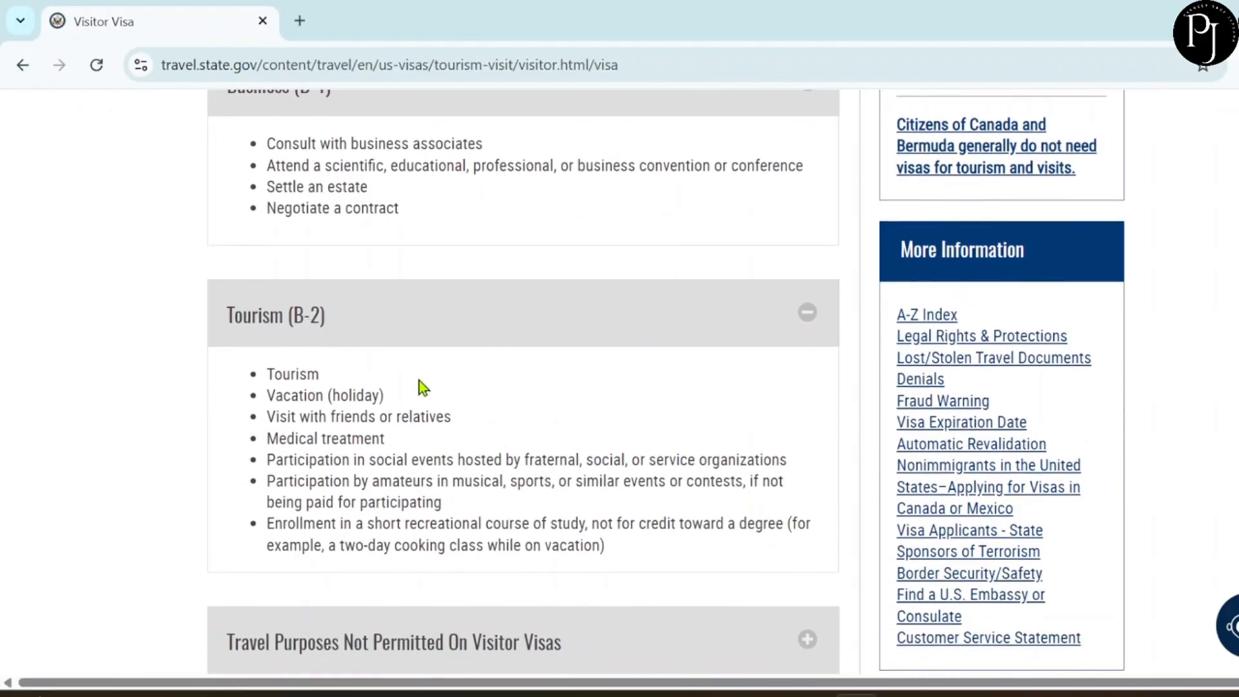
# Open the DS-160 online application site and choose CANADA, TORONTO as the location.
pyautogui.scroll(1, 459, 416)
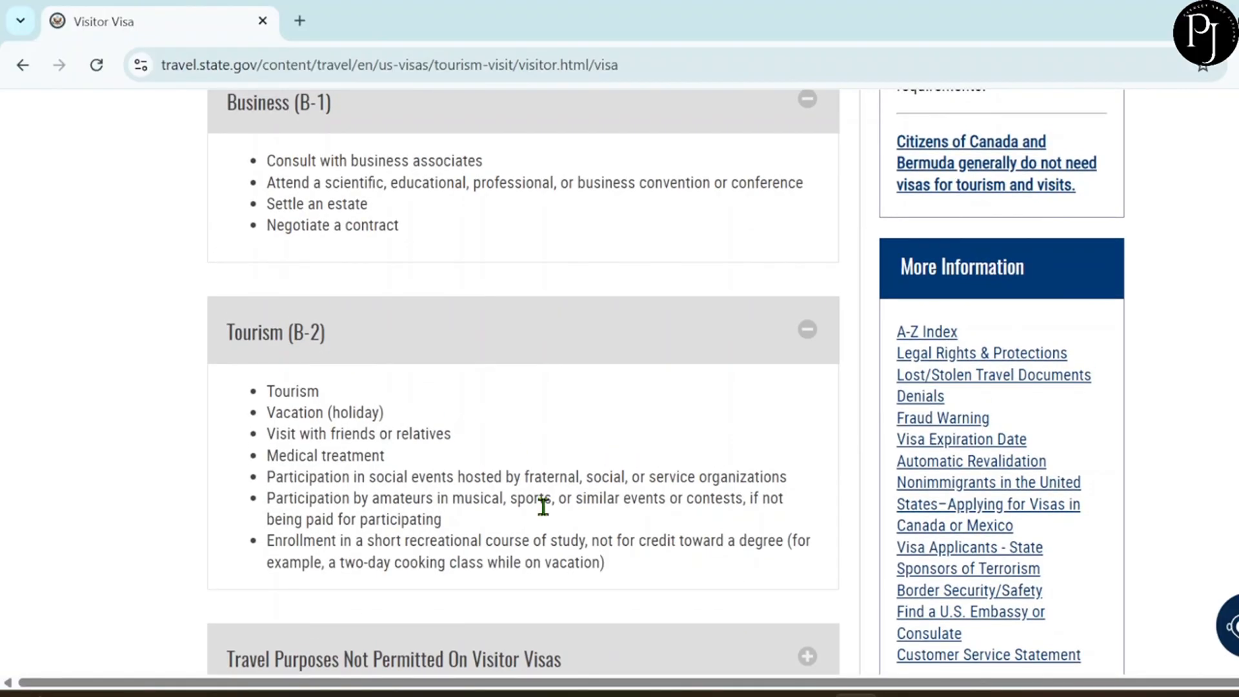
pyautogui.scroll(-5, 543, 507)
pyautogui.scroll(-3, 544, 507)
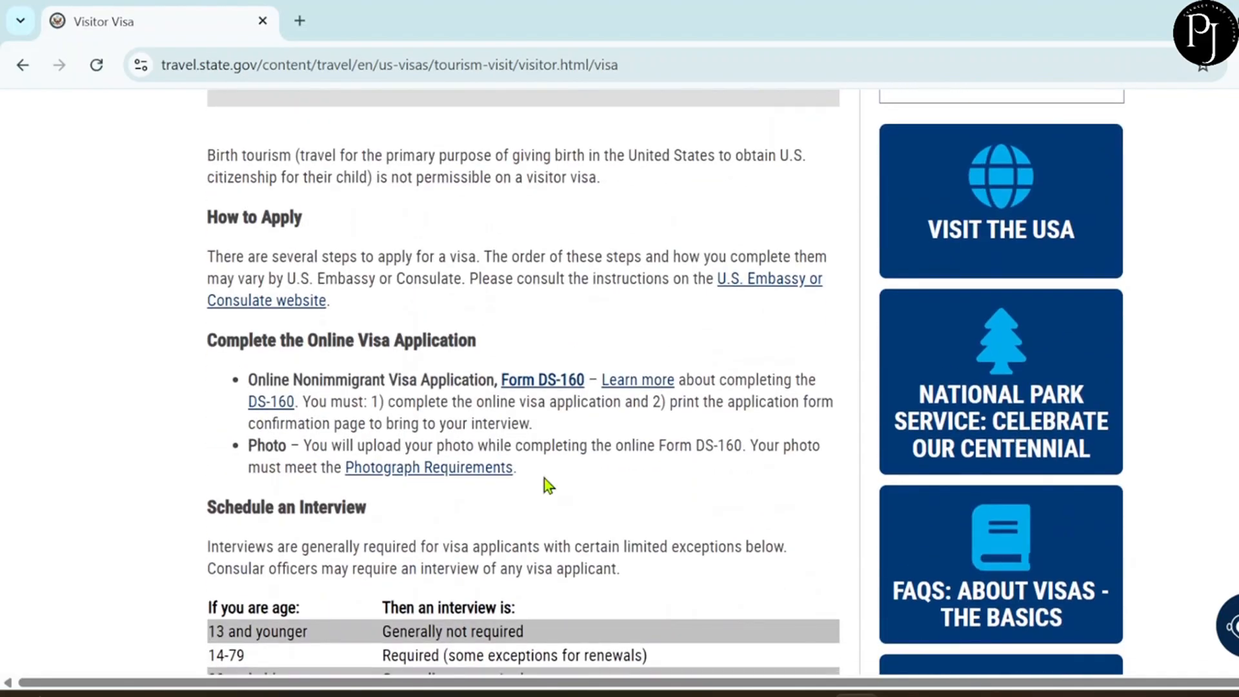
pyautogui.click(539, 387)
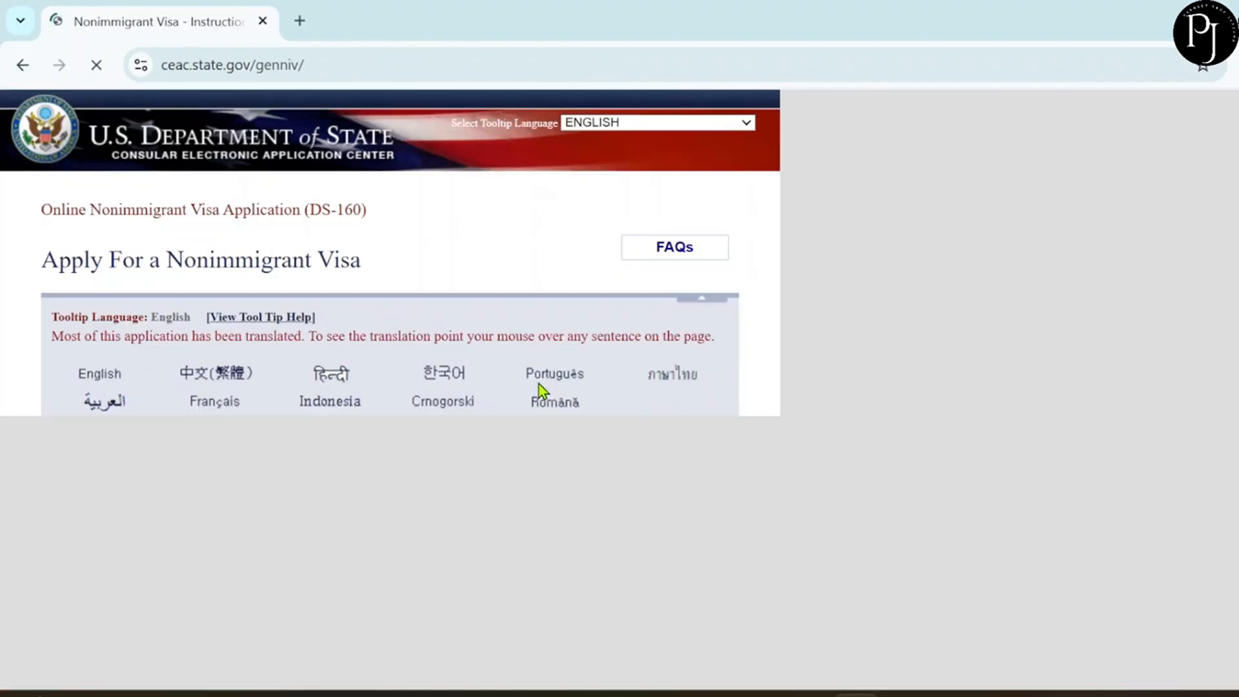
pyautogui.scroll(-2, 539, 384)
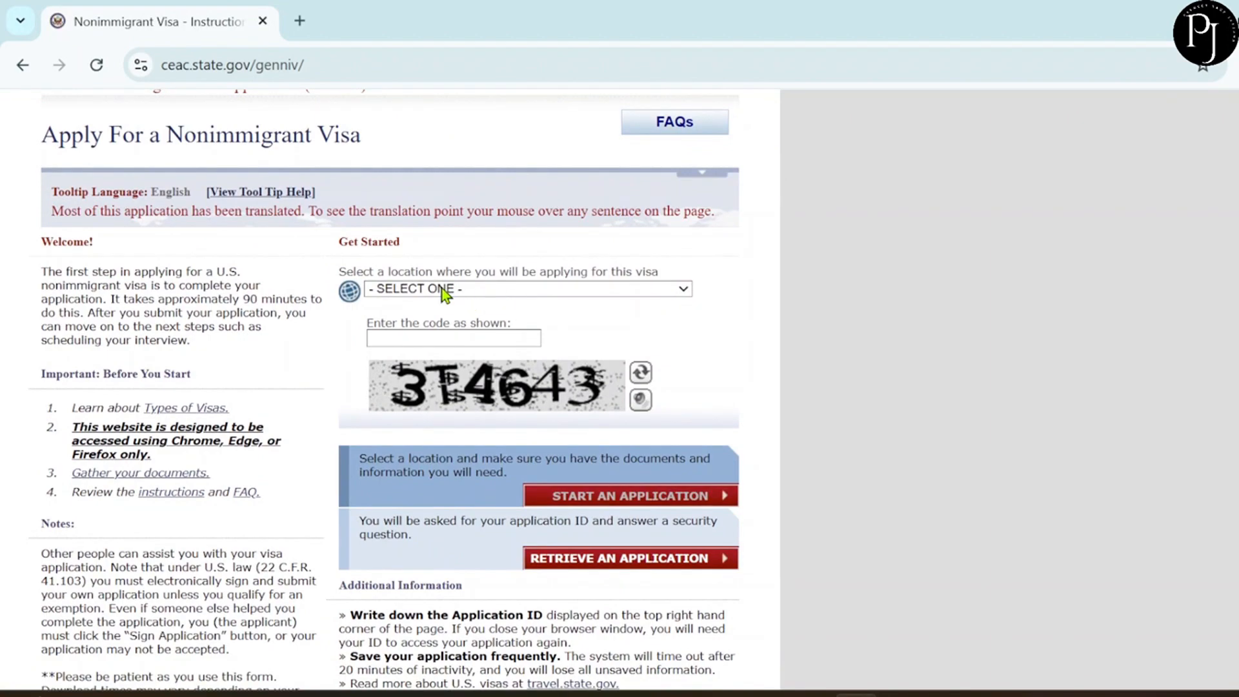
pyautogui.click(445, 290)
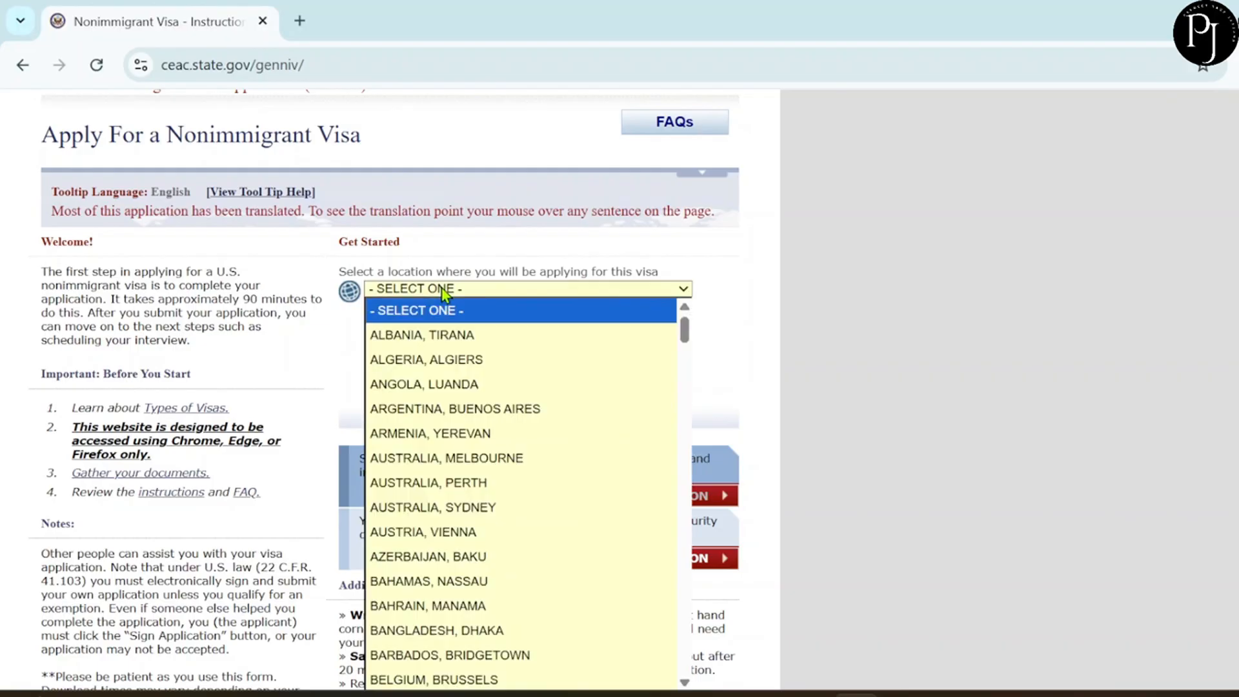
pyautogui.scroll(-6, 513, 501)
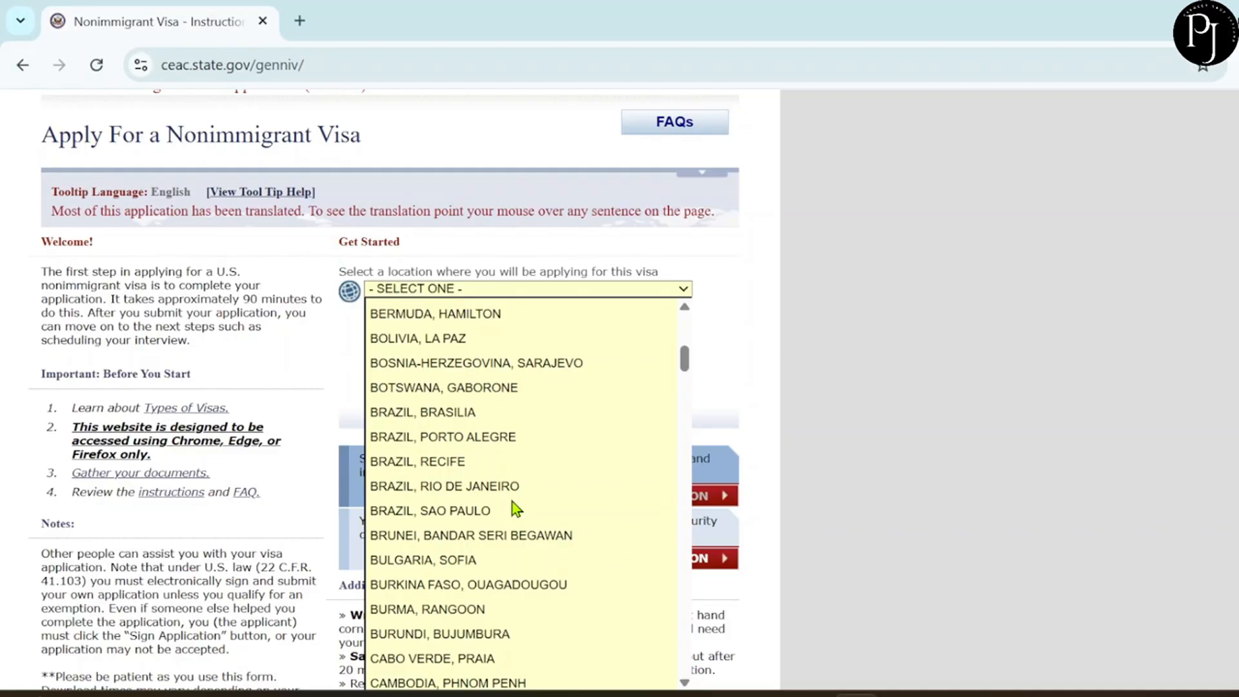
pyautogui.press('t')
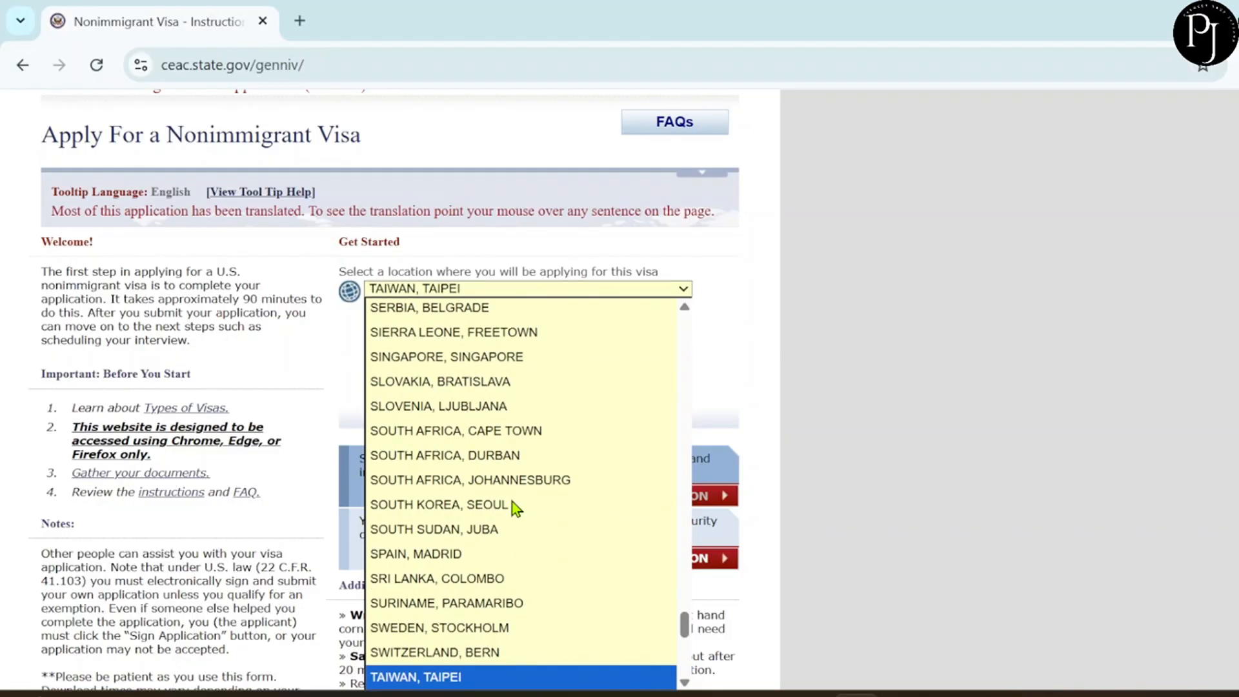
pyautogui.scroll(-7, 512, 502)
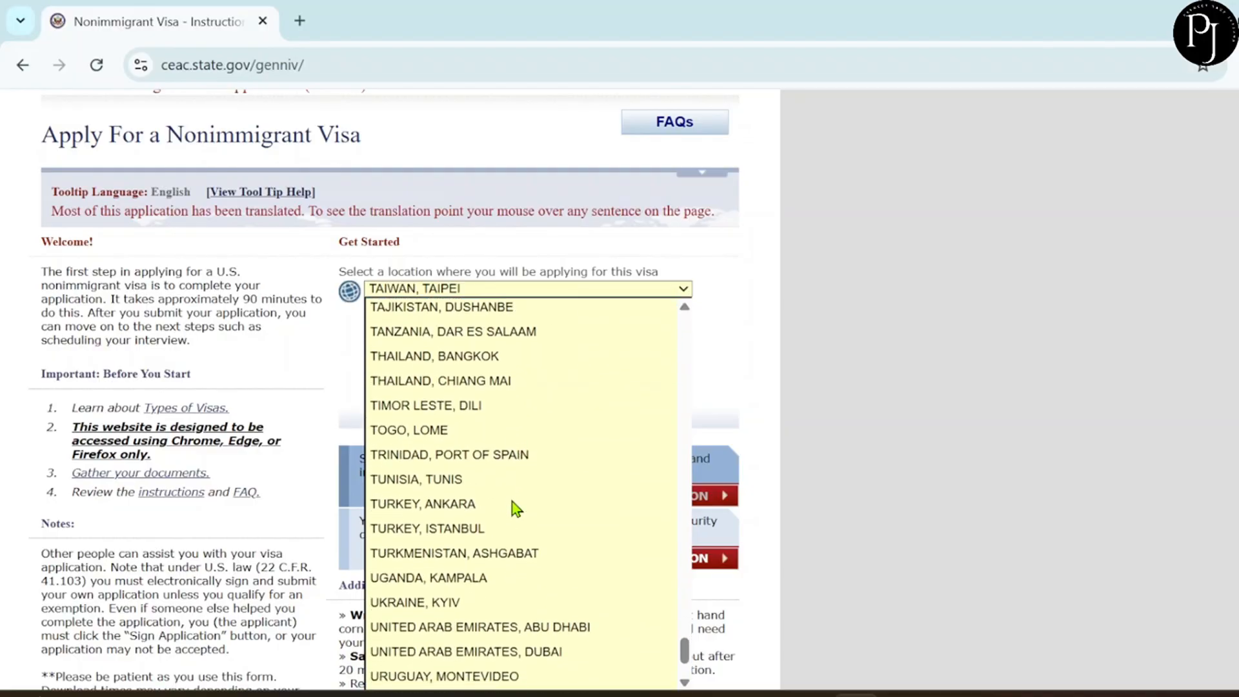
pyautogui.scroll(20, 466, 580)
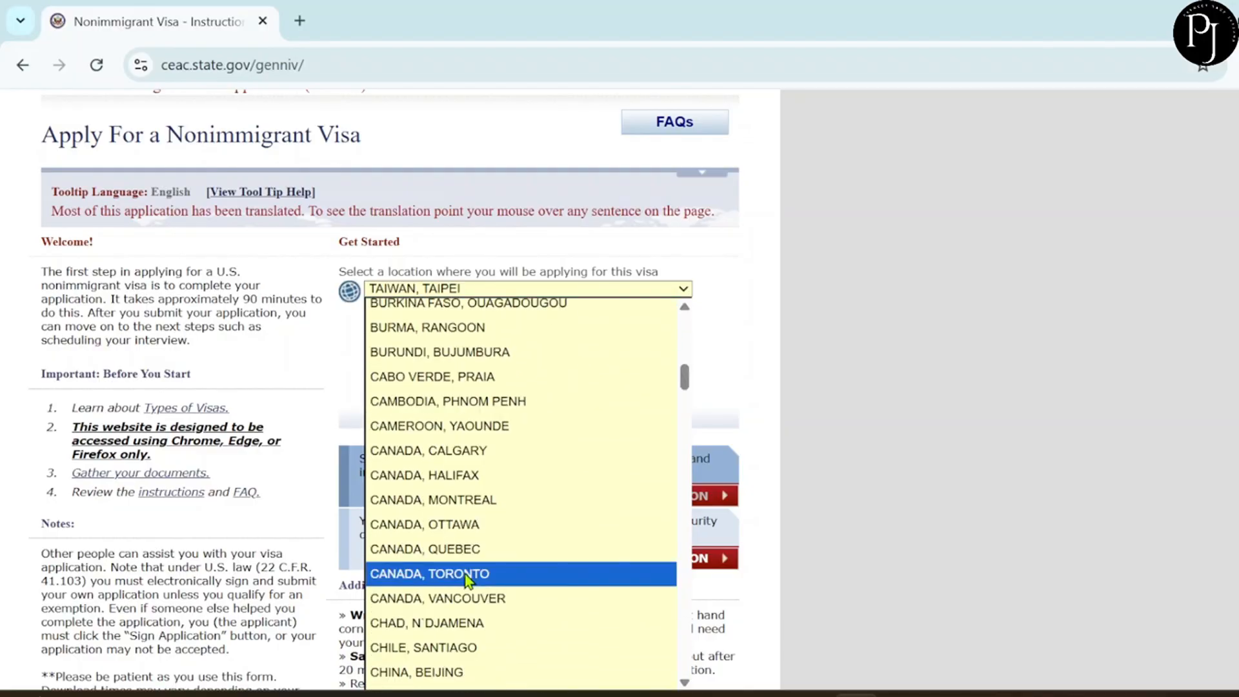
pyautogui.click(466, 579)
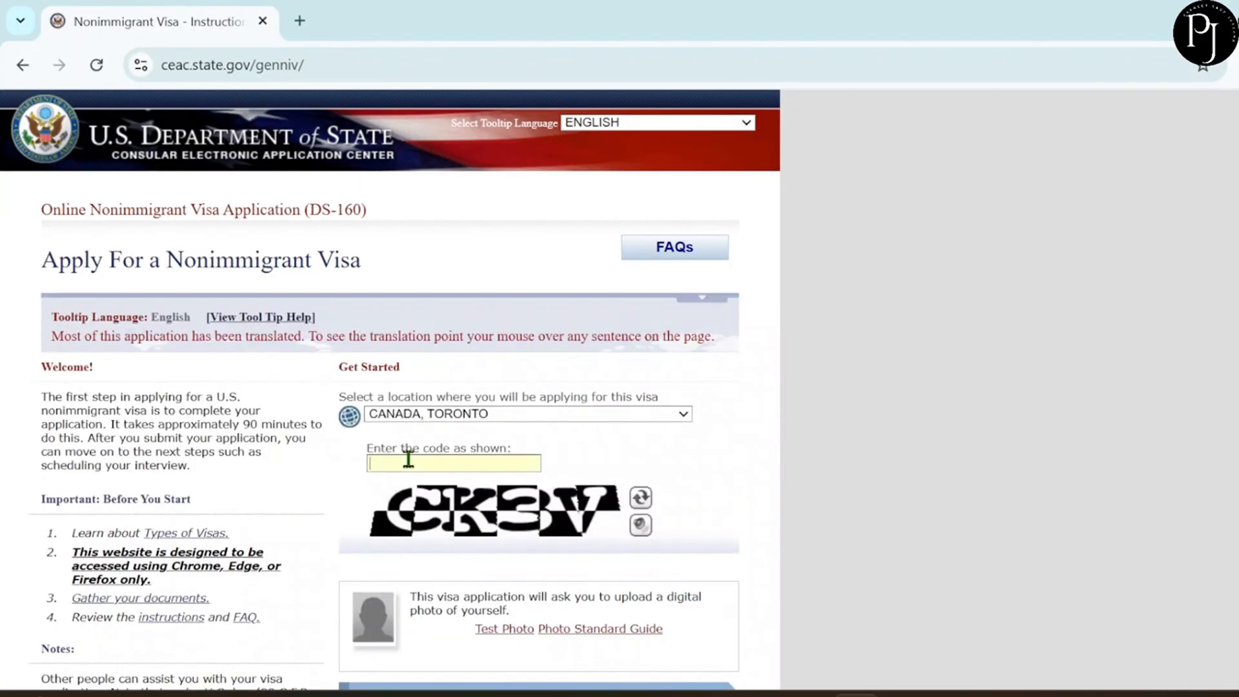
# Enter the displayed verification code and start a new application.
pyautogui.scroll(-1, 590, 453)
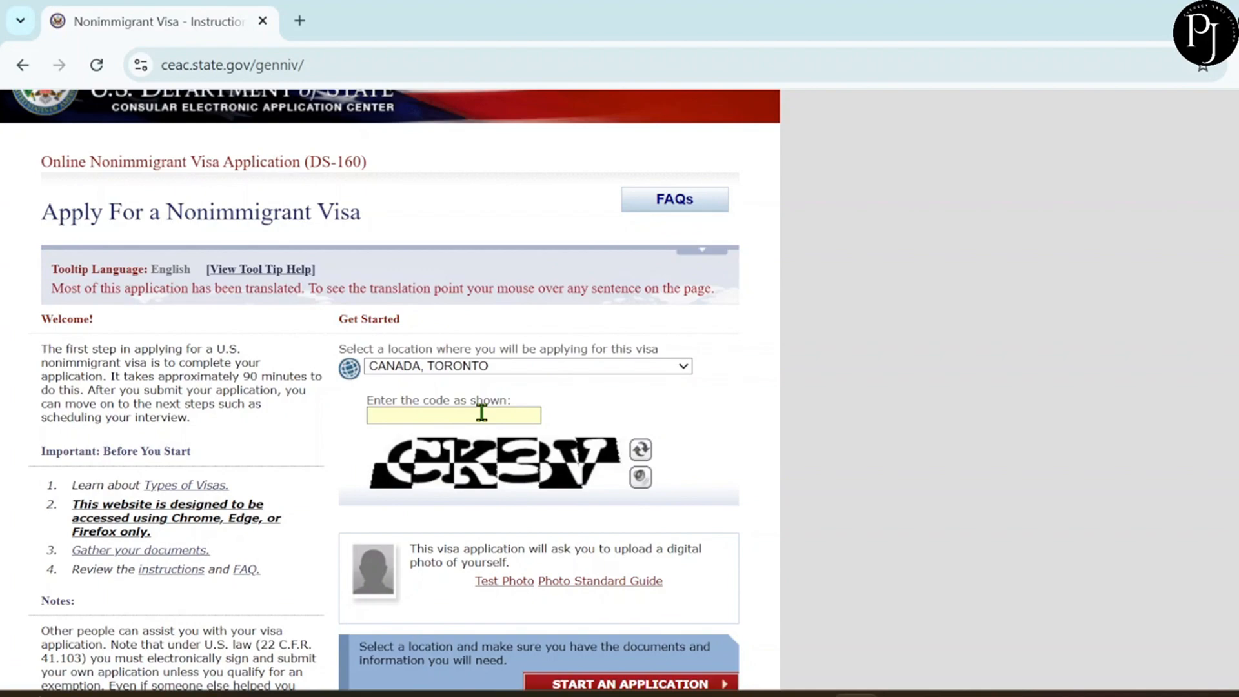
pyautogui.write('CK3V')
pyautogui.scroll(-2, 552, 509)
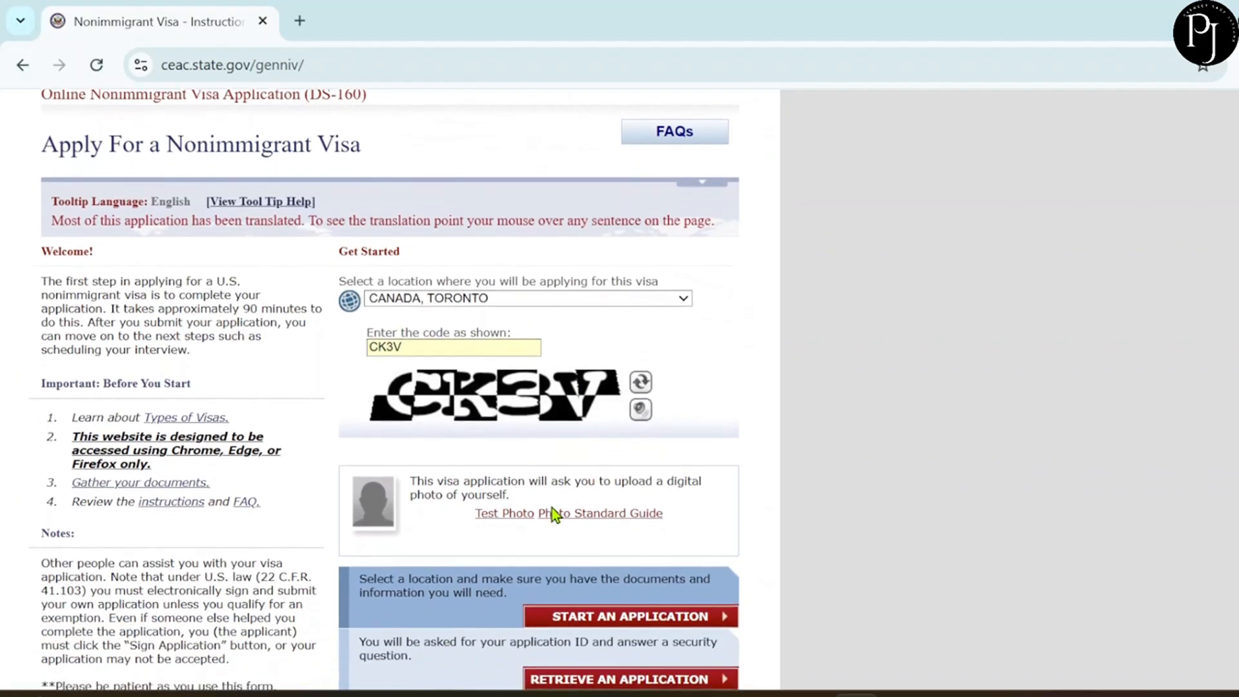
pyautogui.scroll(-1, 639, 616)
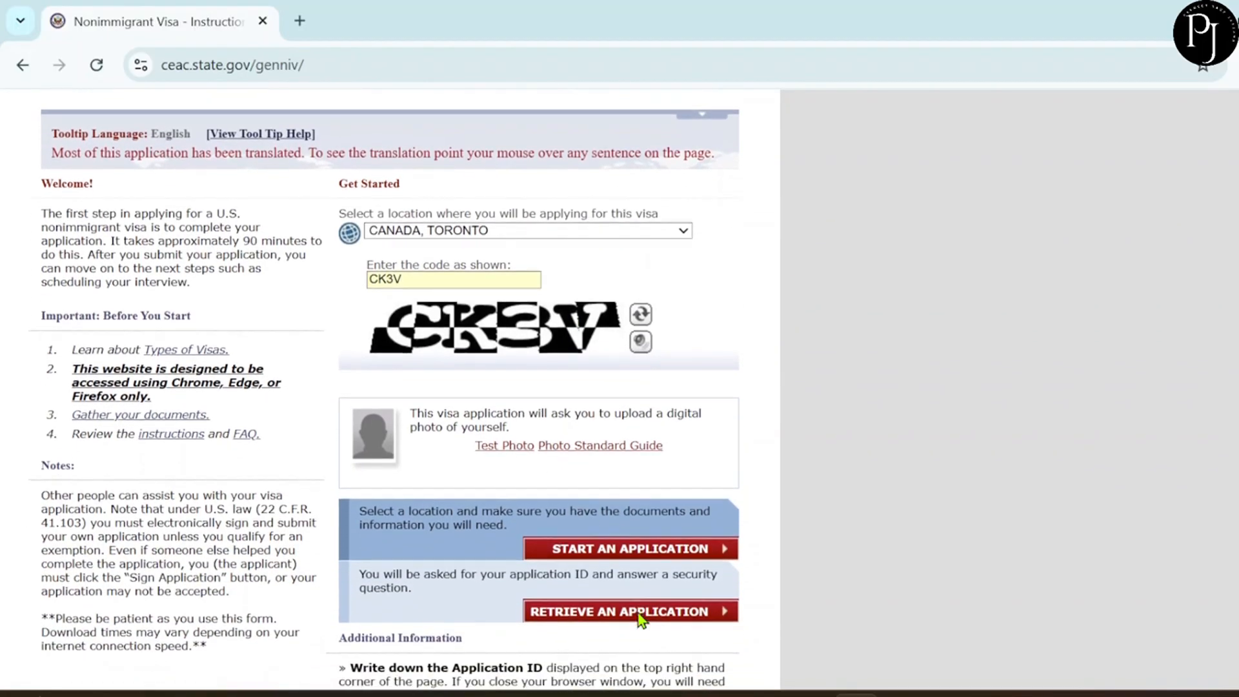
pyautogui.click(613, 510)
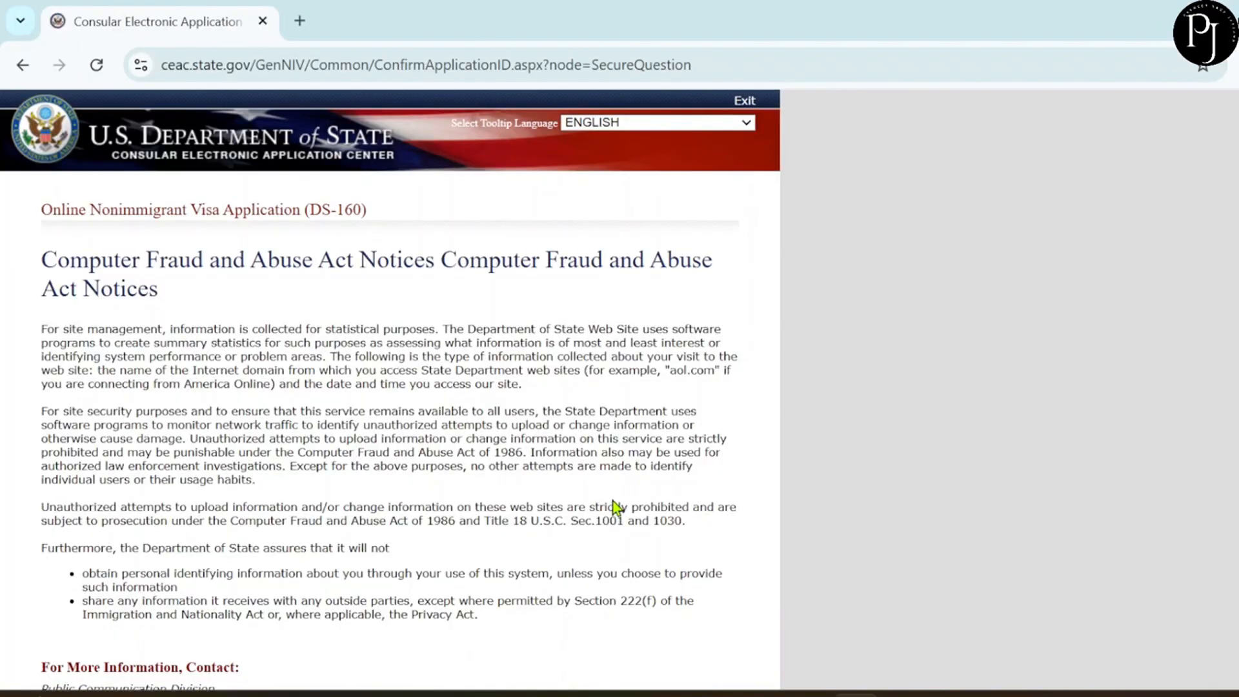
# Agree to the Computer Fraud and Abuse Act notice.
pyautogui.scroll(-4, 613, 506)
pyautogui.scroll(-2, 618, 509)
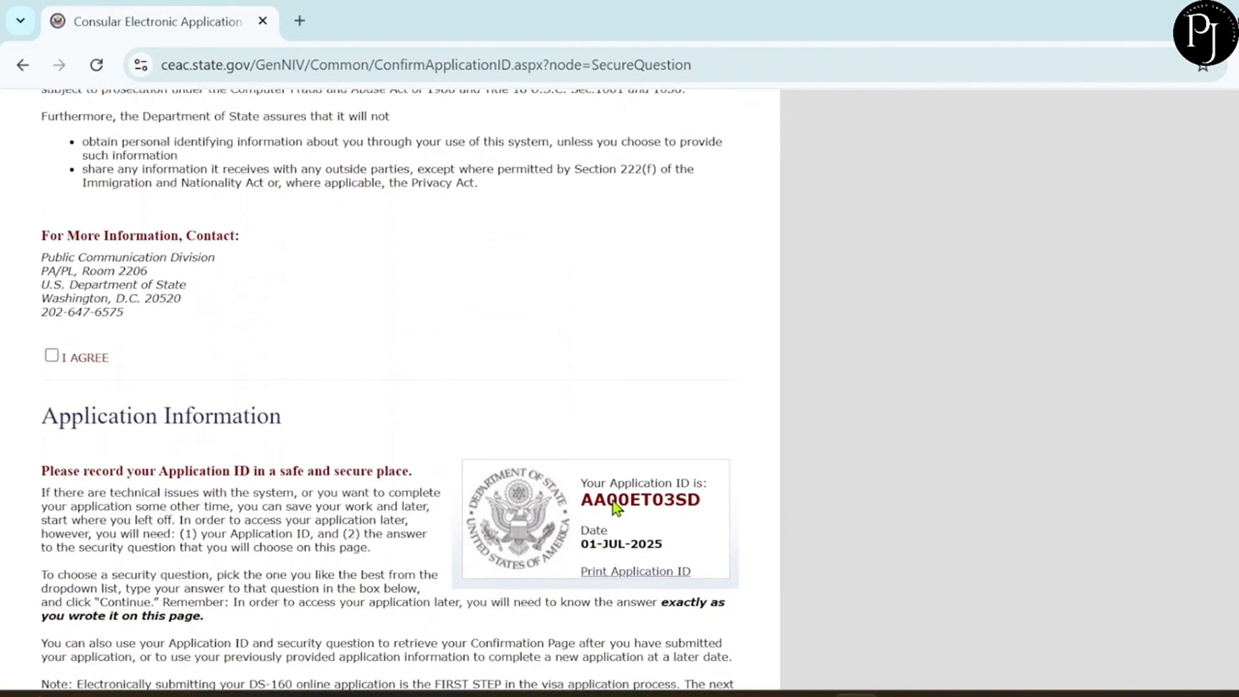
pyautogui.click(52, 333)
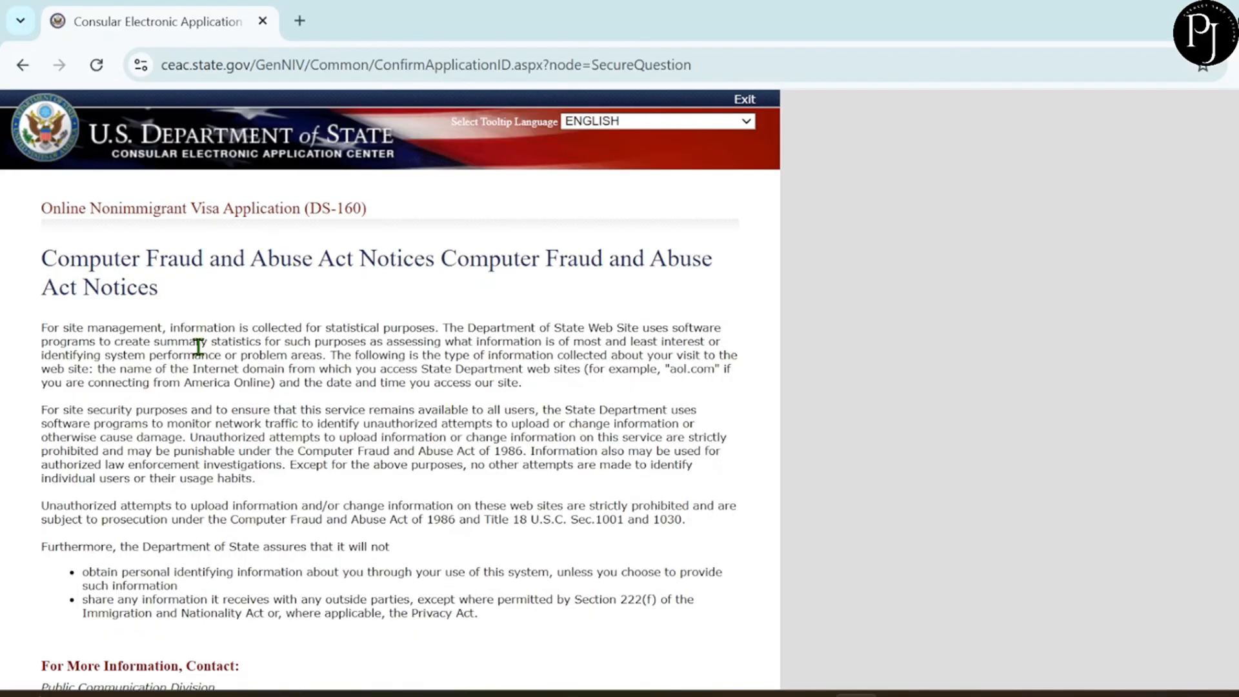
# Choose the father's father given-name security question and enter its answer.
pyautogui.scroll(-5, 199, 348)
pyautogui.scroll(-9, 199, 347)
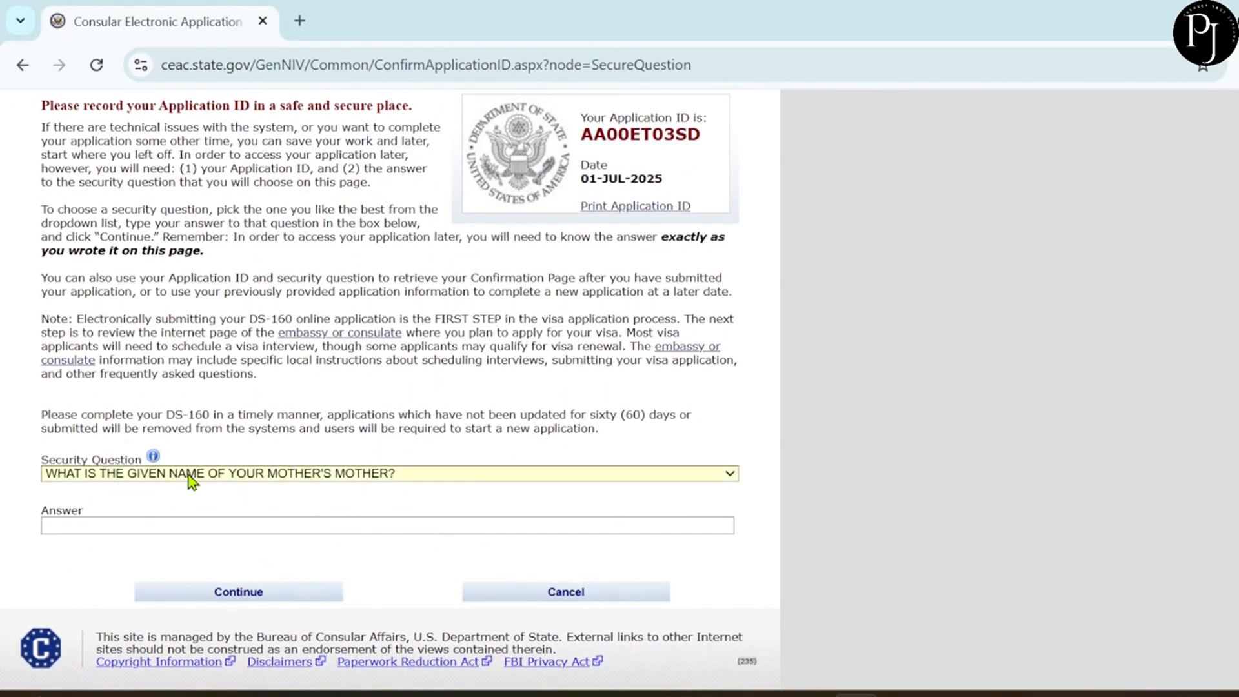
pyautogui.click(188, 474)
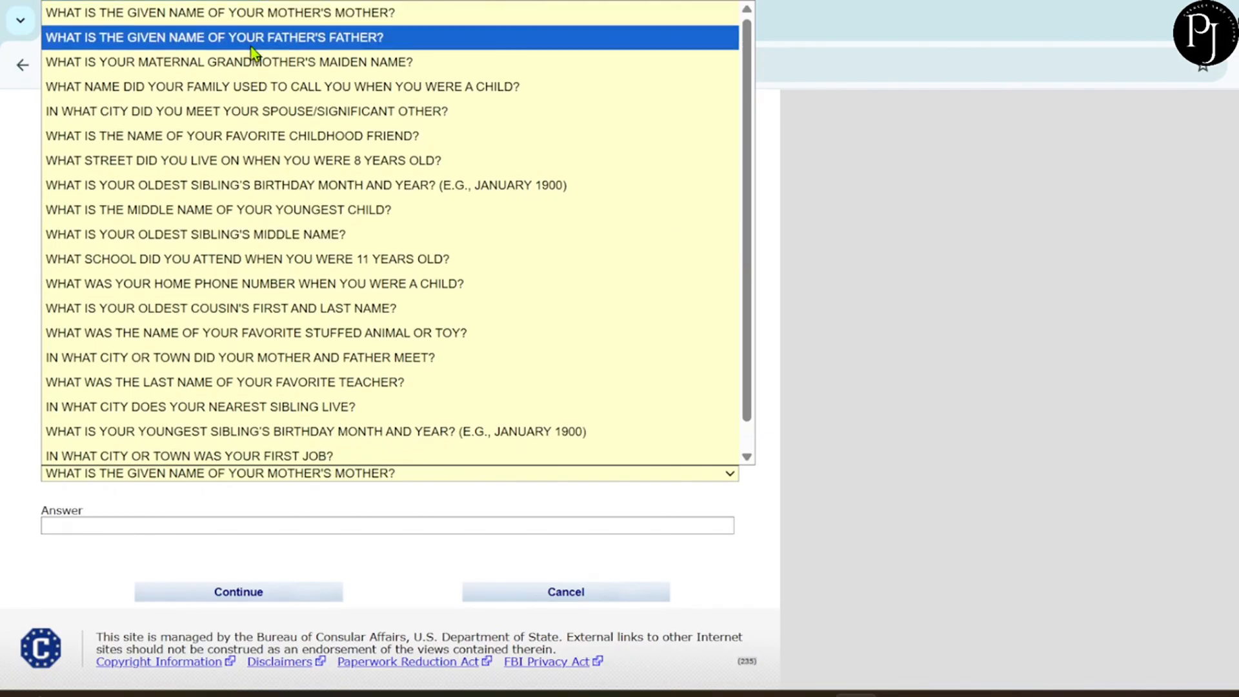
pyautogui.click(233, 46)
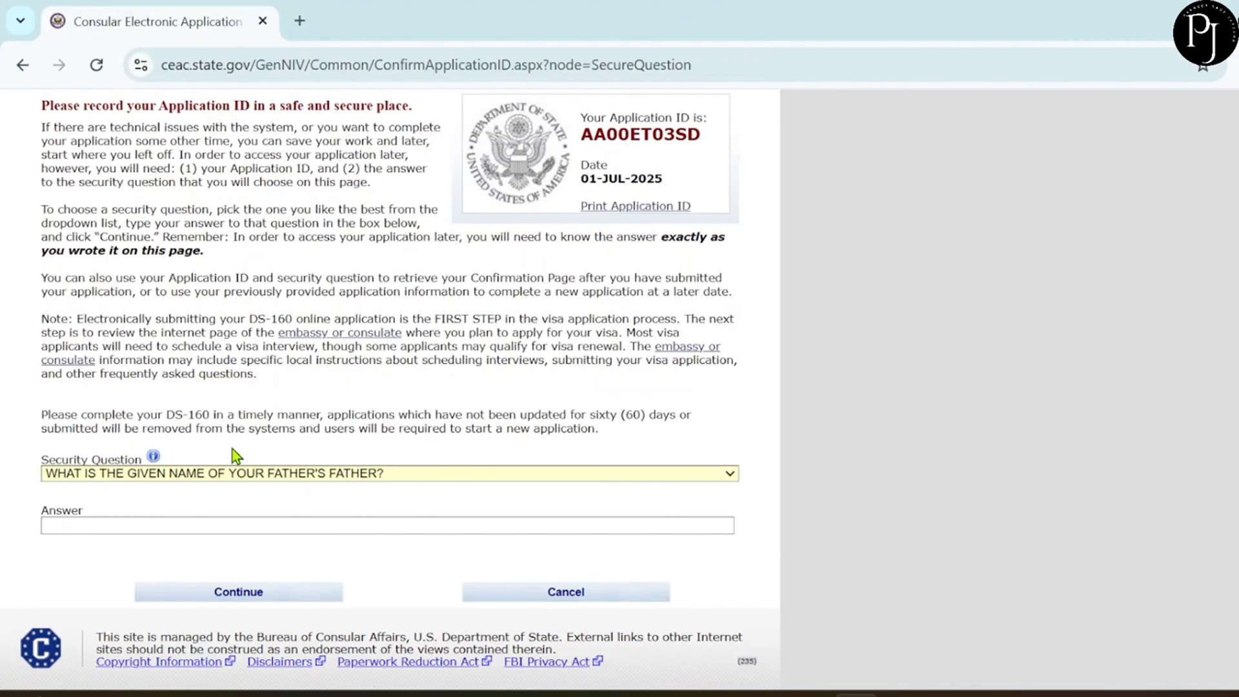
pyautogui.click(162, 525)
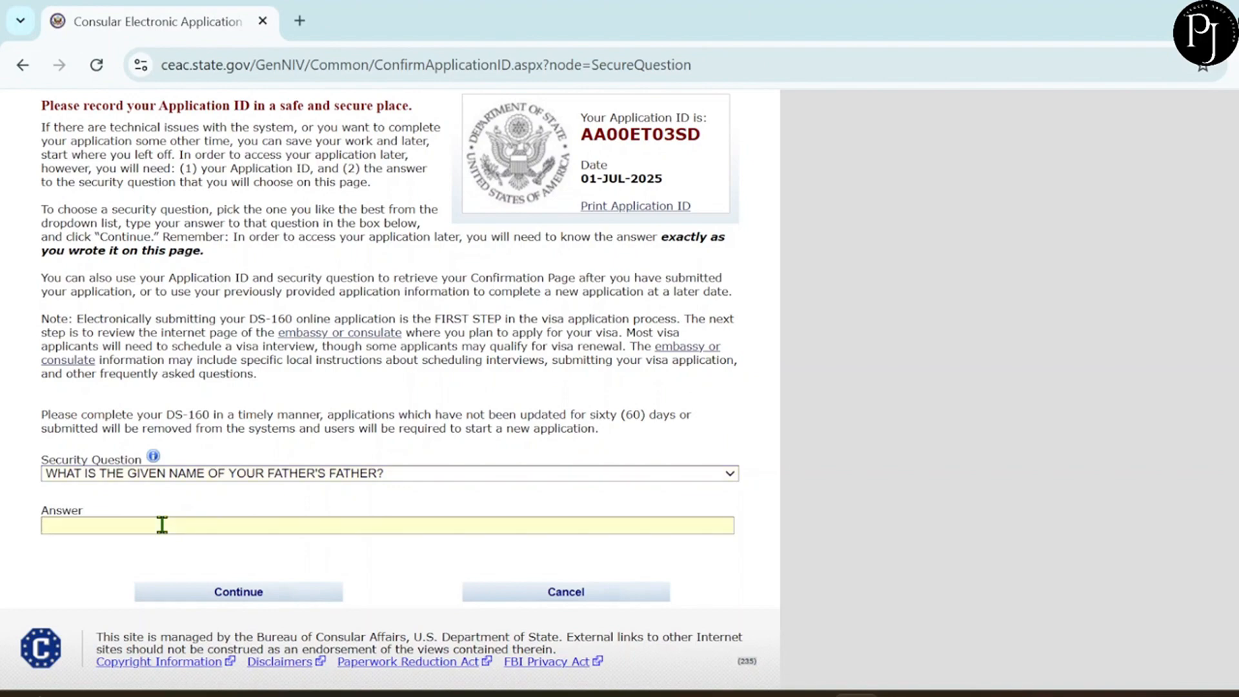
# Select the Application ID for copying and continue to the form.
pyautogui.scroll(1, 492, 337)
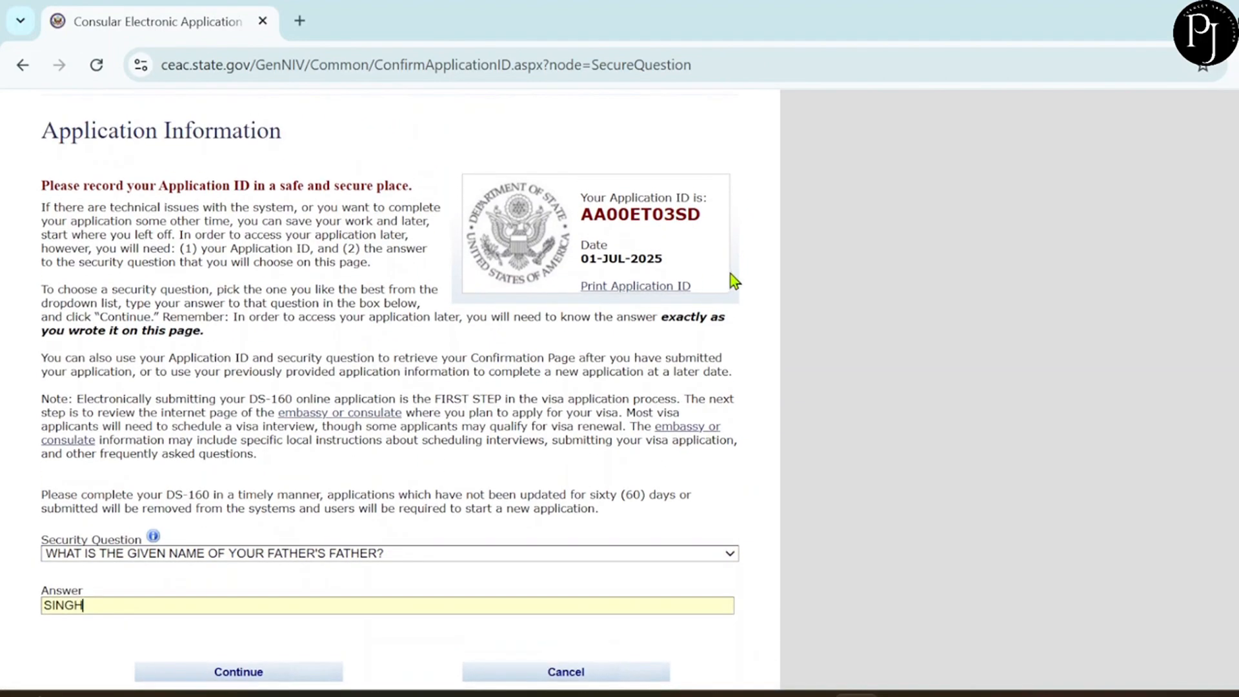
pyautogui.moveTo(699, 216); pyautogui.dragTo(583, 221)
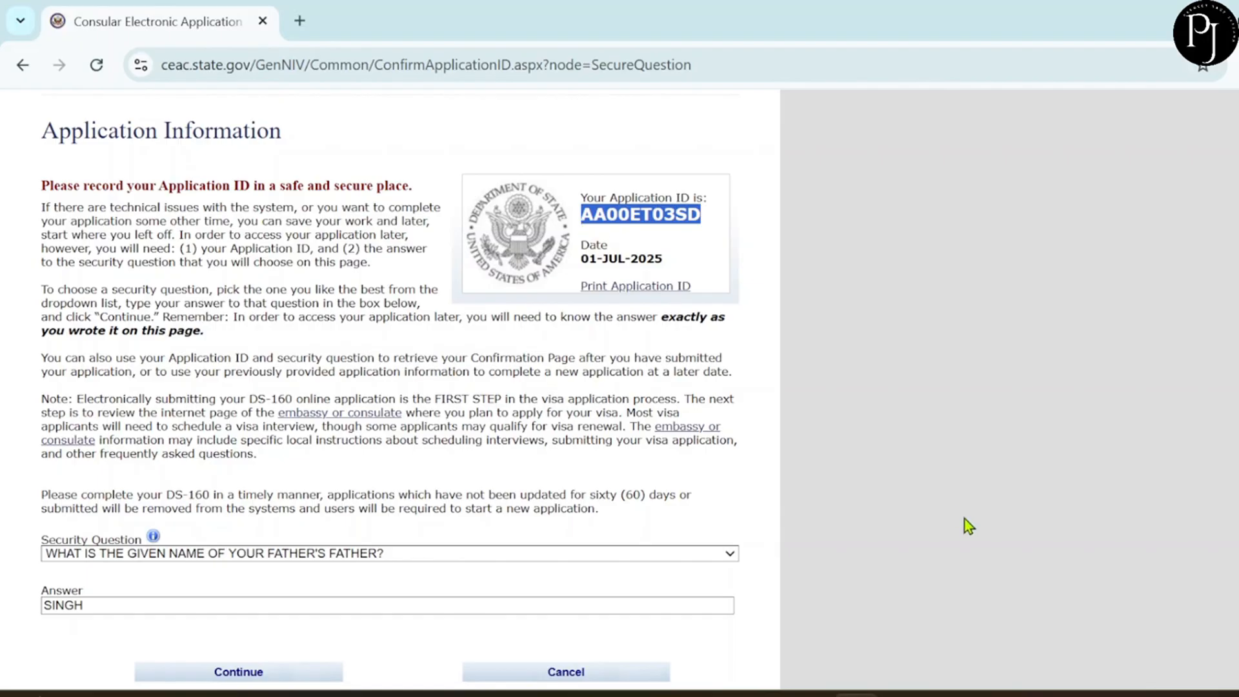
pyautogui.scroll(-1, 638, 458)
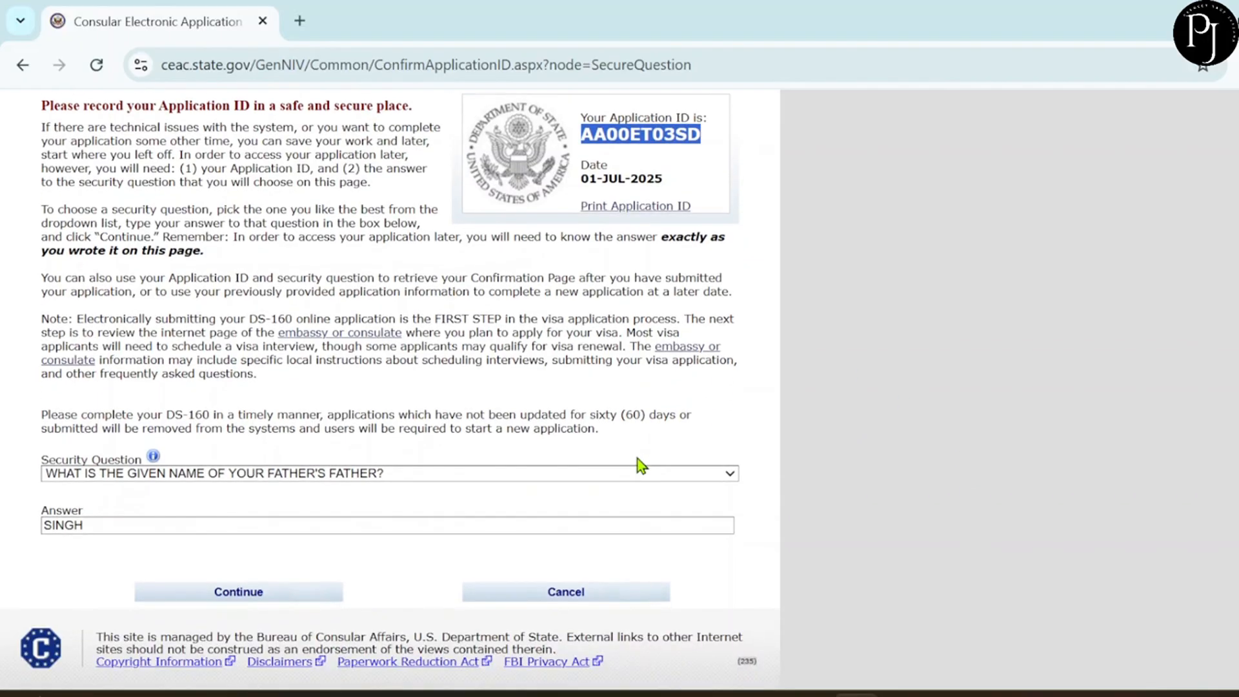
pyautogui.click(285, 599)
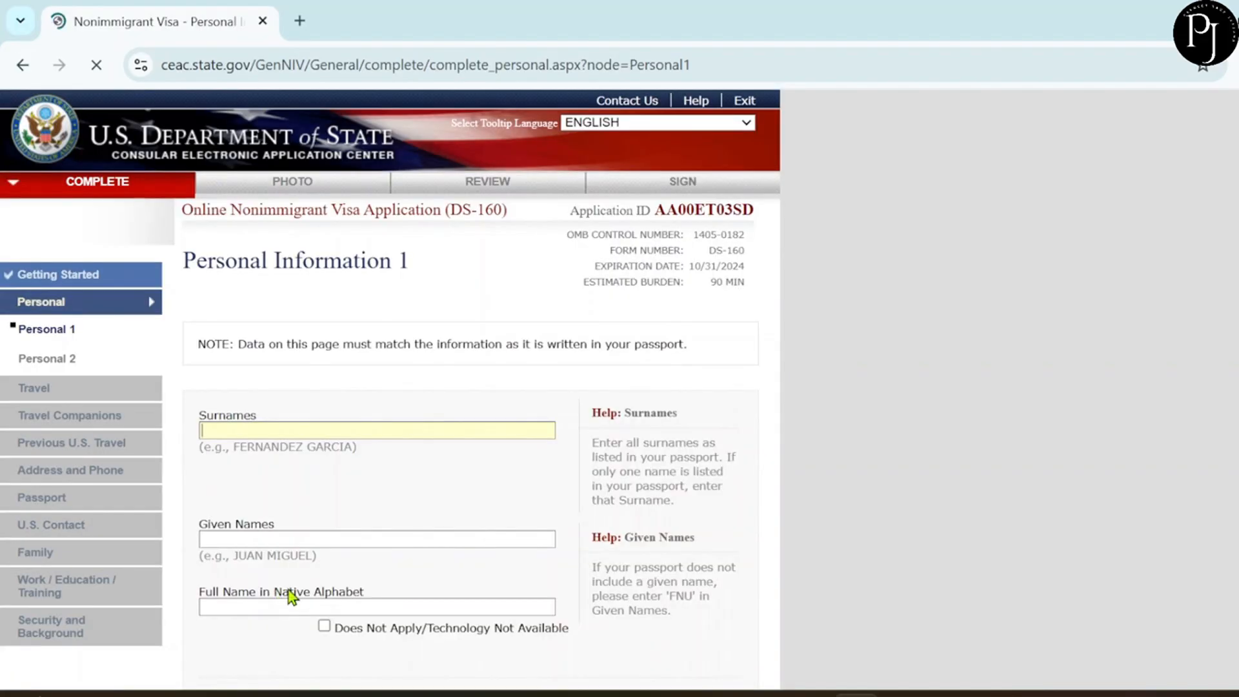
# Enter the applicant's surname and given name.
pyautogui.scroll(-1, 369, 517)
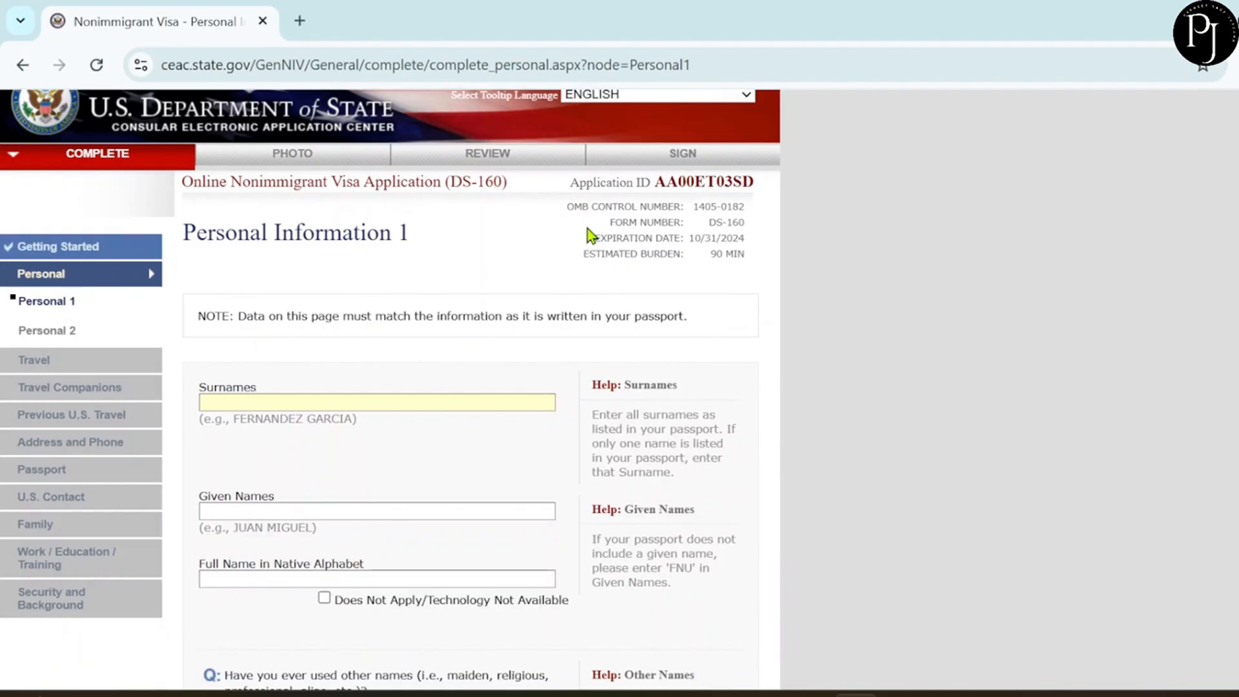
pyautogui.scroll(-1, 589, 234)
pyautogui.scroll(-1, 589, 234)
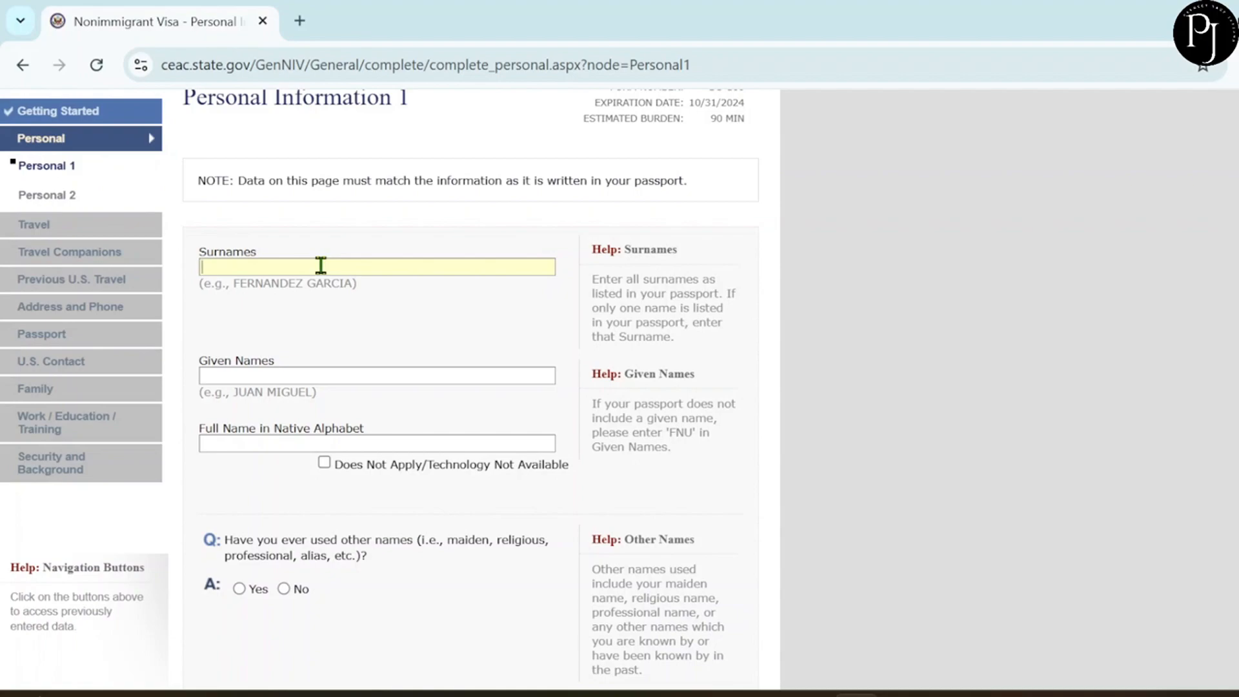
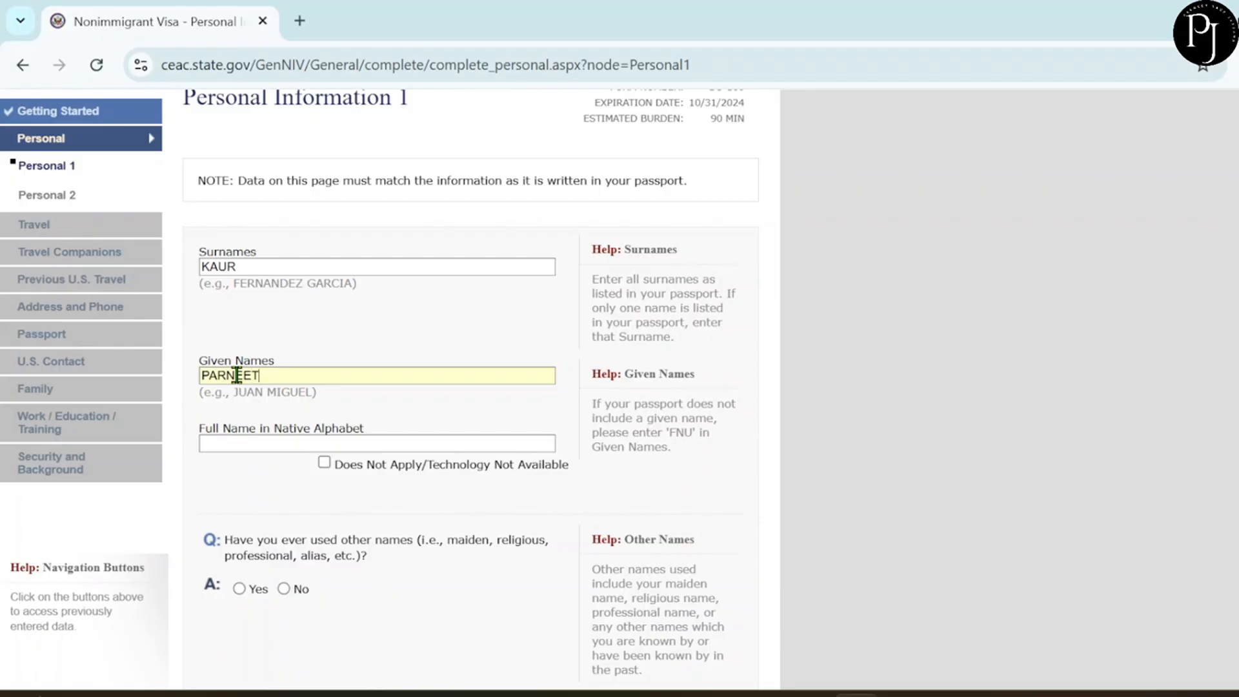
pyautogui.scroll(-2, 304, 437)
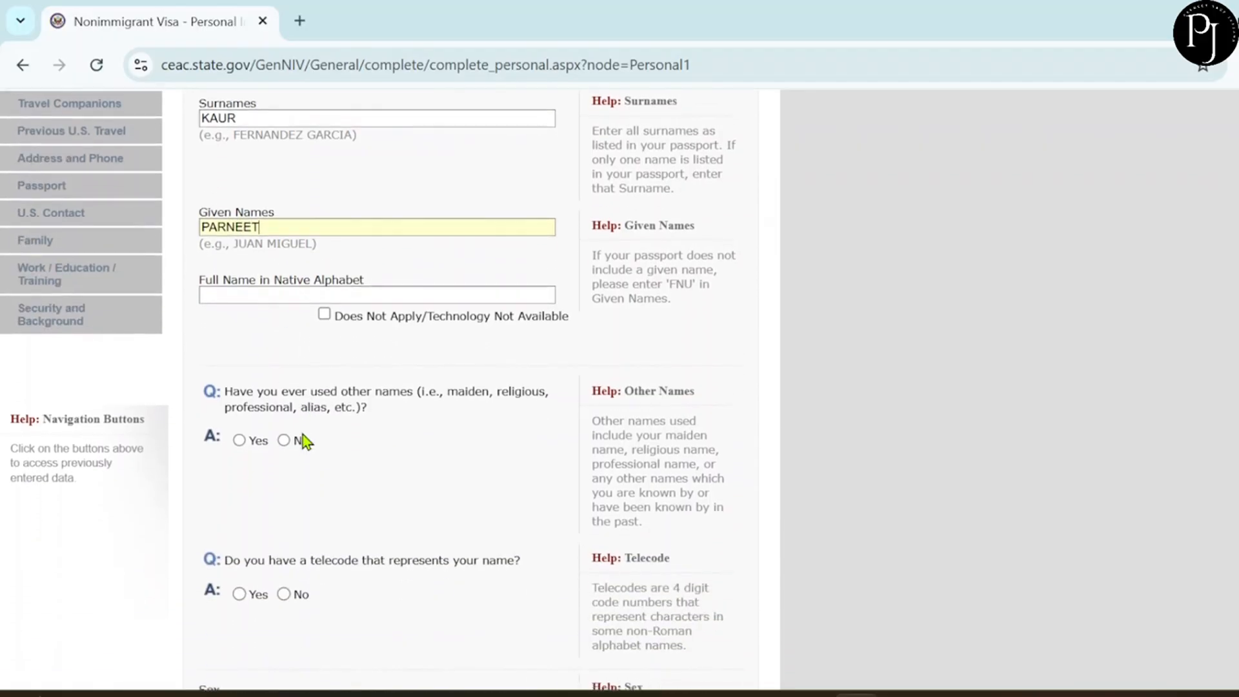
pyautogui.scroll(-1, 303, 435)
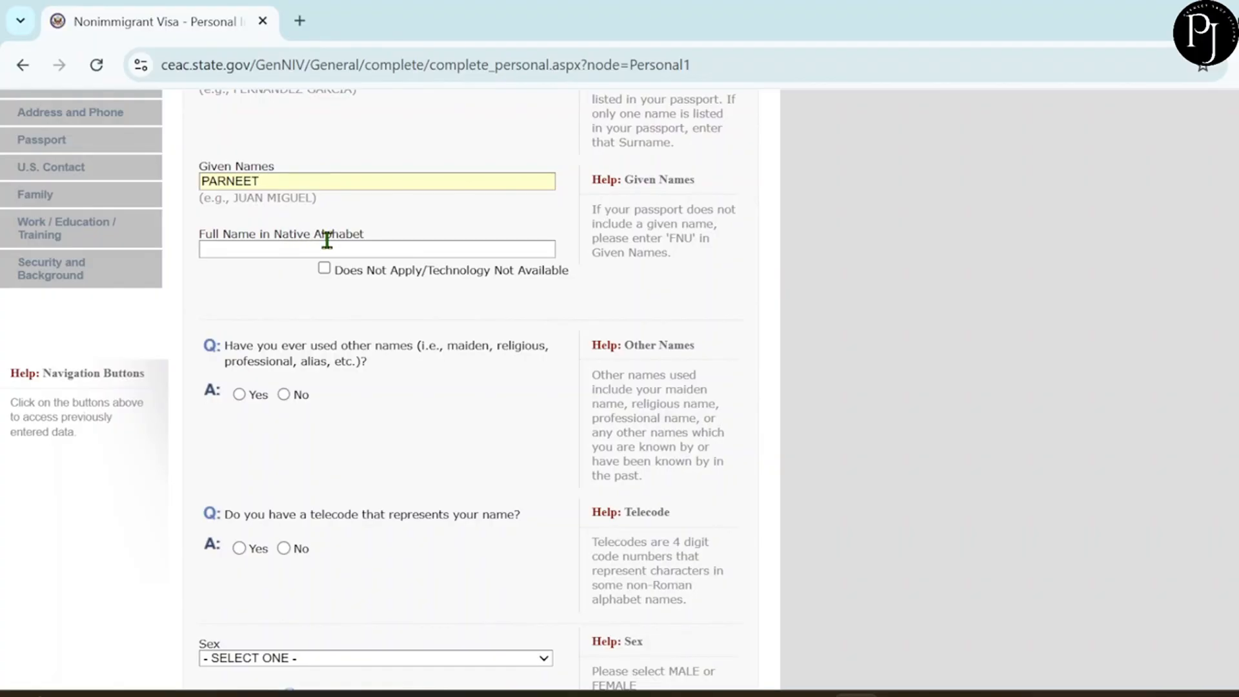
# Mark the native-alphabet name Does Not Apply and answer No to other names and telecode.
pyautogui.click(324, 269)
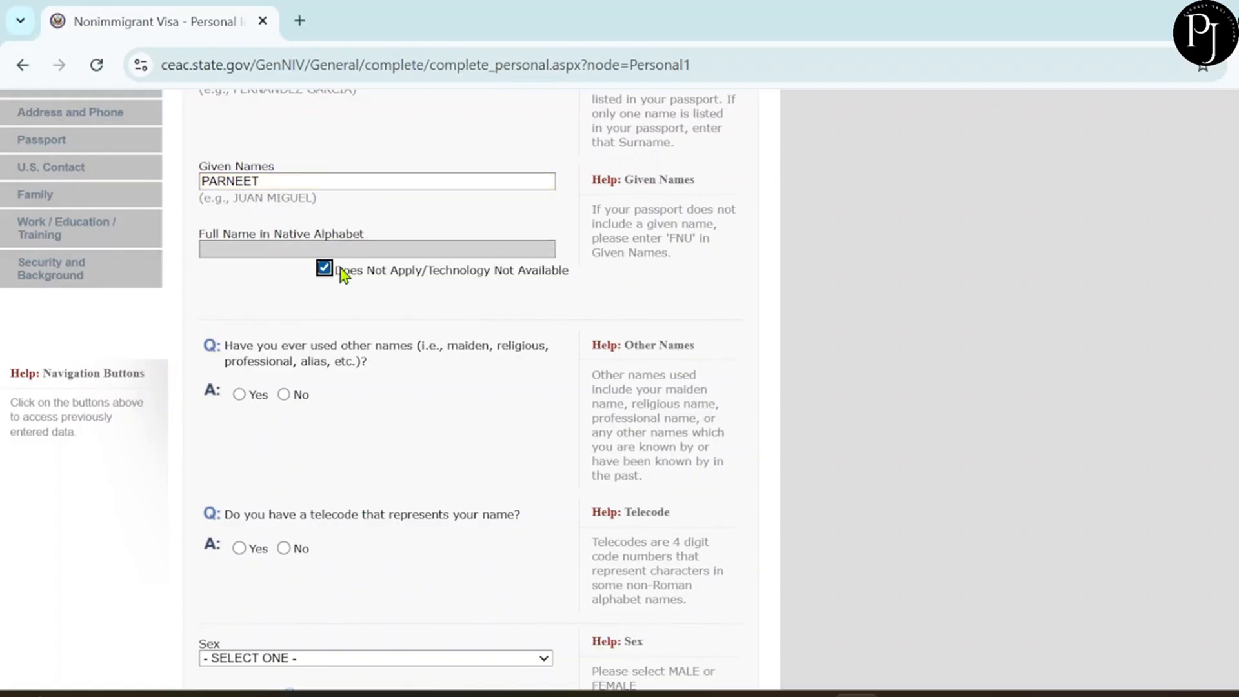
pyautogui.scroll(-2, 378, 285)
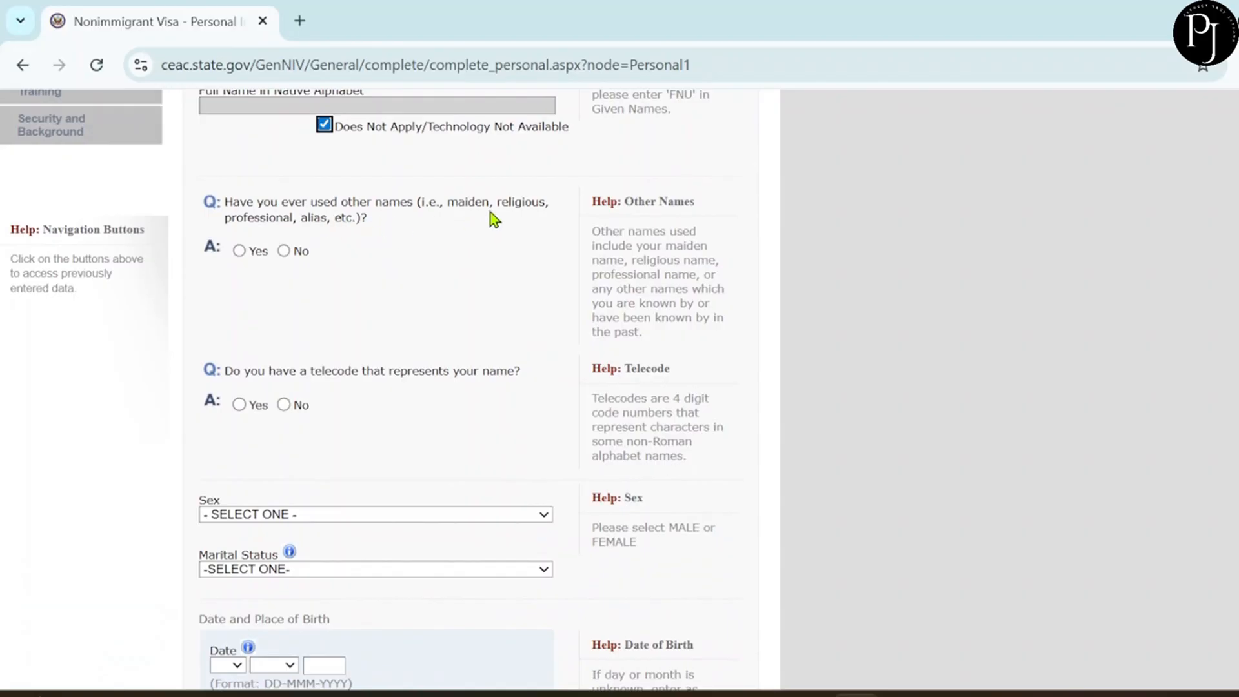
pyautogui.click(283, 253)
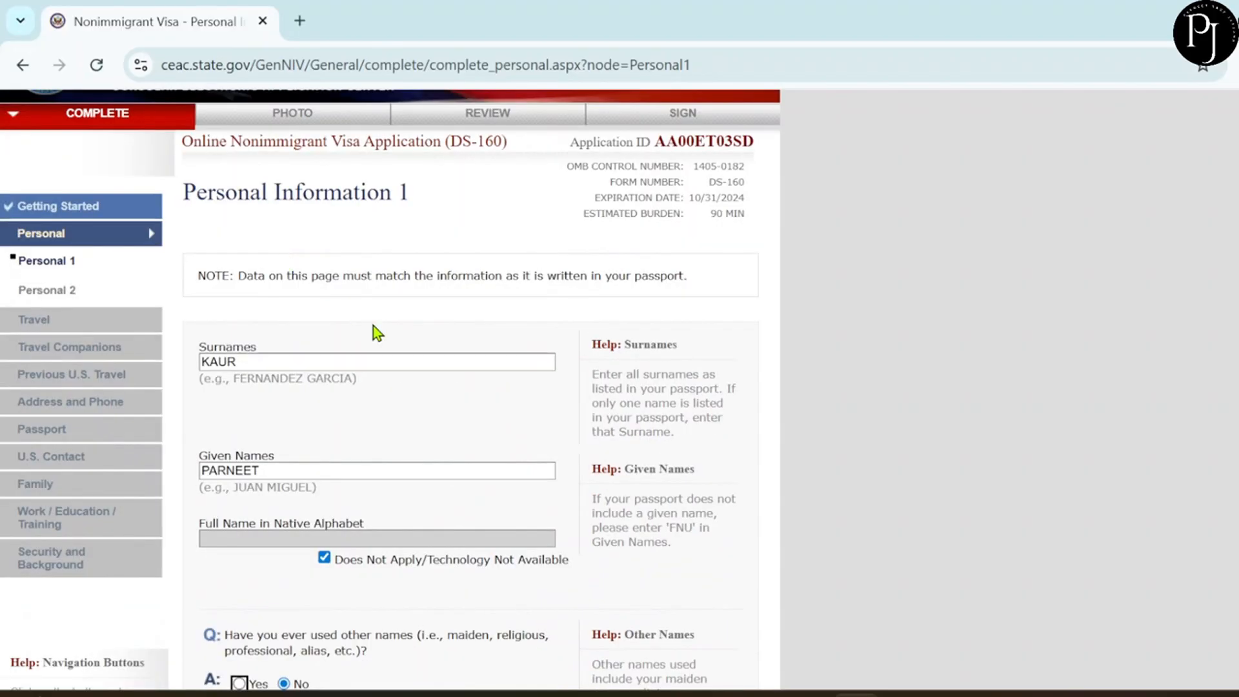
pyautogui.scroll(-7, 373, 326)
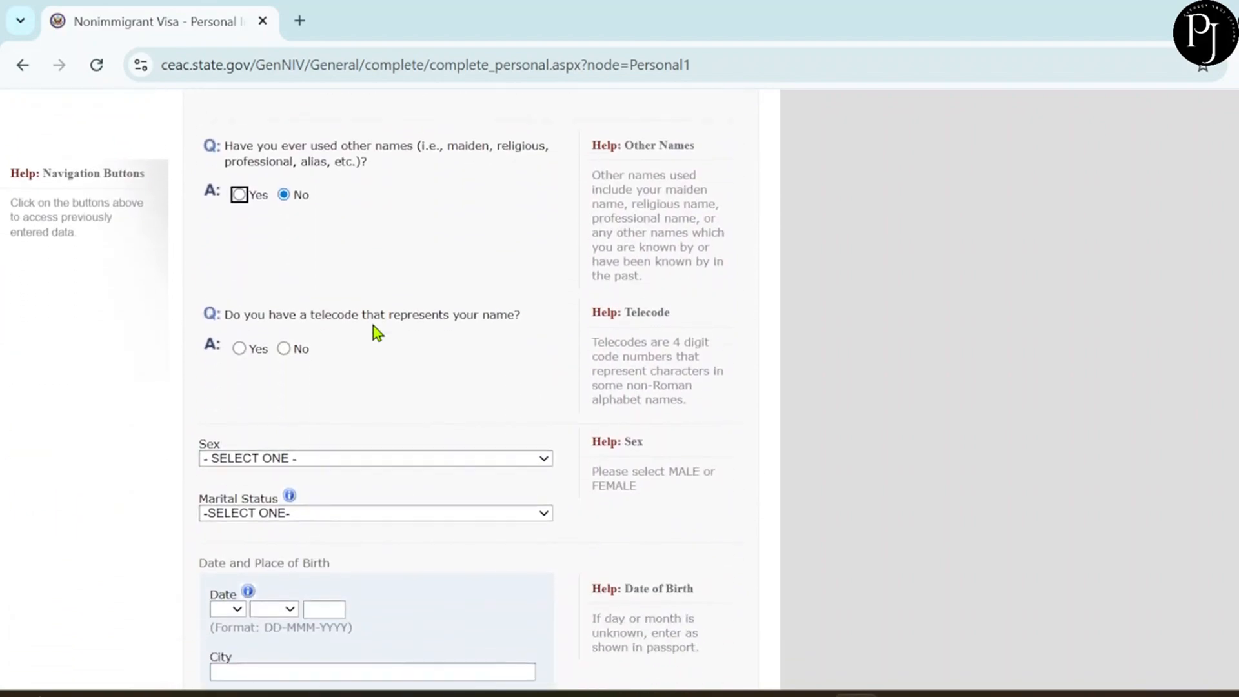
pyautogui.scroll(-1, 373, 327)
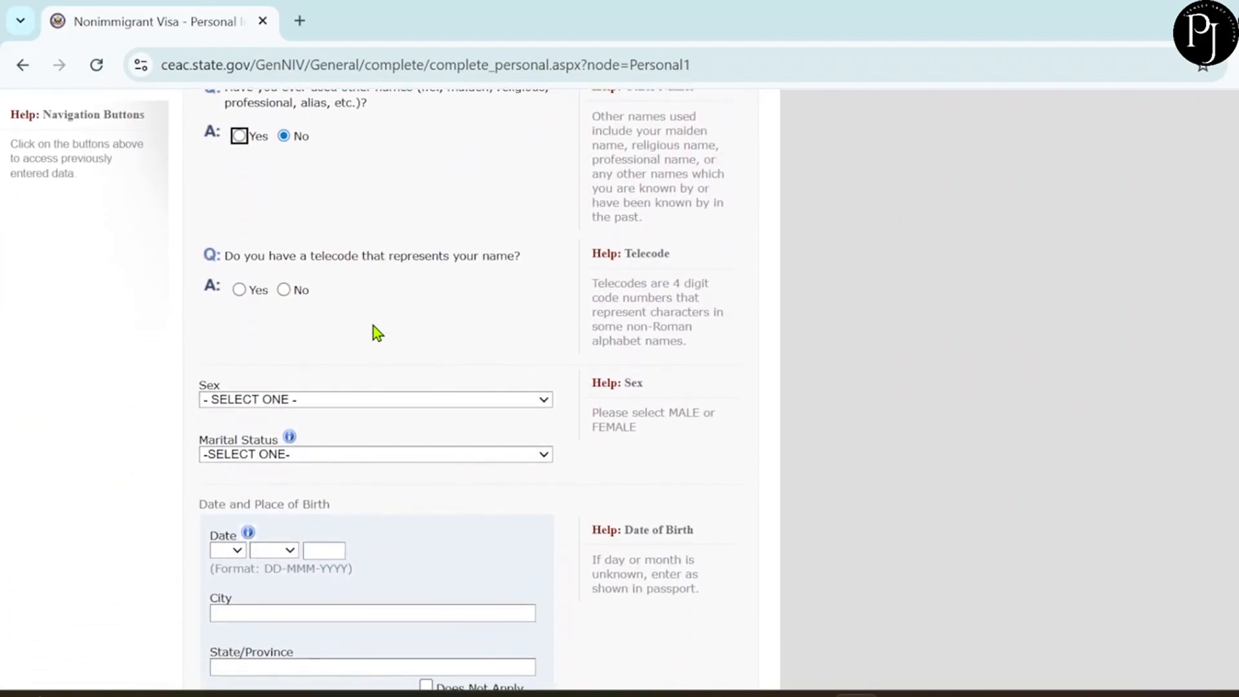
pyautogui.click(284, 290)
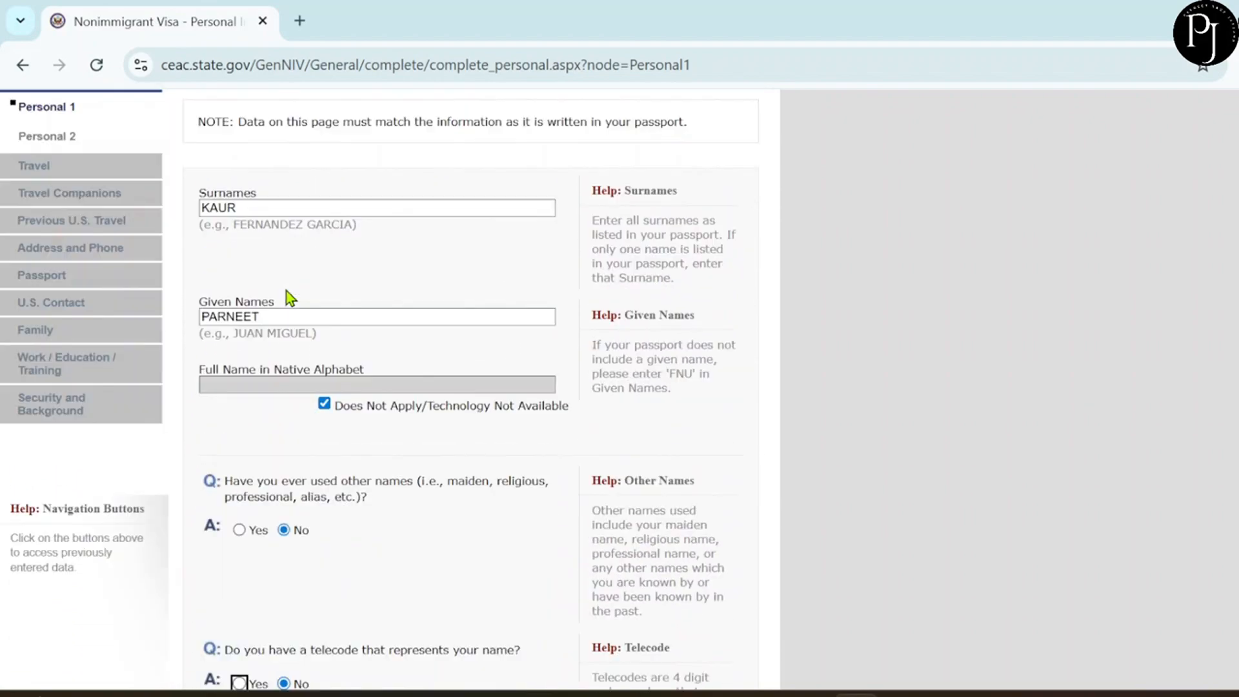
# Set sex to FEMALE and marital status to SINGLE.
pyautogui.scroll(-8, 391, 307)
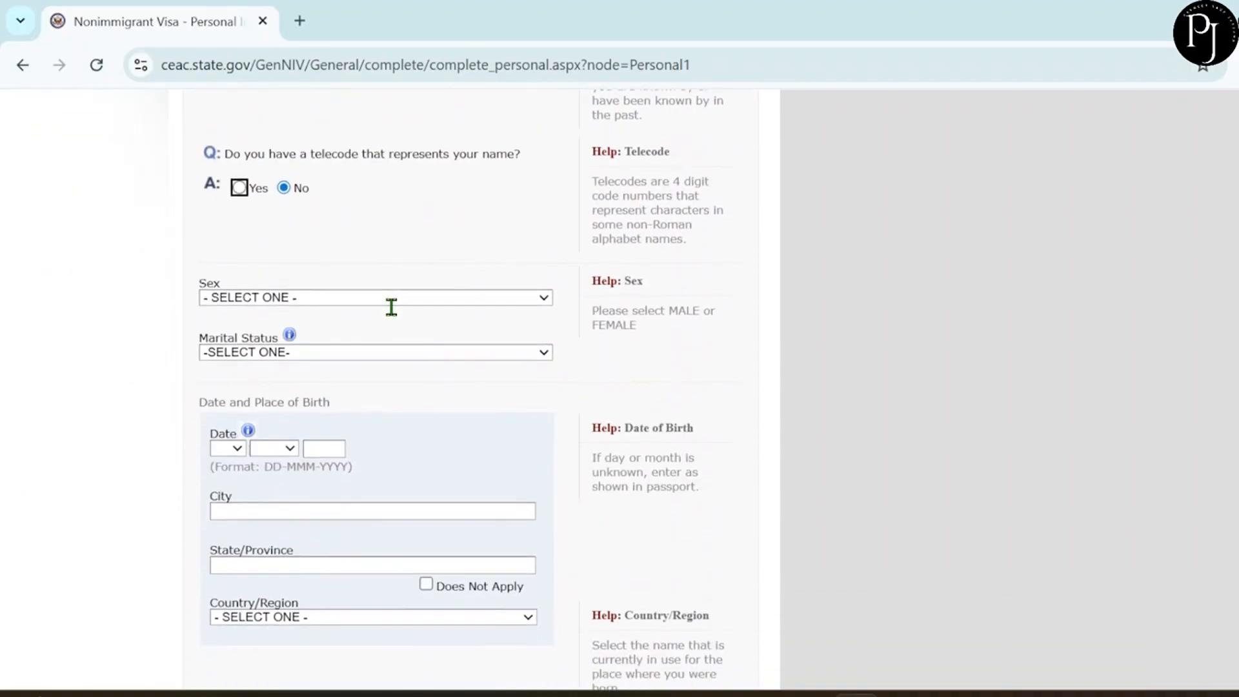
pyautogui.click(345, 255)
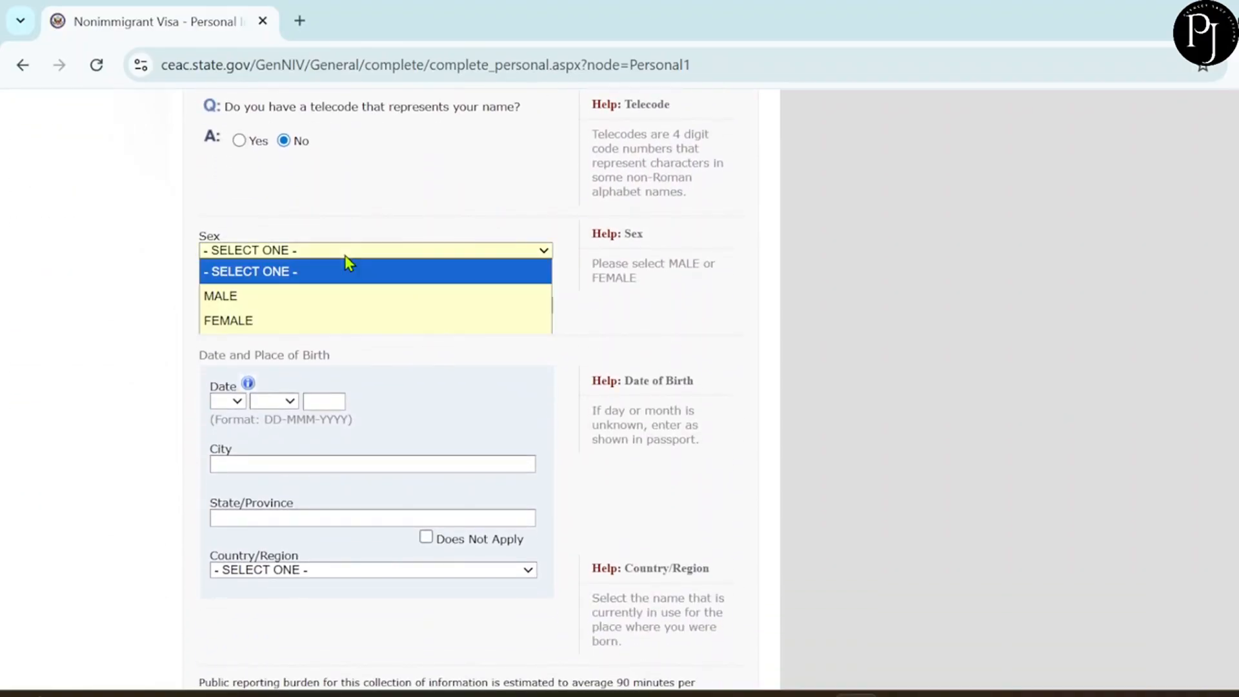
pyautogui.click(339, 319)
pyautogui.click(362, 306)
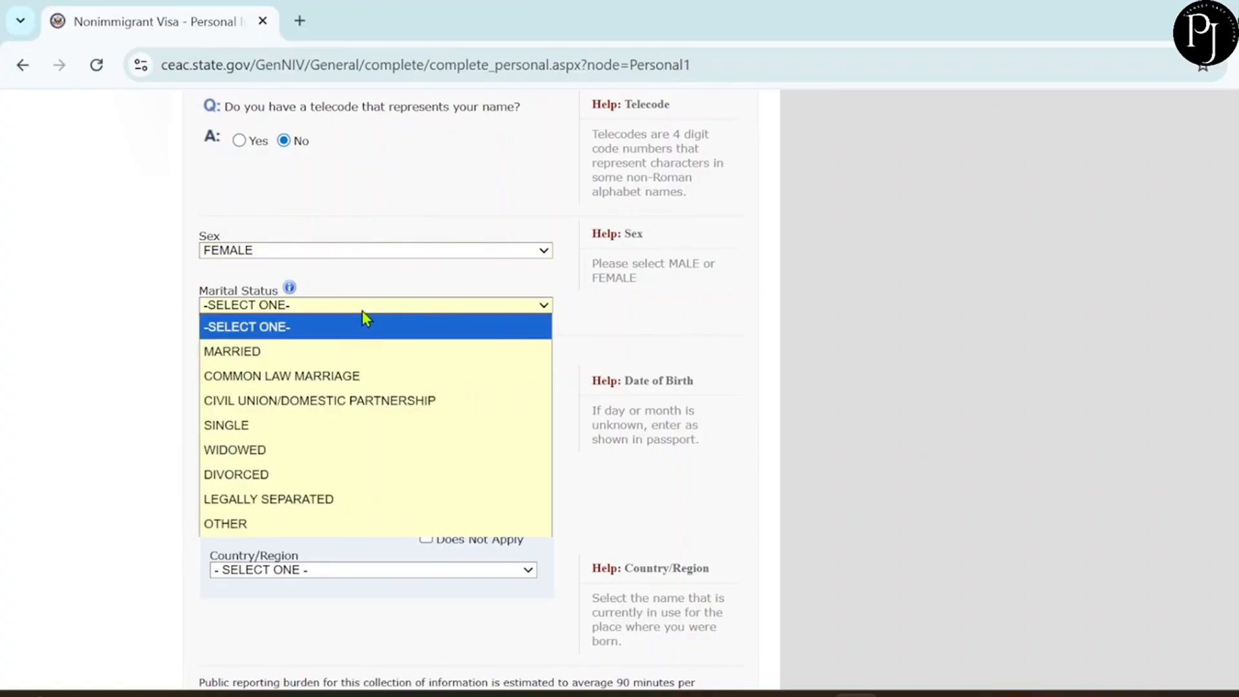
pyautogui.click(356, 427)
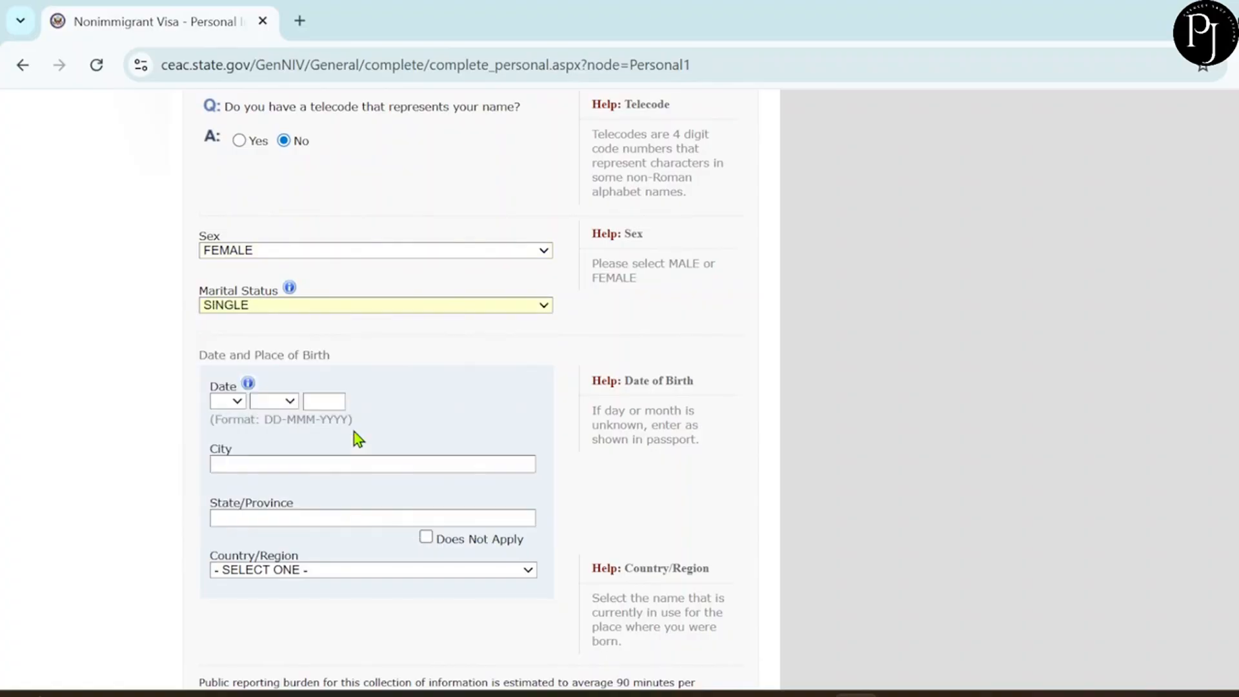
pyautogui.scroll(5, 357, 435)
pyautogui.moveTo(358, 439); pyautogui.dragTo(413, 173)
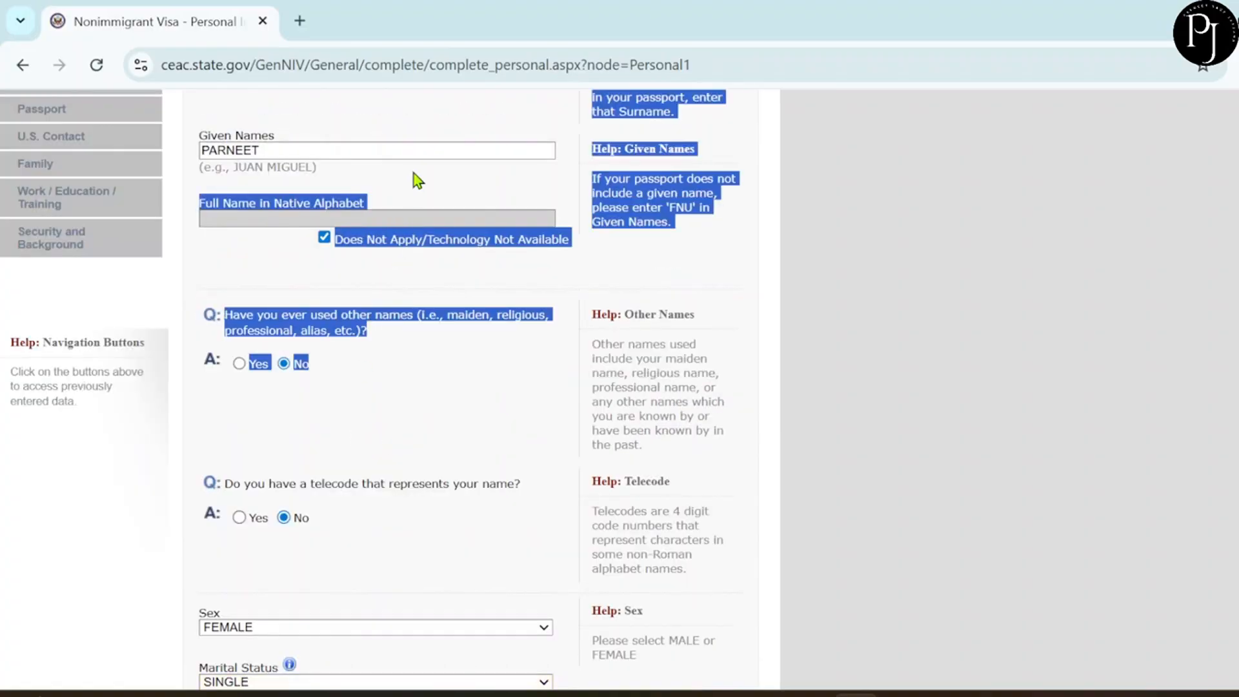
pyautogui.click(482, 496)
# Set the date of birth to 04 MAR 1997.
pyautogui.scroll(-8, 483, 496)
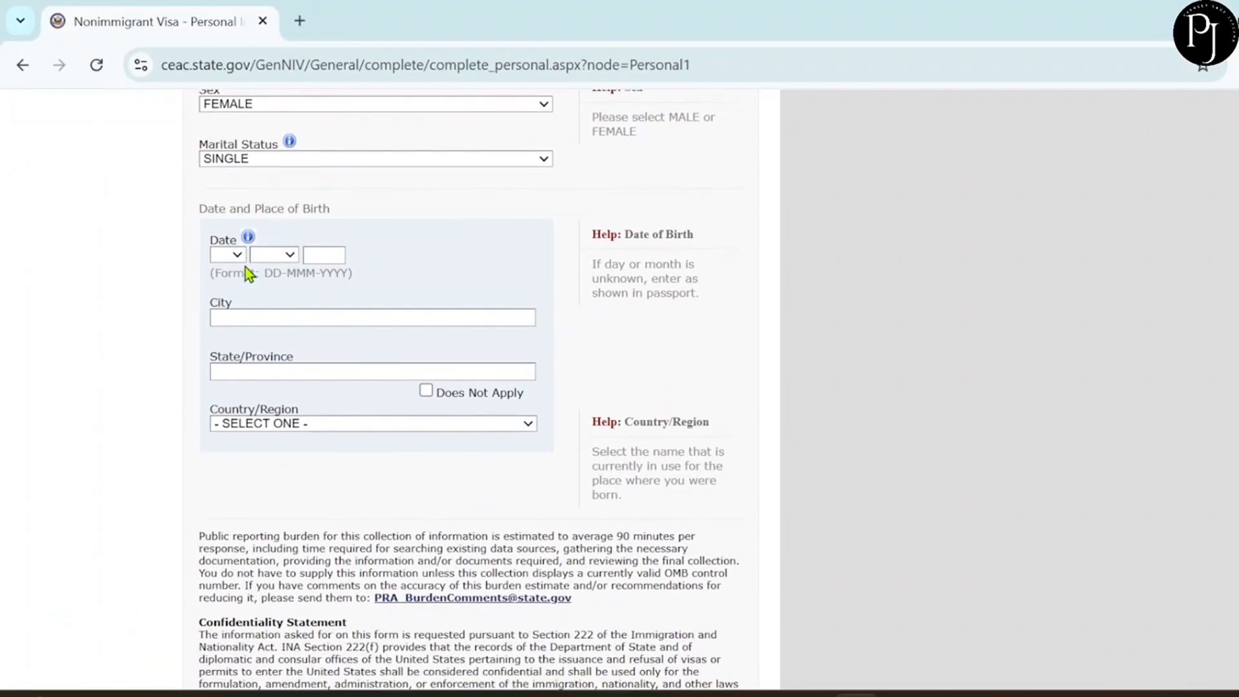
pyautogui.click(236, 257)
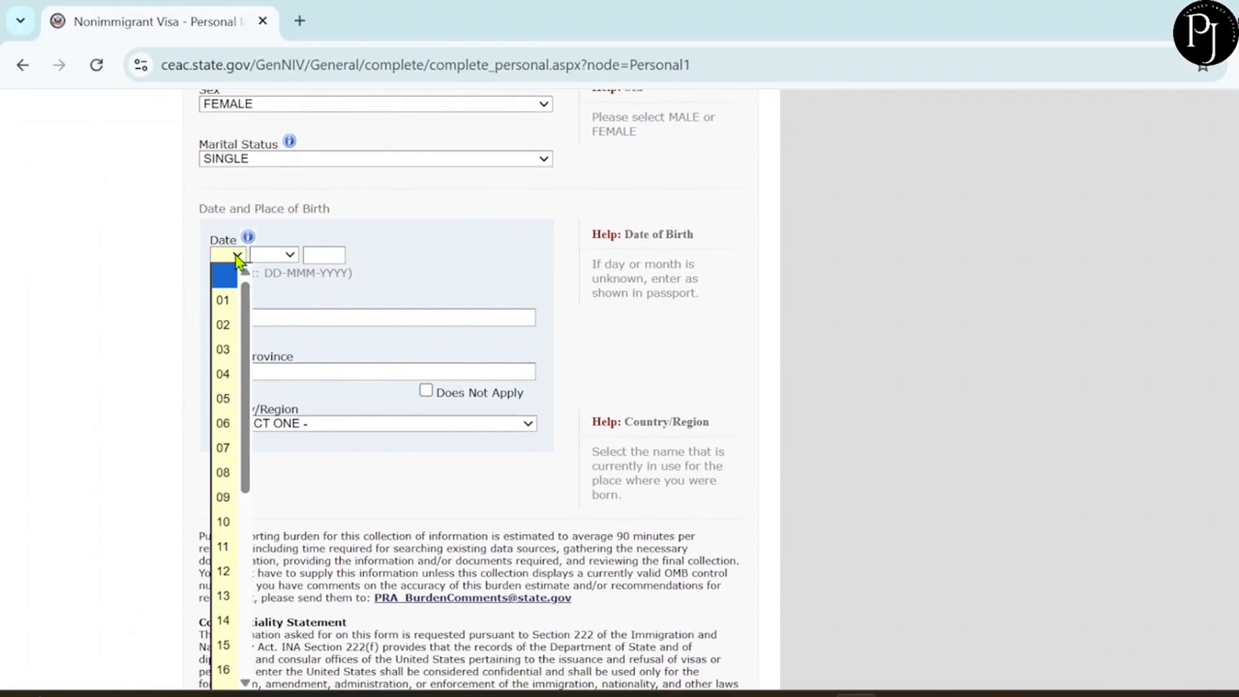
pyautogui.click(223, 374)
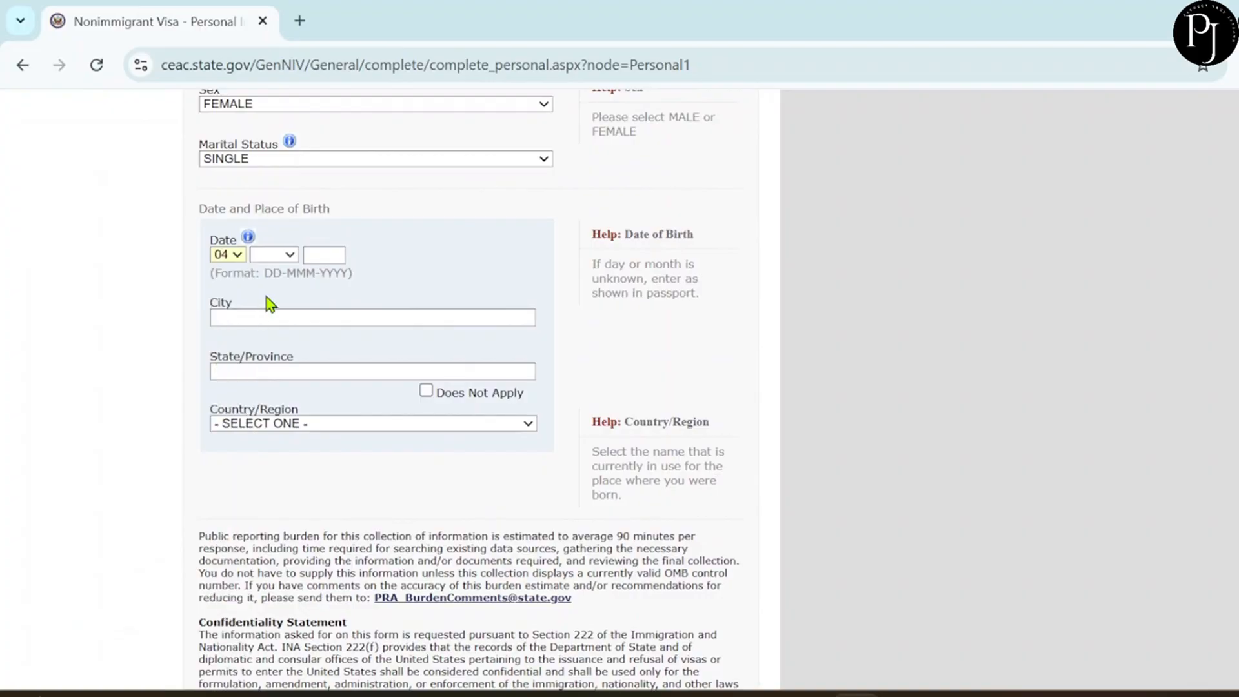
pyautogui.click(283, 257)
pyautogui.click(279, 351)
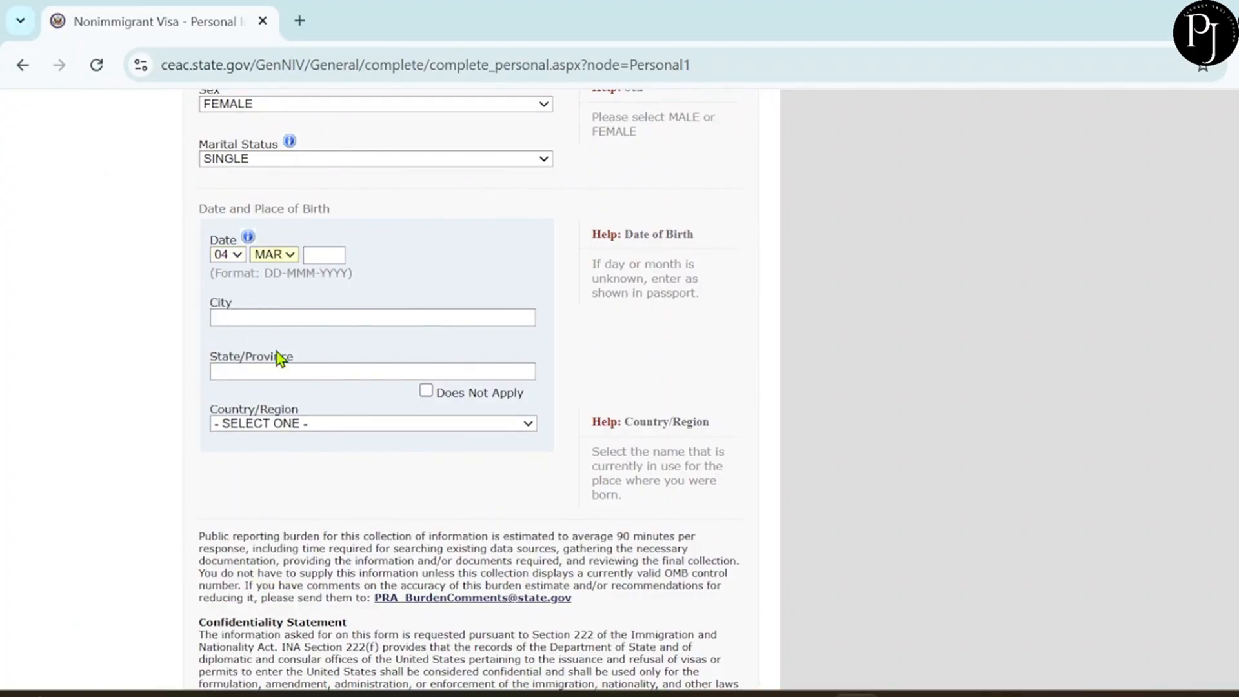
pyautogui.click(324, 254)
pyautogui.write('1997')
# Enter the birthplace as CHANDIGARH, PUNJAB, INDIA.
pyautogui.click(256, 321)
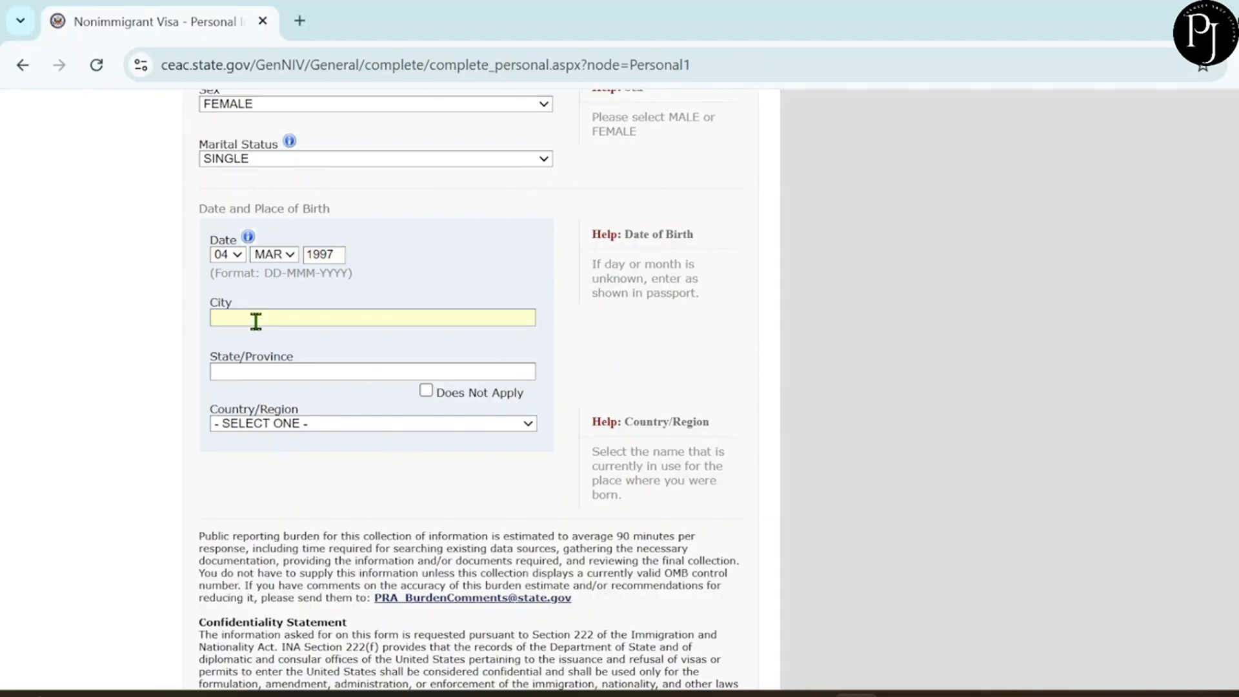
pyautogui.write('CHANDIGARH')
pyautogui.click(230, 367)
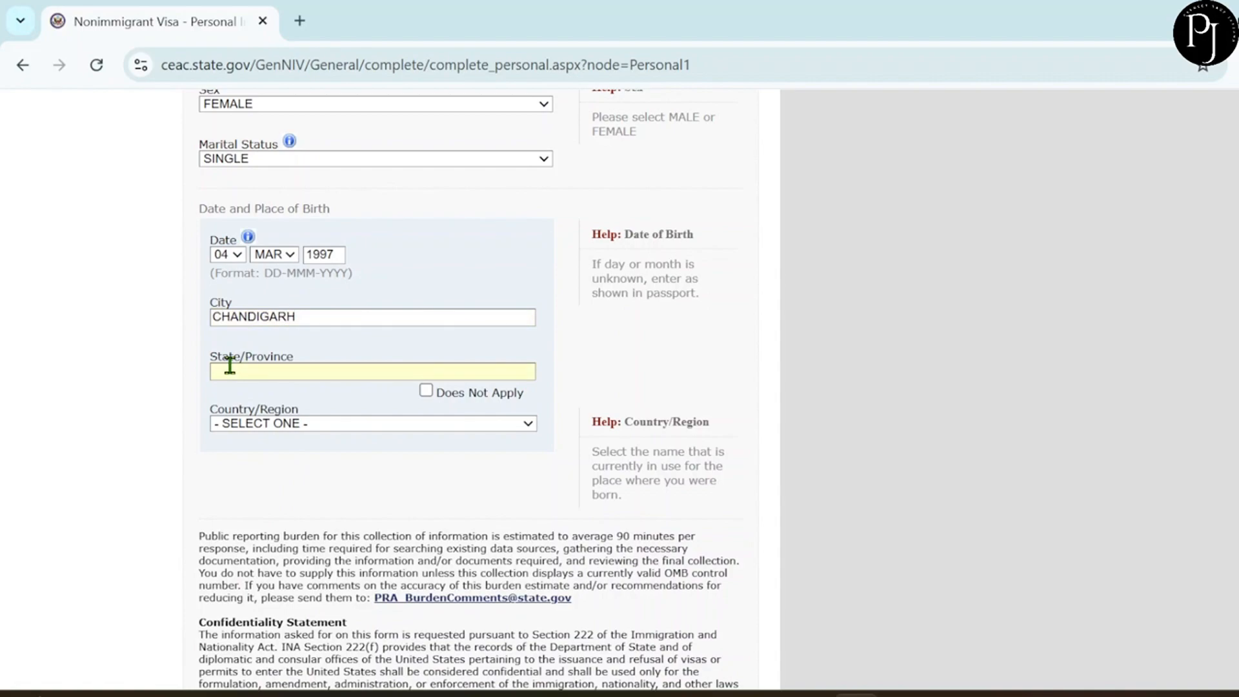
pyautogui.write('PUNJAB')
pyautogui.scroll(-1, 404, 417)
pyautogui.click(320, 401)
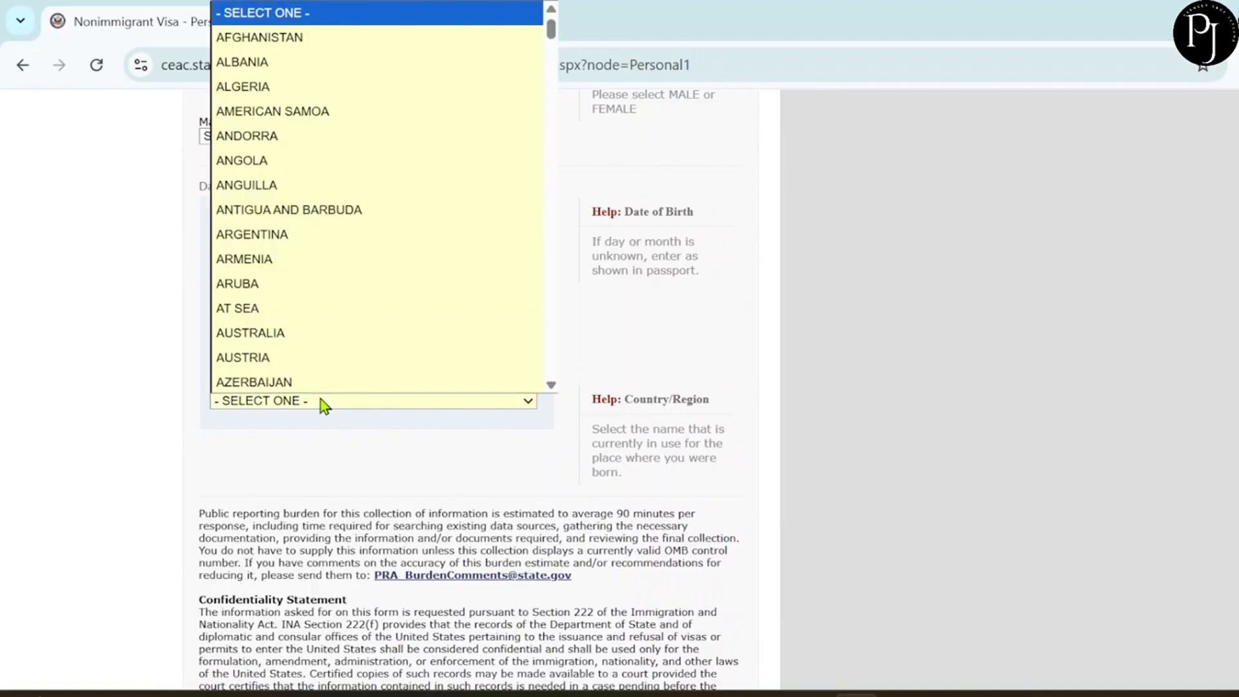
pyautogui.press('i')
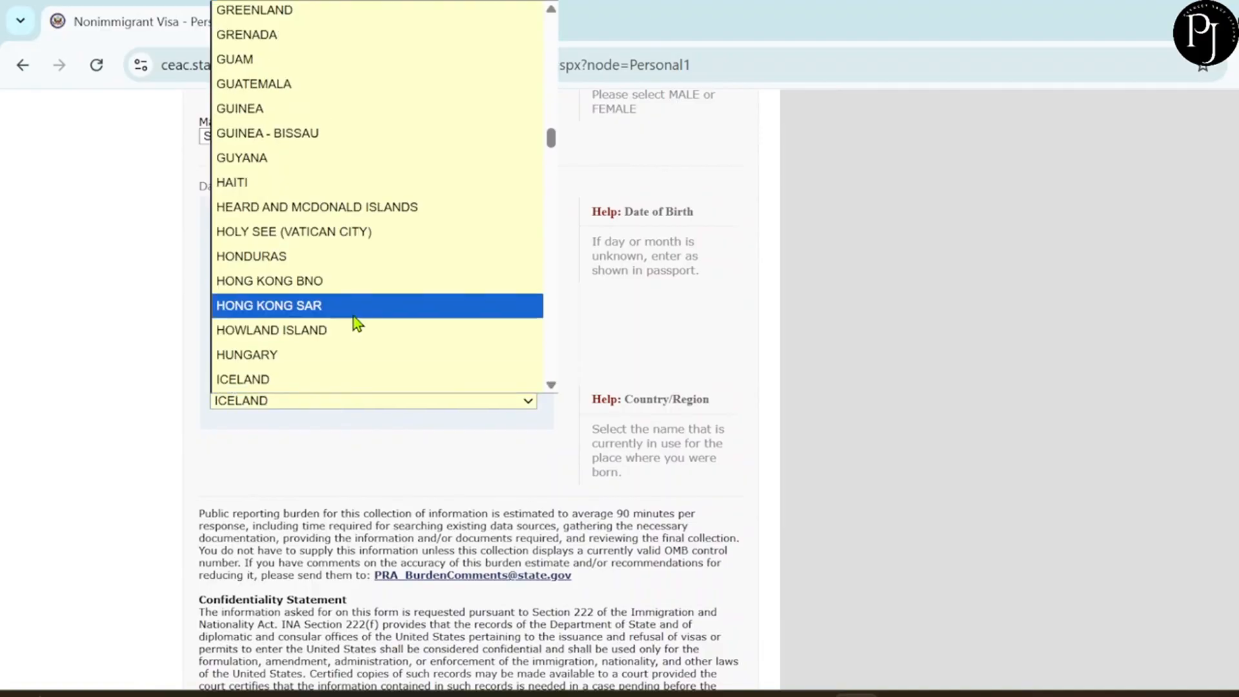
pyautogui.scroll(-2, 356, 322)
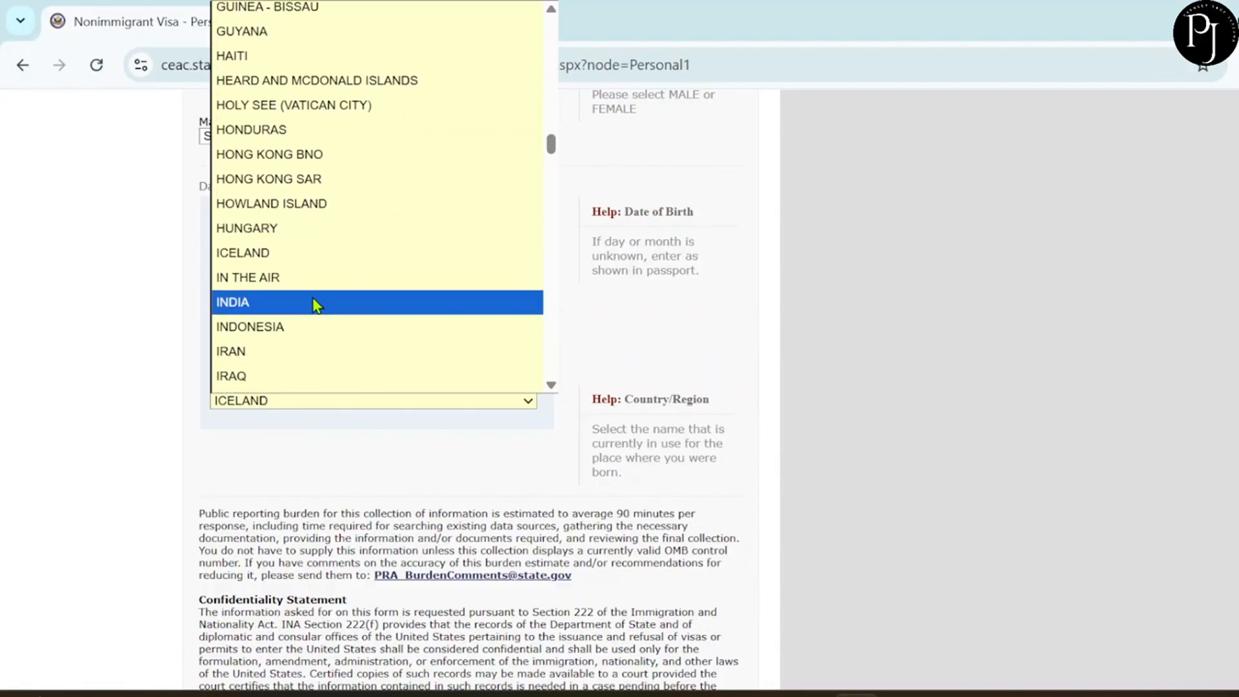
pyautogui.press('Escape')
pyautogui.click(304, 300)
pyautogui.scroll(-3, 391, 434)
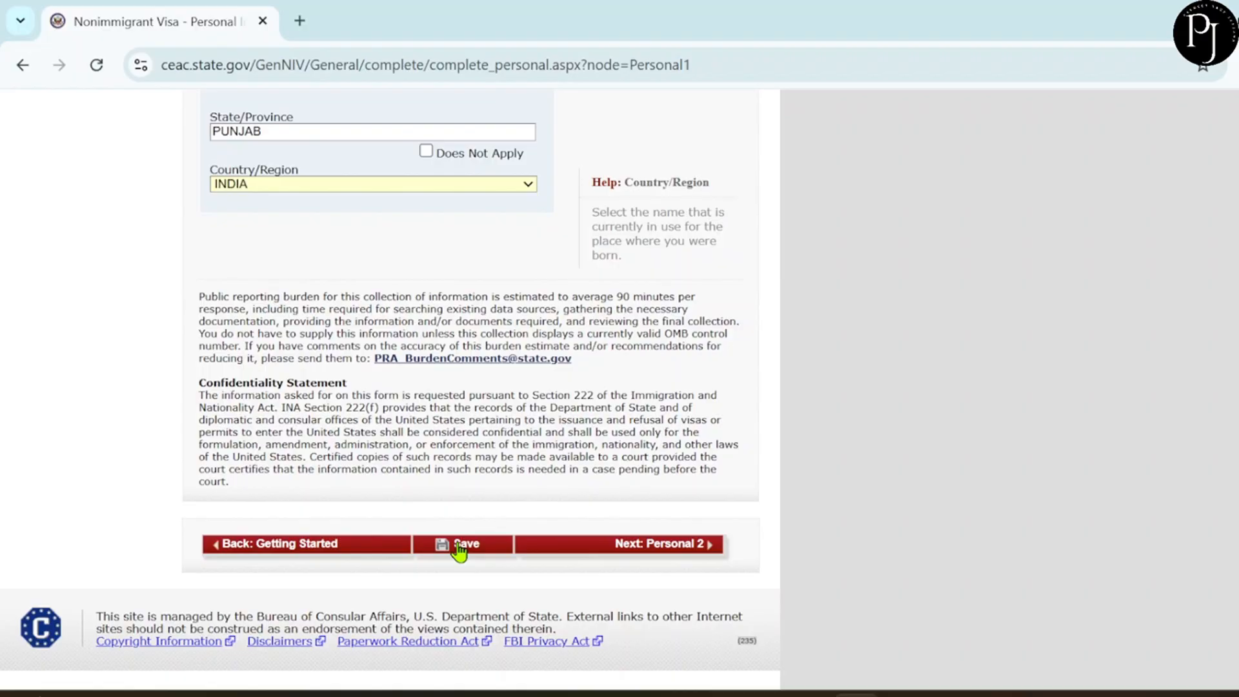
# Save the page, continue the application from the confirmation, and go to Personal 2.
pyautogui.click(487, 549)
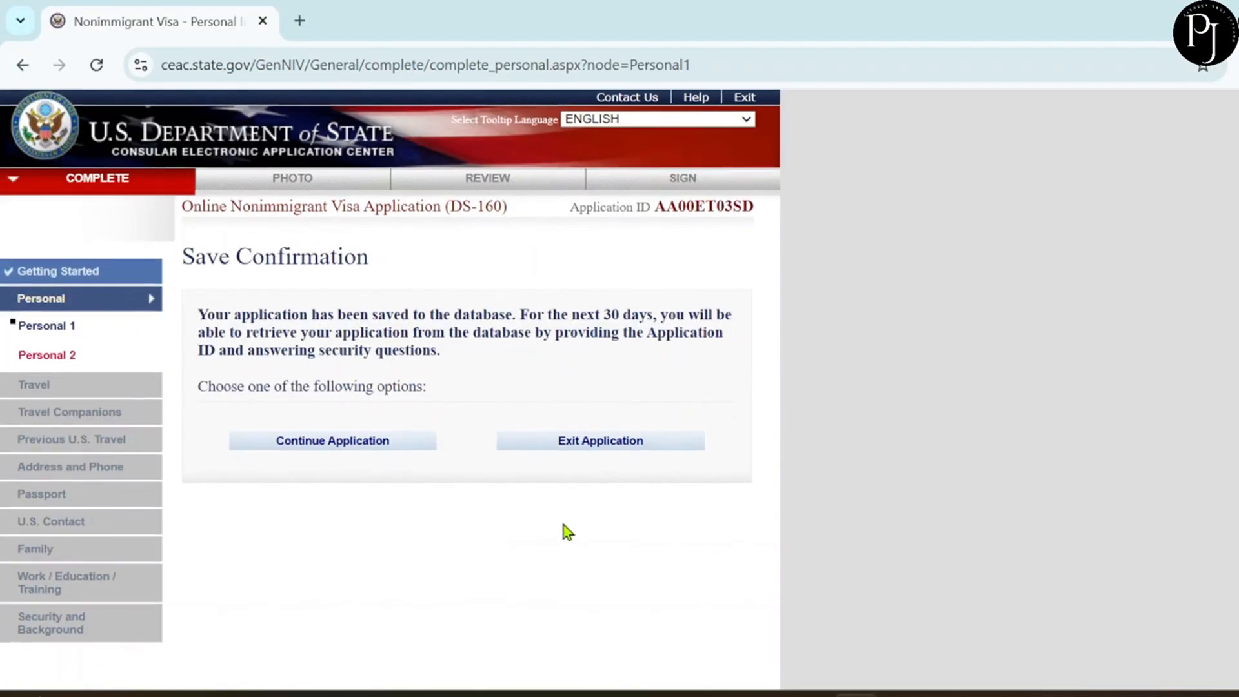
pyautogui.scroll(-2, 564, 530)
pyautogui.click(361, 316)
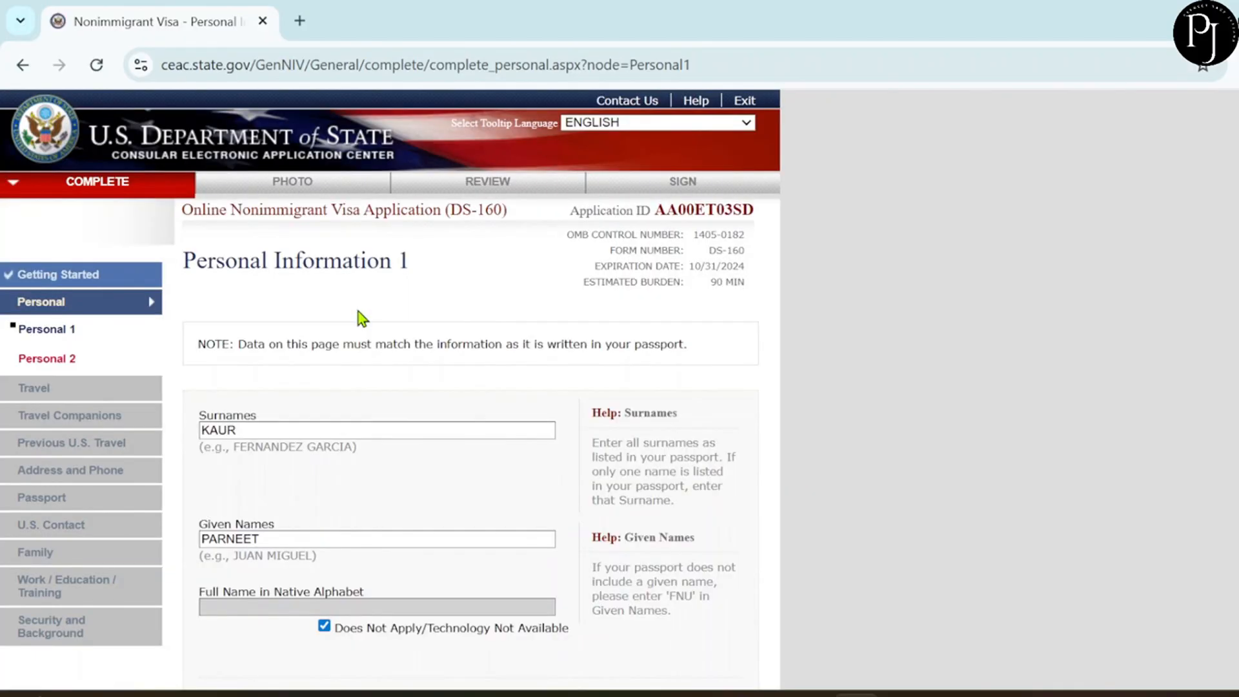
pyautogui.scroll(-7, 530, 396)
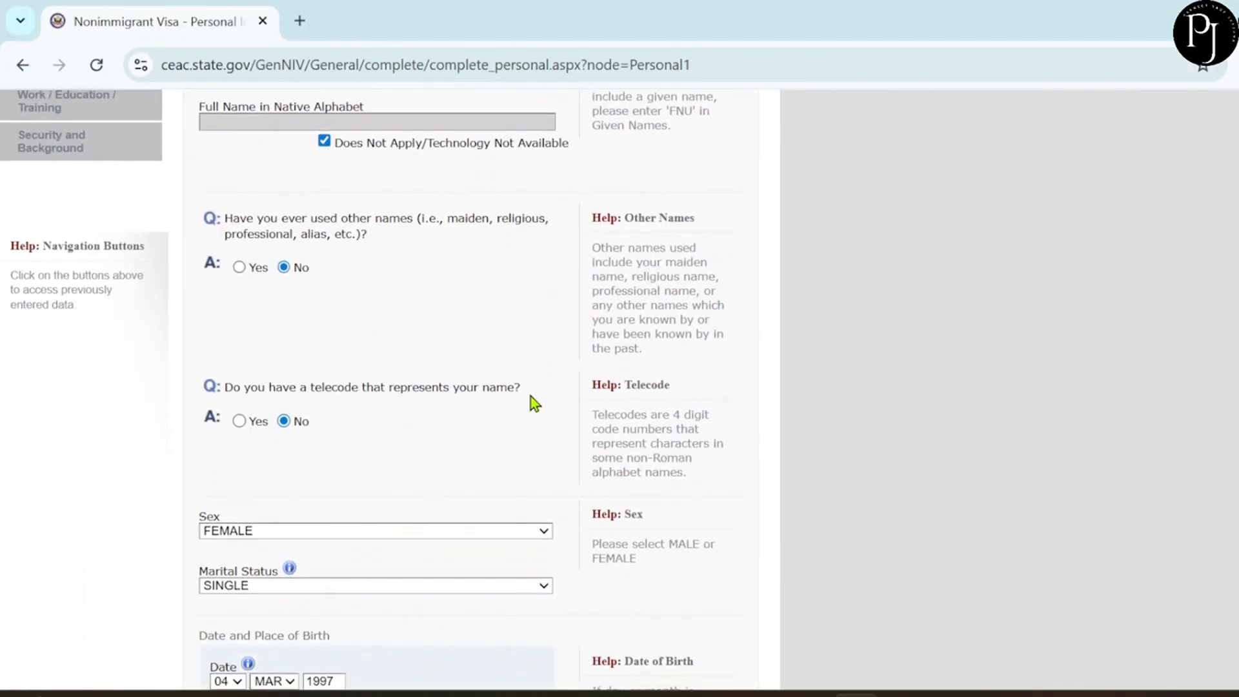
pyautogui.scroll(-10, 530, 396)
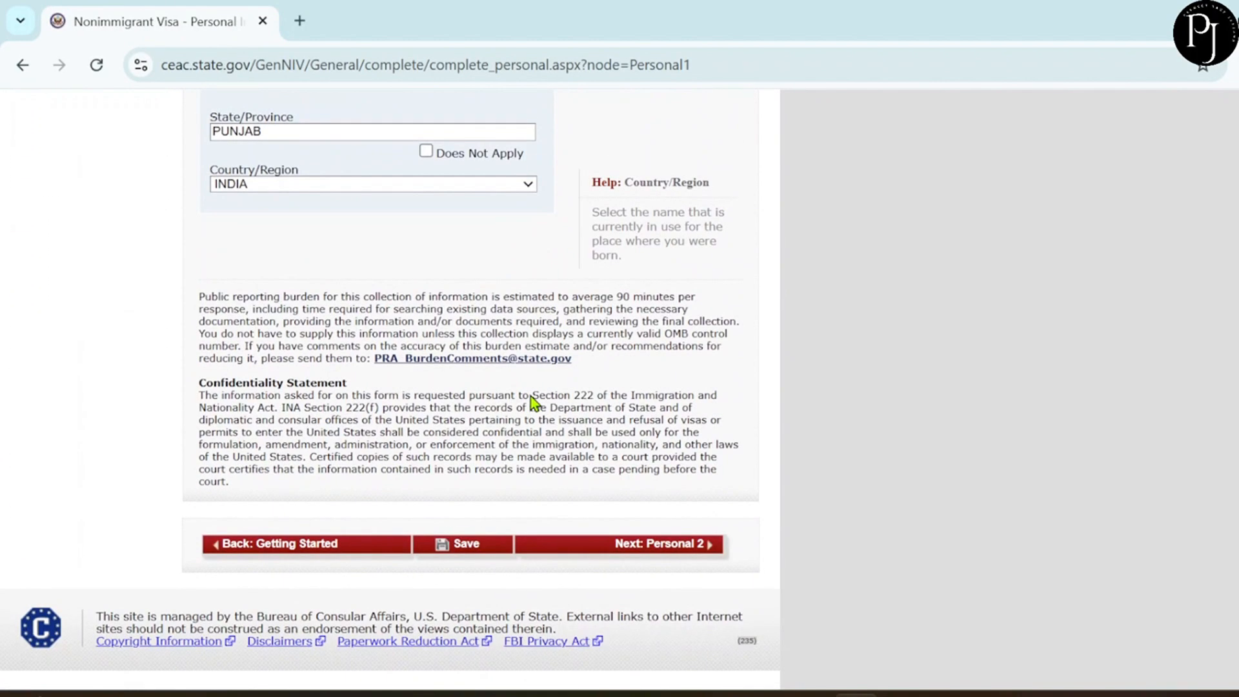
pyautogui.click(671, 548)
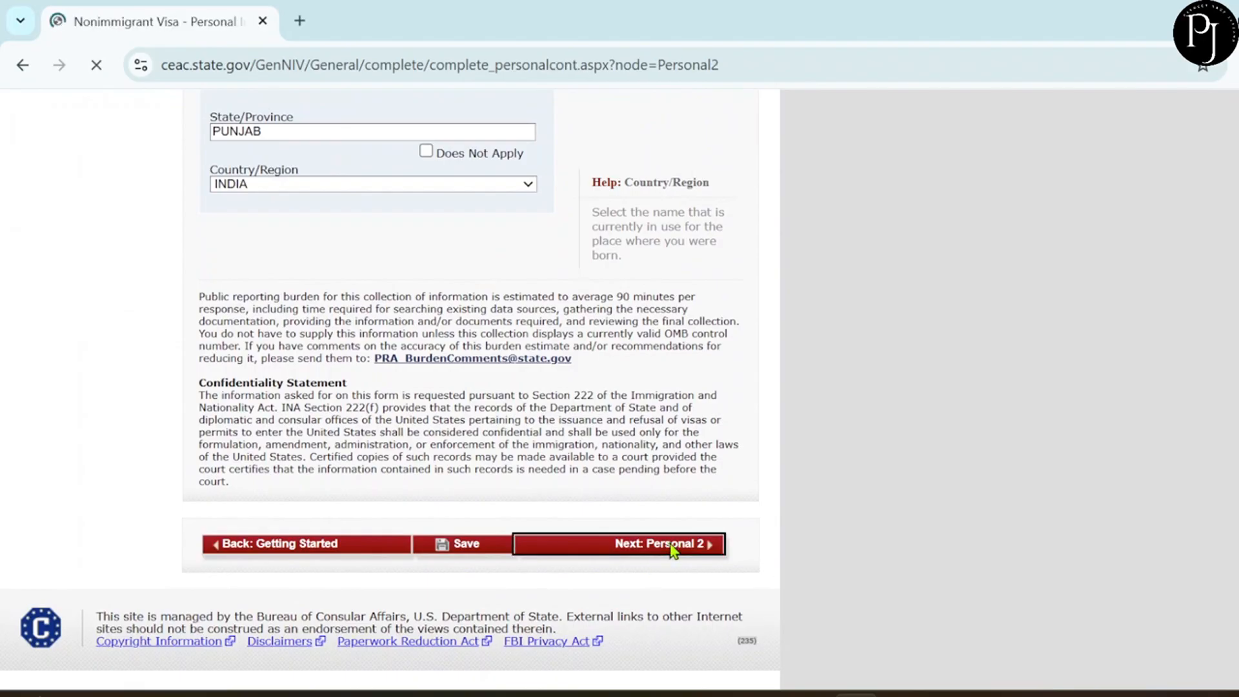
# Set the nationality to INDIA.
pyautogui.scroll(-3, 530, 477)
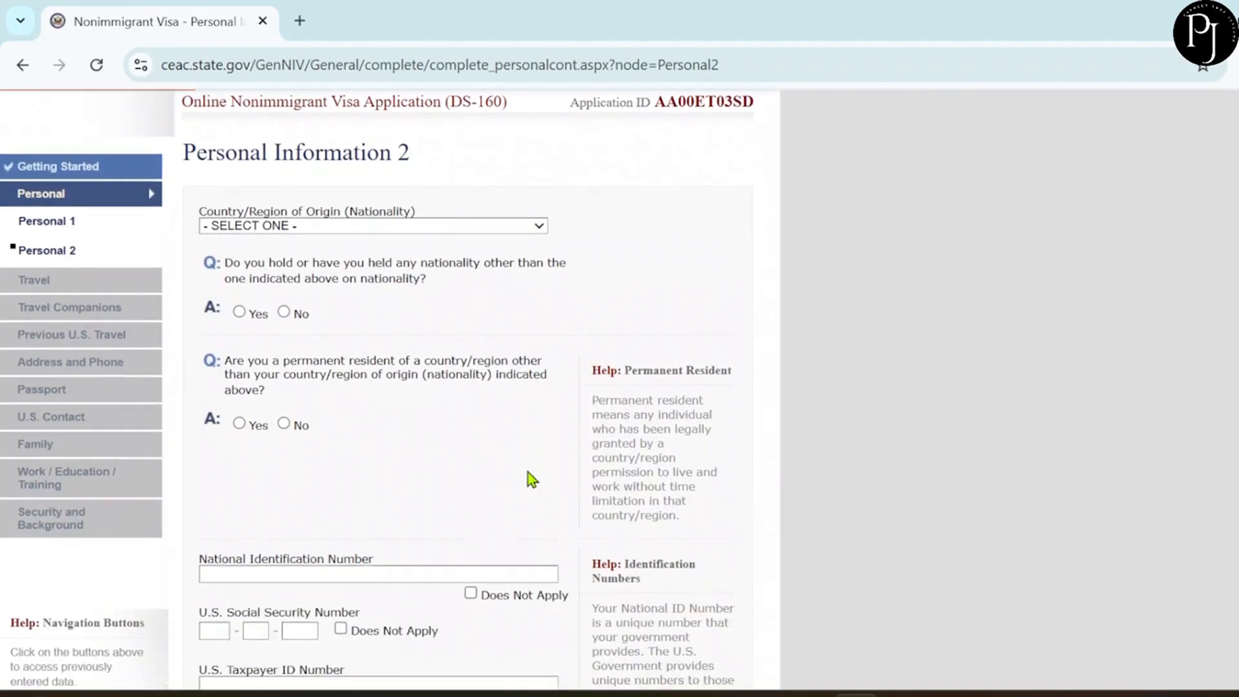
pyautogui.scroll(-1, 531, 479)
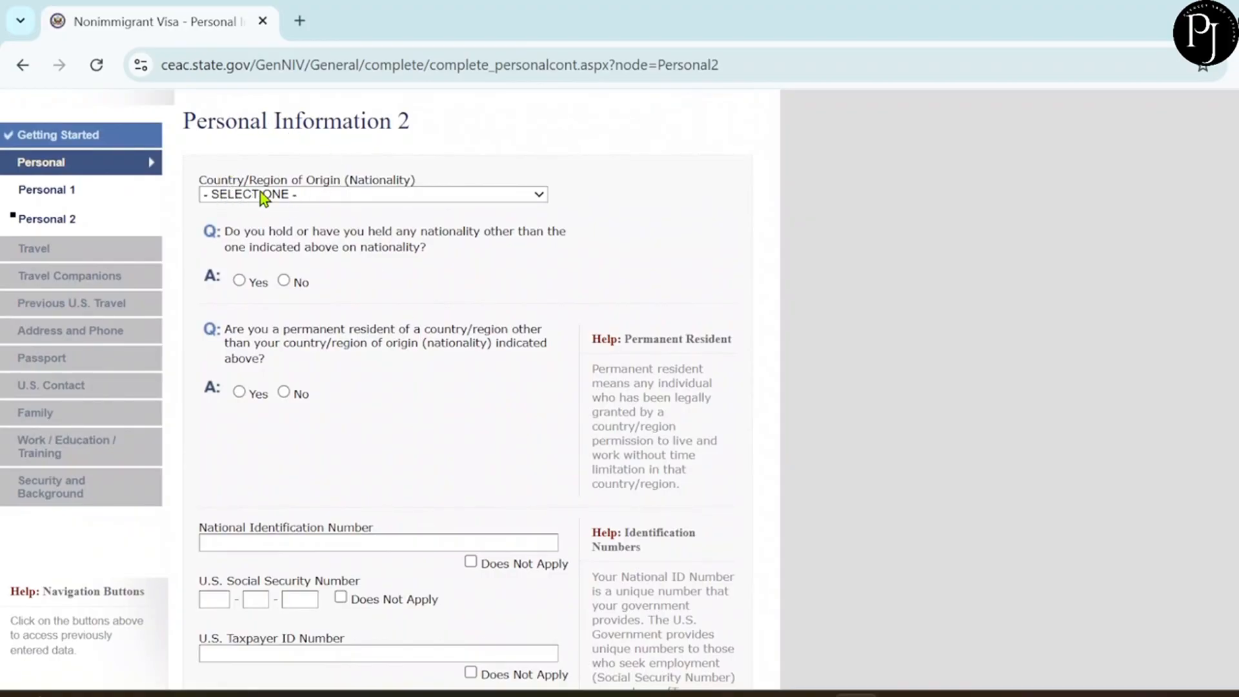
pyautogui.click(281, 198)
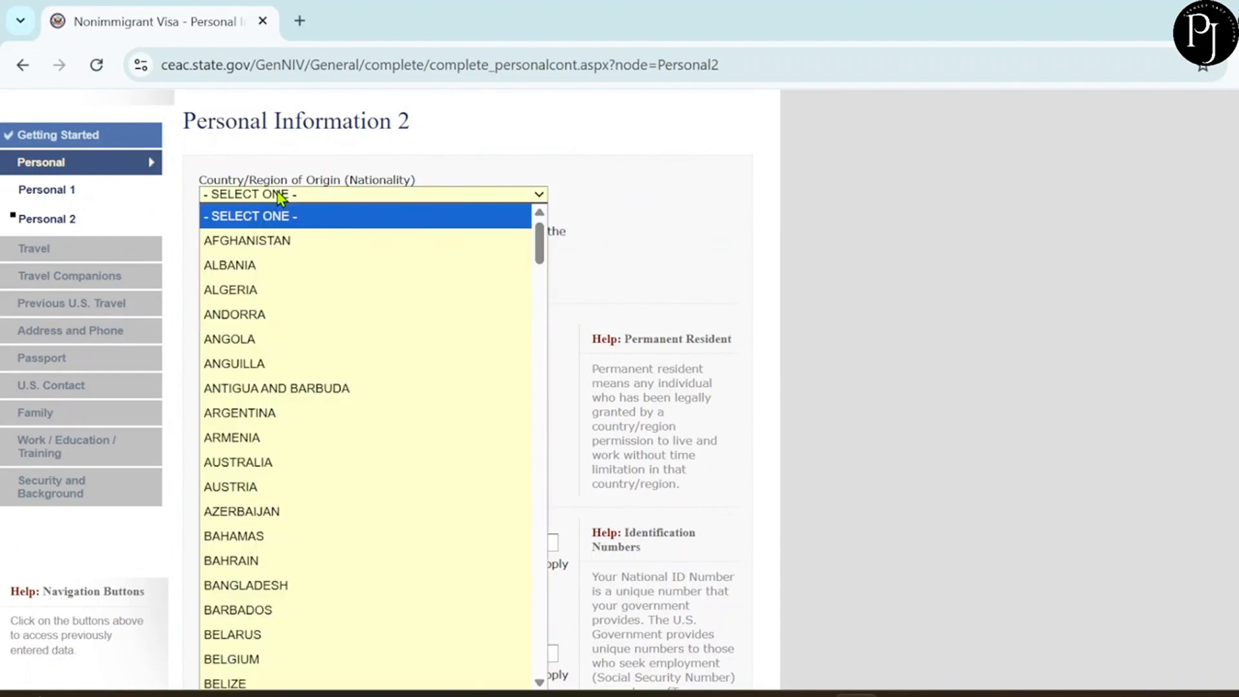
pyautogui.press('i')
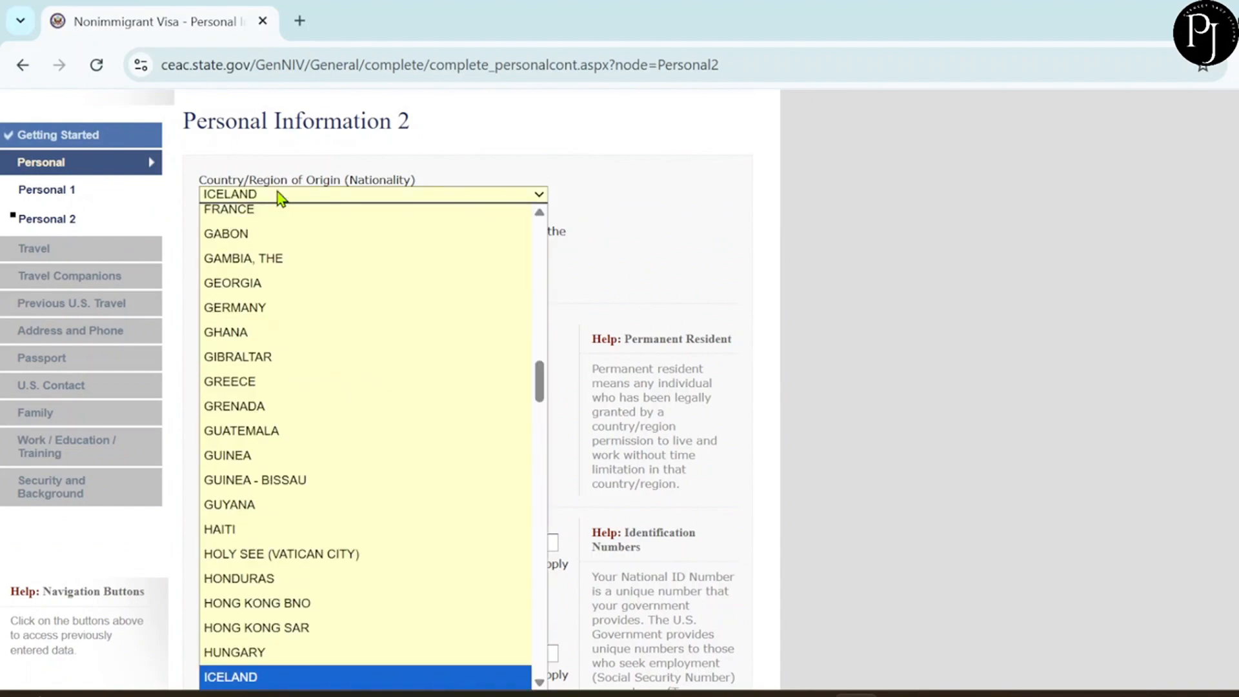
pyautogui.press('n')
pyautogui.press('Return')
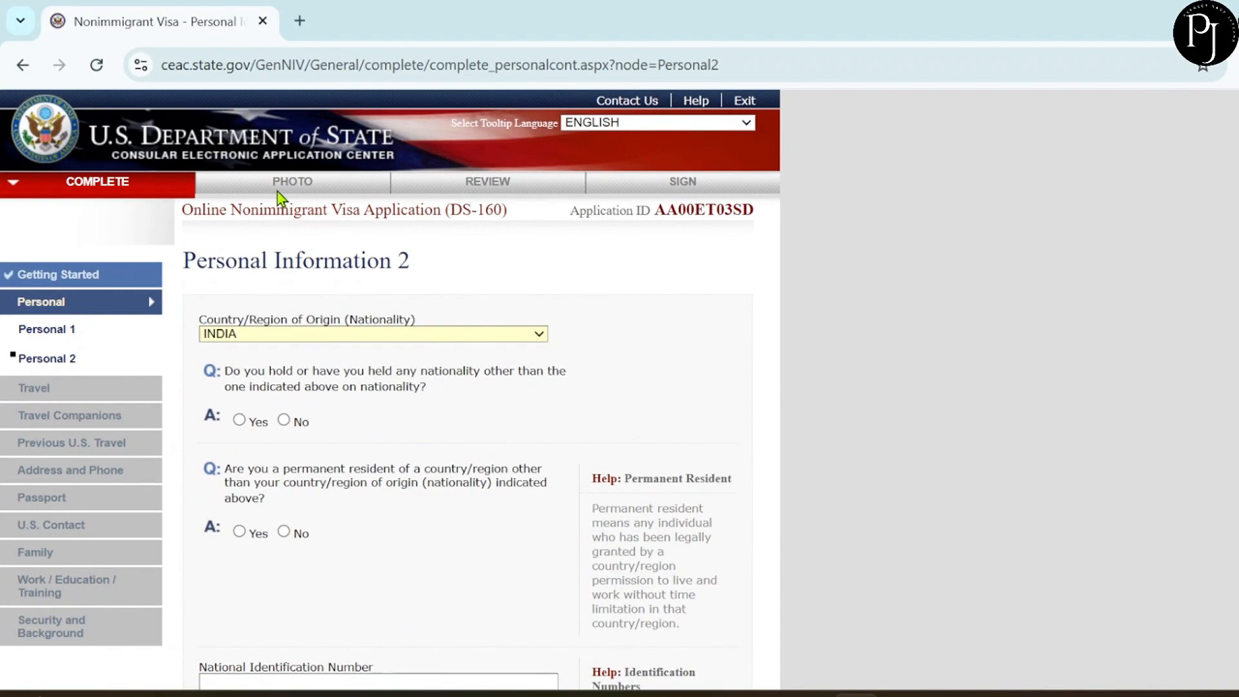
# Answer No to other nationality and to permanent residence in another country.
pyautogui.scroll(-1, 346, 486)
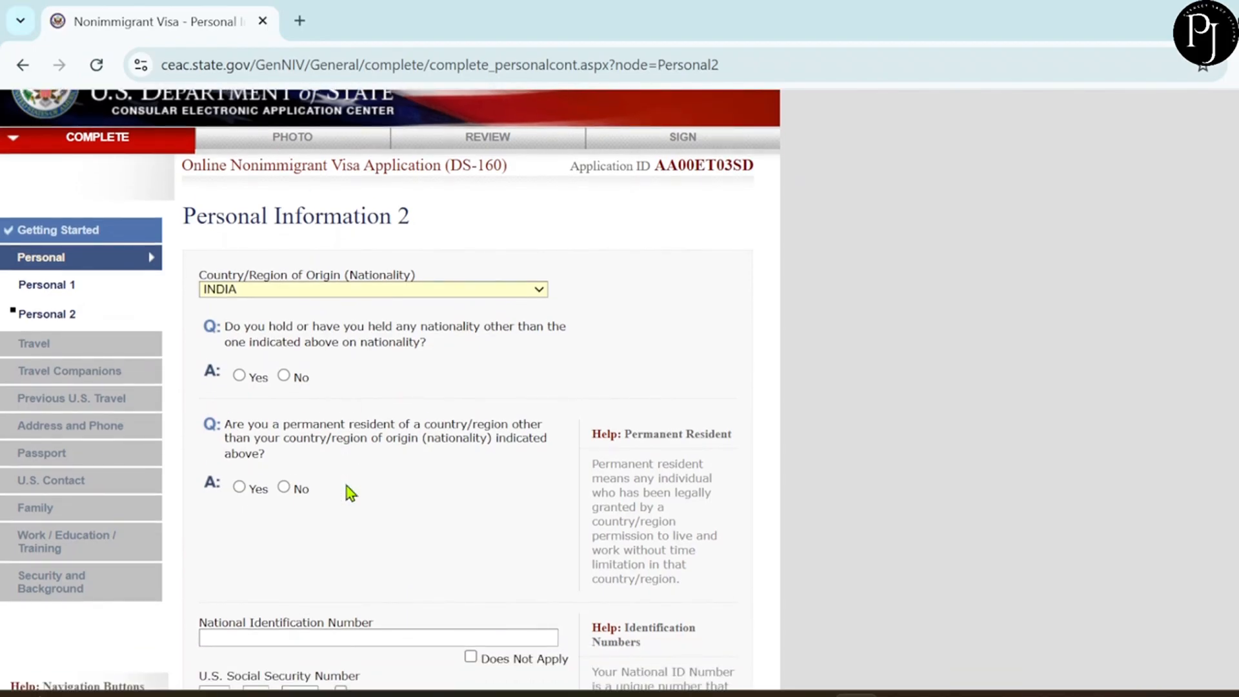
pyautogui.click(284, 376)
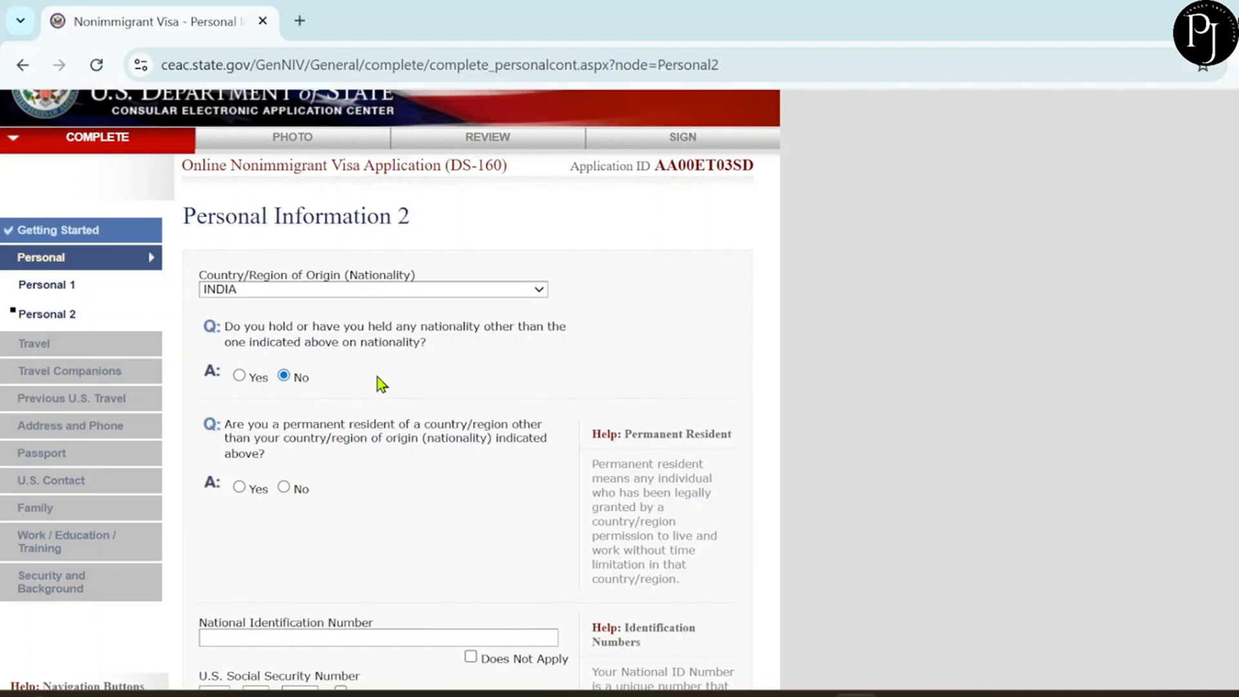
pyautogui.click(241, 374)
pyautogui.scroll(-3, 446, 472)
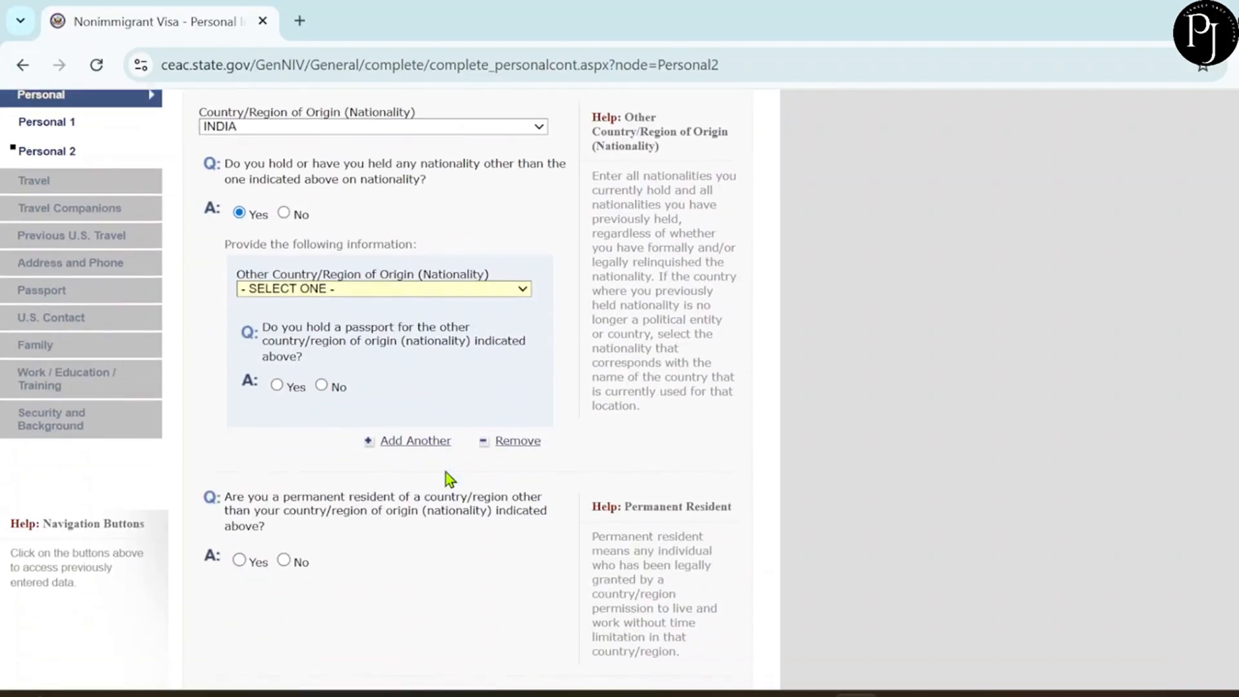
pyautogui.click(285, 213)
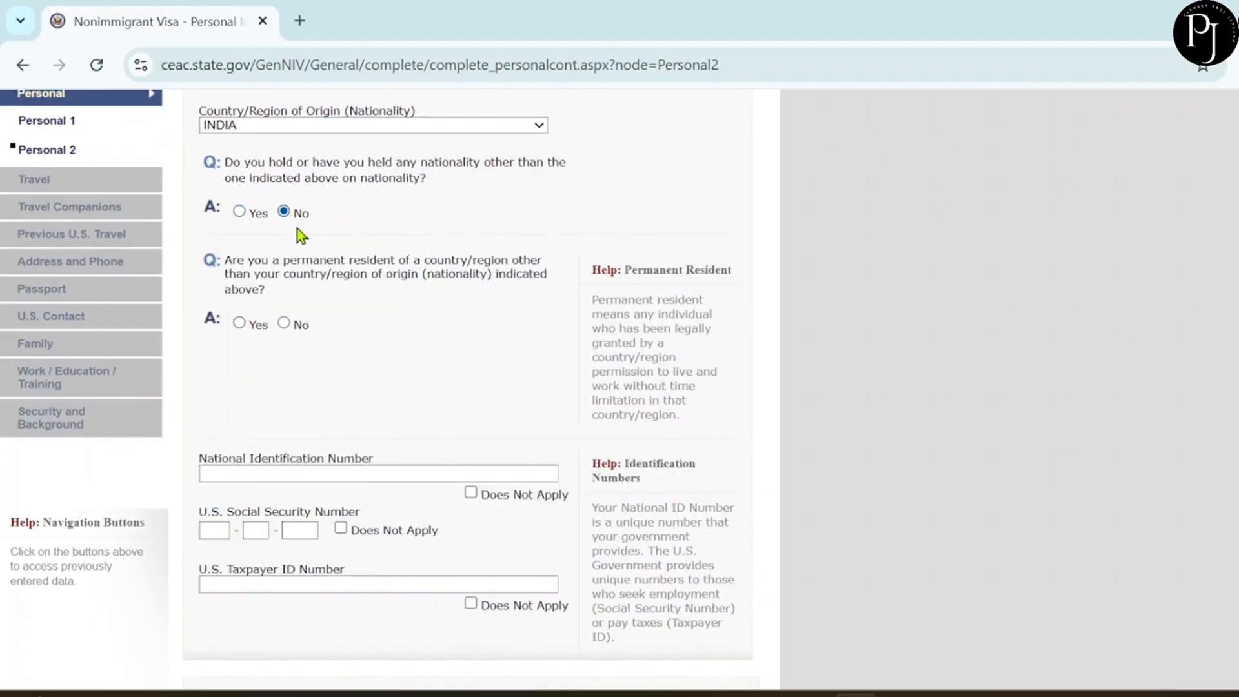
pyautogui.click(284, 318)
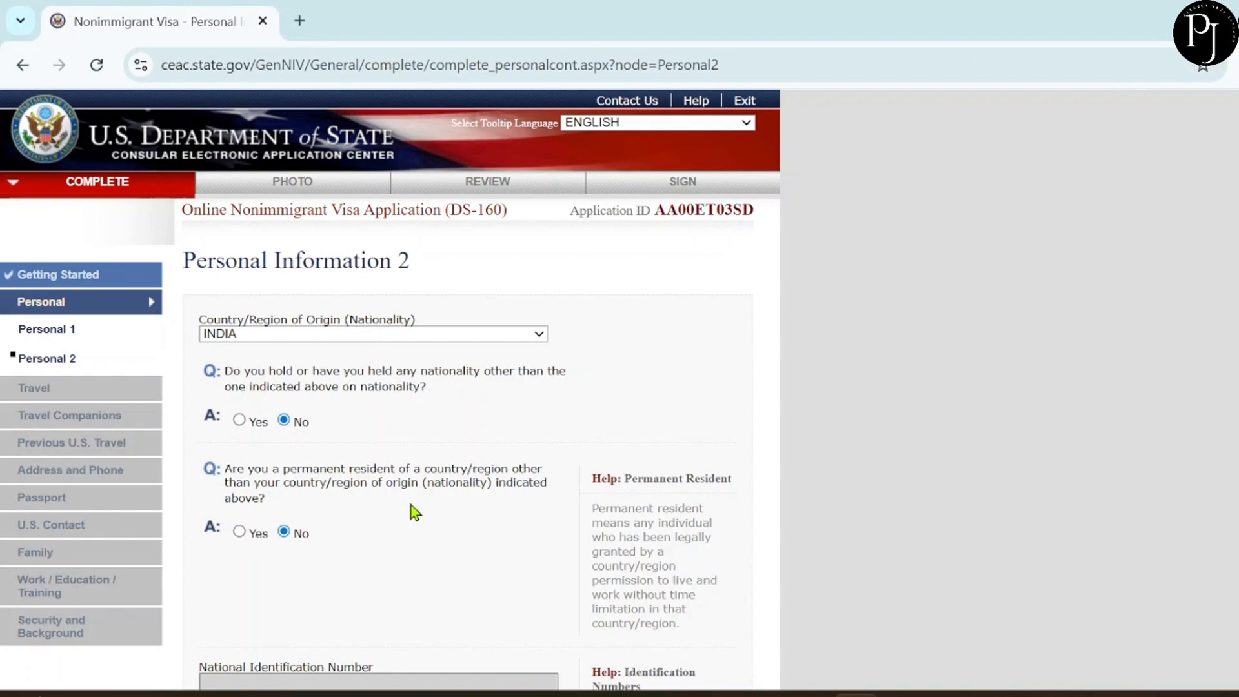
# Tick Does Not Apply for the National ID, U.S. Social Security and U.S. Taxpayer ID numbers.
pyautogui.scroll(-1, 413, 510)
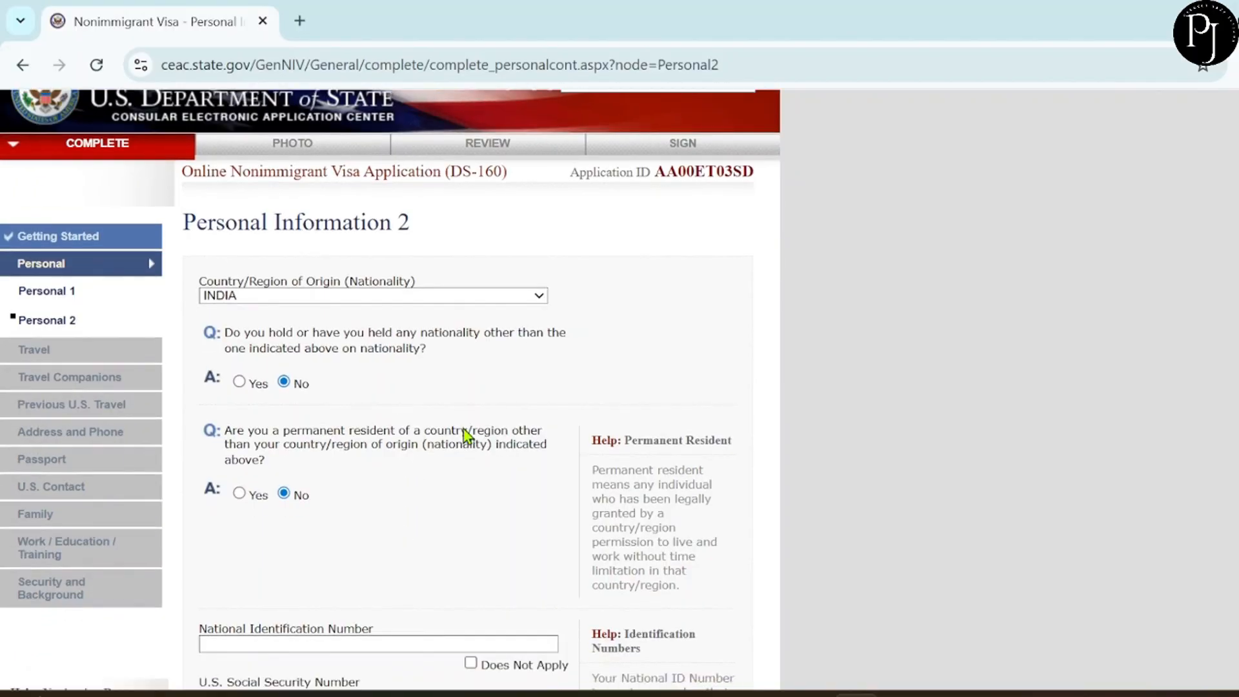
pyautogui.scroll(-1, 465, 436)
pyautogui.scroll(-2, 468, 436)
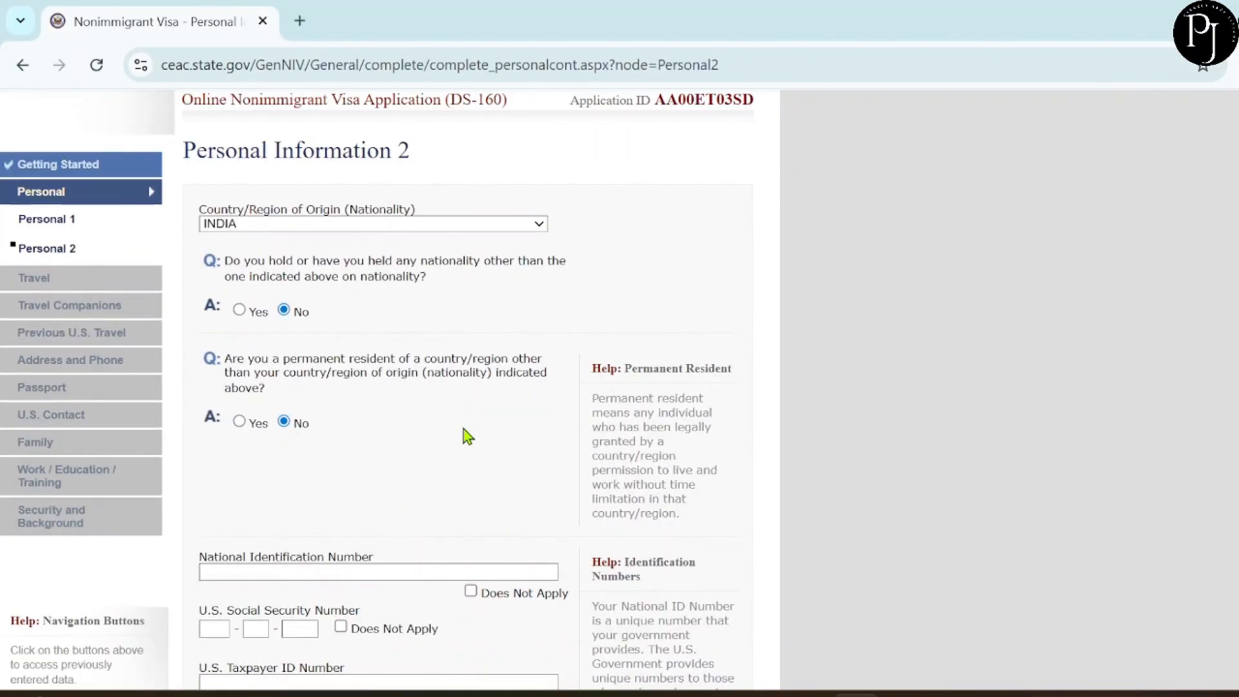
pyautogui.scroll(-1, 468, 437)
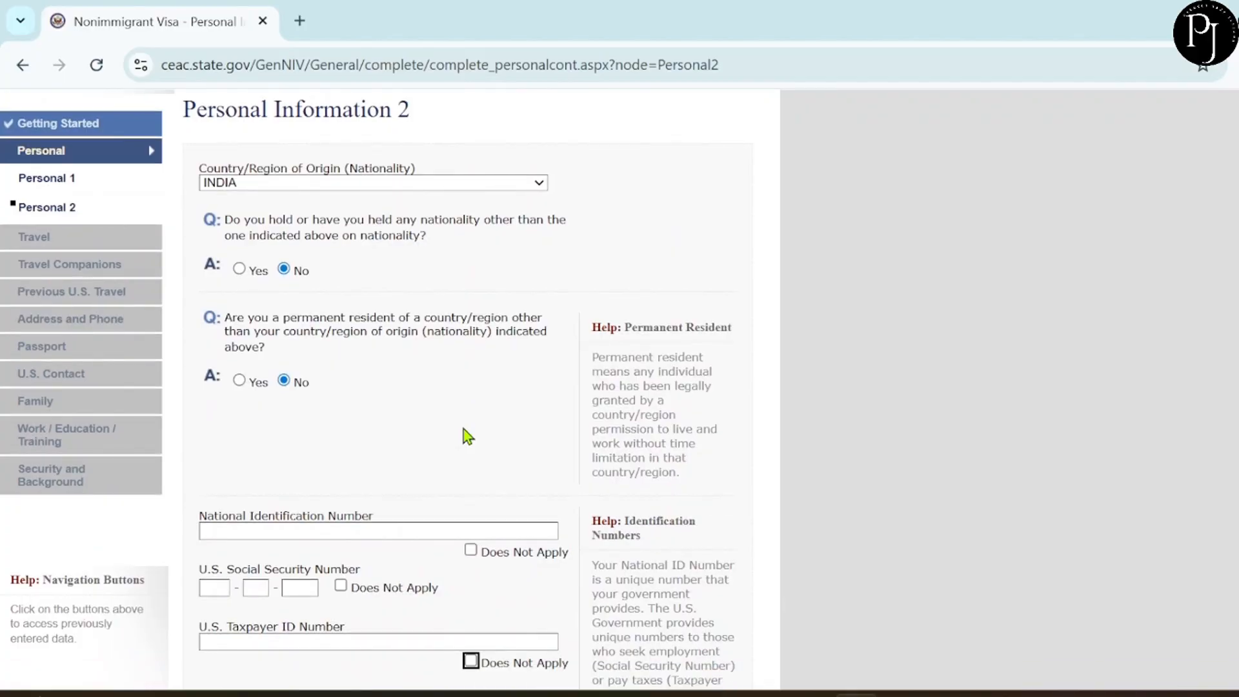
pyautogui.scroll(-1, 462, 436)
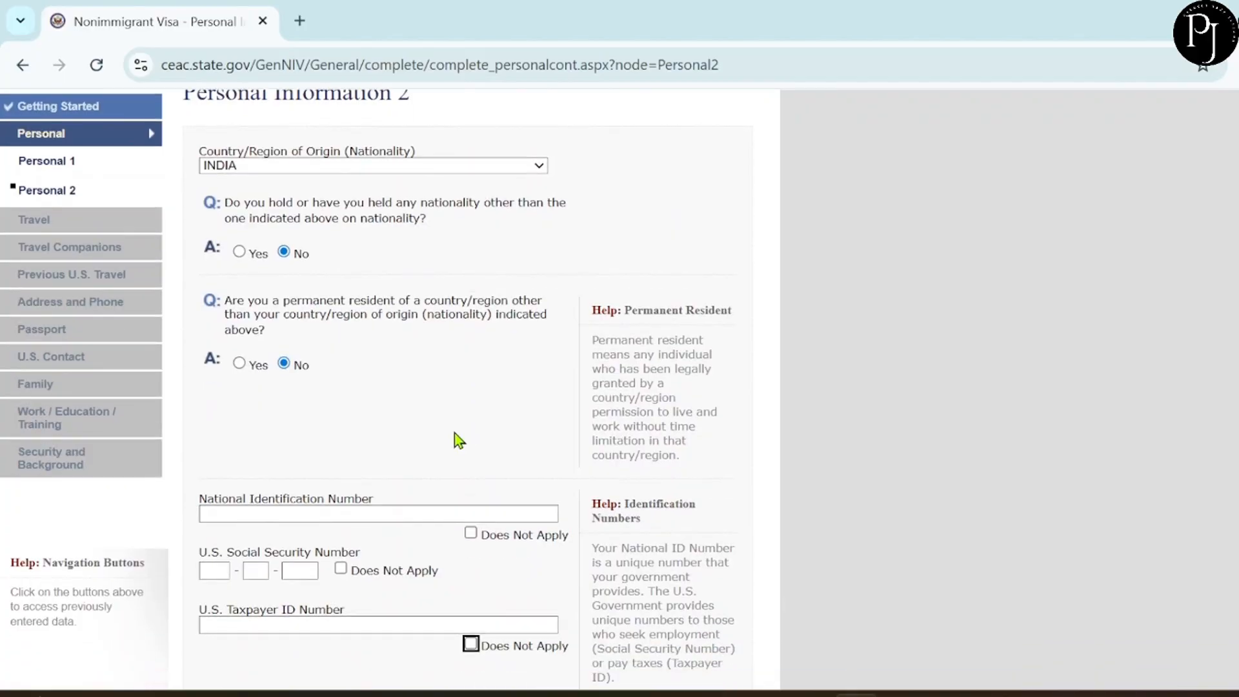
pyautogui.click(471, 533)
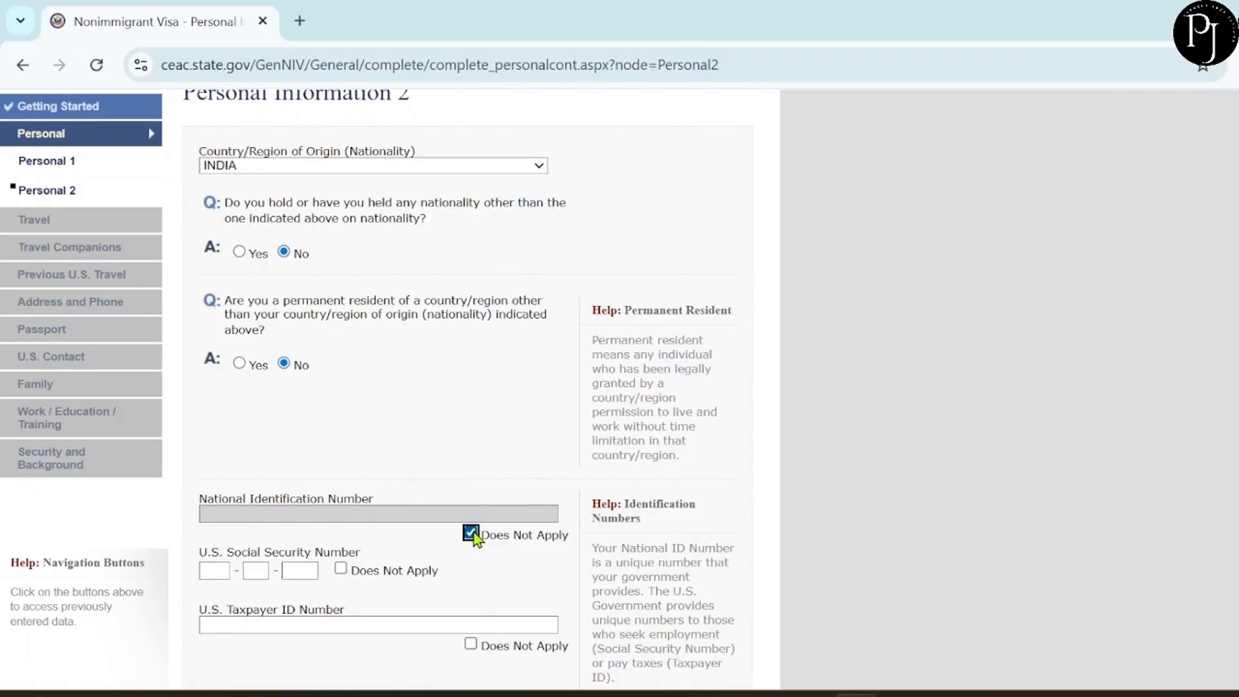
pyautogui.click(339, 568)
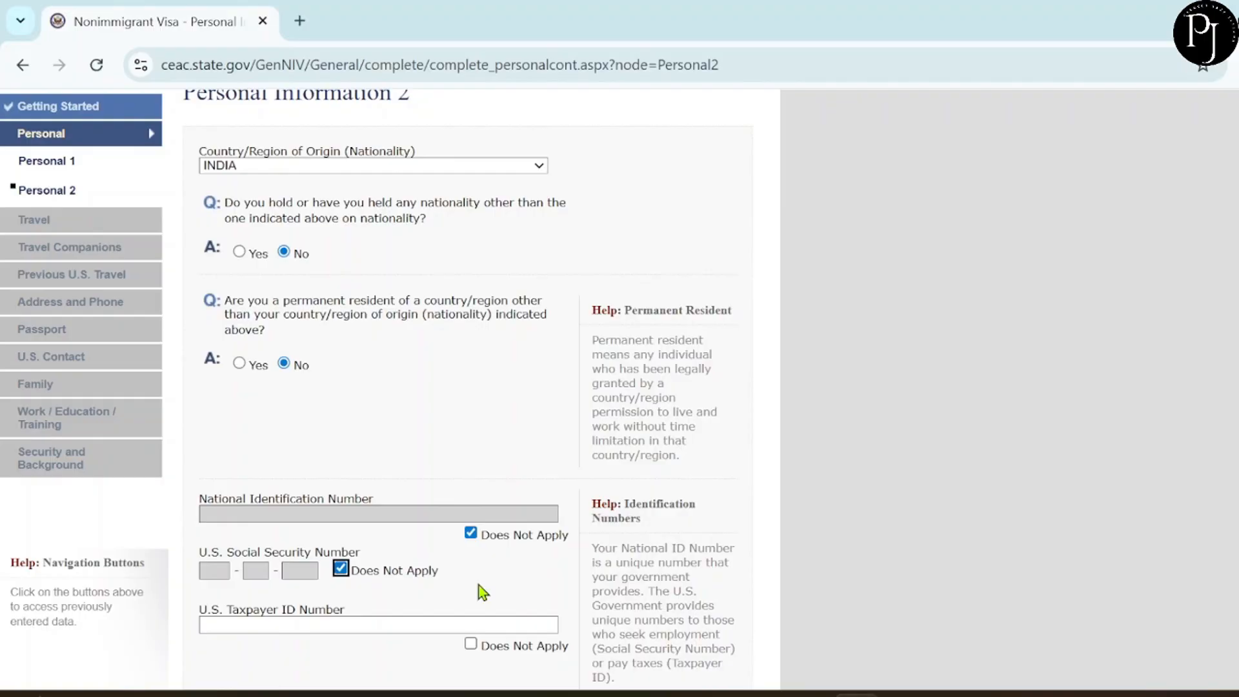
pyautogui.scroll(-1, 479, 586)
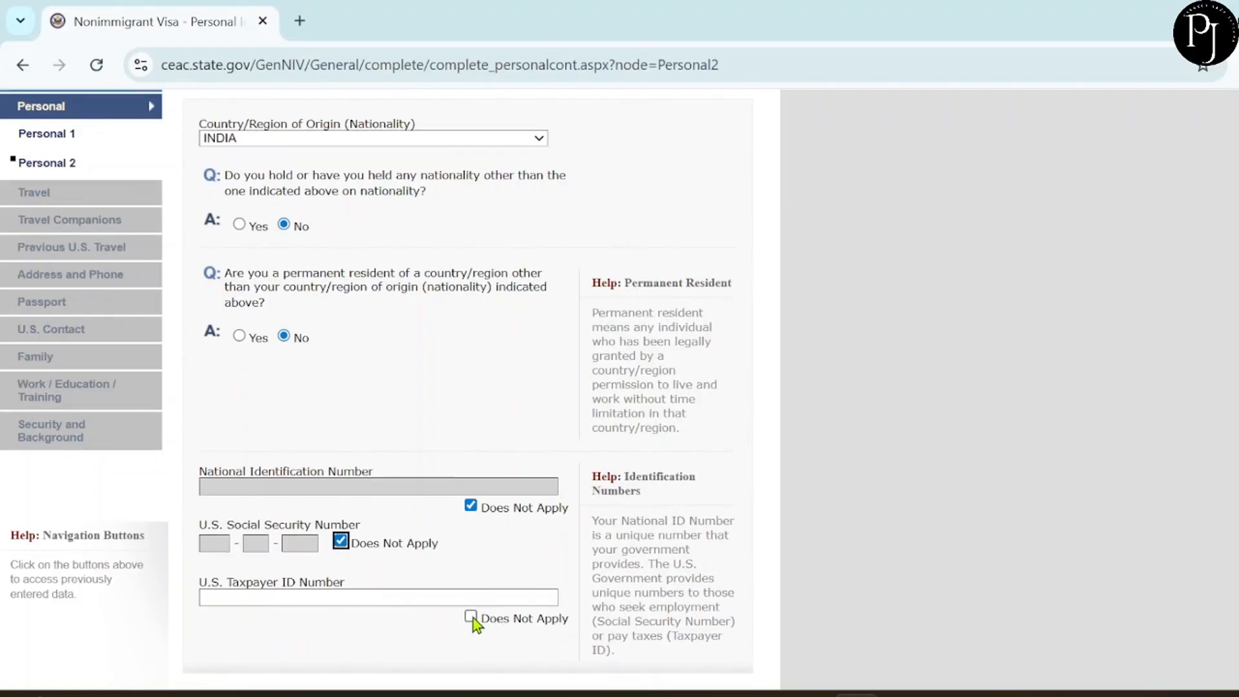
pyautogui.click(471, 616)
pyautogui.scroll(-4, 574, 540)
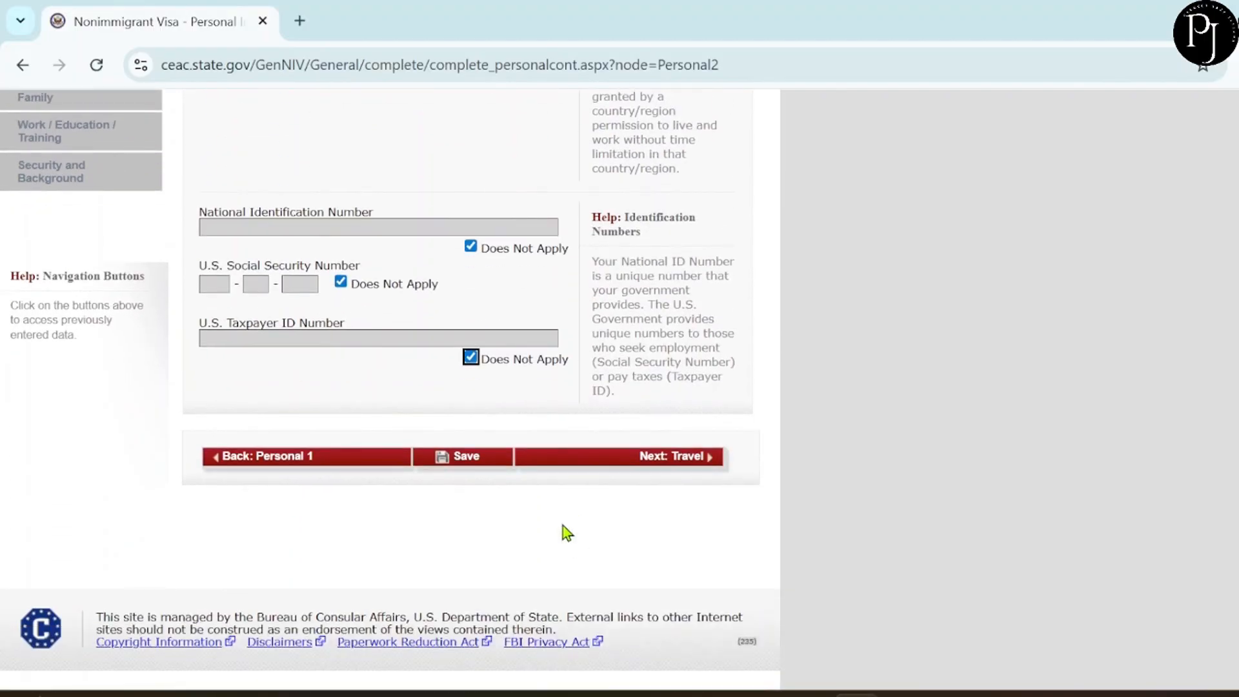
# Save Personal Information 2, continue the application, and go to the Travel page.
pyautogui.click(470, 455)
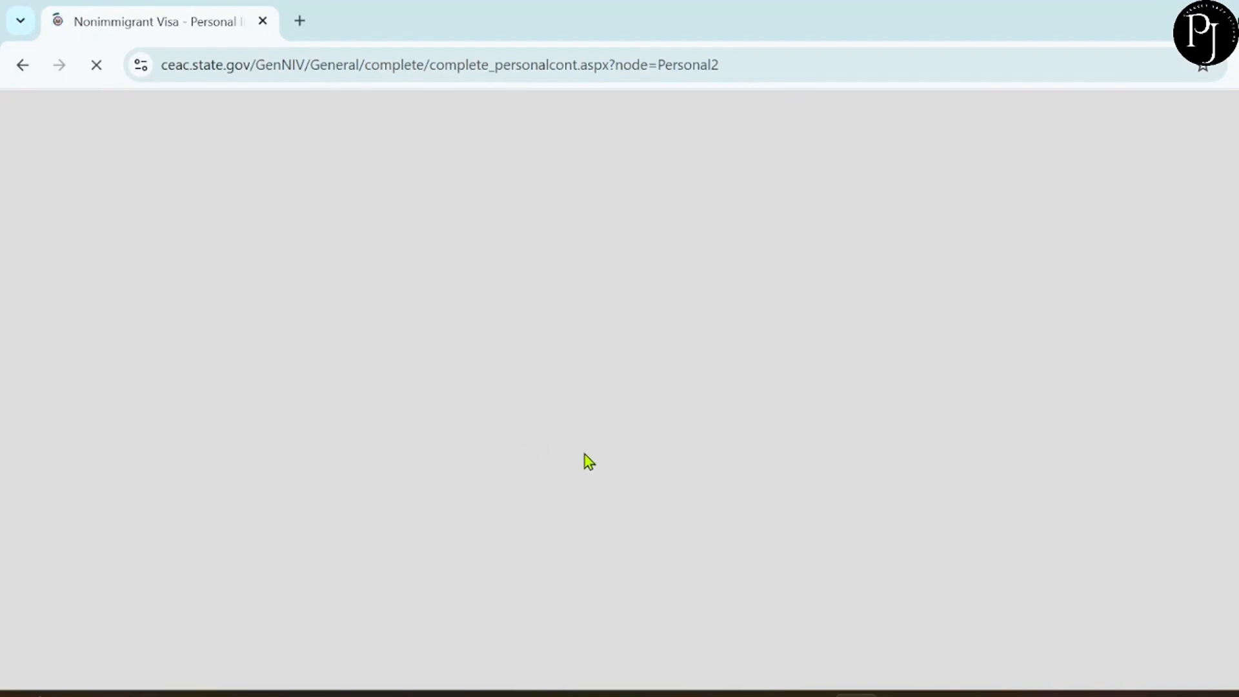
pyautogui.scroll(-1, 586, 459)
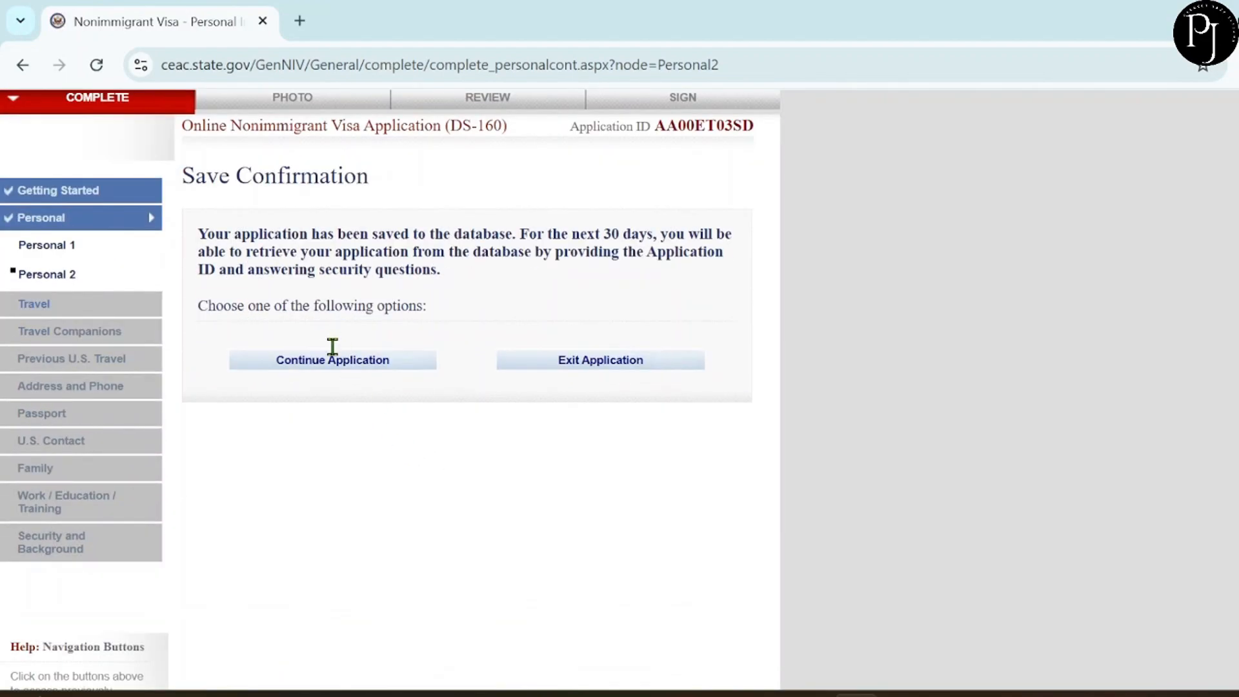
pyautogui.click(324, 361)
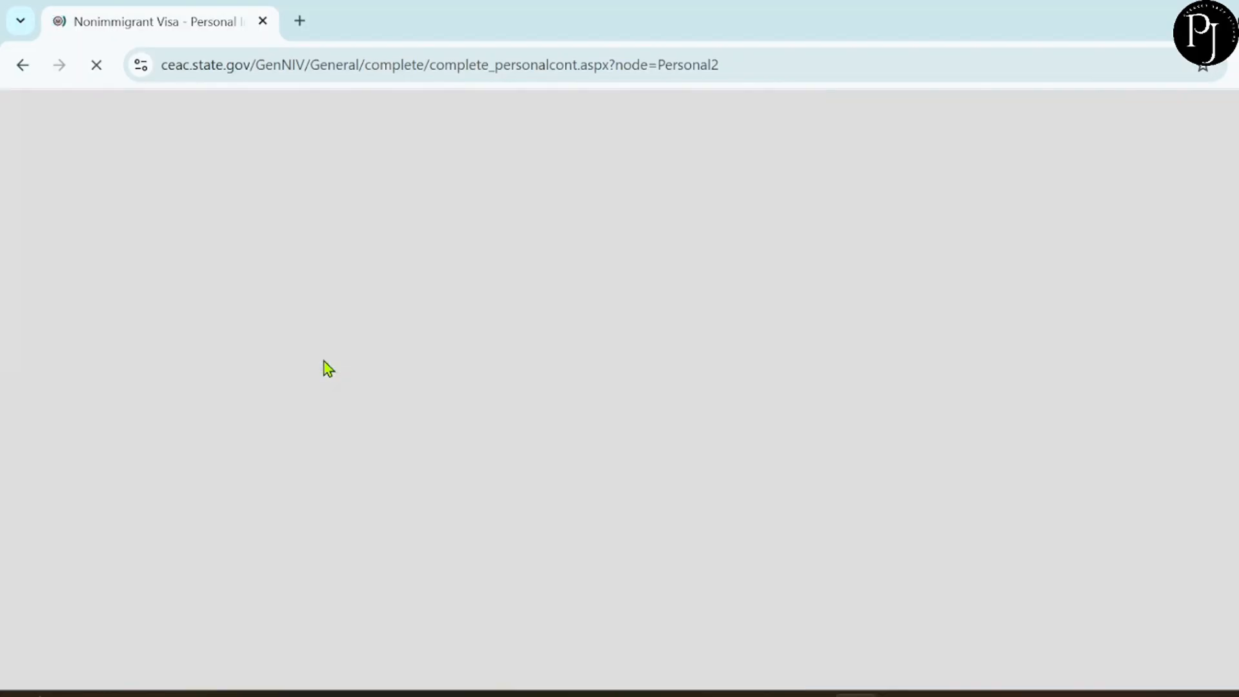
pyautogui.scroll(-2, 445, 336)
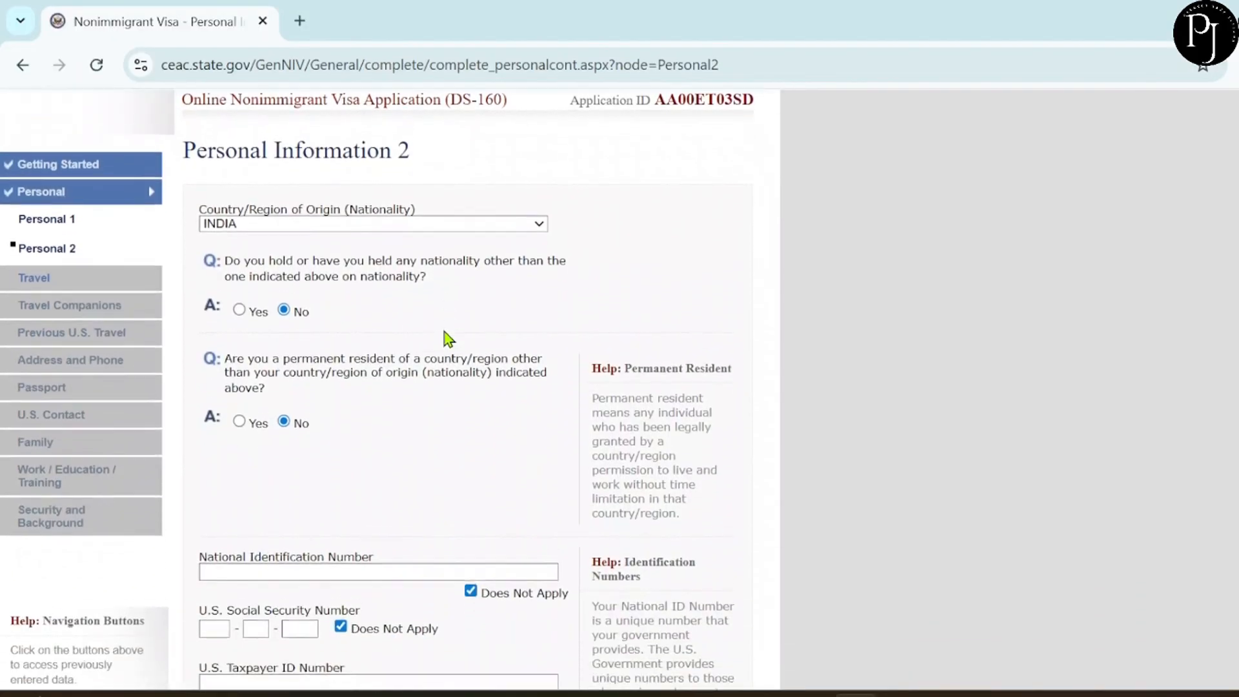
pyautogui.scroll(-5, 449, 339)
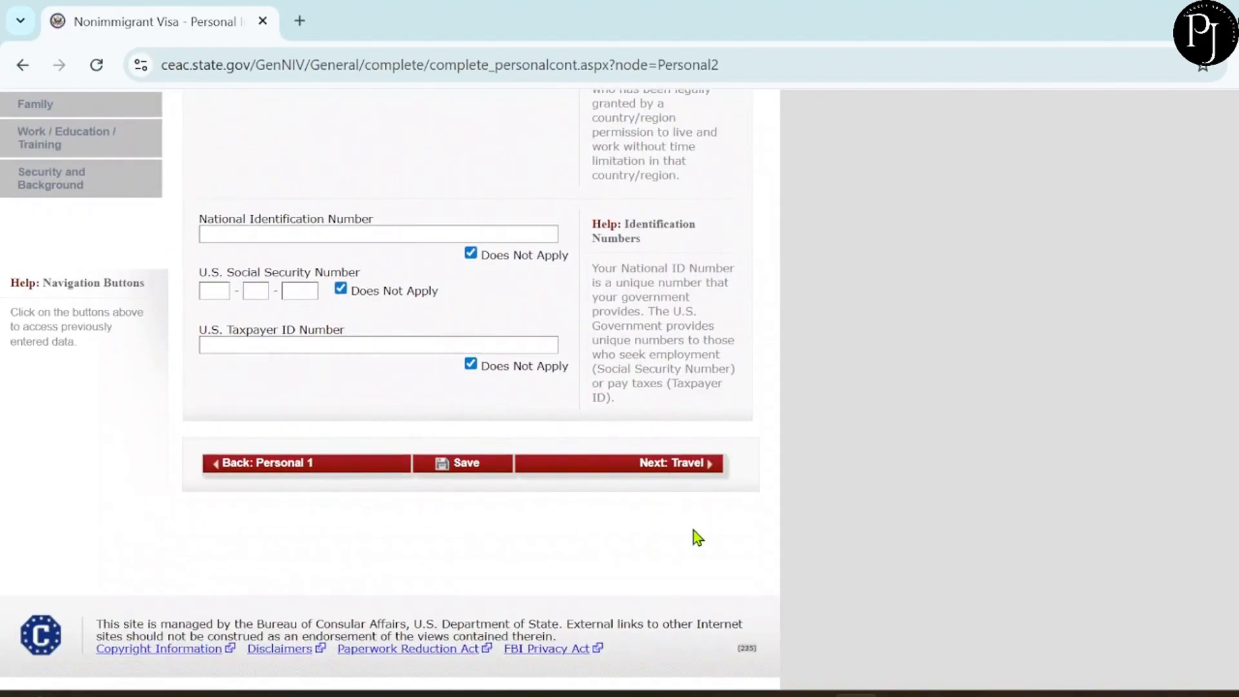
pyautogui.click(677, 468)
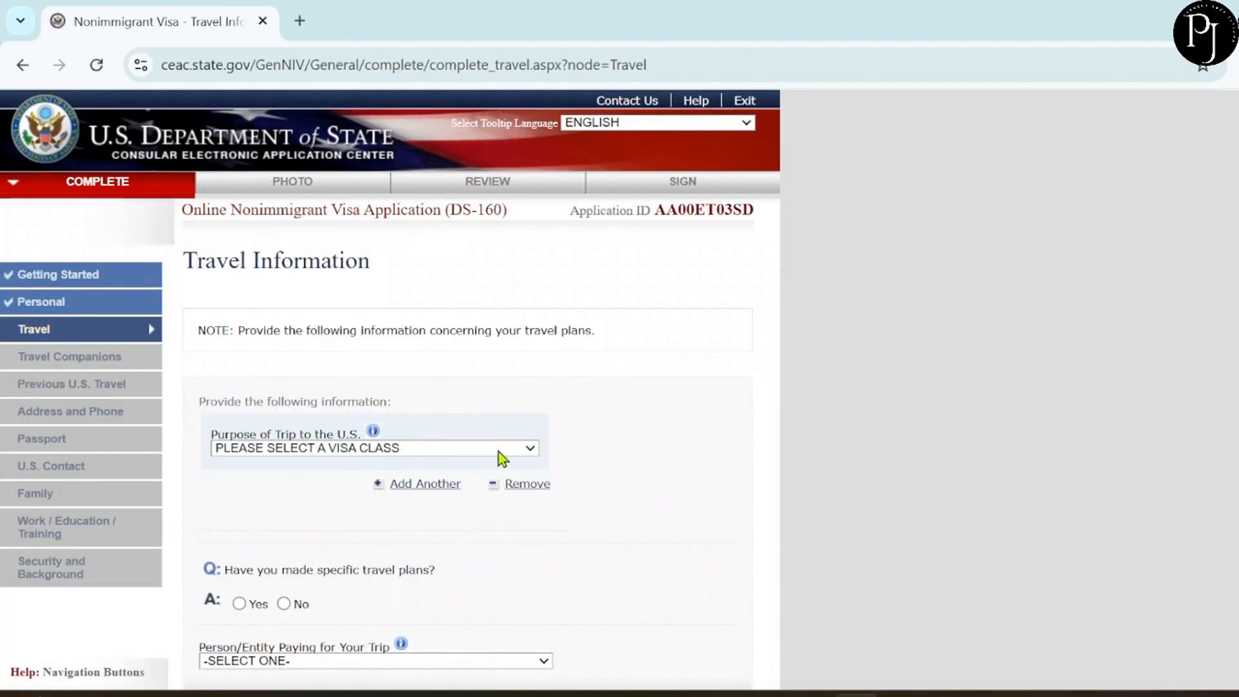
# Set trip purpose to TEMP. BUSINESS OR PLEASURE VISITOR (B), specified as BUSINESS OR TOURISM (B1/B2).
pyautogui.scroll(-2, 498, 509)
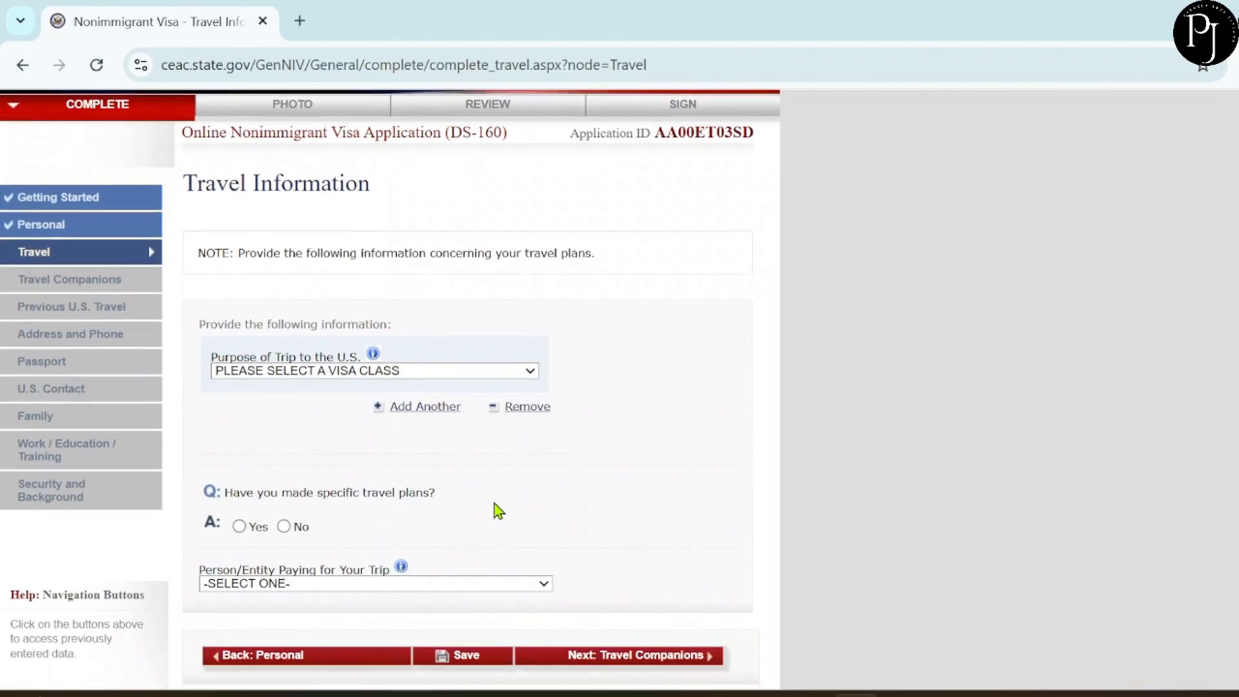
pyautogui.scroll(-1, 498, 510)
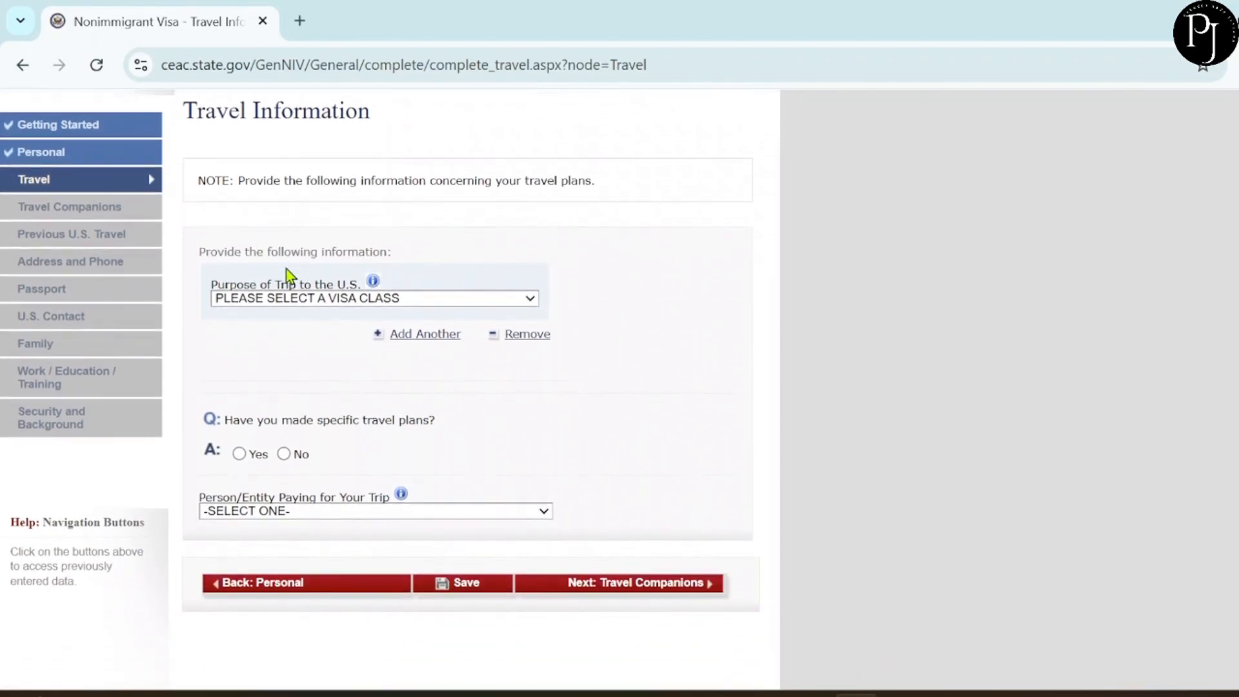
pyautogui.click(276, 302)
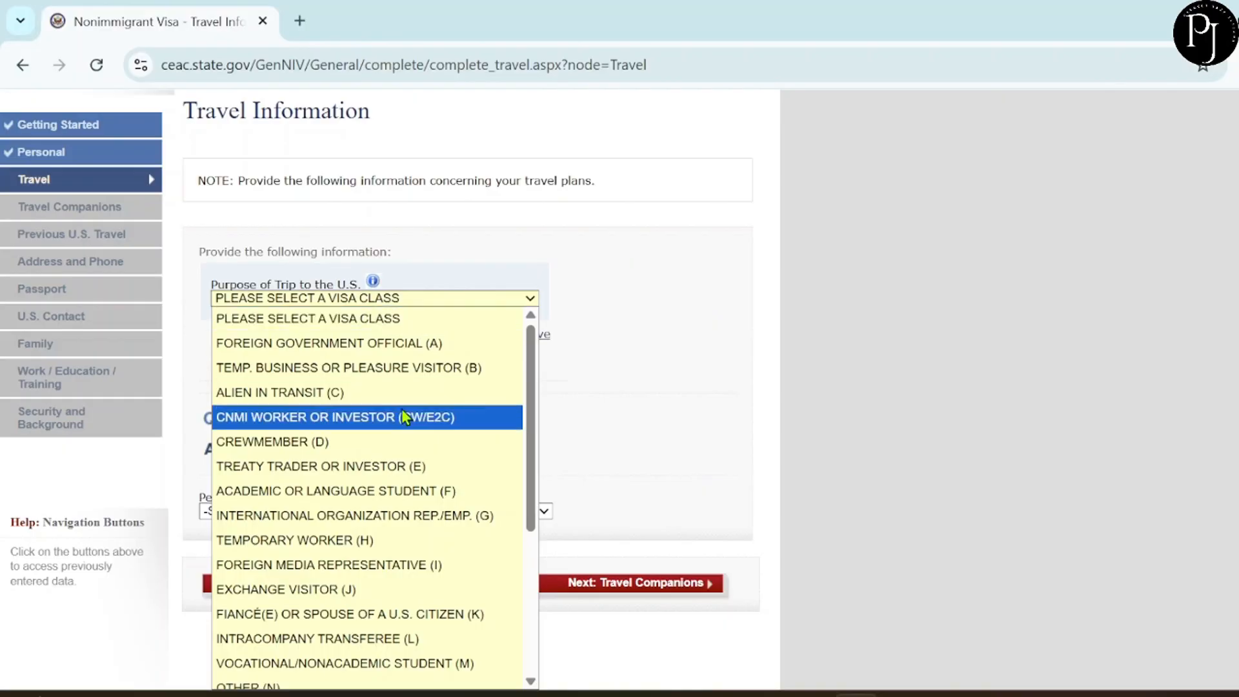
pyautogui.scroll(-1, 407, 416)
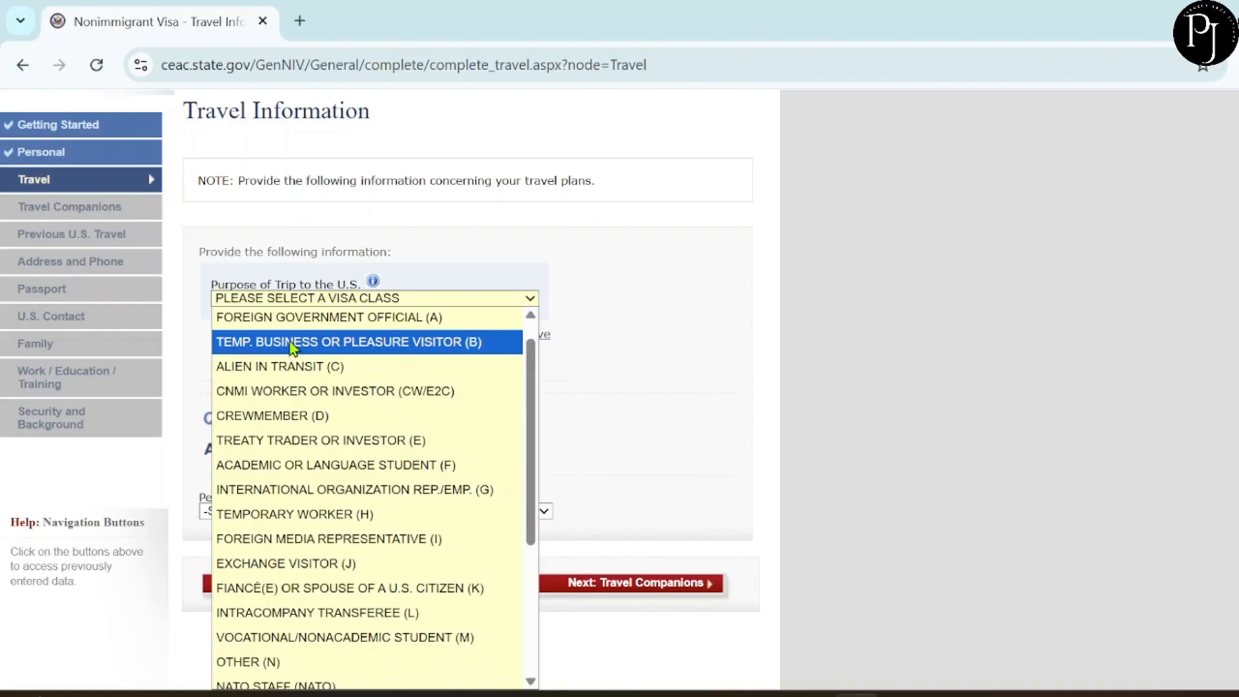
pyautogui.click(354, 348)
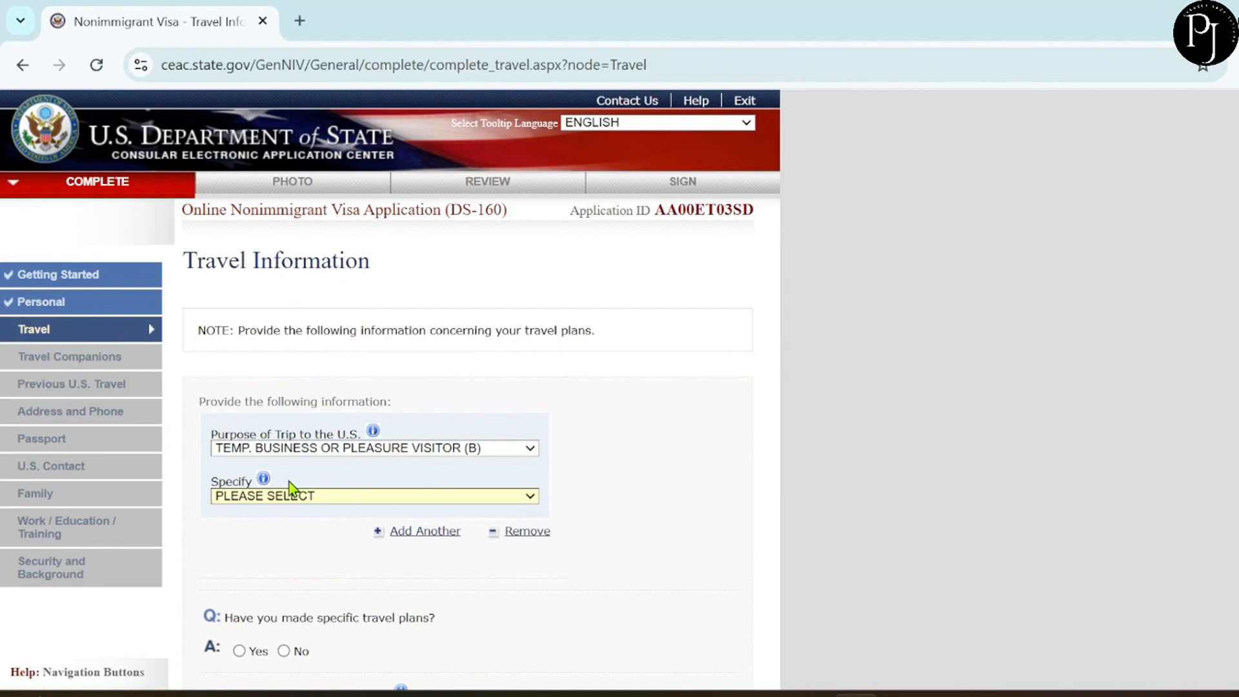
pyautogui.click(278, 497)
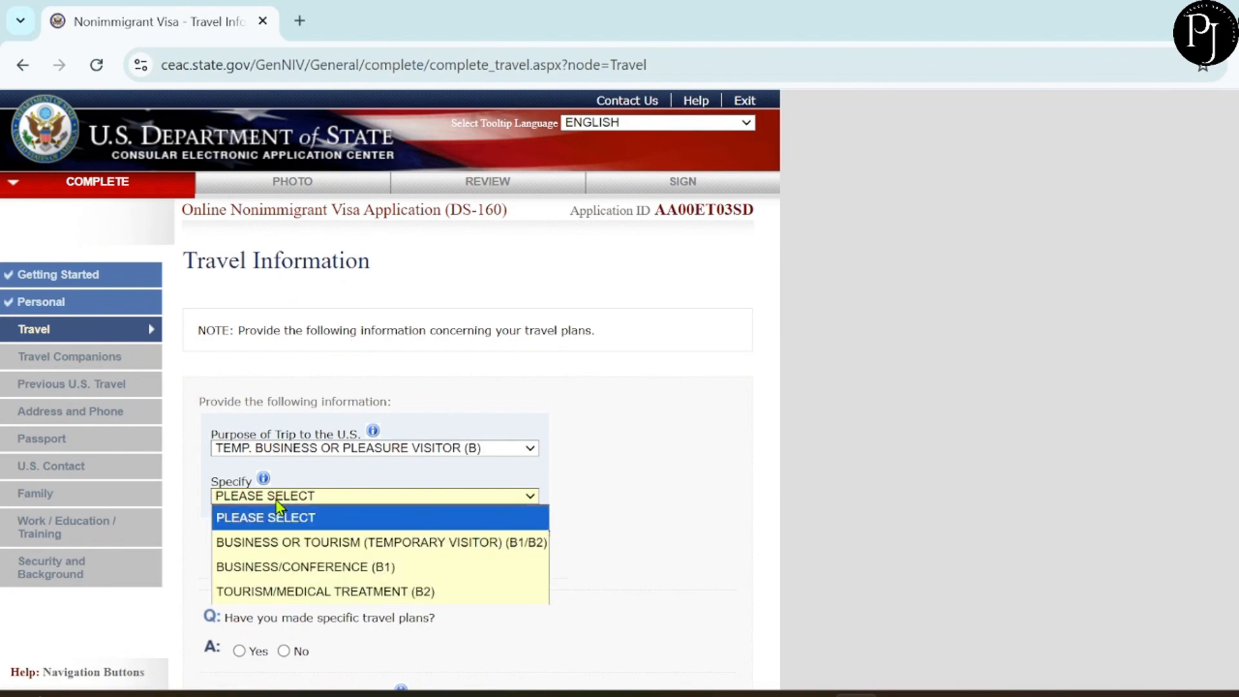
pyautogui.click(327, 544)
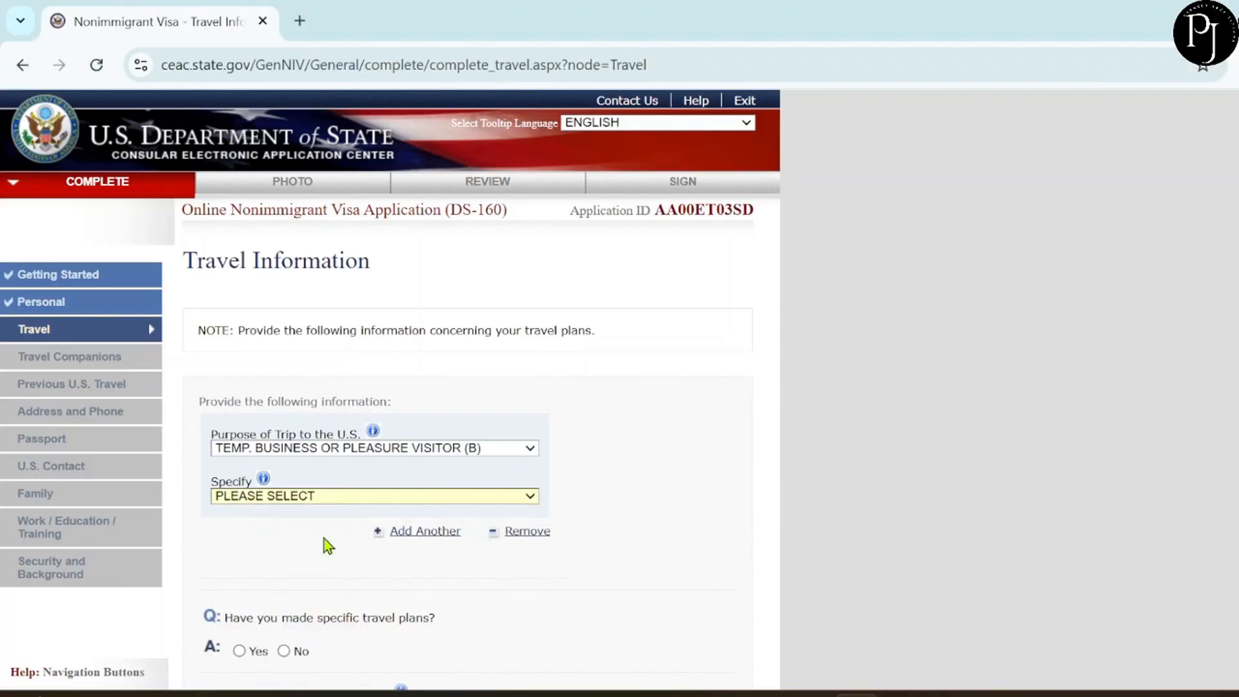
# Answer No to having specific travel plans.
pyautogui.scroll(-2, 340, 555)
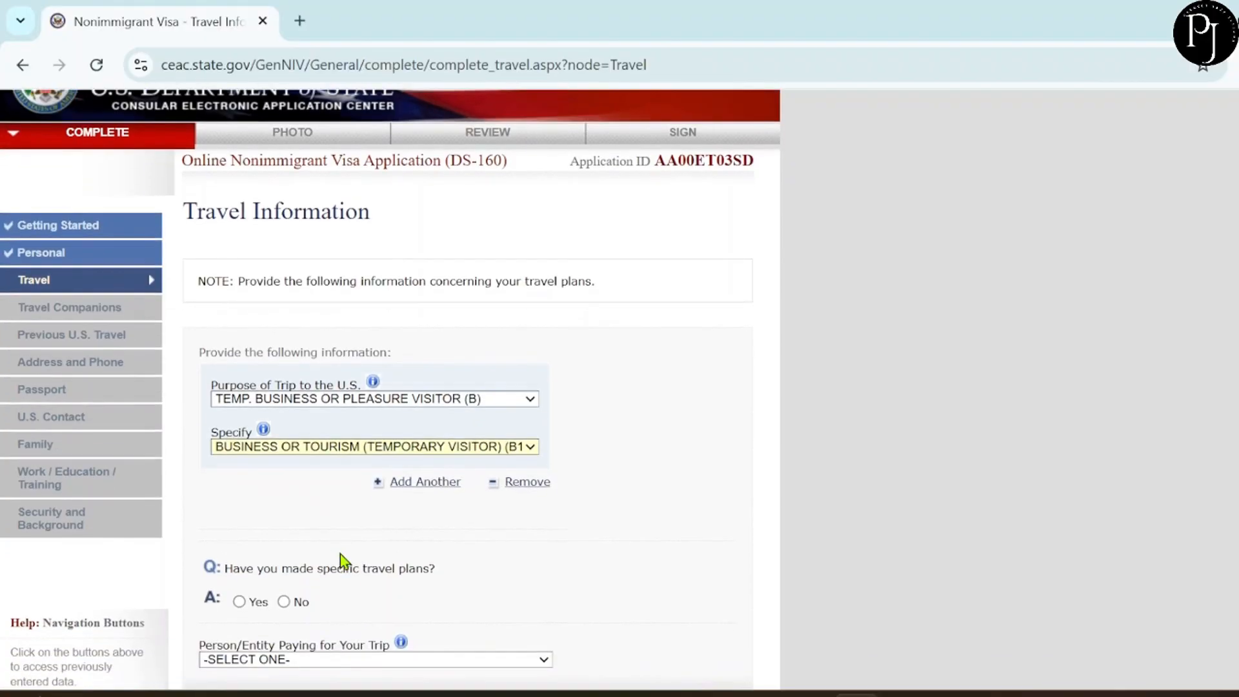
pyautogui.scroll(-3, 339, 555)
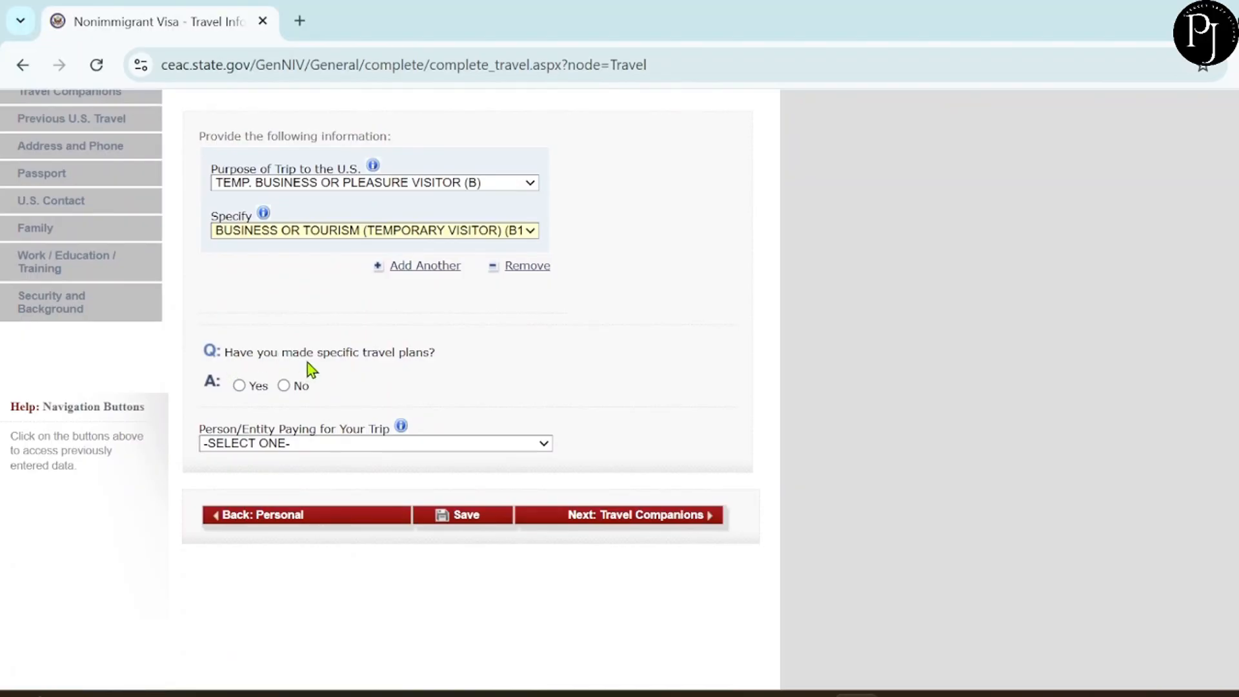
pyautogui.click(284, 386)
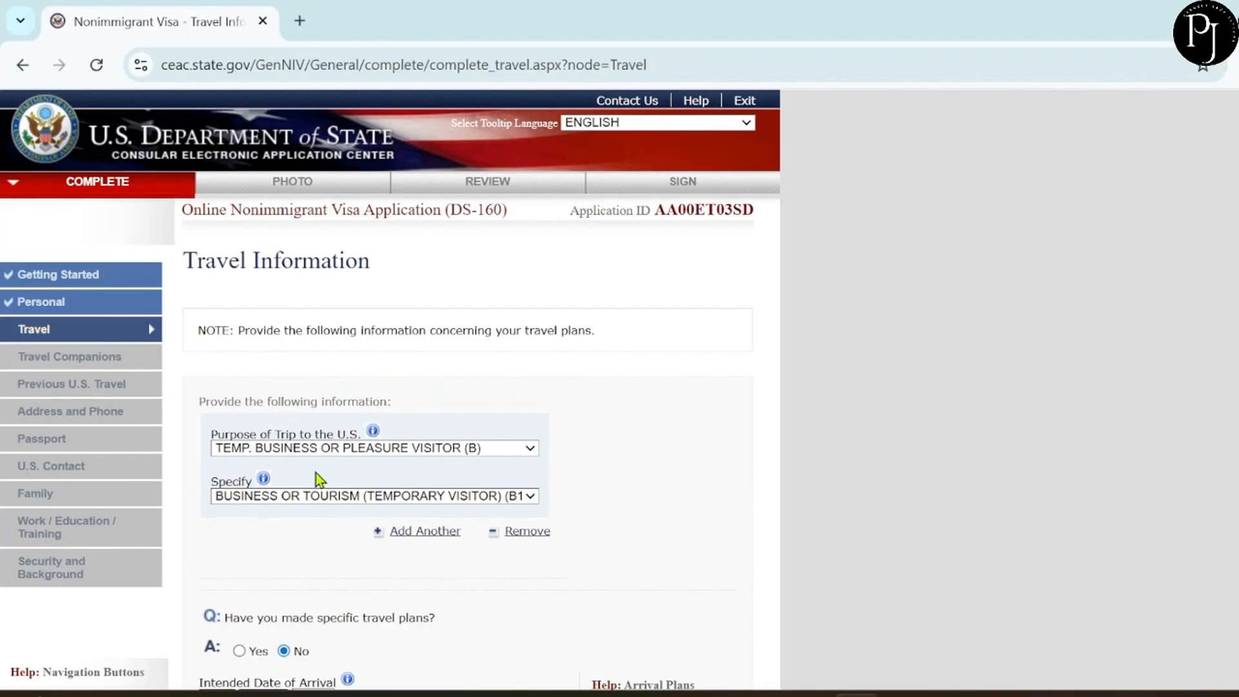
pyautogui.scroll(-5, 316, 474)
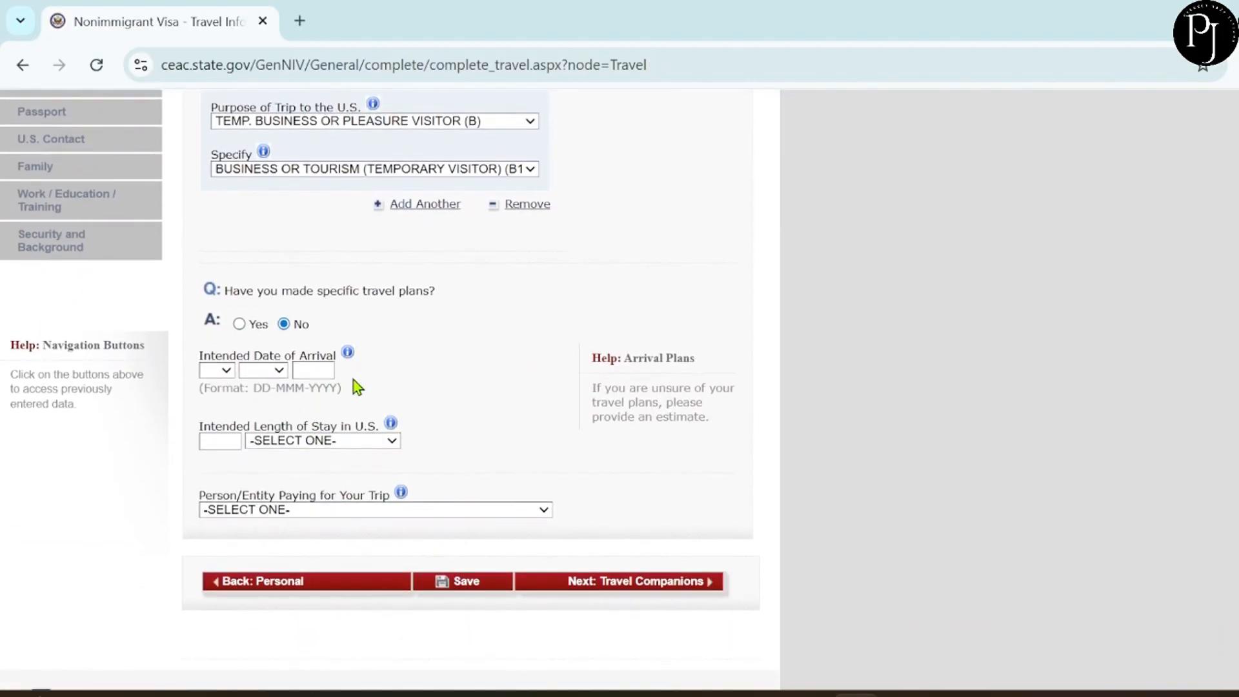
# Set the intended arrival date to 12 NOV 2026.
pyautogui.click(215, 371)
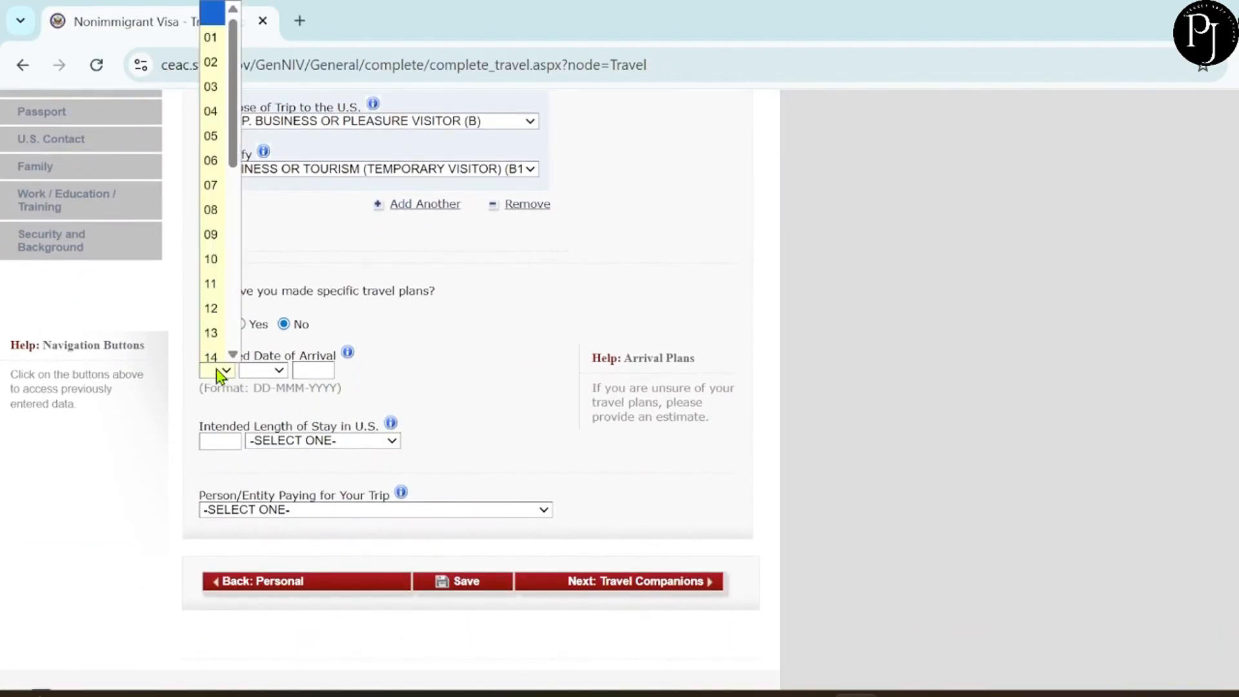
pyautogui.click(216, 301)
pyautogui.click(266, 372)
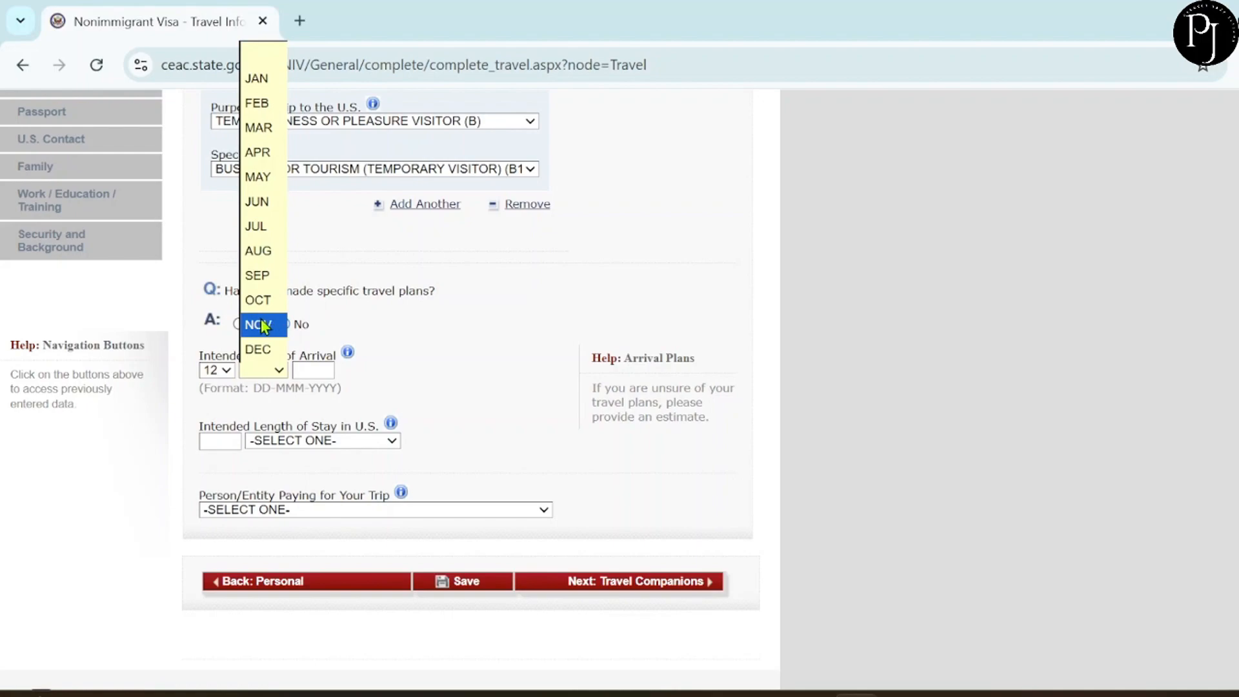
pyautogui.press('Escape')
pyautogui.click(317, 372)
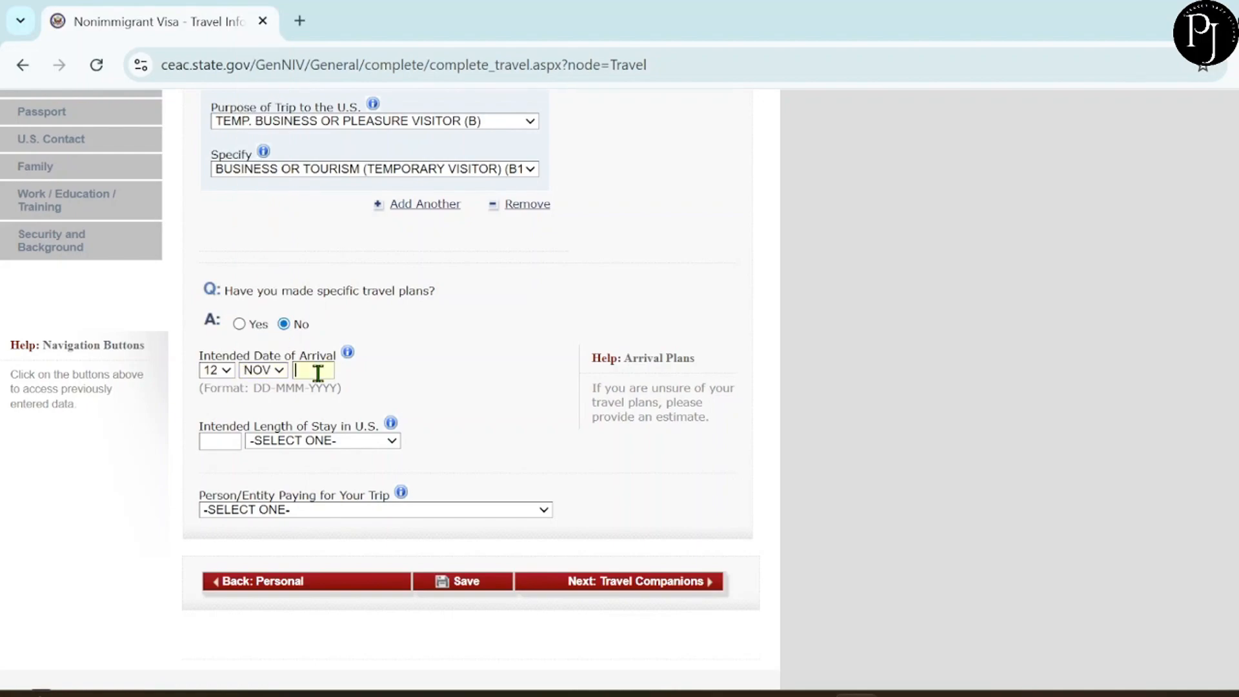
pyautogui.write('2026')
# Choose DAY(S) as the length-of-stay unit.
pyautogui.click(278, 440)
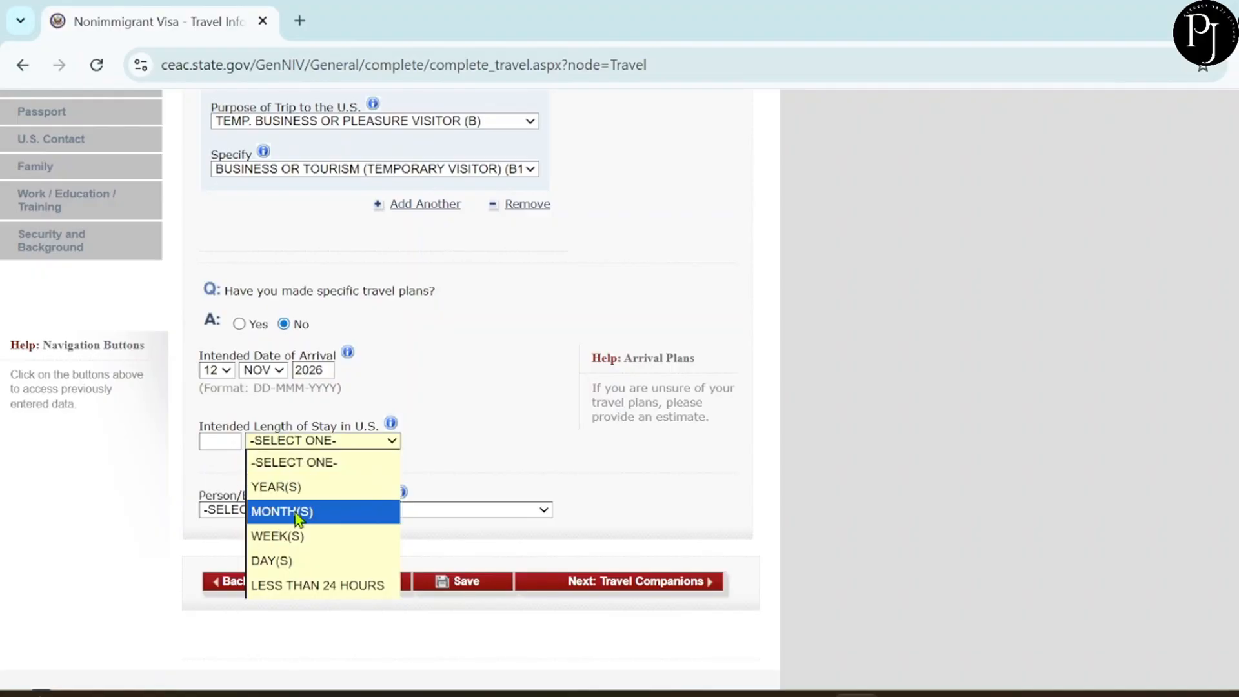
pyautogui.click(278, 561)
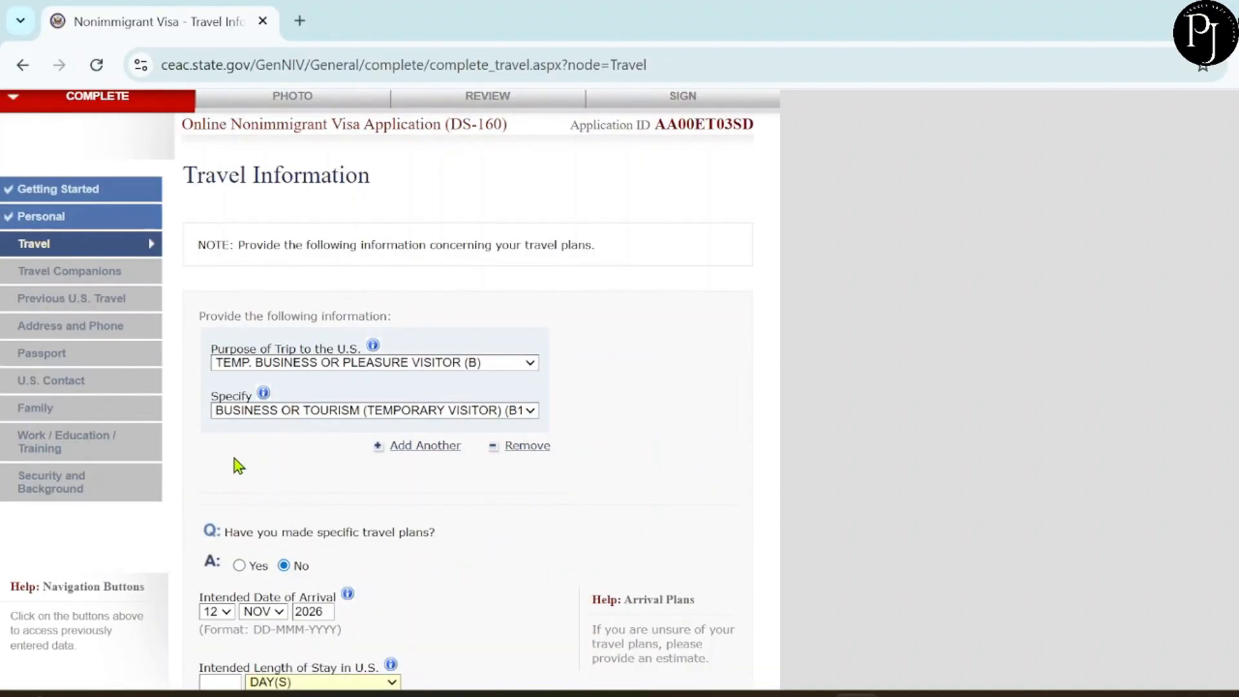
pyautogui.scroll(-5, 258, 419)
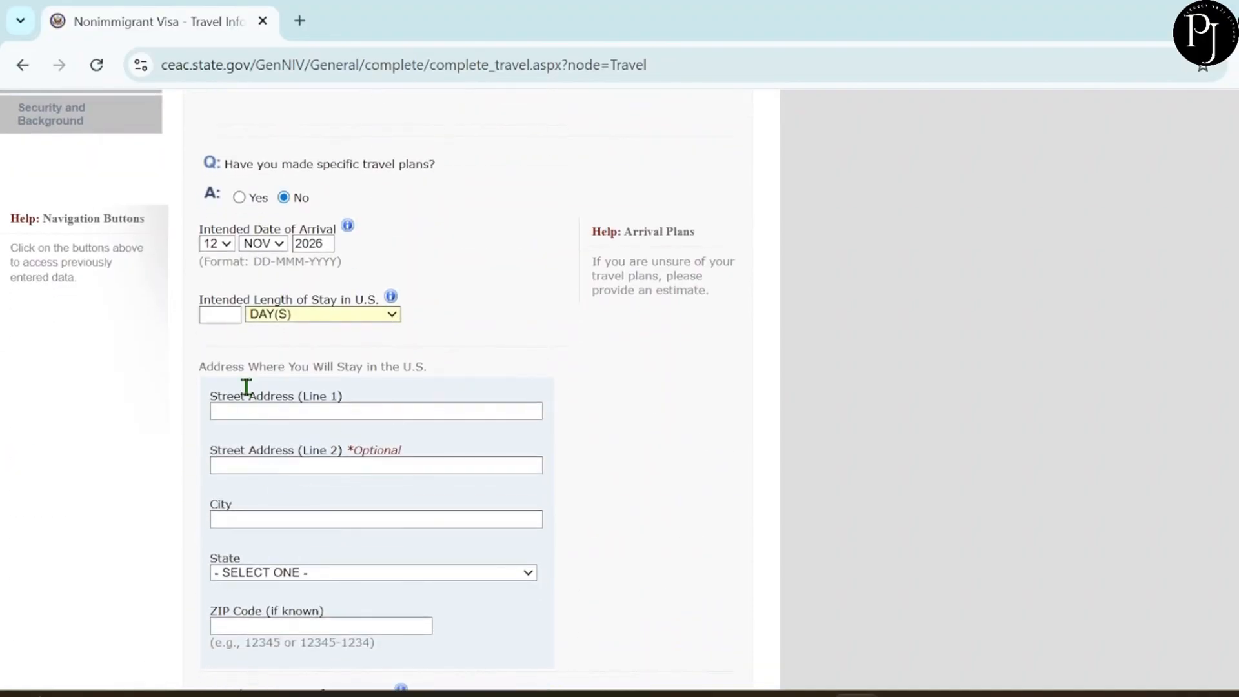
# Enter a 7-day length of stay and fill in the U.S. stay address.
pyautogui.click(225, 310)
pyautogui.write('7')
pyautogui.scroll(-1, 596, 400)
pyautogui.scroll(-2, 596, 408)
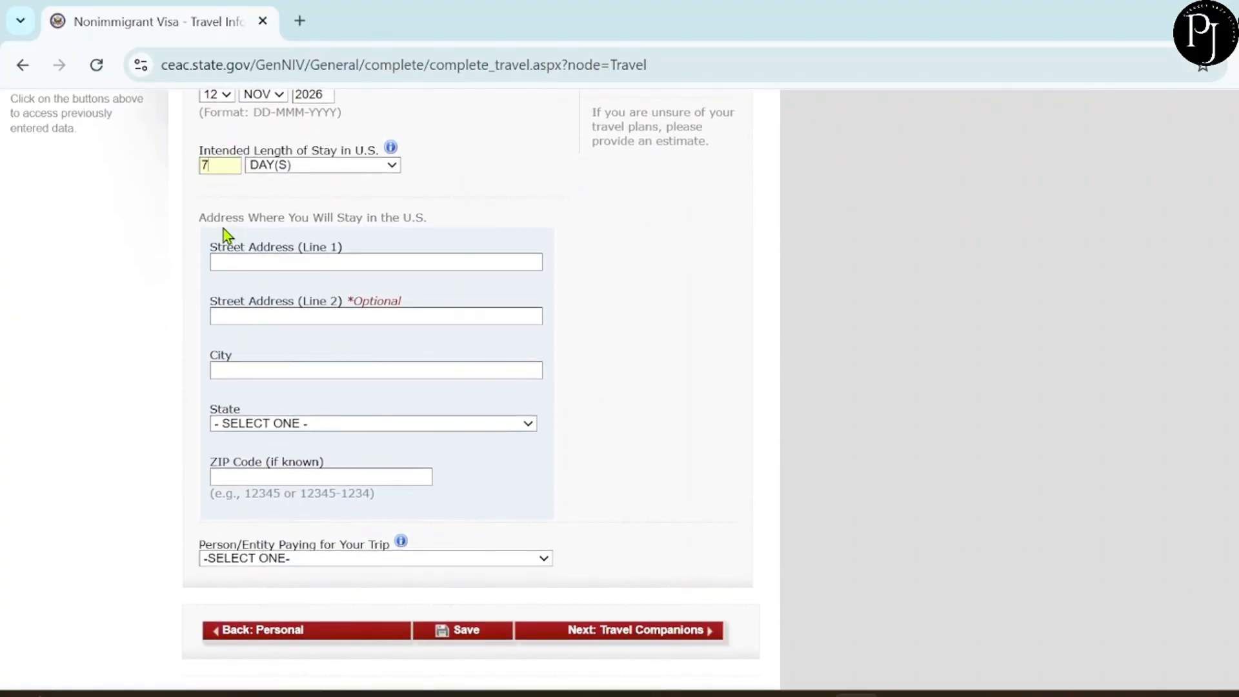
pyautogui.click(306, 260)
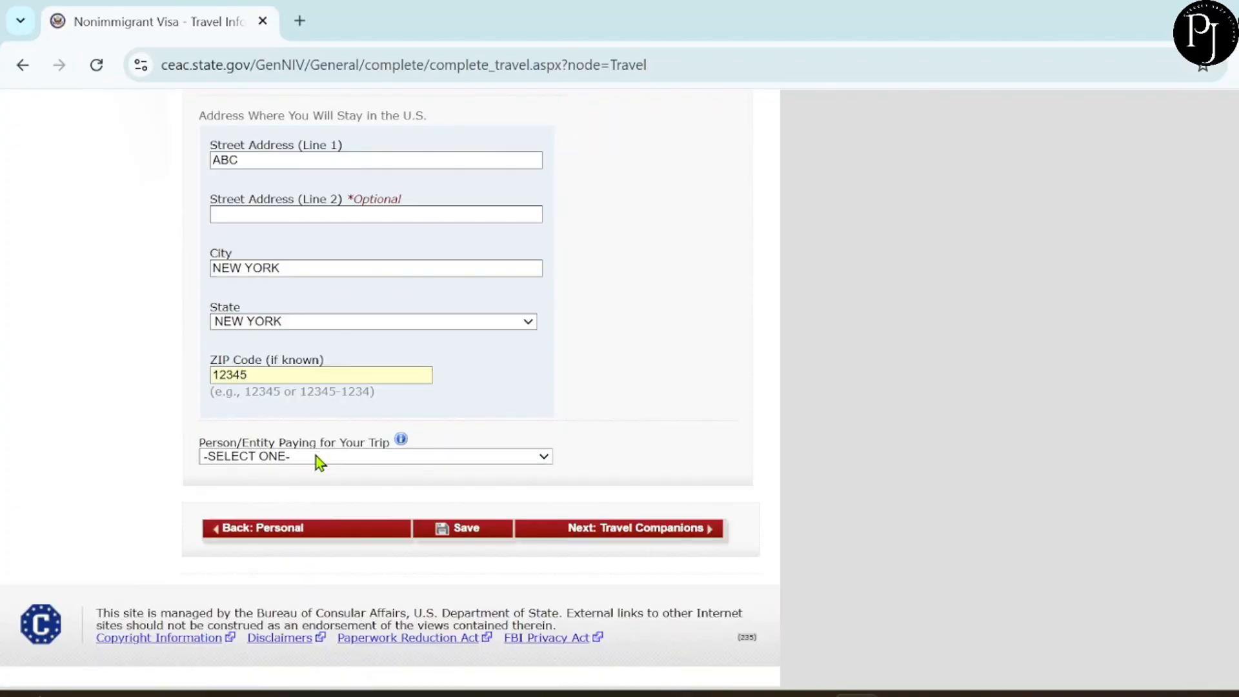
# Set SELF as the payer for the trip and proceed to Travel Companions.
pyautogui.click(318, 457)
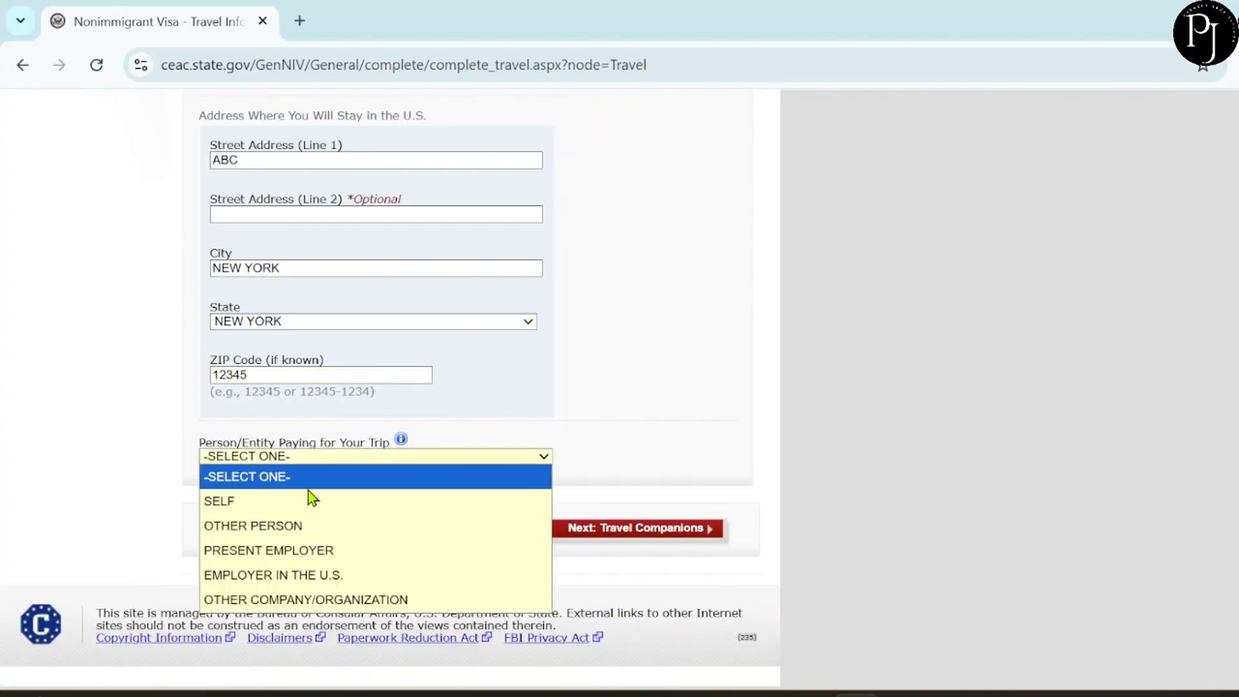
pyautogui.click(304, 506)
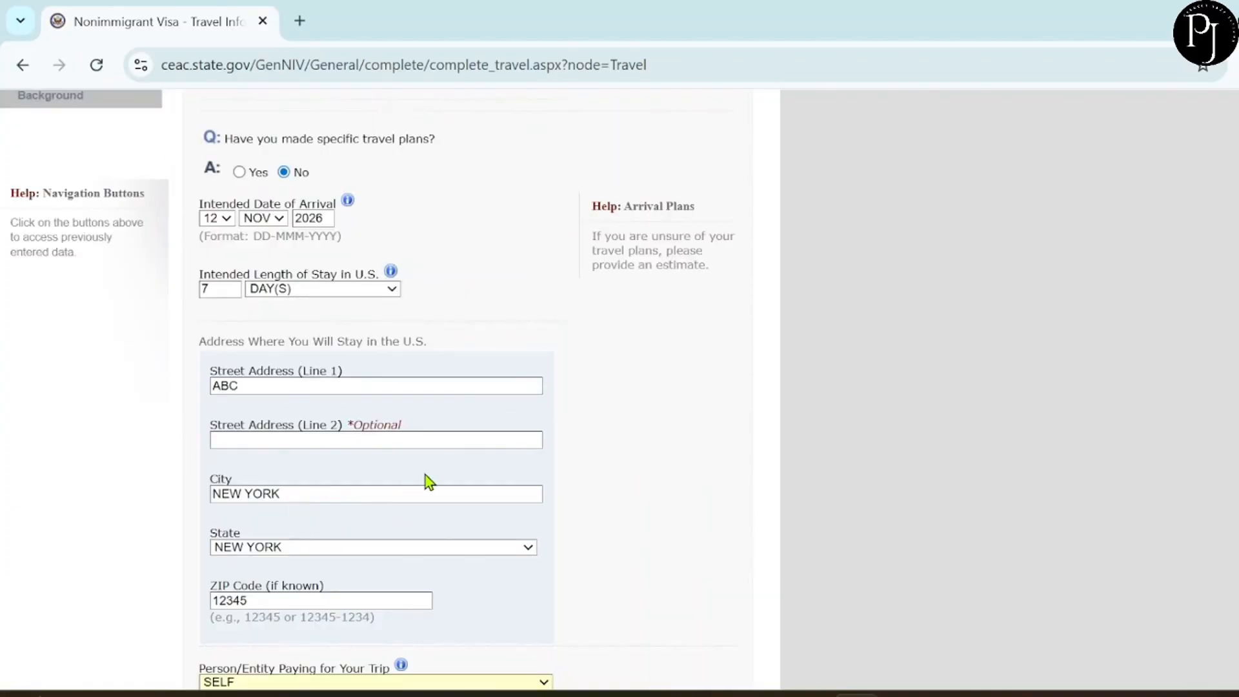
pyautogui.scroll(-1, 425, 474)
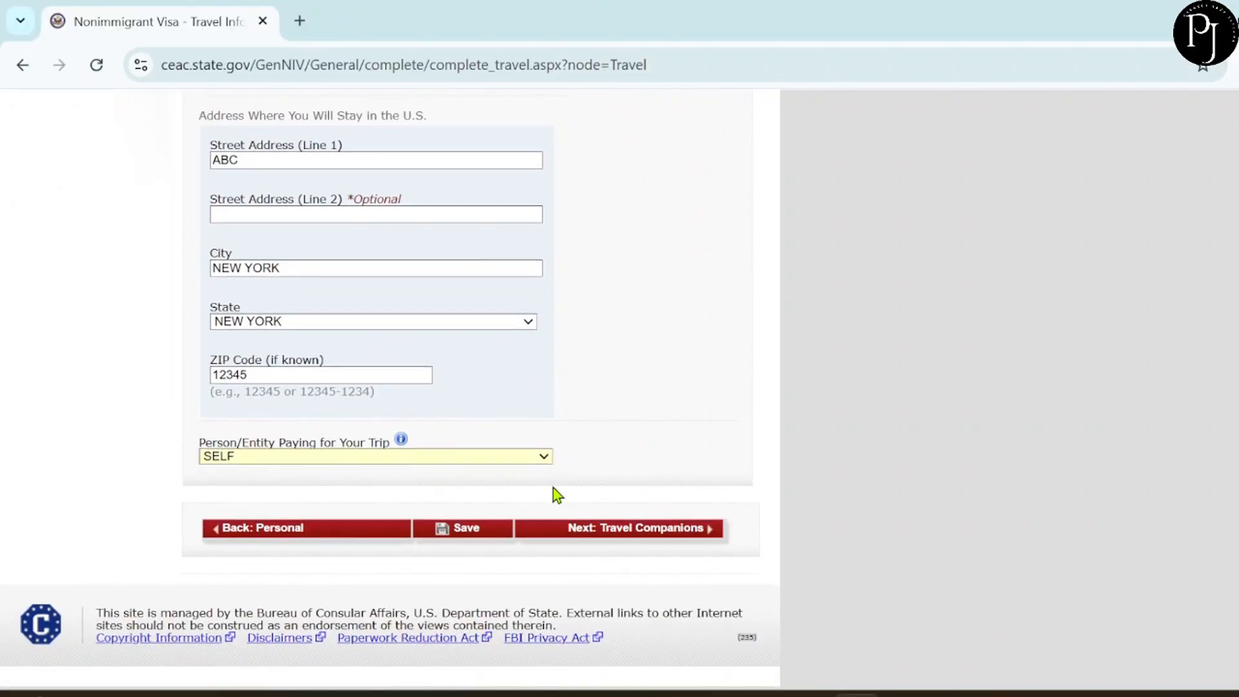
pyautogui.click(628, 535)
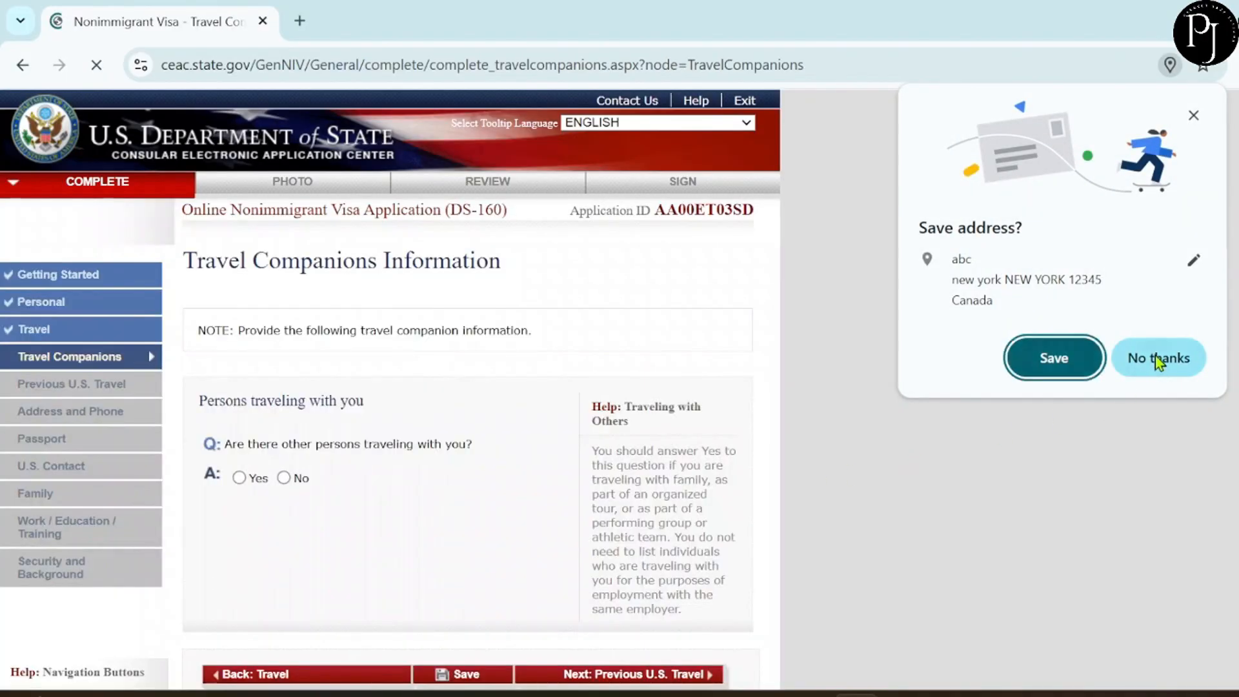
# Decline saving the address, answer No to other persons travelling, and continue to Previous U.S. Travel.
pyautogui.click(1155, 361)
pyautogui.scroll(-1, 413, 604)
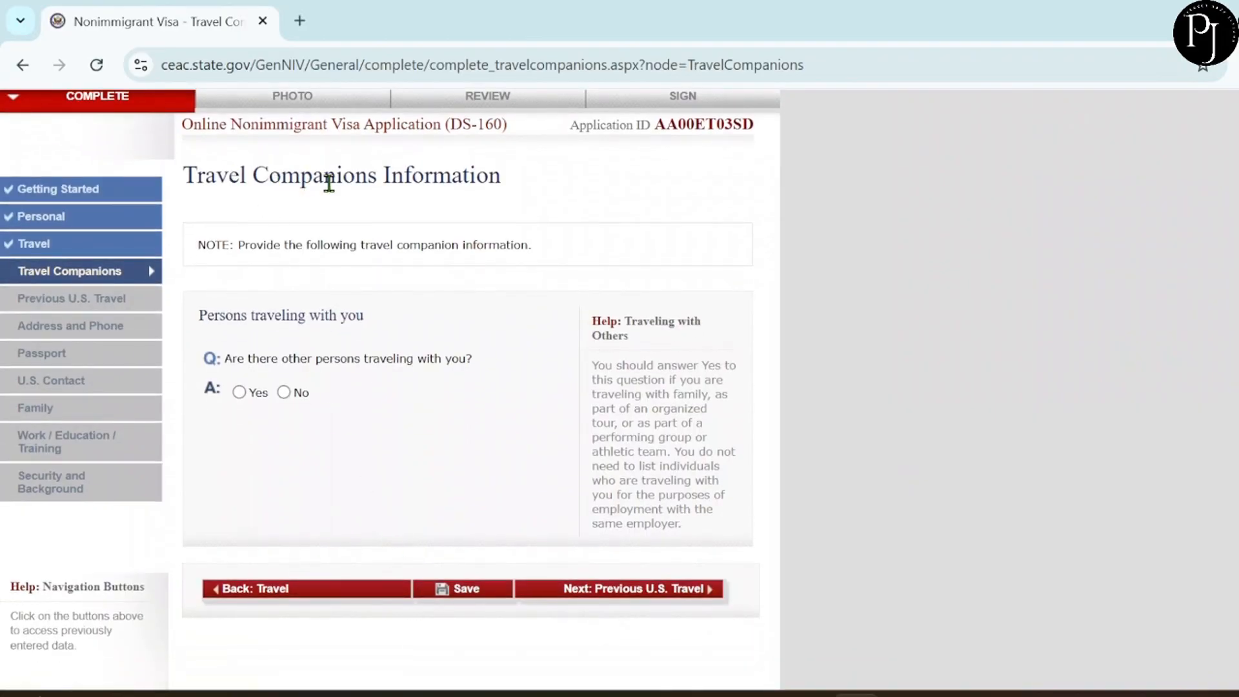
pyautogui.scroll(-1, 462, 351)
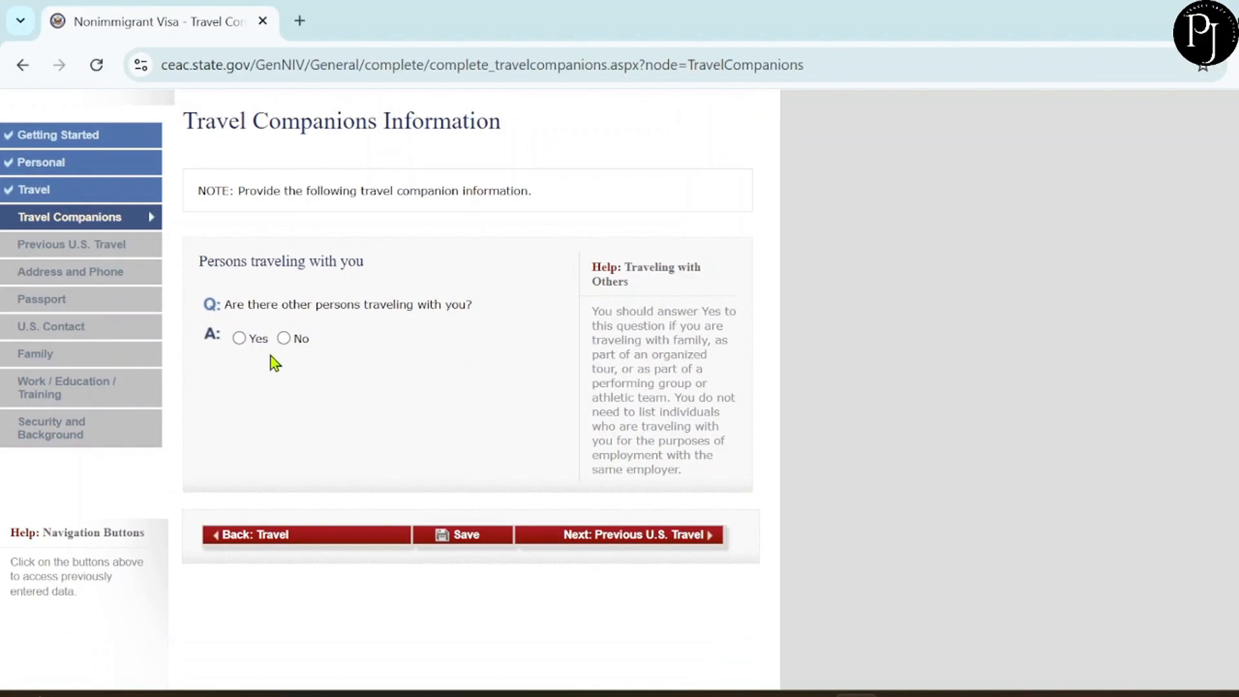
pyautogui.click(285, 339)
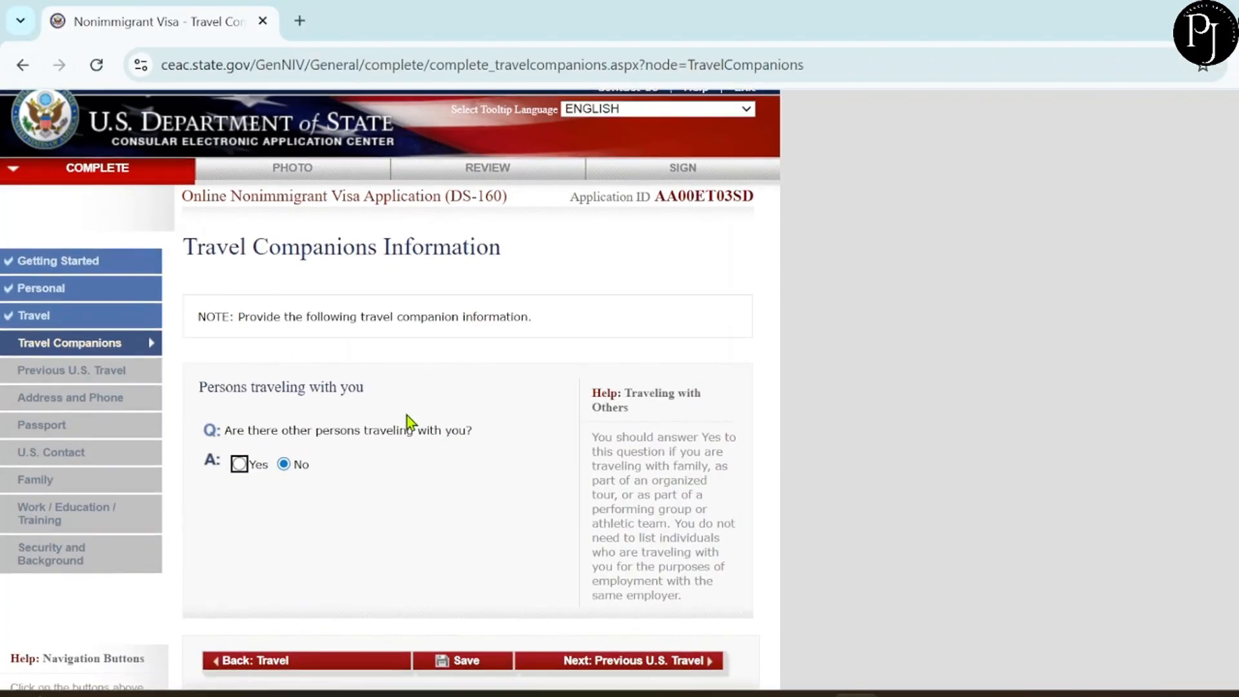
pyautogui.scroll(-3, 408, 416)
pyautogui.click(663, 443)
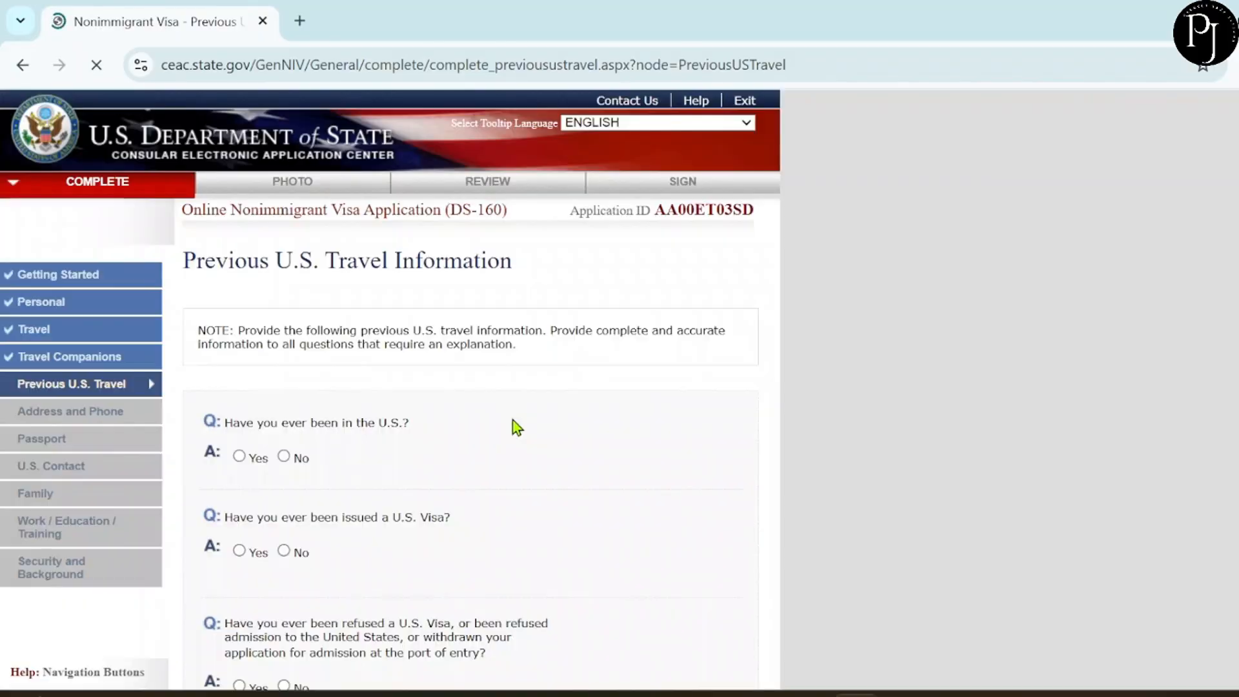
# Answer No to ever having been in the U.S. and to ever being issued a U.S. visa.
pyautogui.scroll(-4, 513, 426)
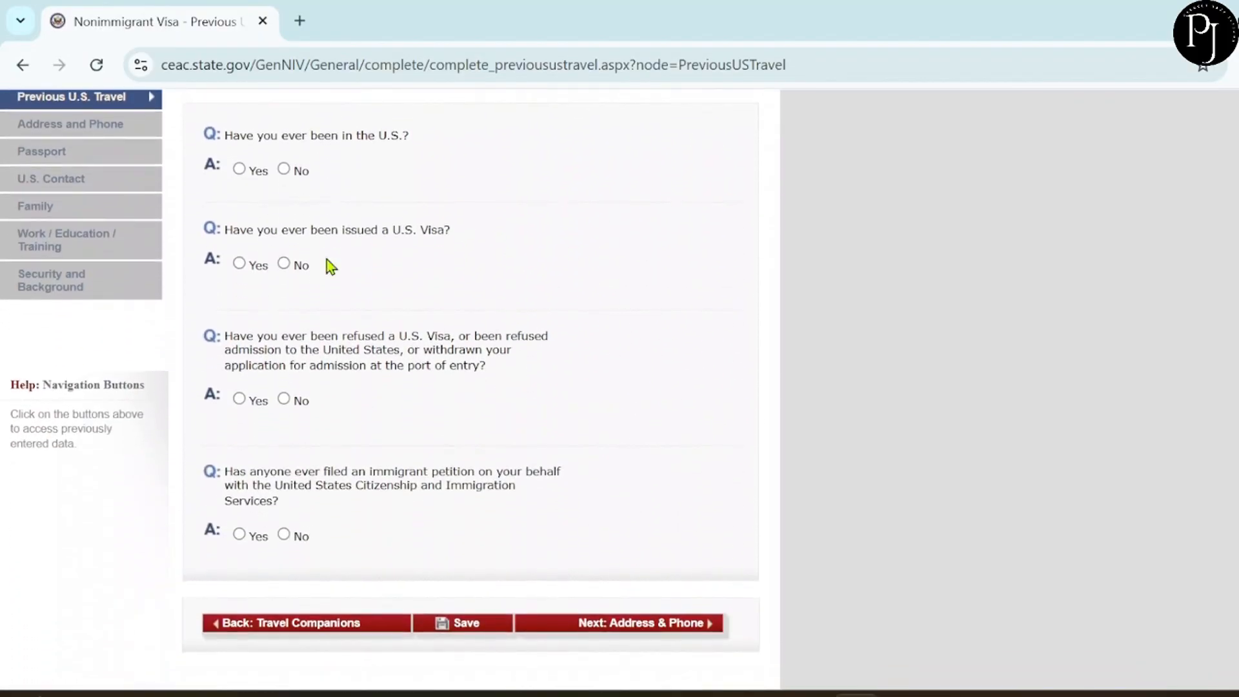
pyautogui.click(284, 170)
pyautogui.scroll(4, 321, 320)
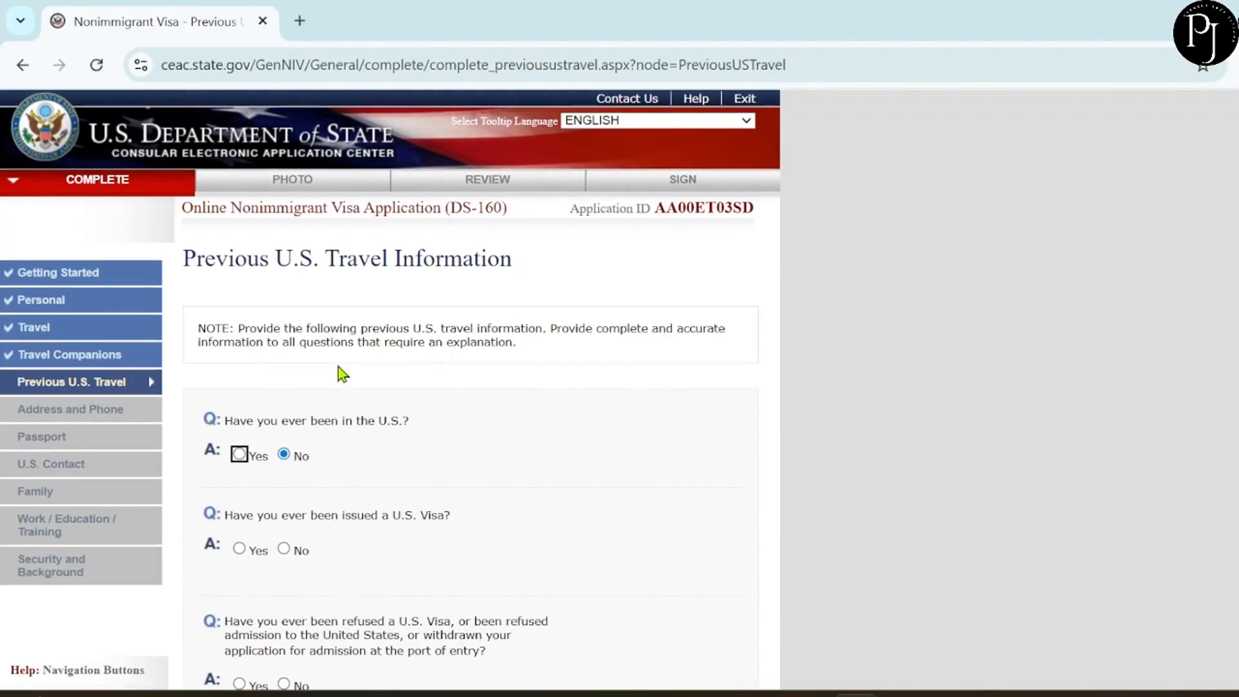
pyautogui.scroll(-4, 338, 370)
pyautogui.click(286, 314)
# Answer No to visa refusal and to an immigrant petition, then continue to Address and Phone.
pyautogui.scroll(4, 352, 331)
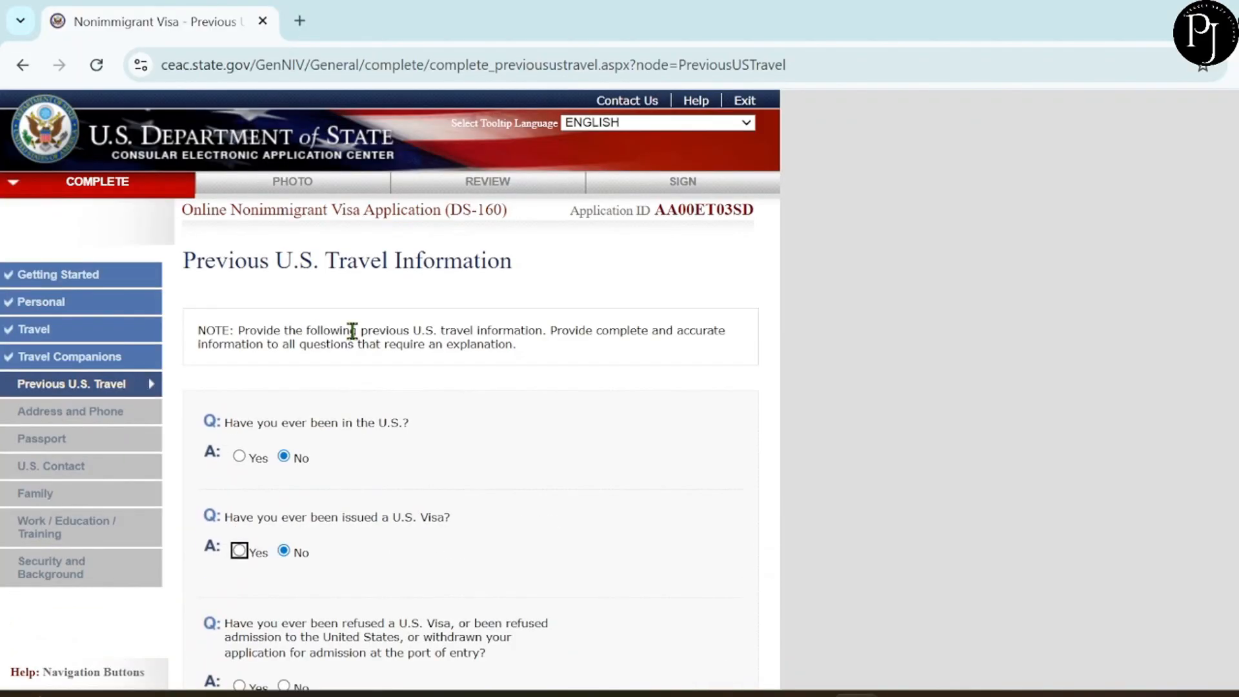
pyautogui.scroll(-4, 379, 332)
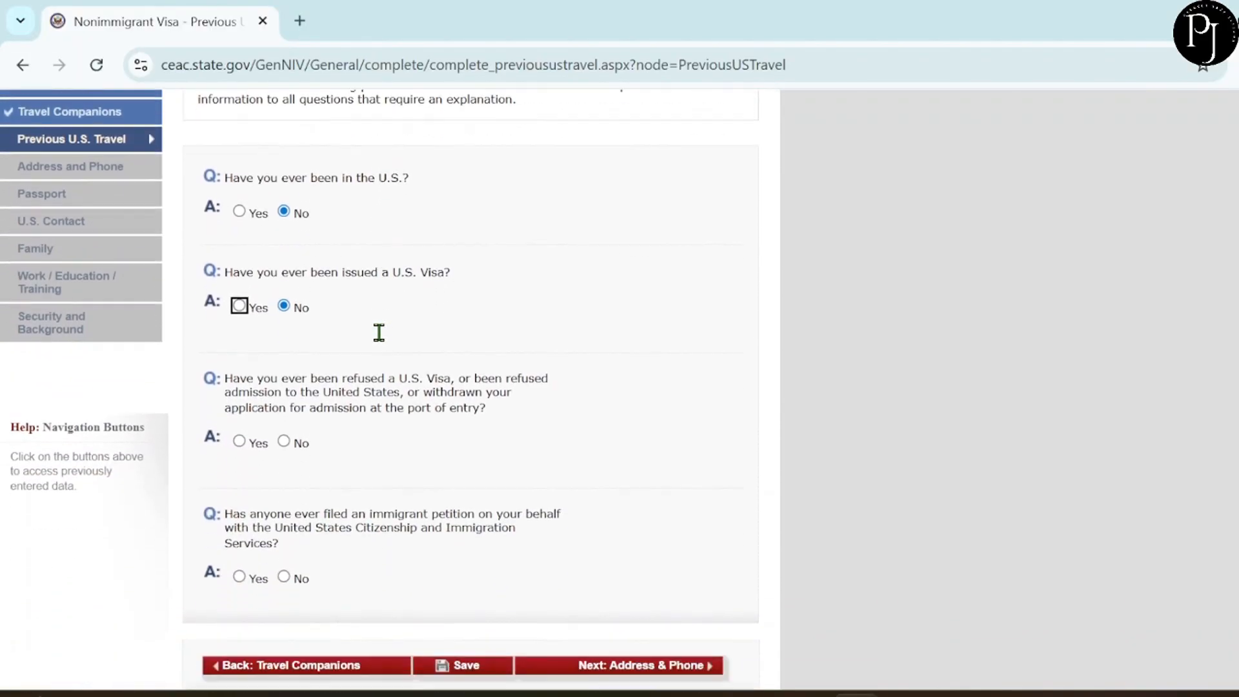
pyautogui.scroll(-1, 378, 332)
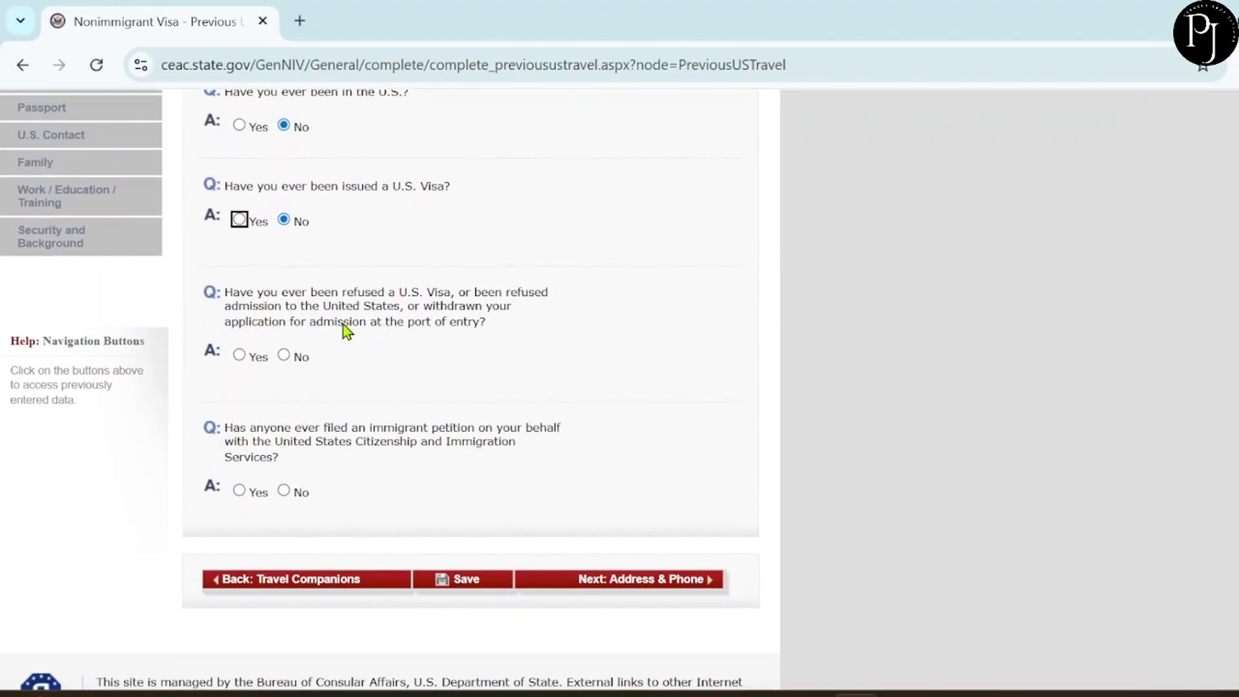
pyautogui.click(284, 355)
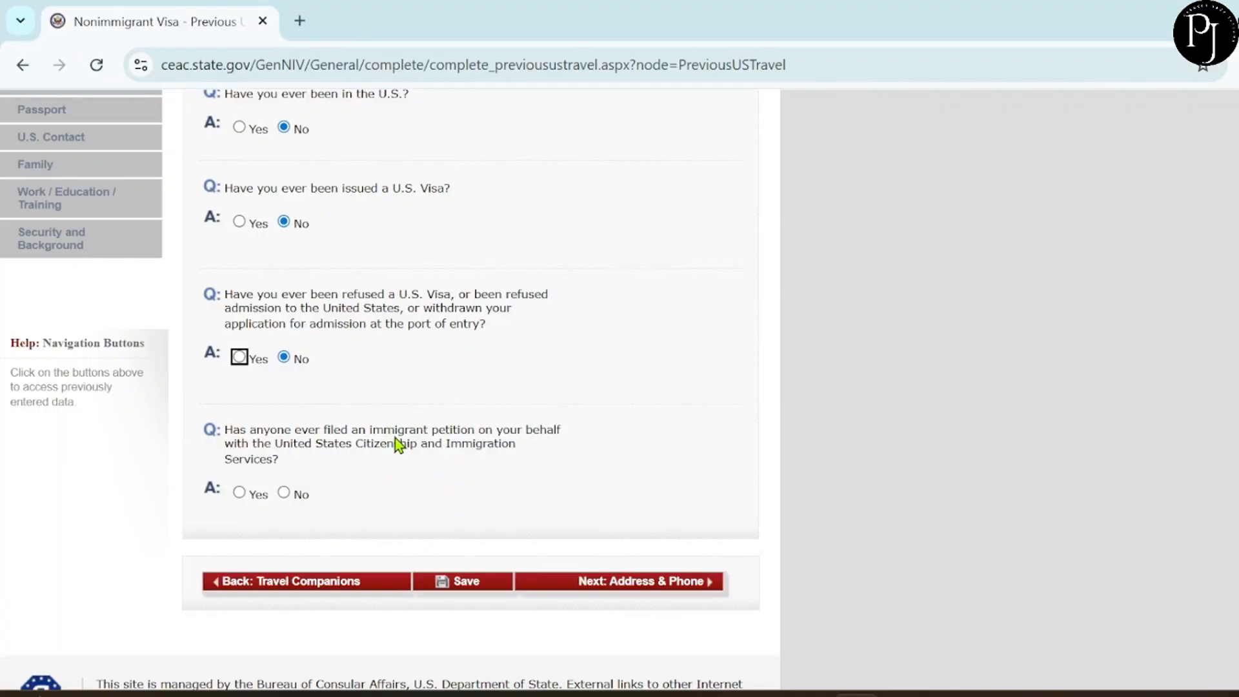
pyautogui.scroll(-1, 313, 451)
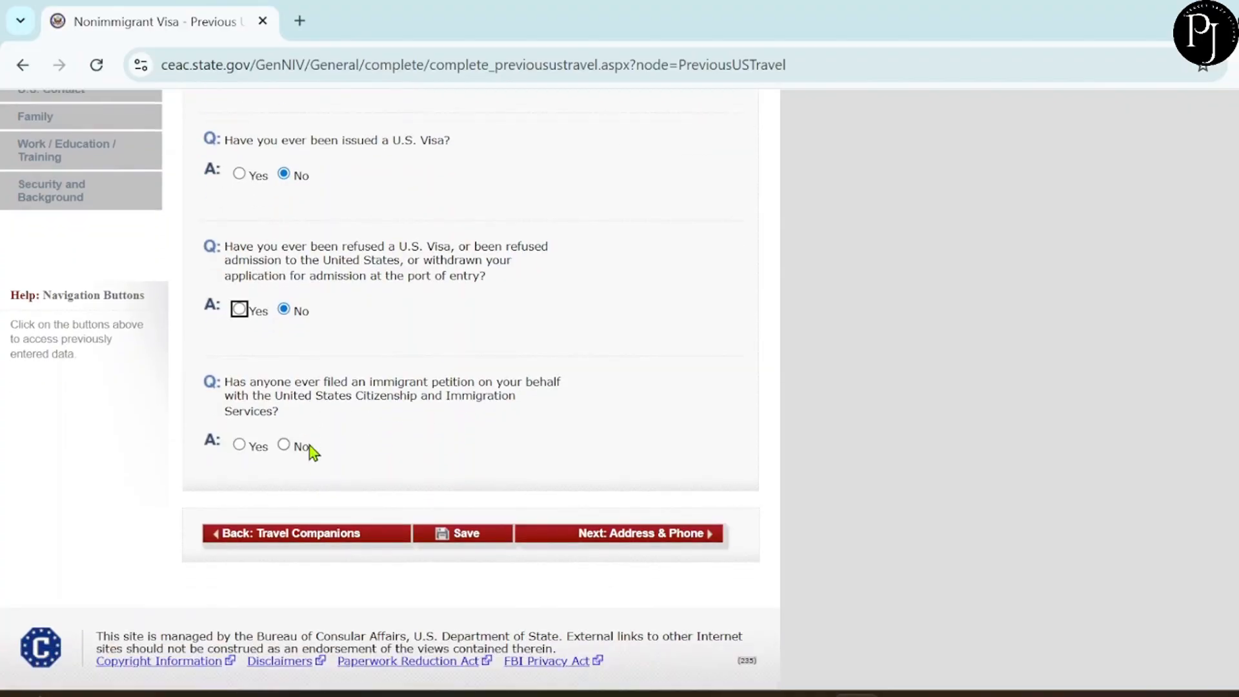
pyautogui.click(283, 445)
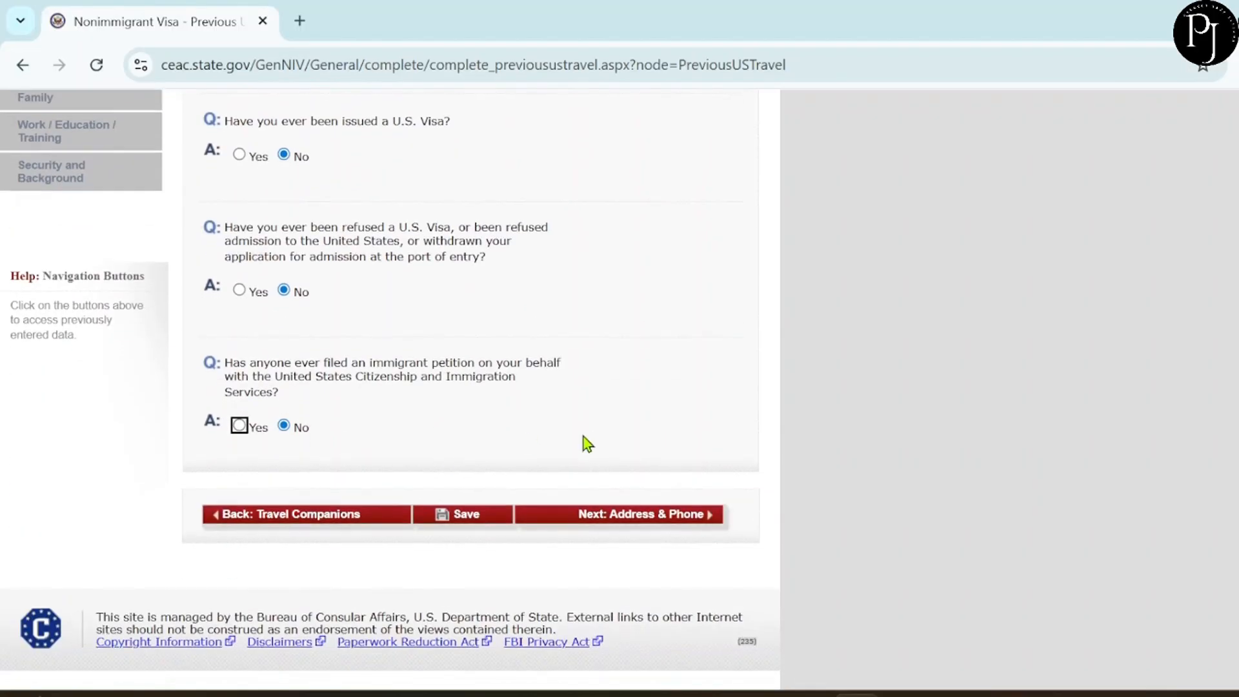
pyautogui.click(626, 513)
pyautogui.scroll(2, 380, 326)
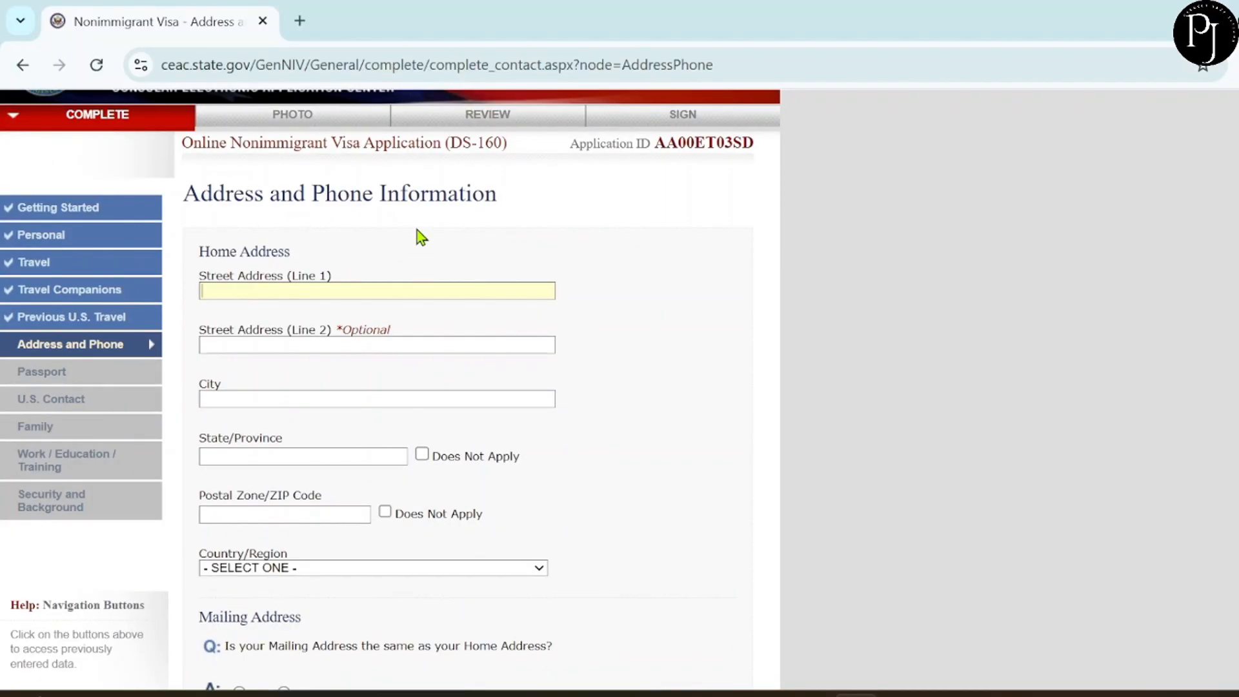
# Enter the home street, city, province and postal code, choose CANADA, and mark mailing address the same.
pyautogui.click(232, 395)
pyautogui.write('MISSISSAUGA')
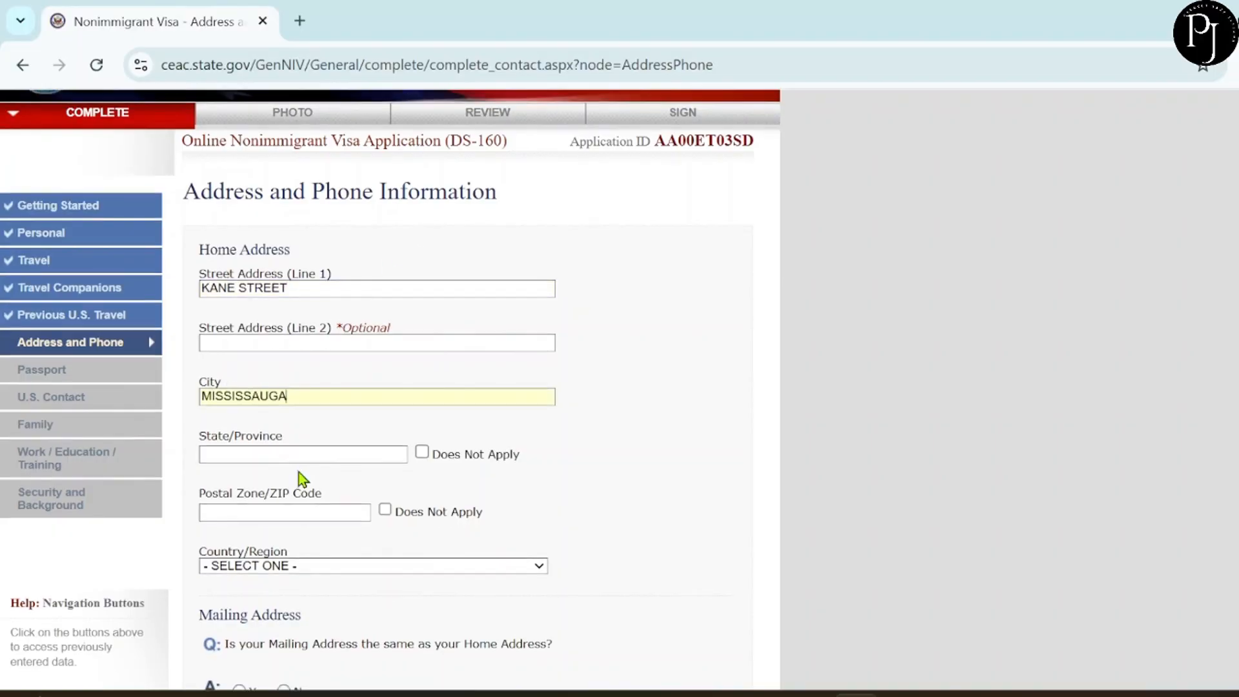
pyautogui.click(258, 446)
pyautogui.write('ONTAR')
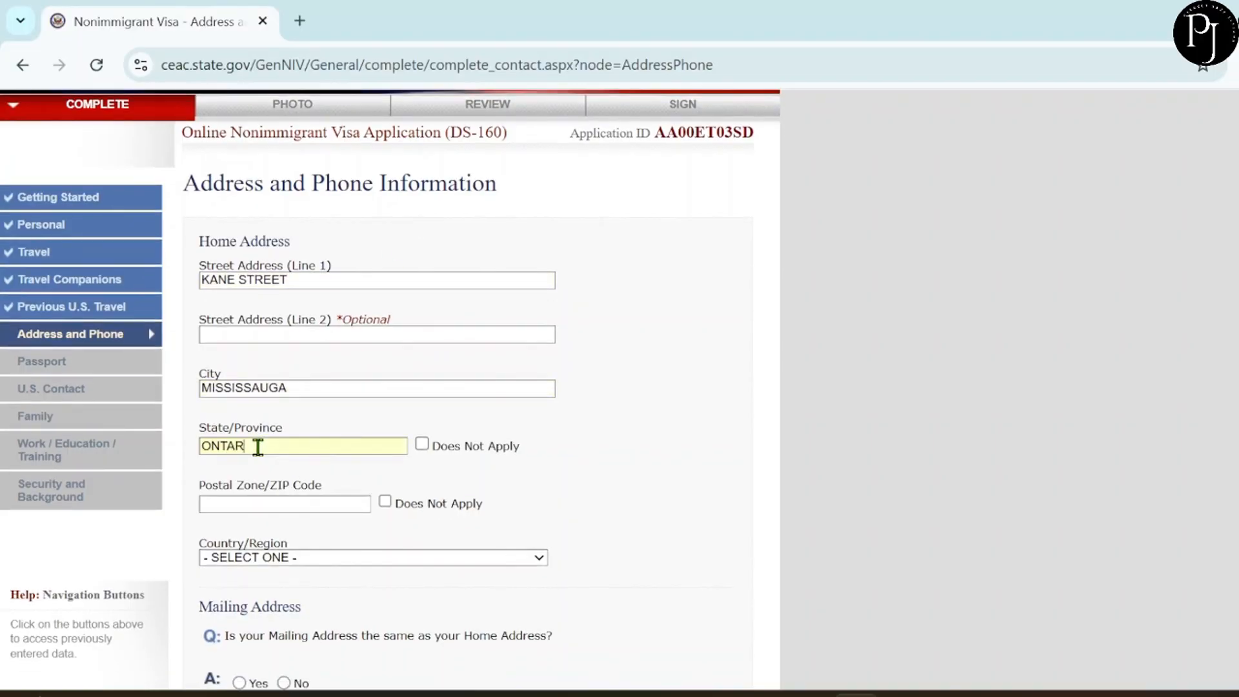
pyautogui.write('ION1T 0Y5')
pyautogui.click(284, 558)
pyautogui.scroll(-9, 277, 437)
pyautogui.click(257, 360)
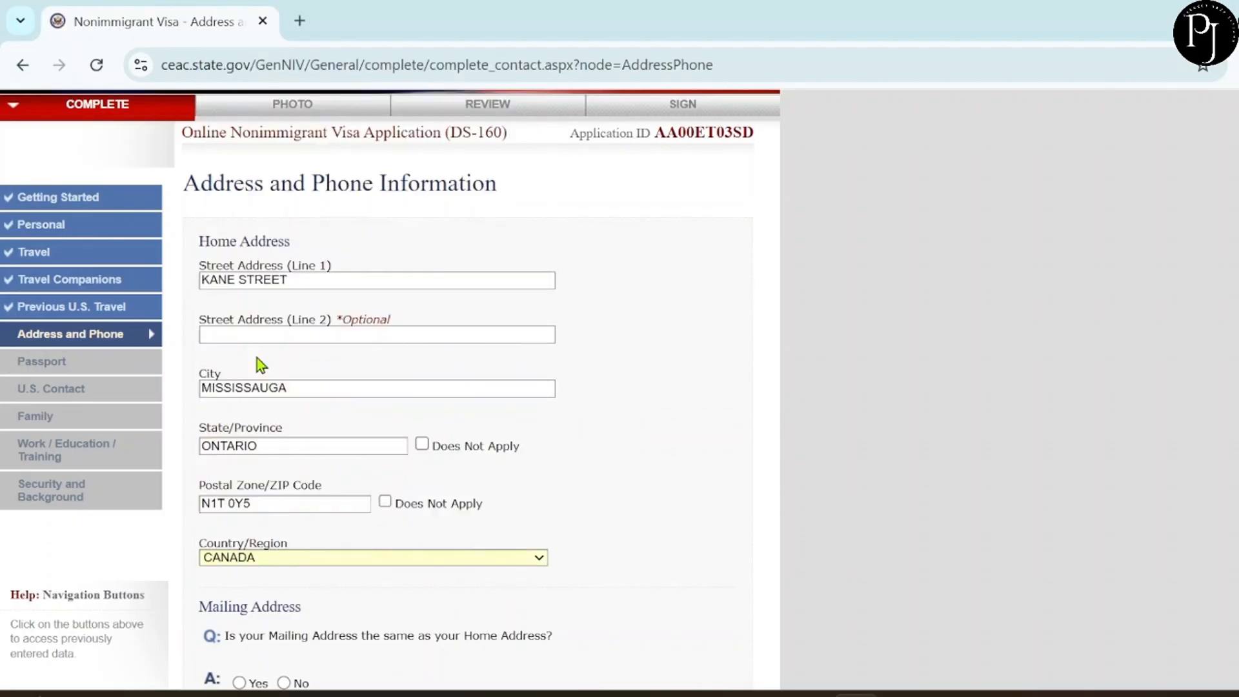
pyautogui.scroll(-6, 370, 497)
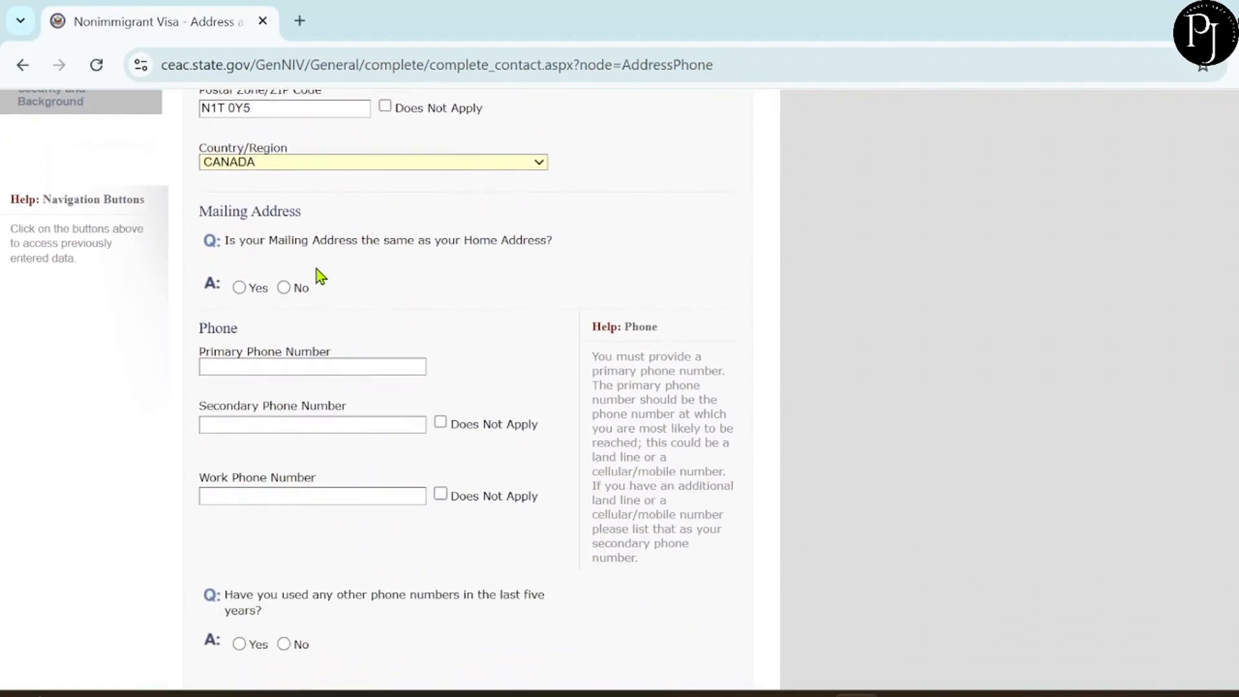
pyautogui.click(239, 288)
# Enter the primary phone number, mark secondary and work phones not applicable, and answer No to other numbers.
pyautogui.scroll(-7, 331, 329)
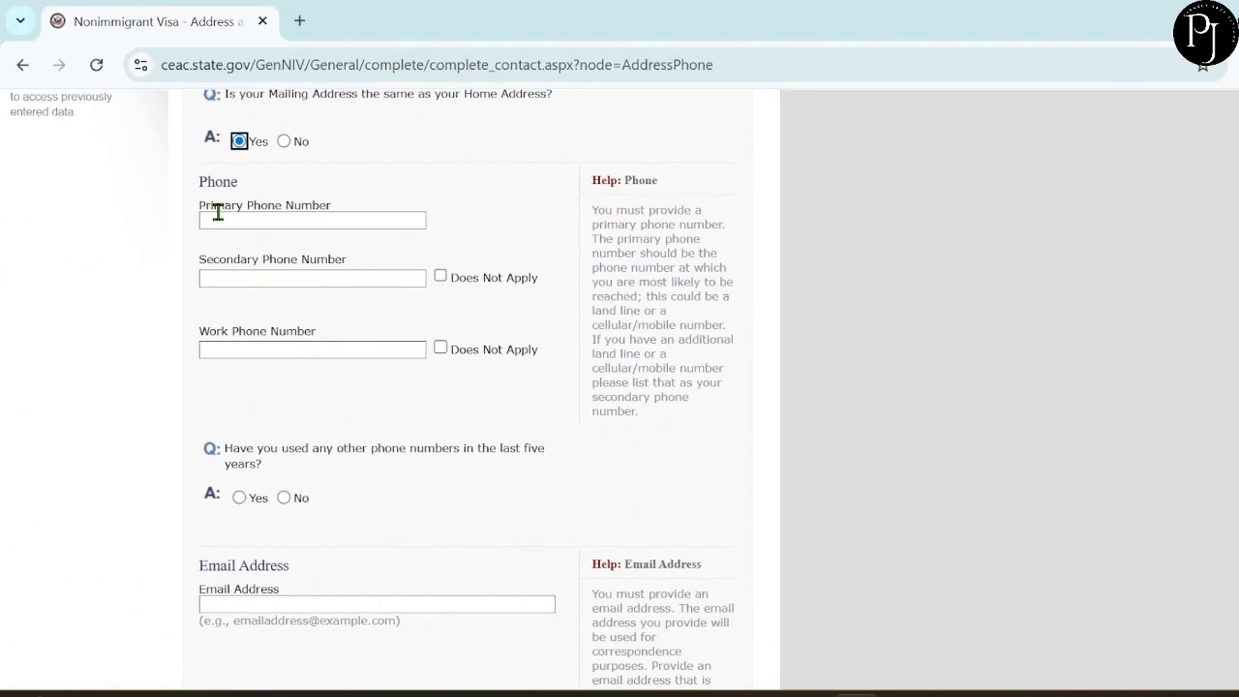
pyautogui.click(249, 220)
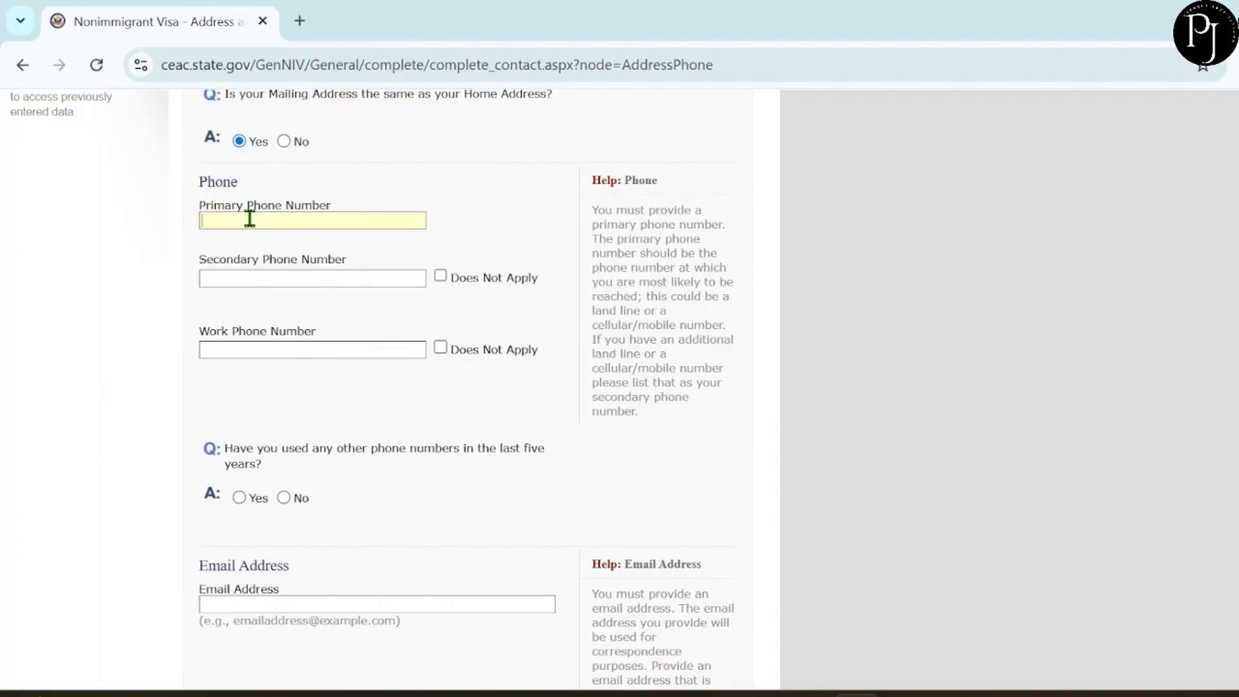
pyautogui.click(441, 276)
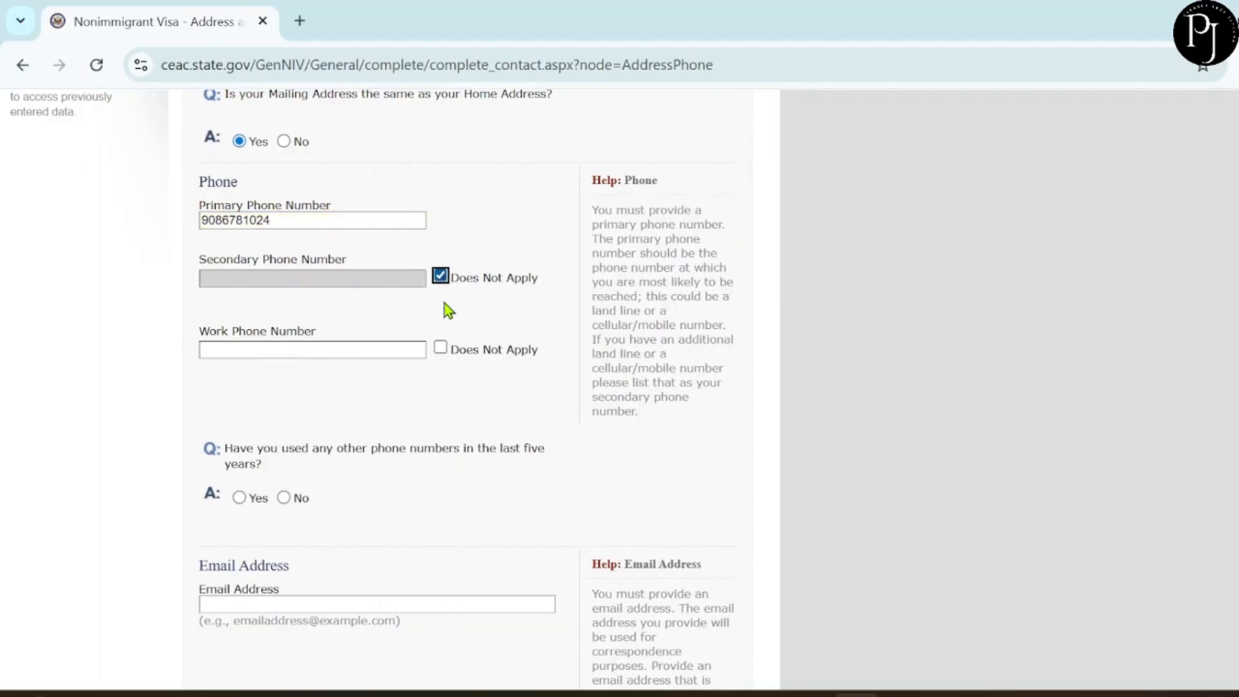
pyautogui.click(441, 349)
pyautogui.click(441, 349)
pyautogui.scroll(-1, 445, 342)
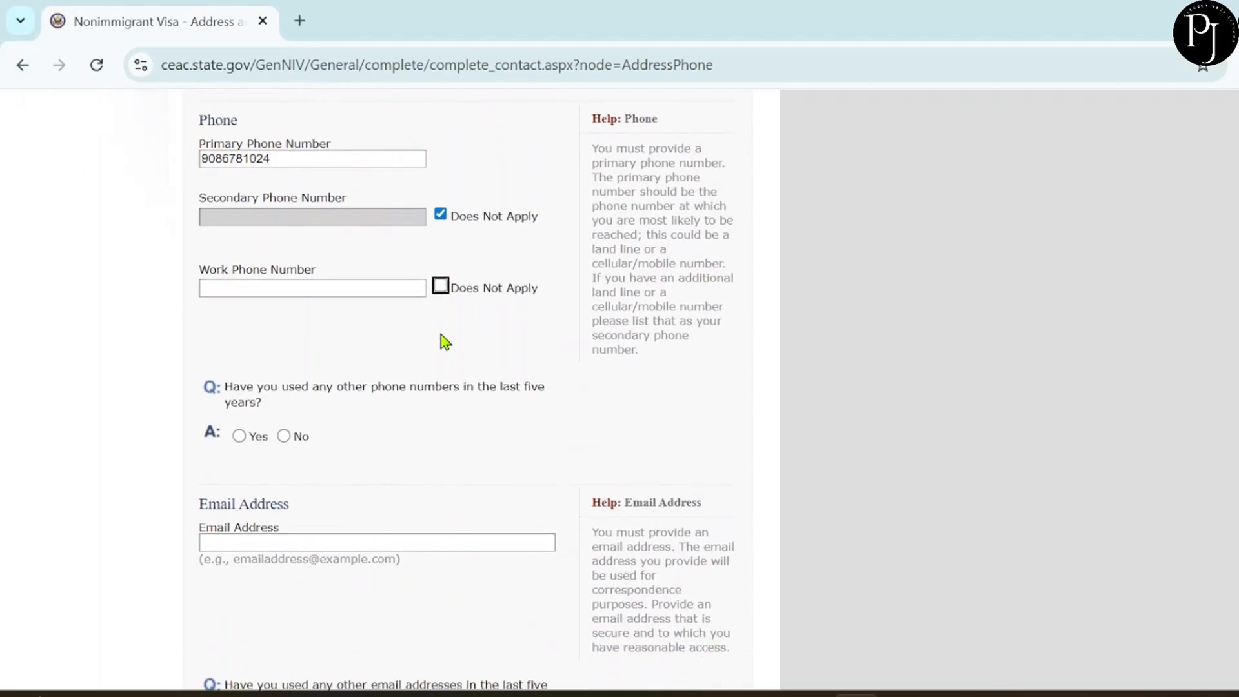
pyautogui.click(441, 253)
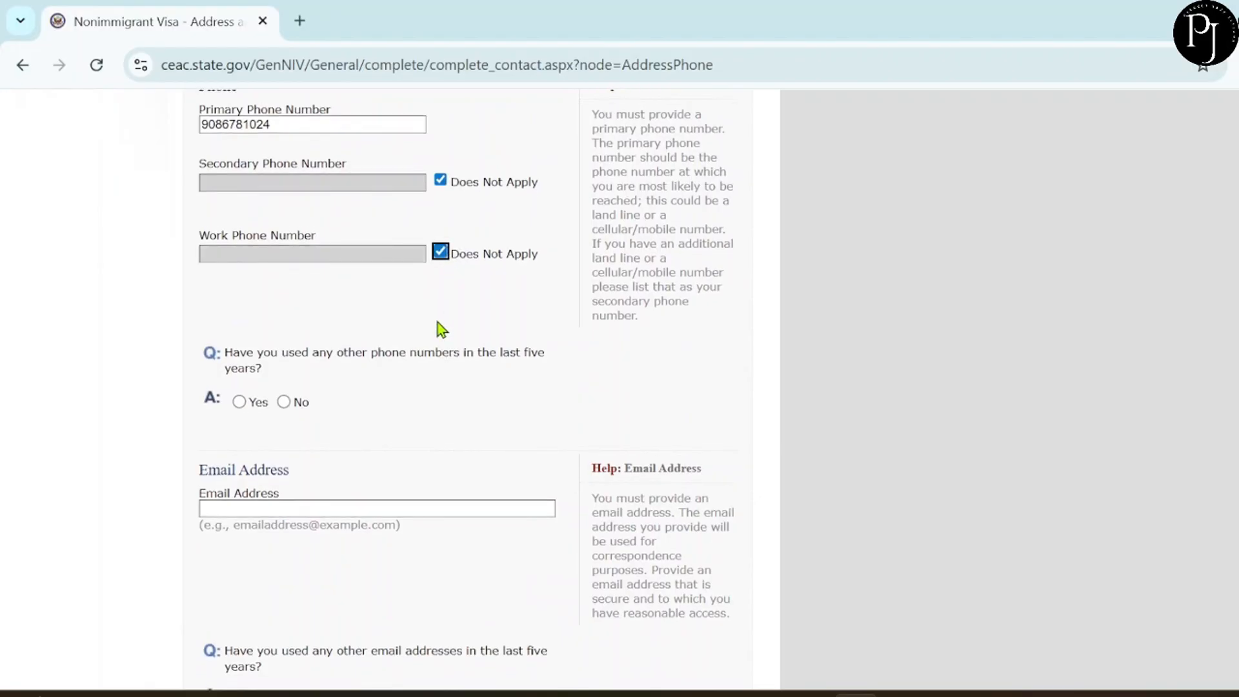
pyautogui.scroll(-1, 441, 329)
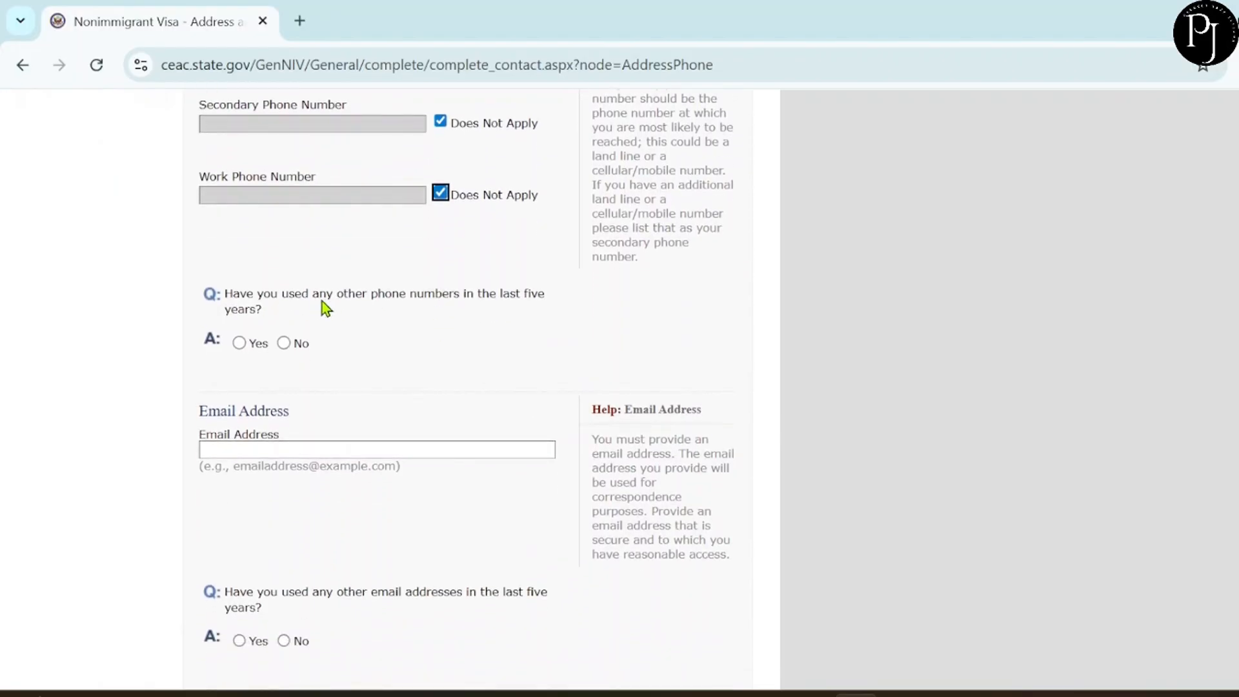
pyautogui.scroll(-1, 447, 326)
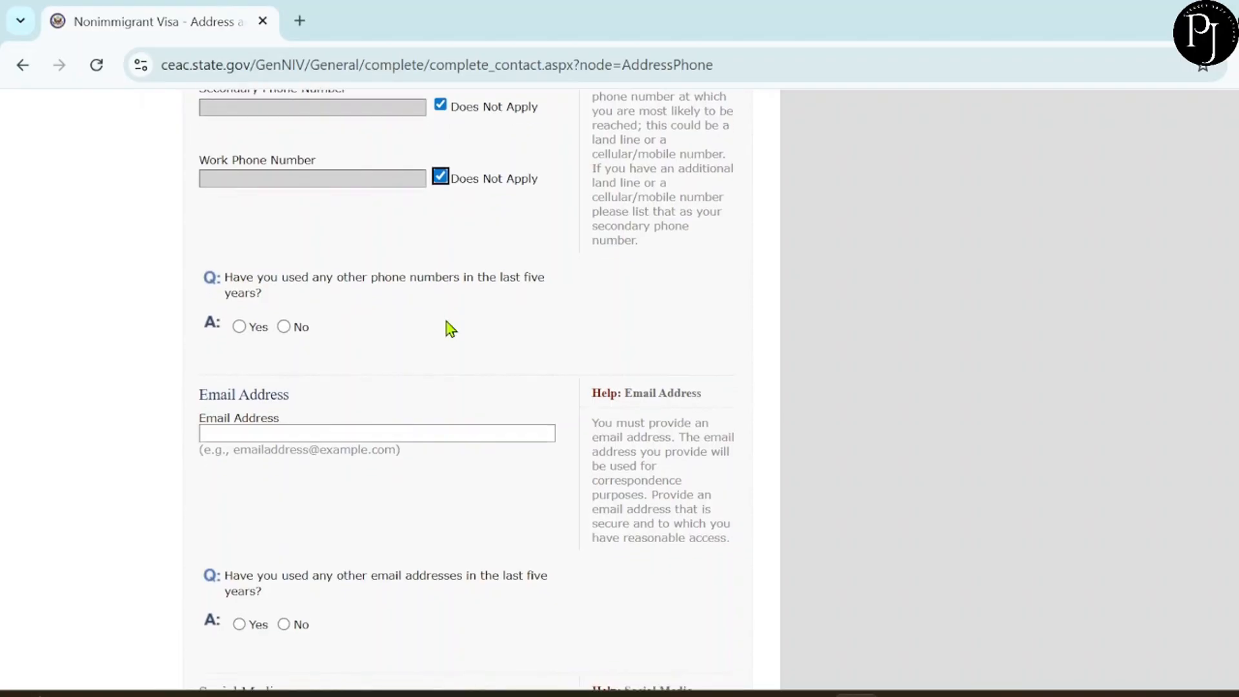
pyautogui.click(285, 282)
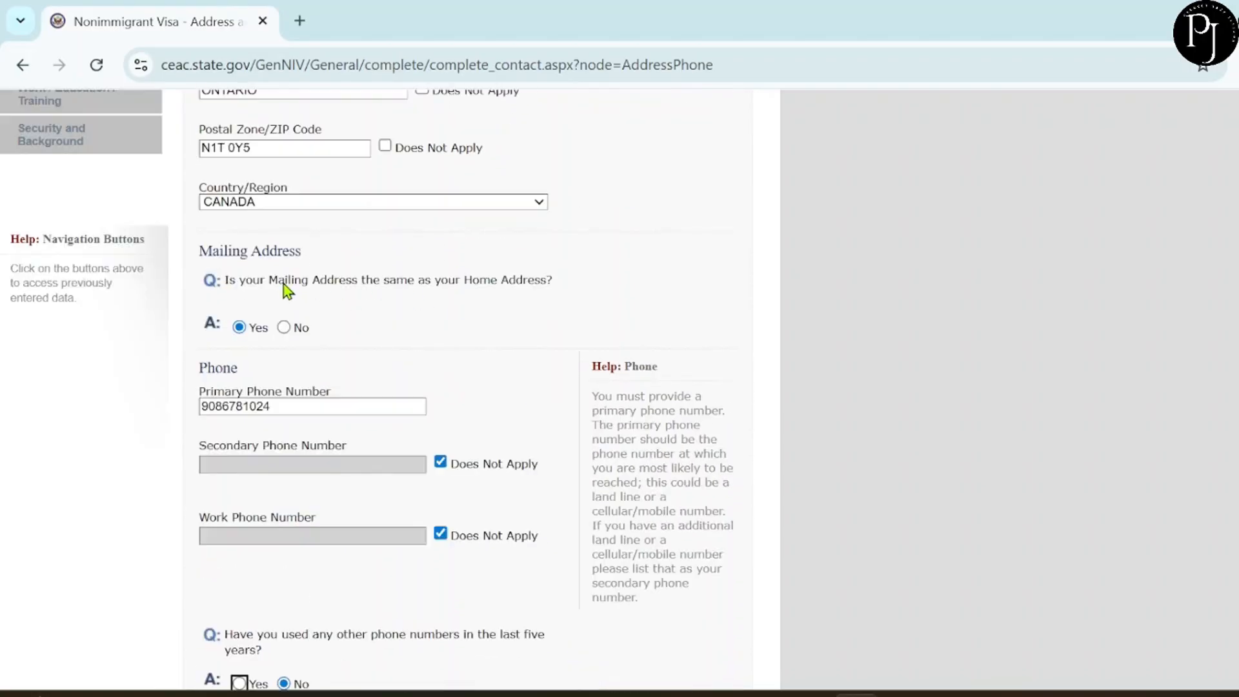
# Enter the applicant's e-mail address and answer No to using other e-mail addresses.
pyautogui.scroll(-5, 425, 332)
pyautogui.scroll(-2, 425, 330)
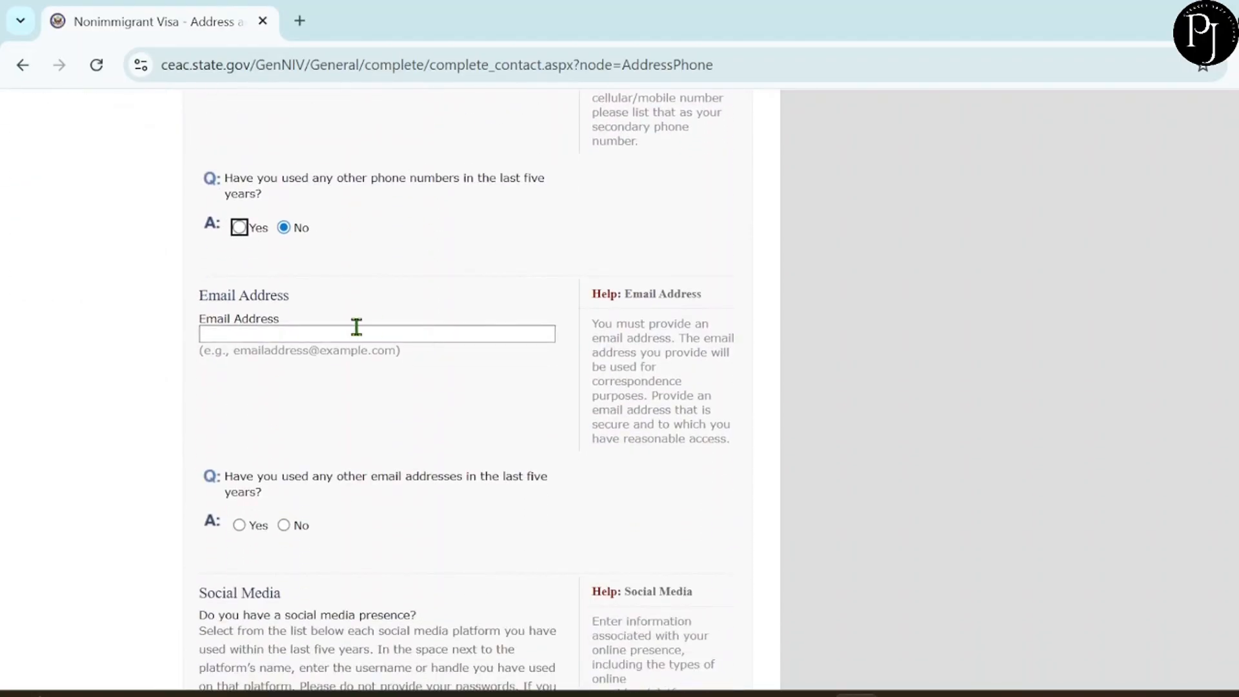
pyautogui.click(320, 335)
pyautogui.scroll(-4, 409, 465)
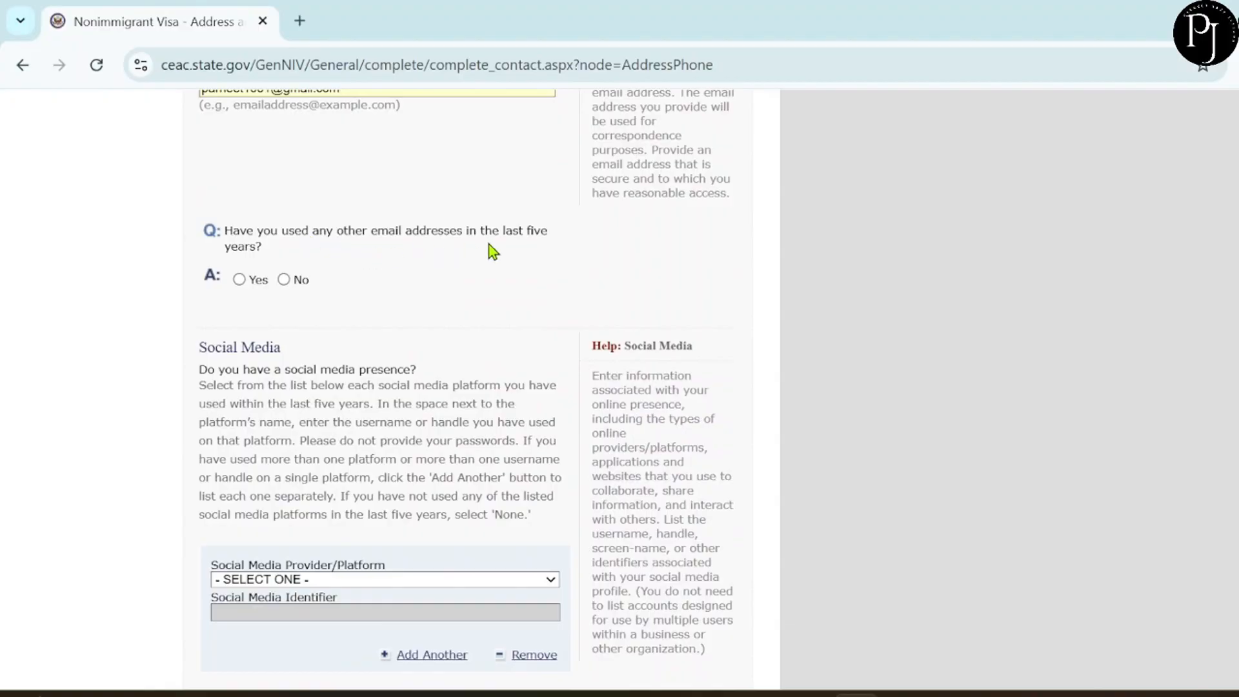
pyautogui.click(284, 279)
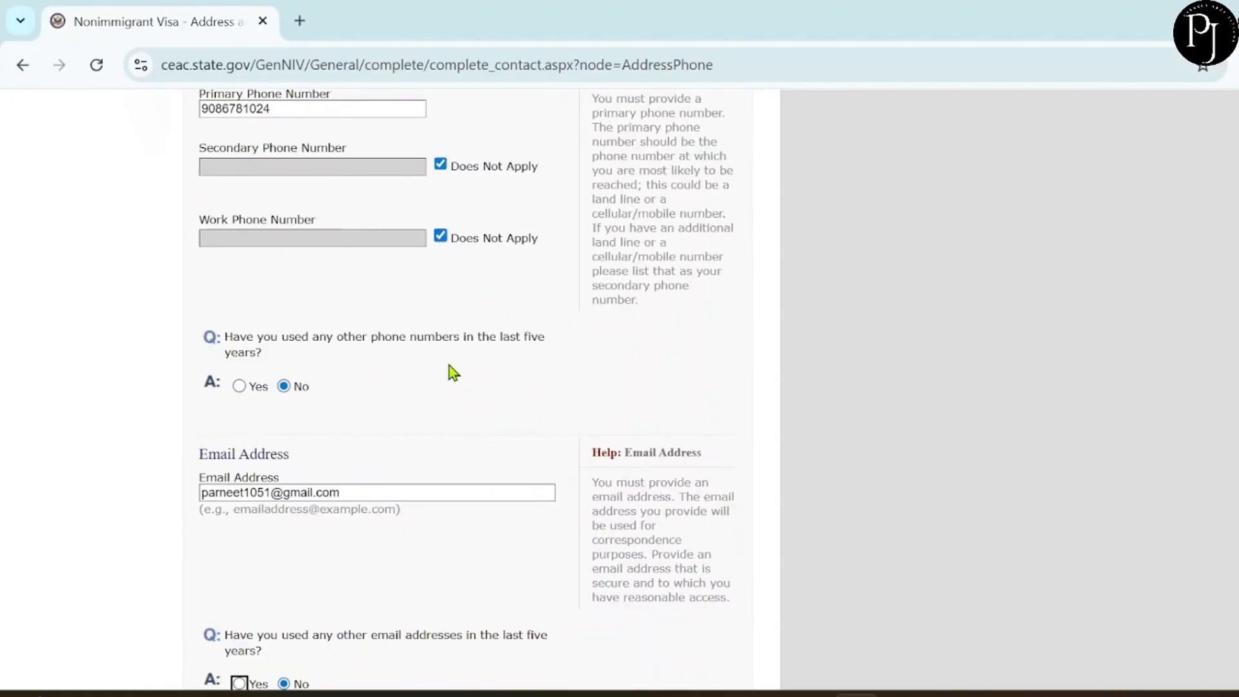
pyautogui.scroll(-5, 470, 365)
pyautogui.scroll(-6, 474, 373)
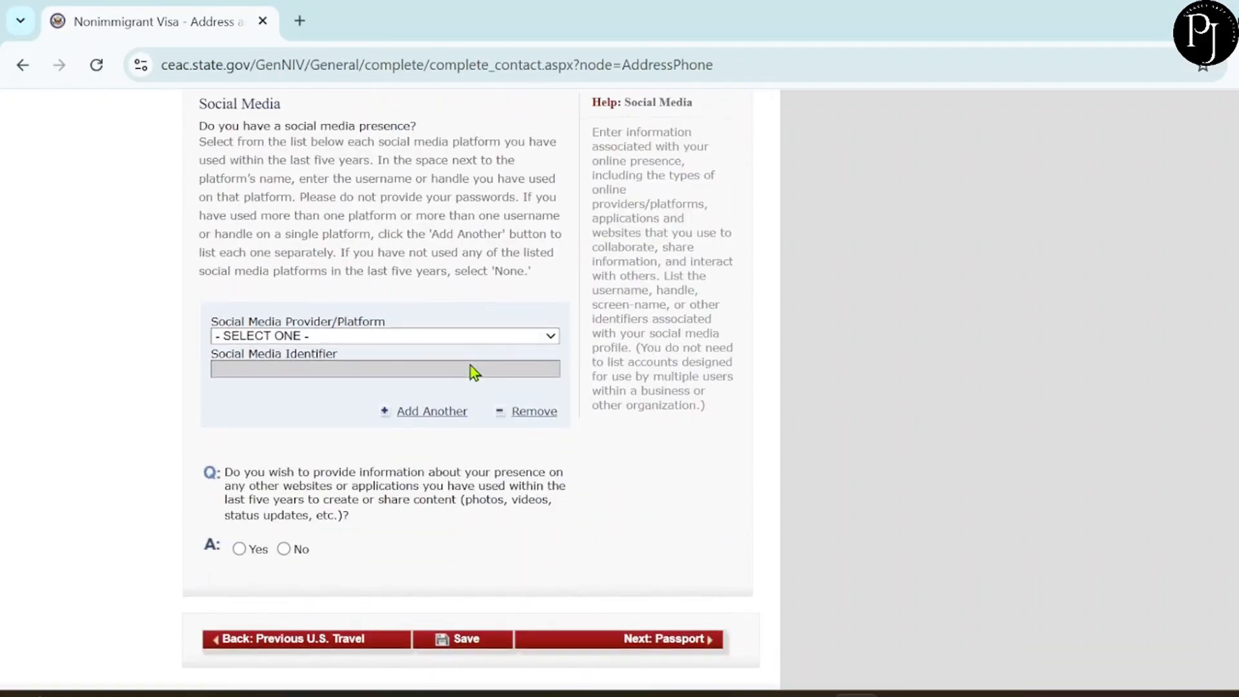
# Choose INSTAGRAM as social media provider, enter the applicant's handle, and answer No to other websites.
pyautogui.scroll(2, 446, 366)
pyautogui.scroll(1, 447, 366)
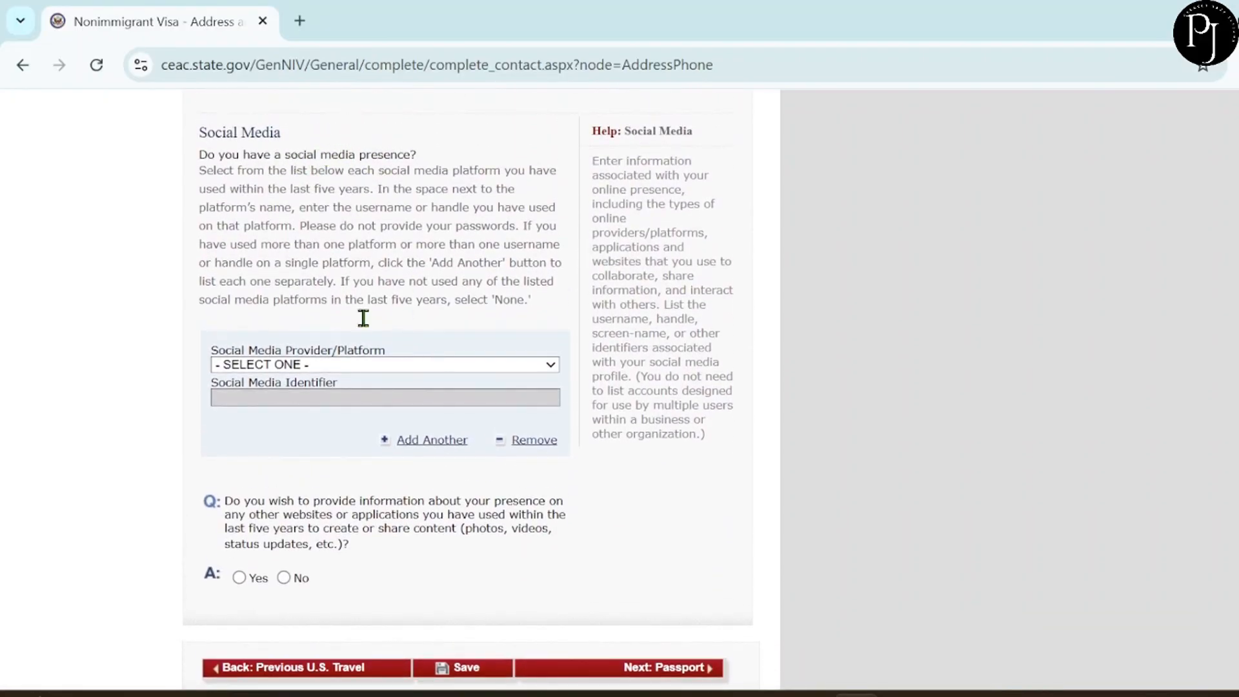
pyautogui.click(318, 367)
pyautogui.scroll(-1, 331, 255)
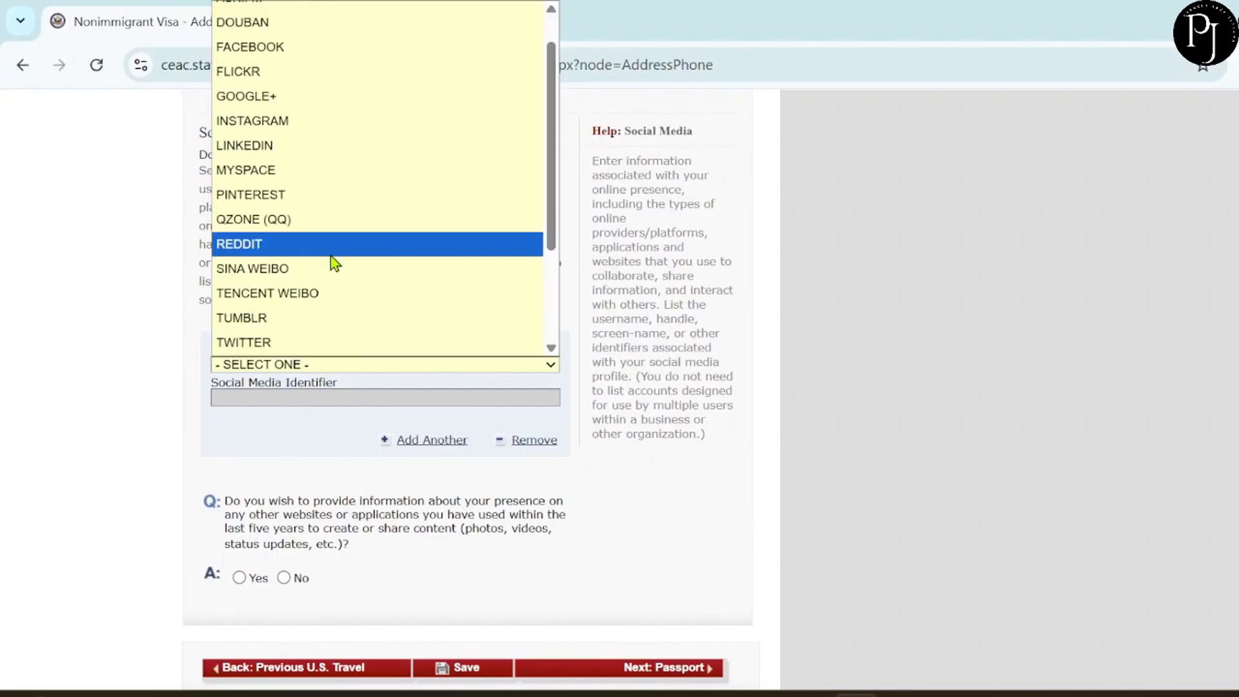
pyautogui.scroll(-3, 330, 256)
pyautogui.scroll(3, 330, 256)
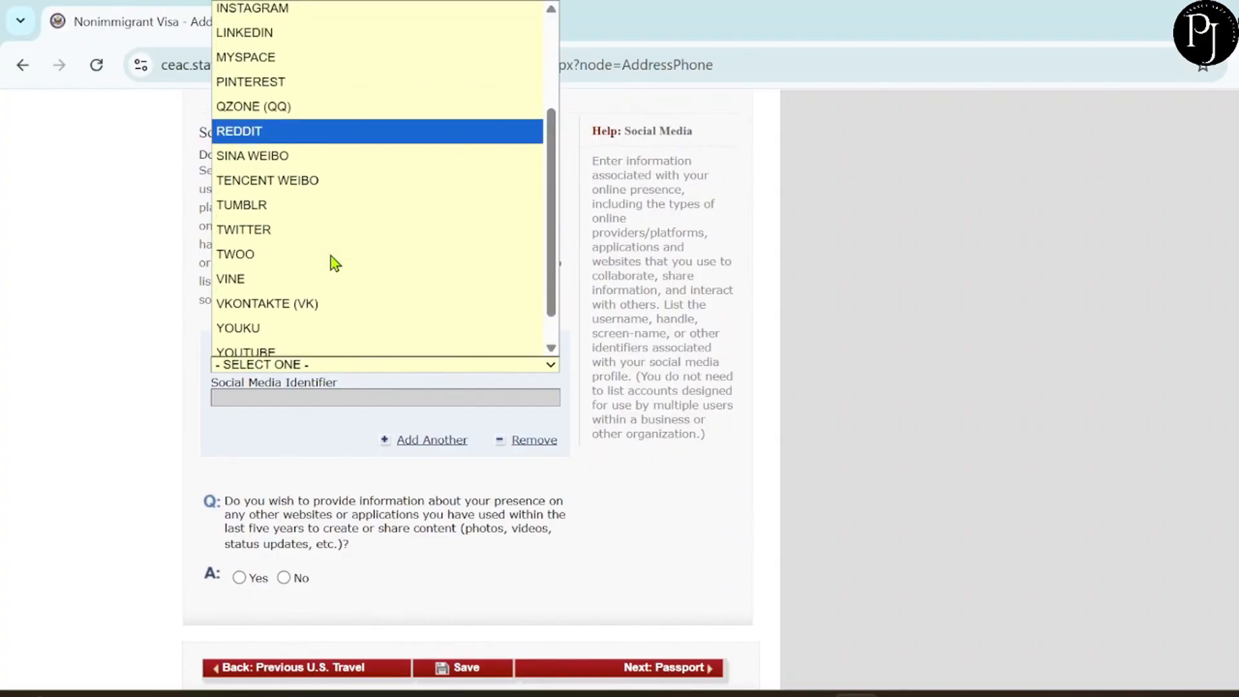
pyautogui.click(259, 116)
pyautogui.scroll(-3, 380, 454)
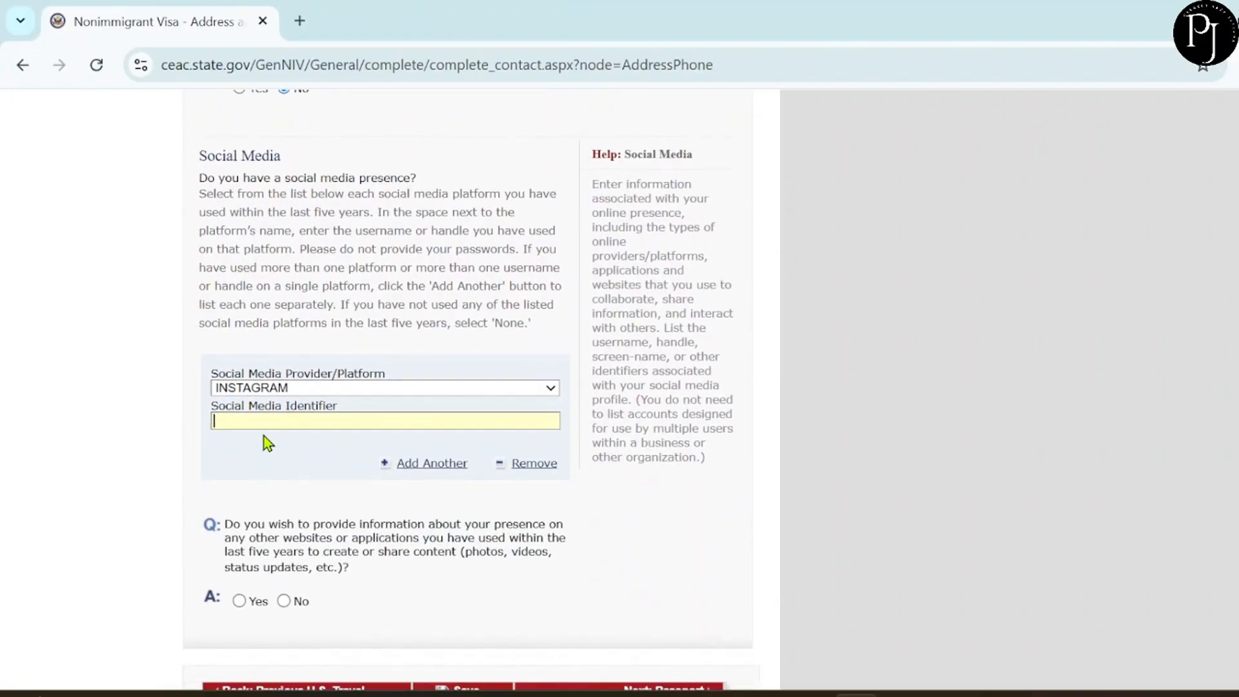
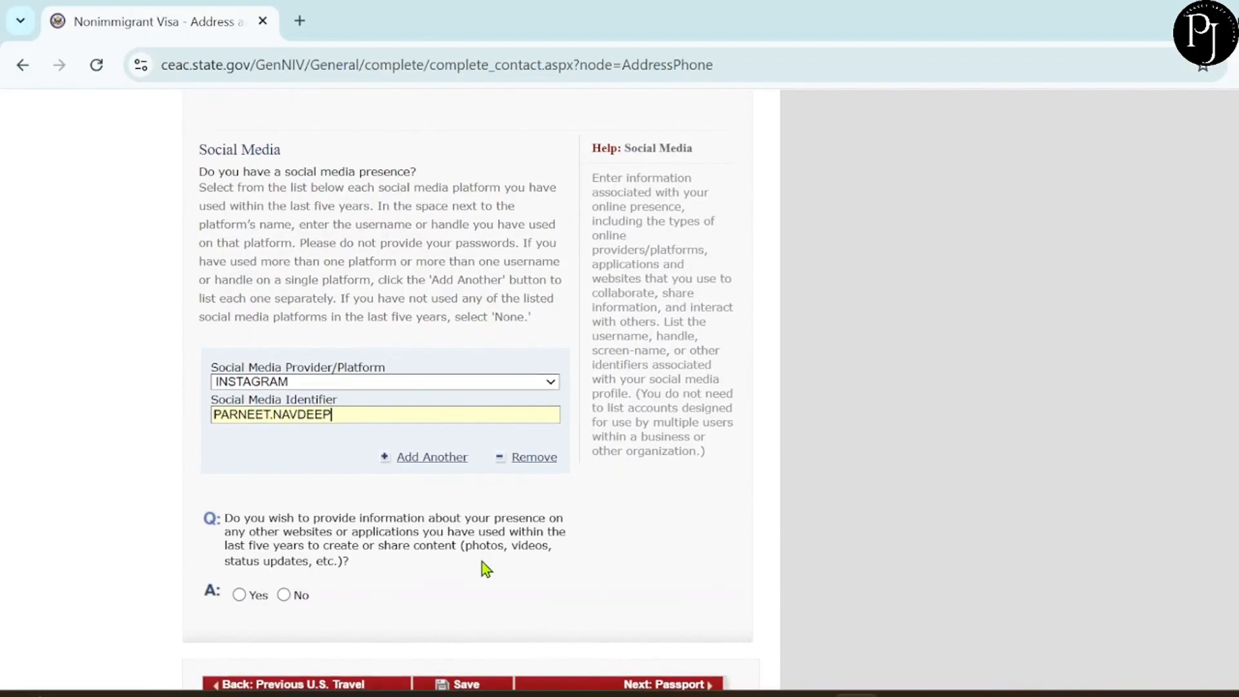
pyautogui.scroll(-3, 482, 565)
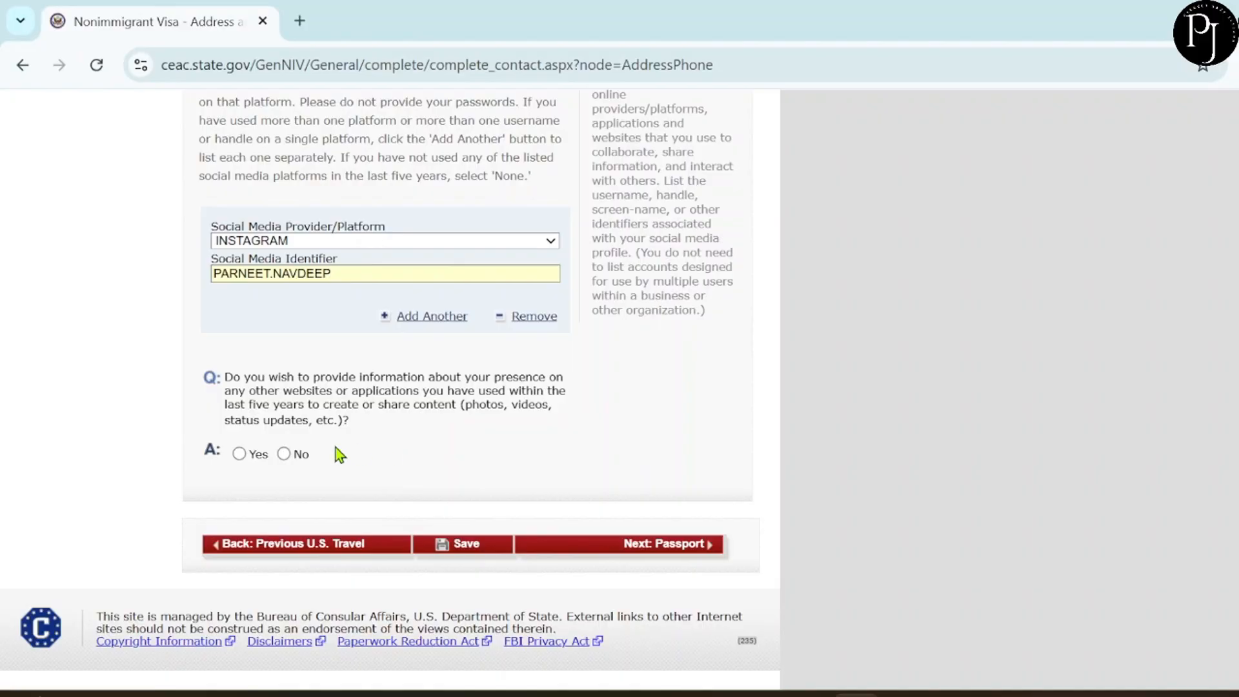
pyautogui.click(284, 455)
pyautogui.scroll(-4, 485, 471)
# Continue to the Passport page and set the passport document type to REGULAR.
pyautogui.click(660, 554)
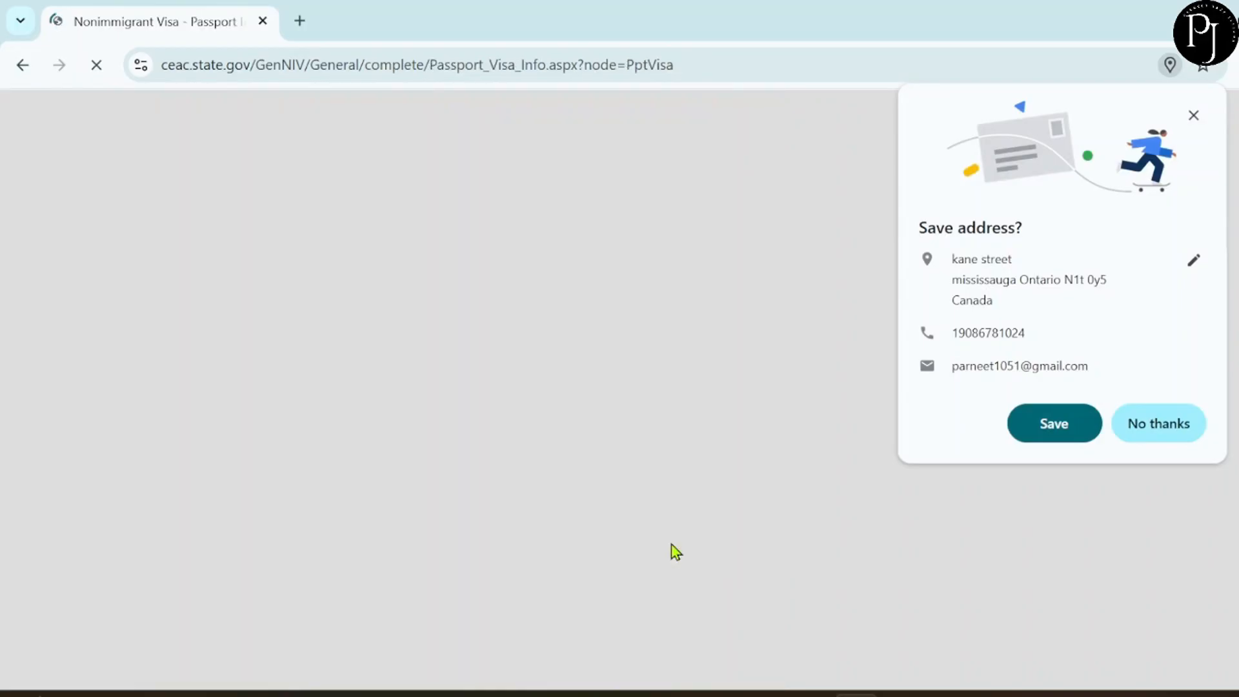
pyautogui.scroll(-1, 676, 552)
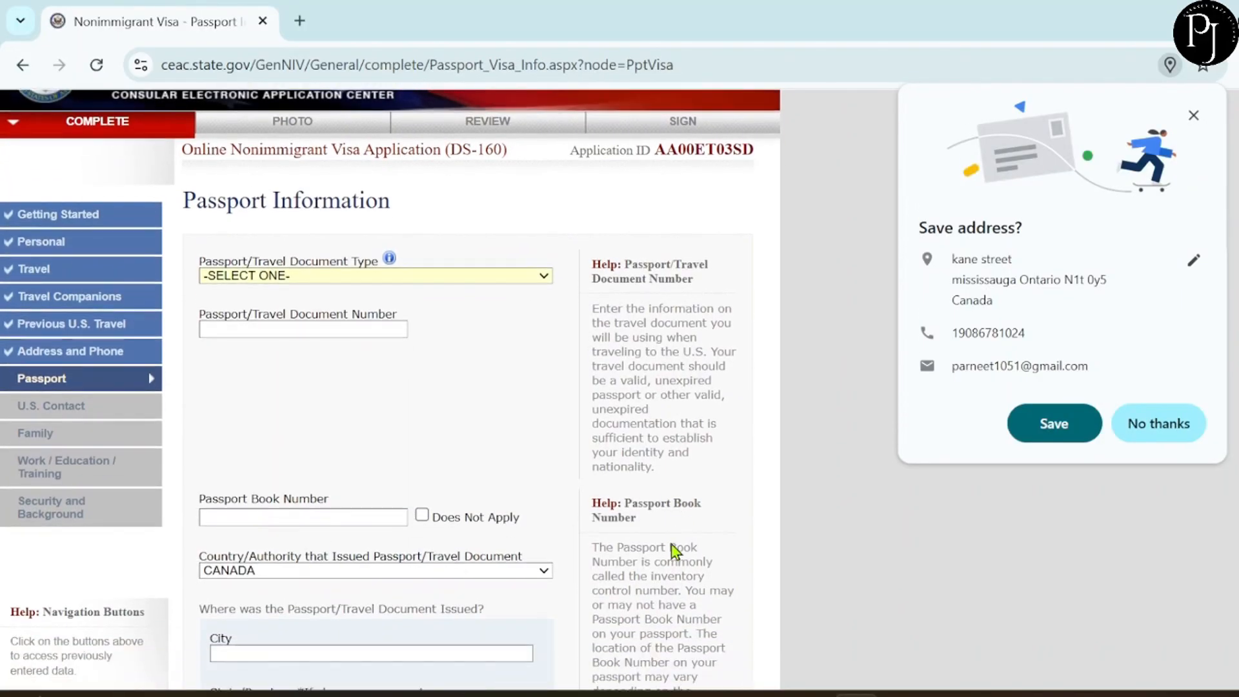
pyautogui.scroll(-2, 671, 545)
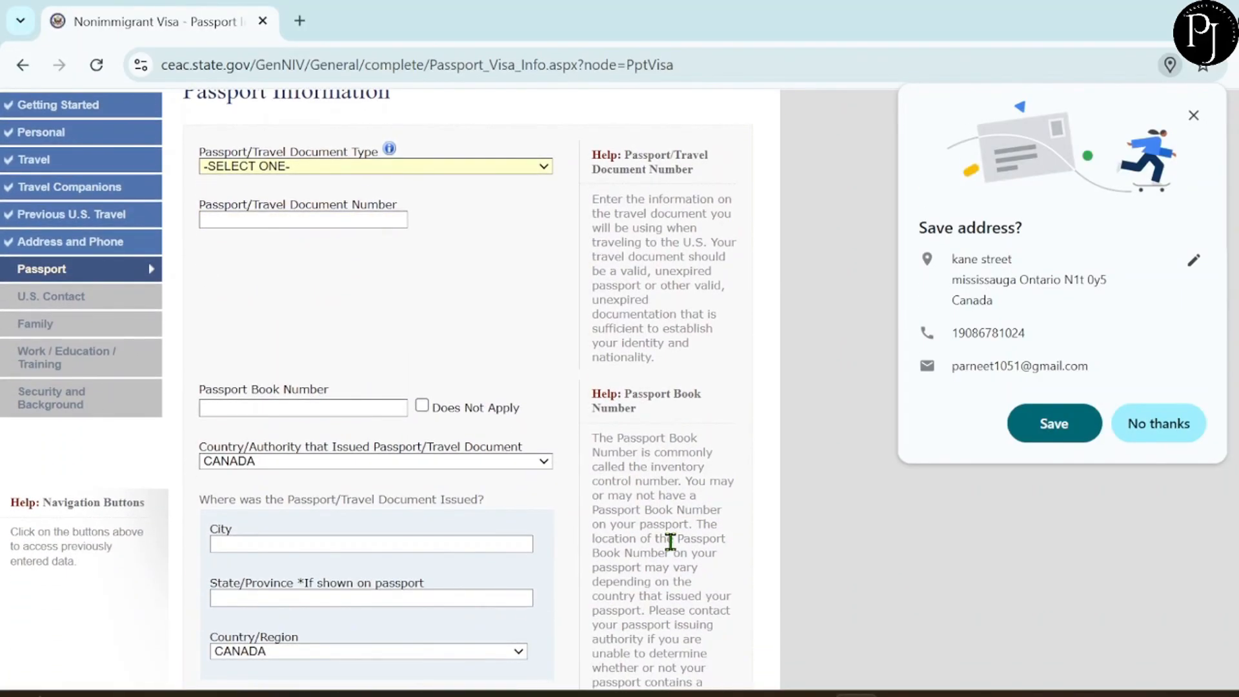
pyautogui.scroll(-1, 671, 545)
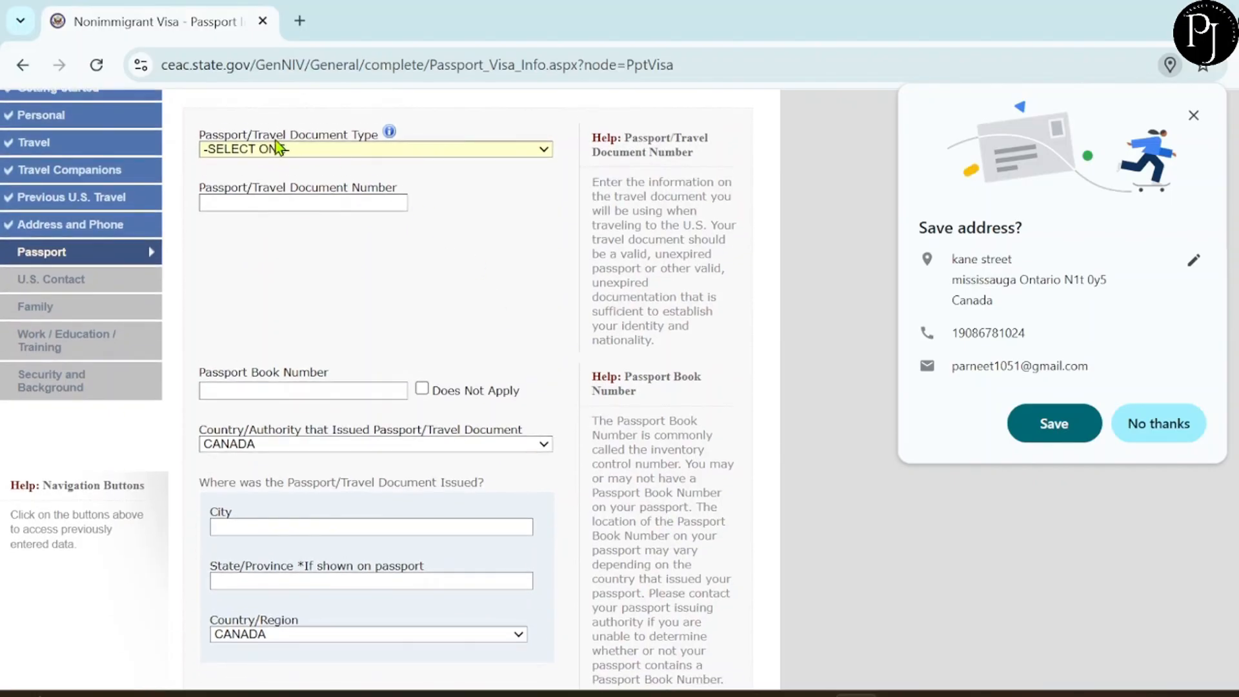
pyautogui.click(320, 149)
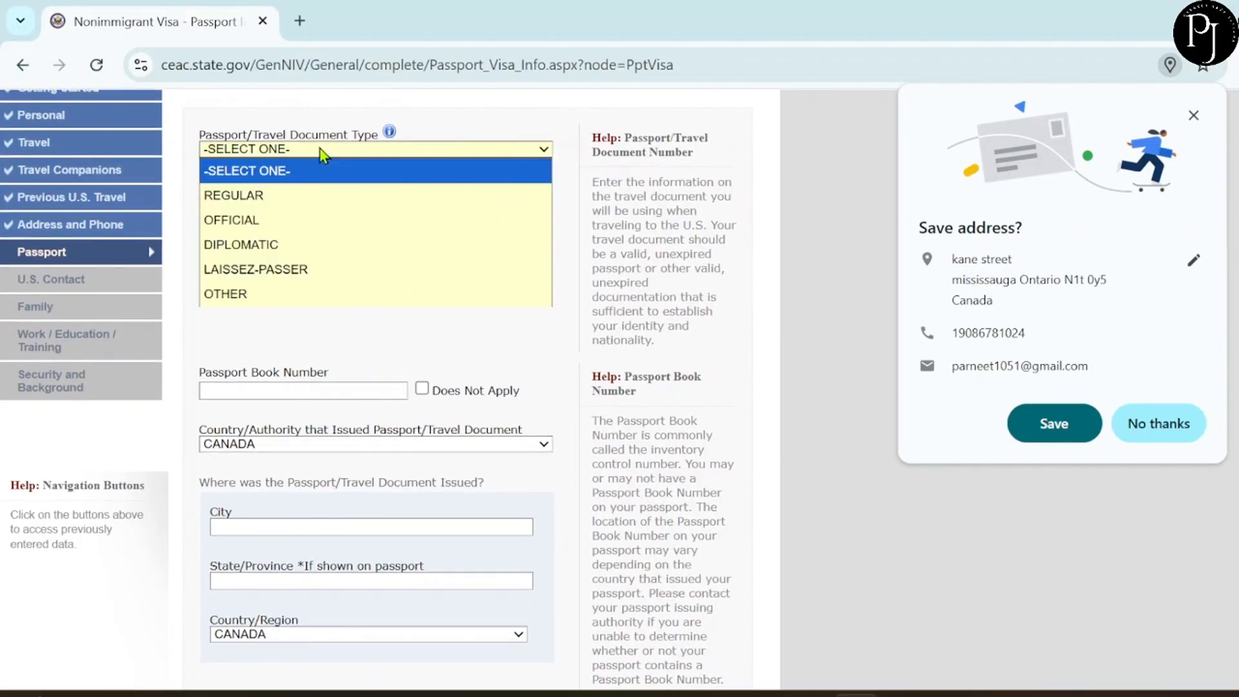
pyautogui.click(311, 195)
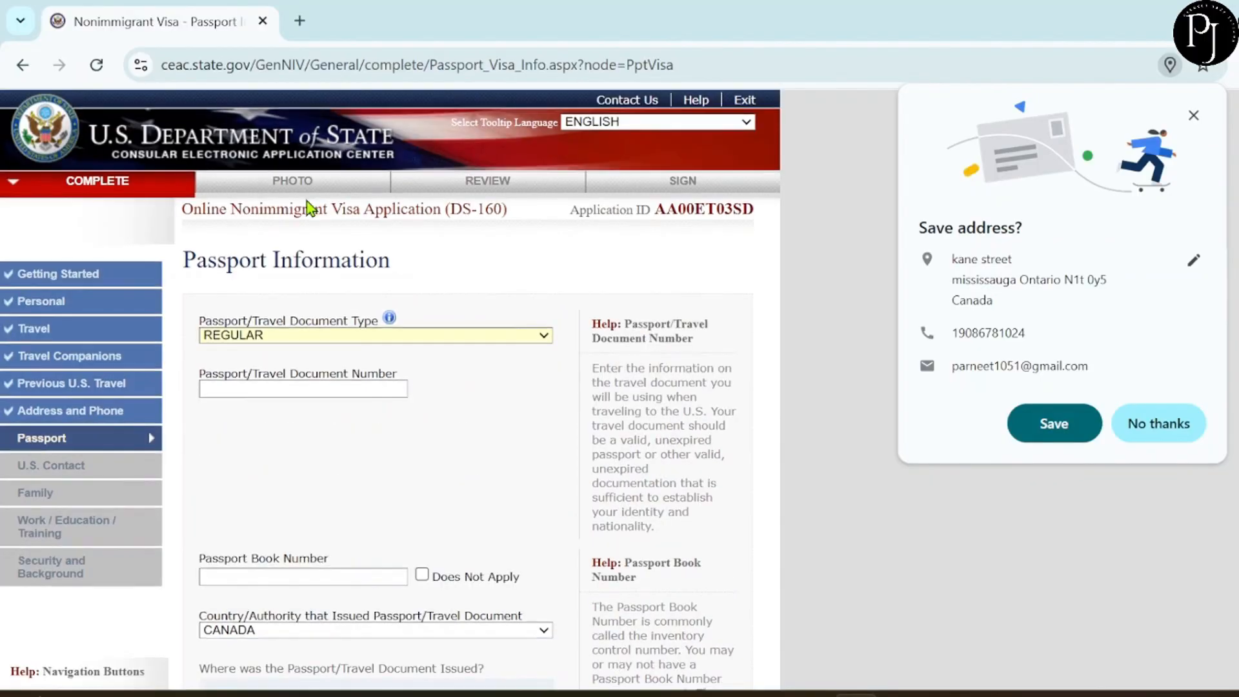
pyautogui.scroll(-3, 311, 208)
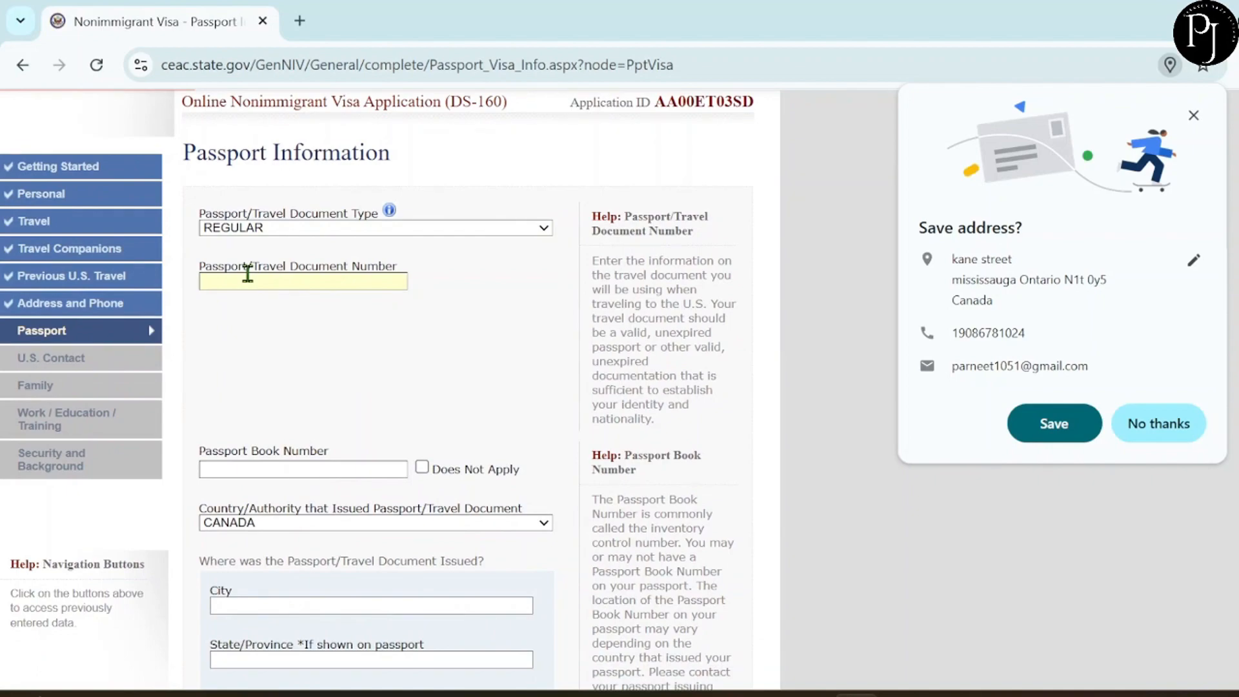
# Fill the passport number field, mark the book number not applicable, and set issuing authority to INDIA.
pyautogui.write('L')
pyautogui.scroll(-3, 330, 377)
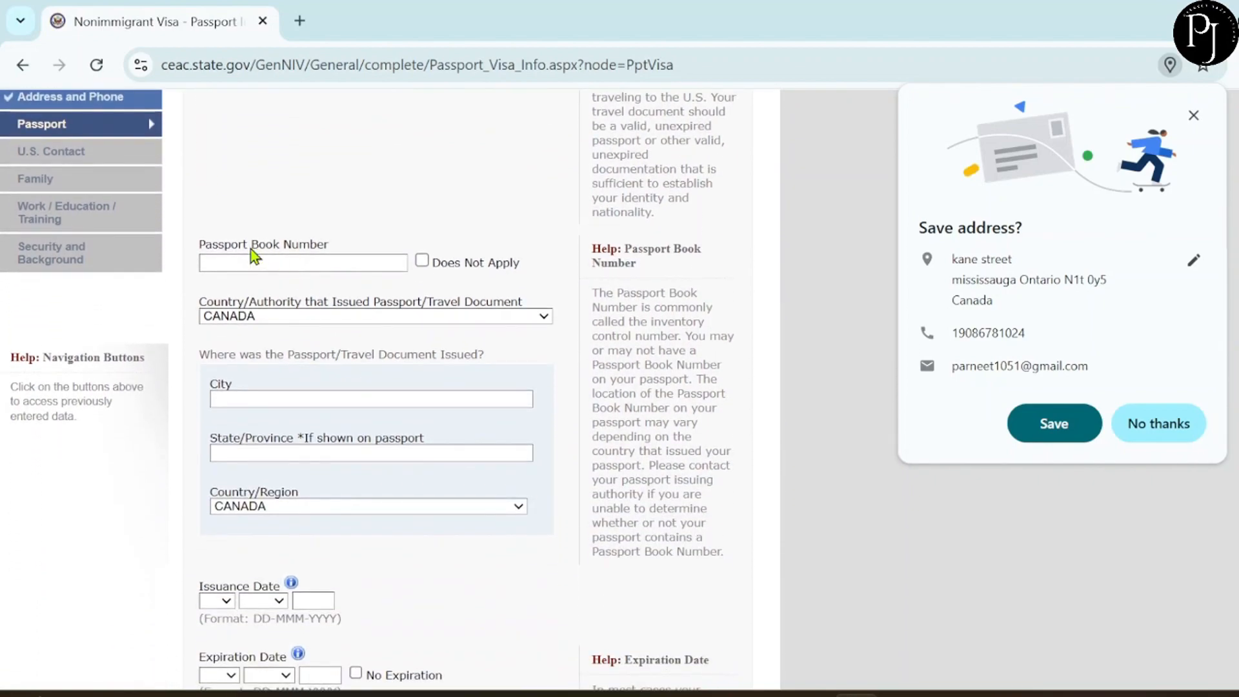
pyautogui.click(422, 260)
pyautogui.scroll(-2, 404, 291)
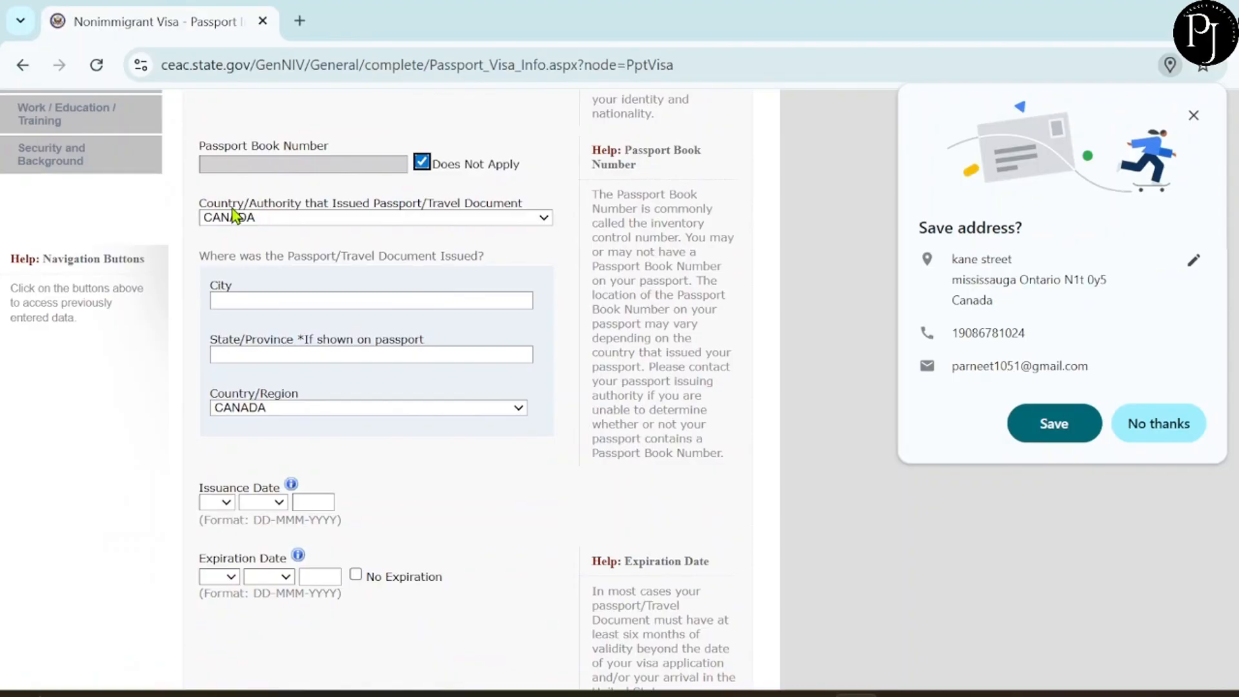
pyautogui.click(299, 222)
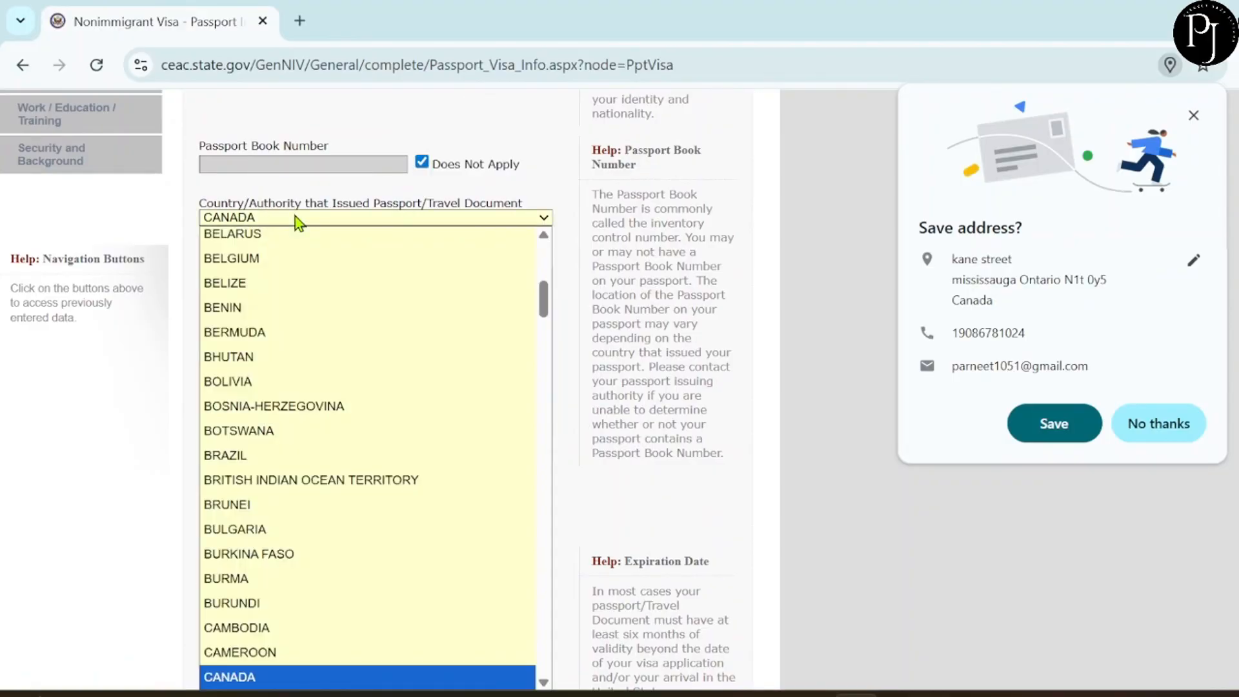
pyautogui.press('i')
pyautogui.press('i')
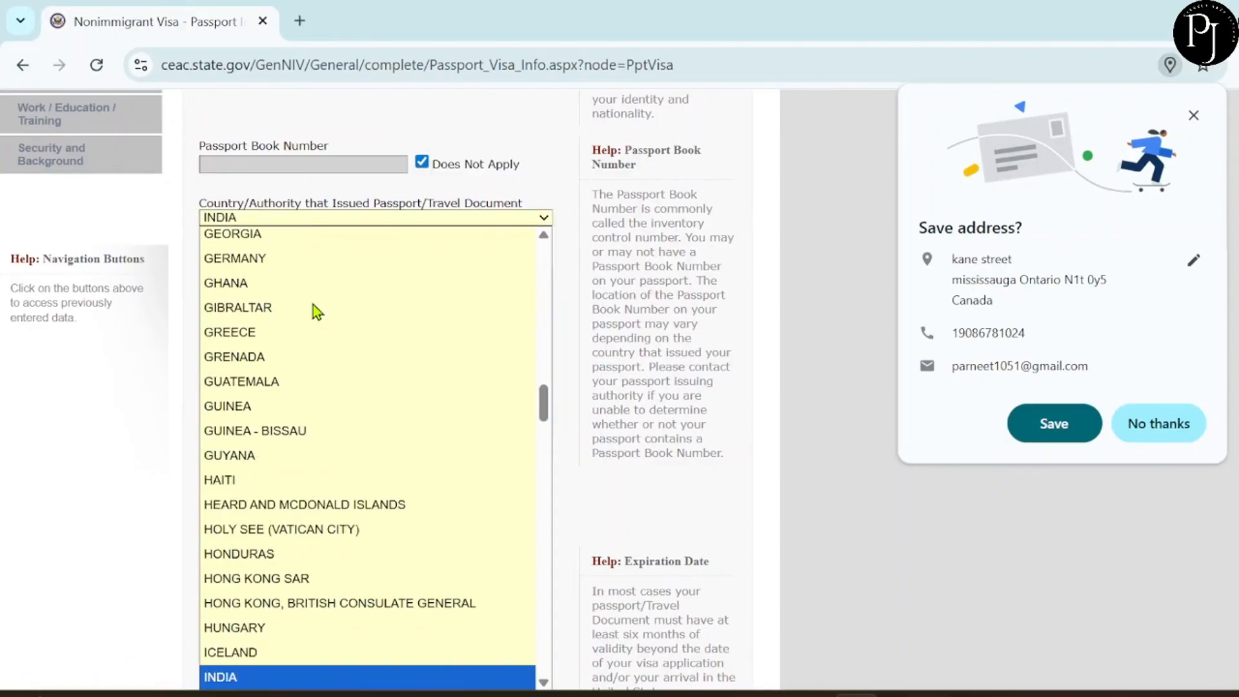
pyautogui.press('Return')
# Set the place of issue to NEW DELHI, NEW DELHI, INDIA.
pyautogui.click(289, 300)
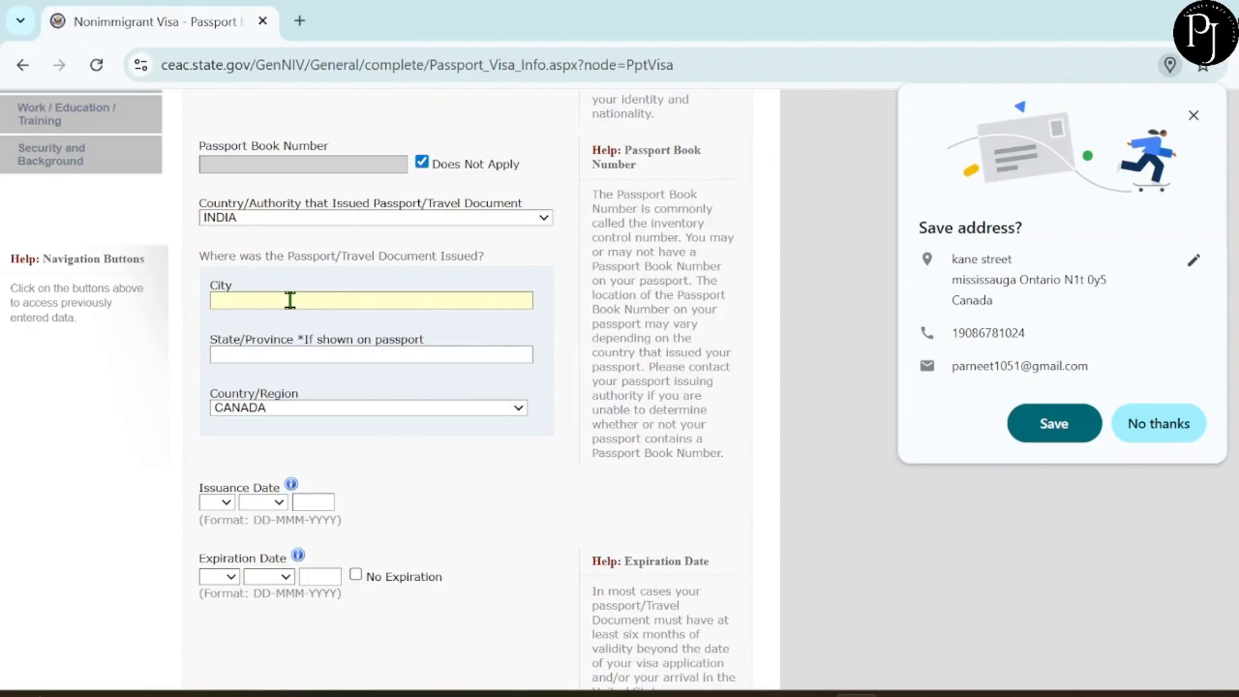
pyautogui.write('NEW DELHI')
pyautogui.scroll(-1, 284, 342)
pyautogui.click(258, 259)
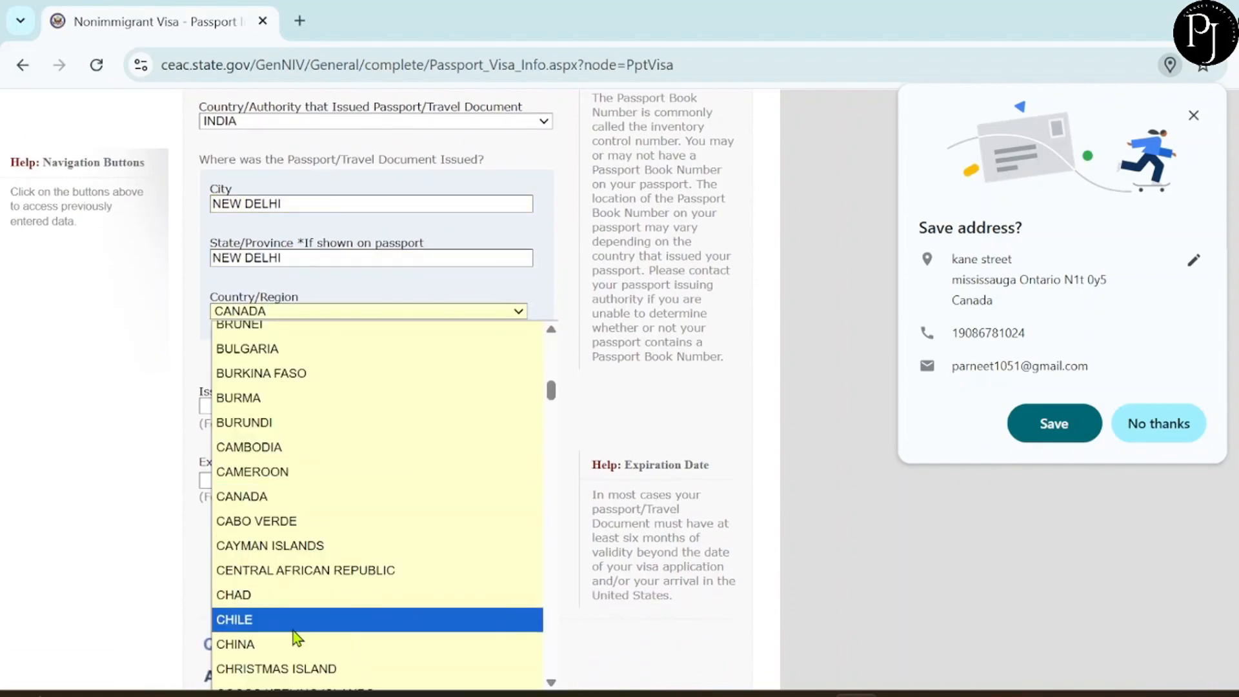
pyautogui.scroll(-1, 293, 619)
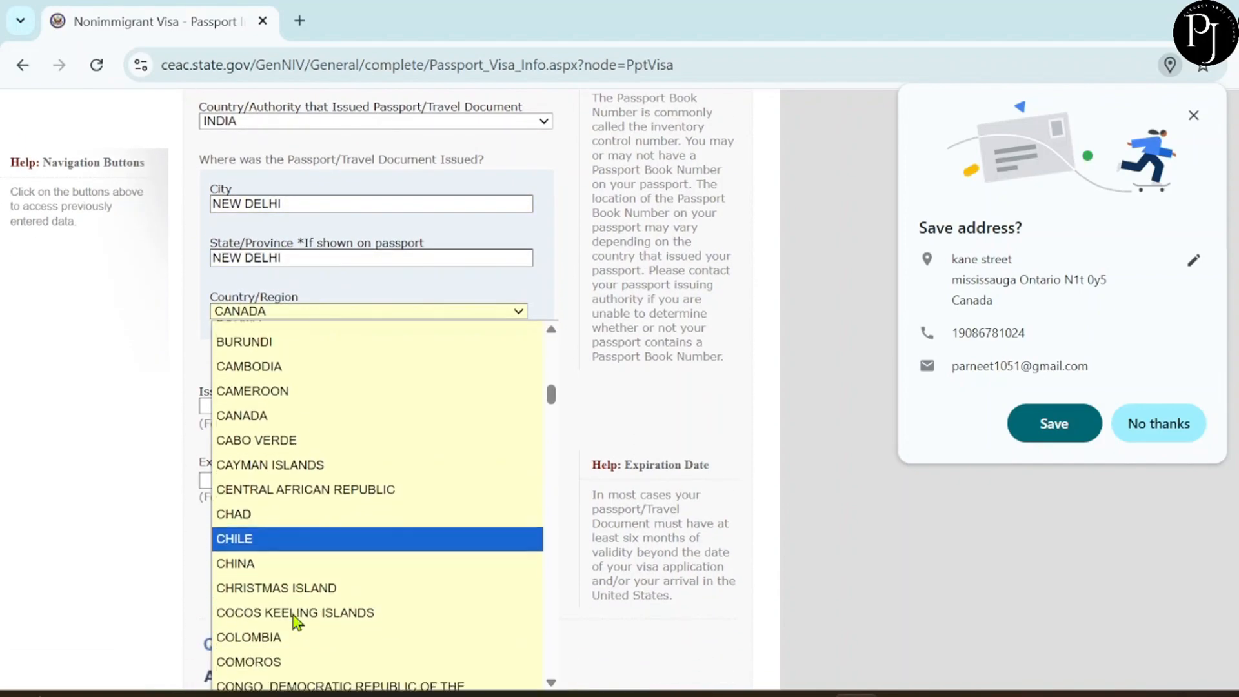
pyautogui.press('i')
pyautogui.press('n')
pyautogui.press('Return')
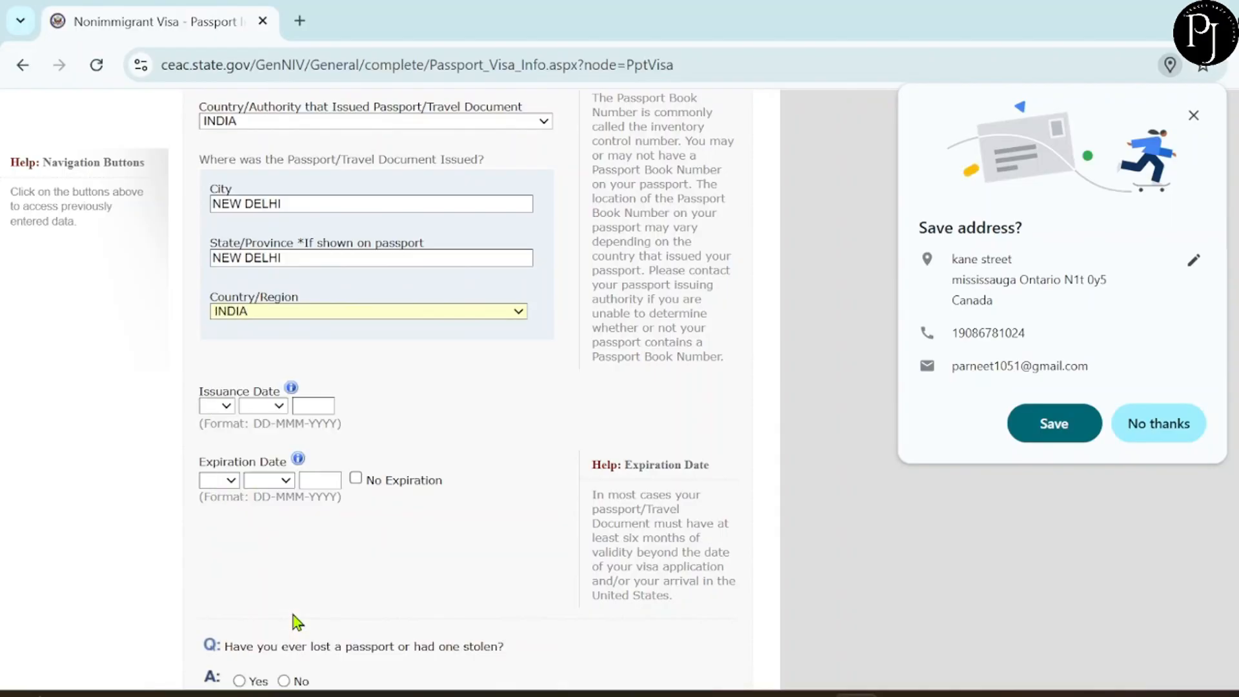
pyautogui.scroll(-1, 299, 578)
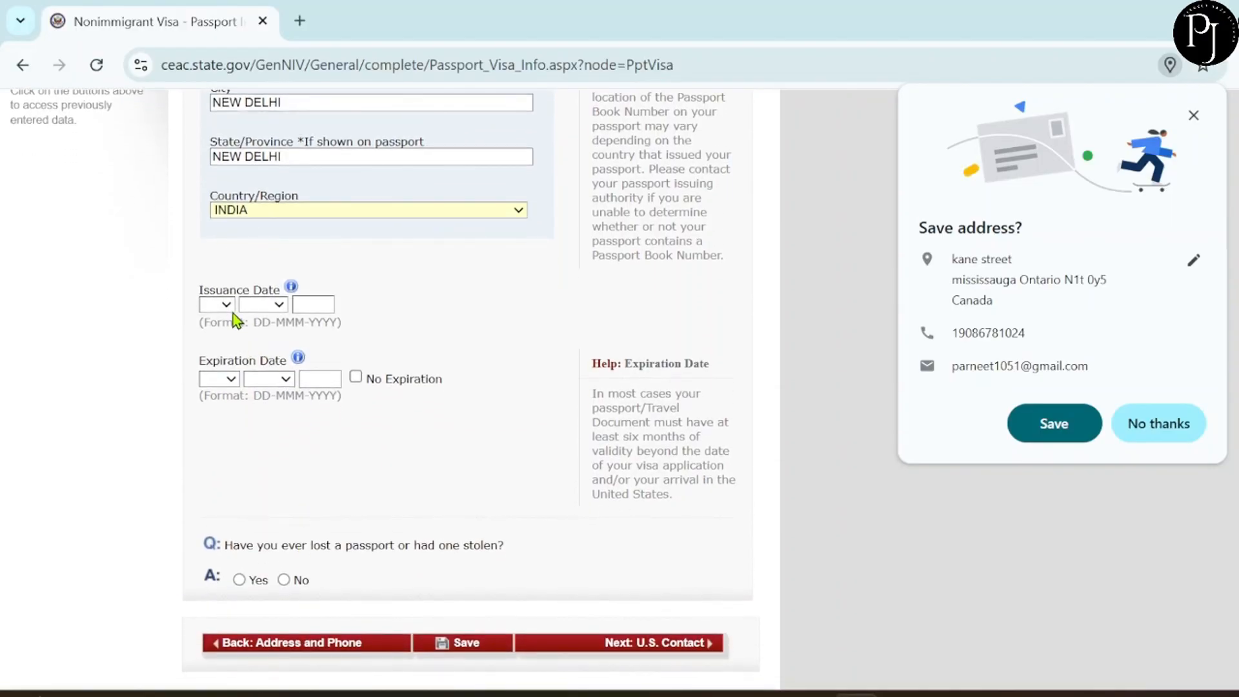
# Set the passport issuance date to 02 FEB 2020.
pyautogui.click(227, 304)
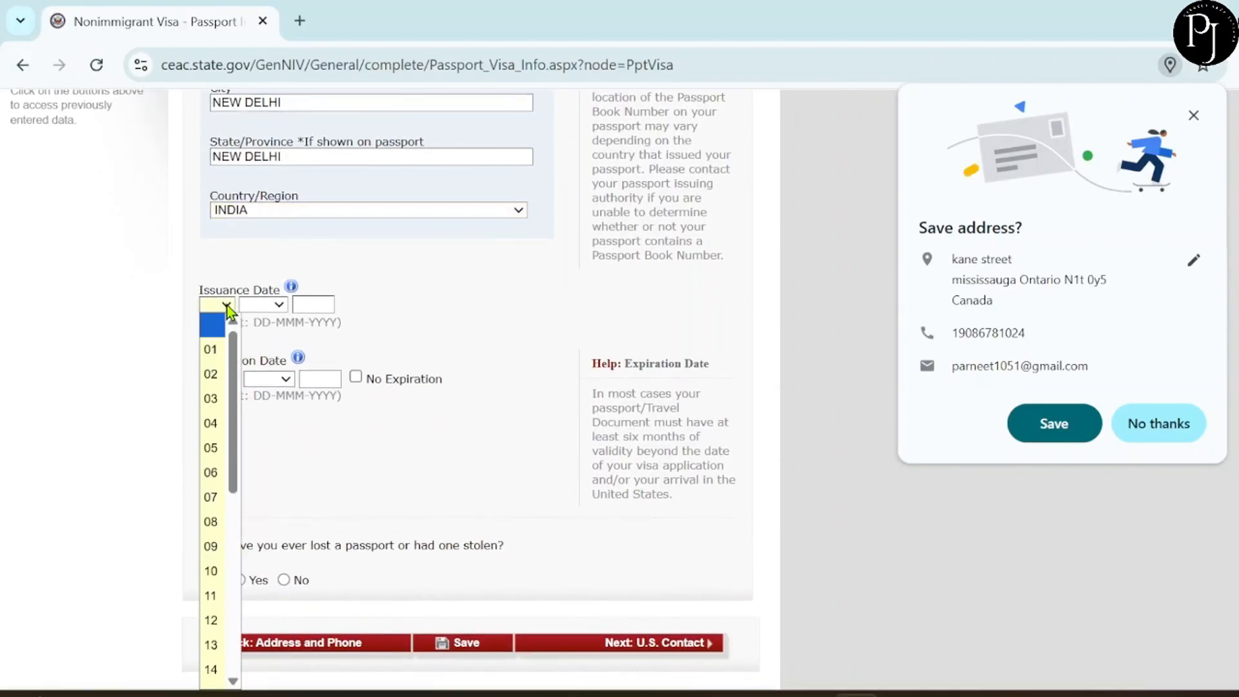
pyautogui.click(213, 369)
pyautogui.click(265, 306)
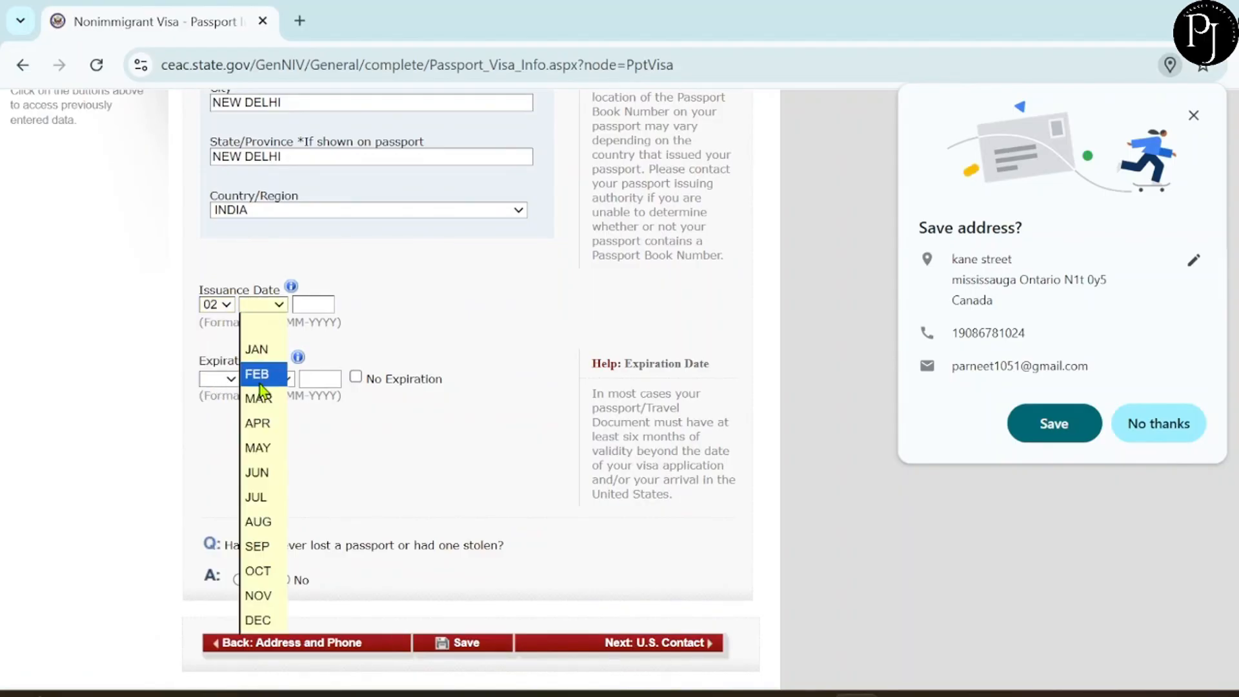
pyautogui.click(260, 378)
pyautogui.click(309, 306)
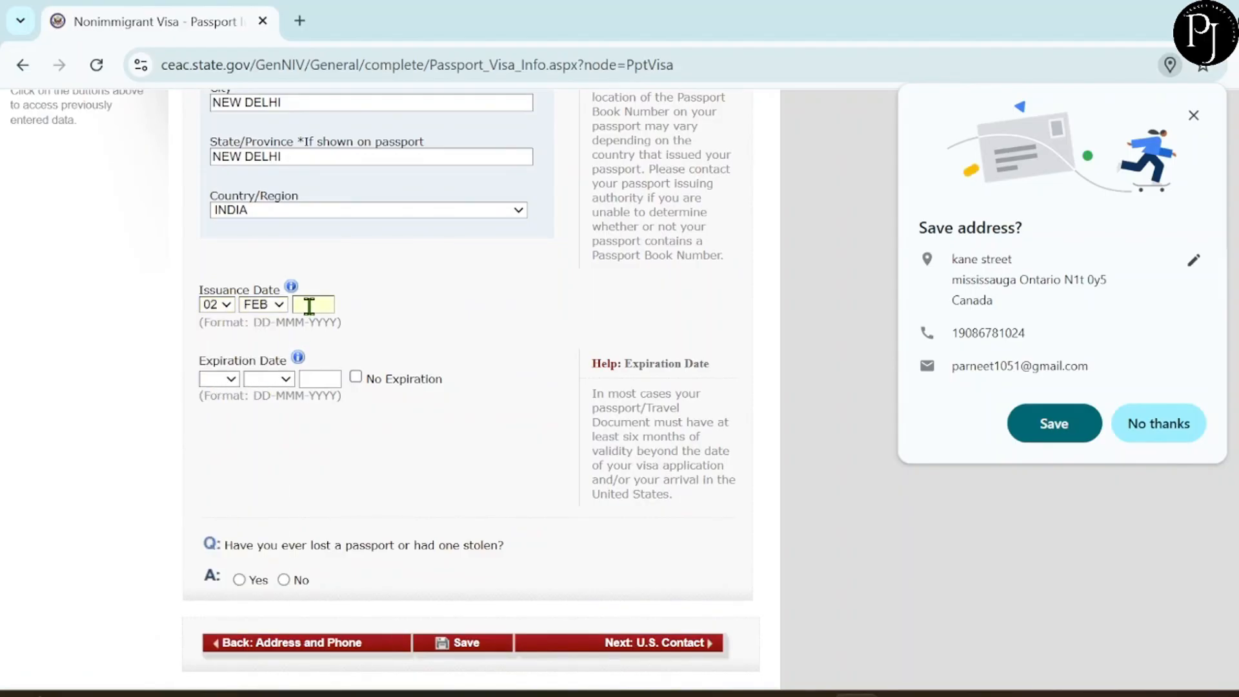
pyautogui.write('2020')
# Set the expiration date to 01 FEB 2030 and answer No to ever losing a passport.
pyautogui.click(219, 379)
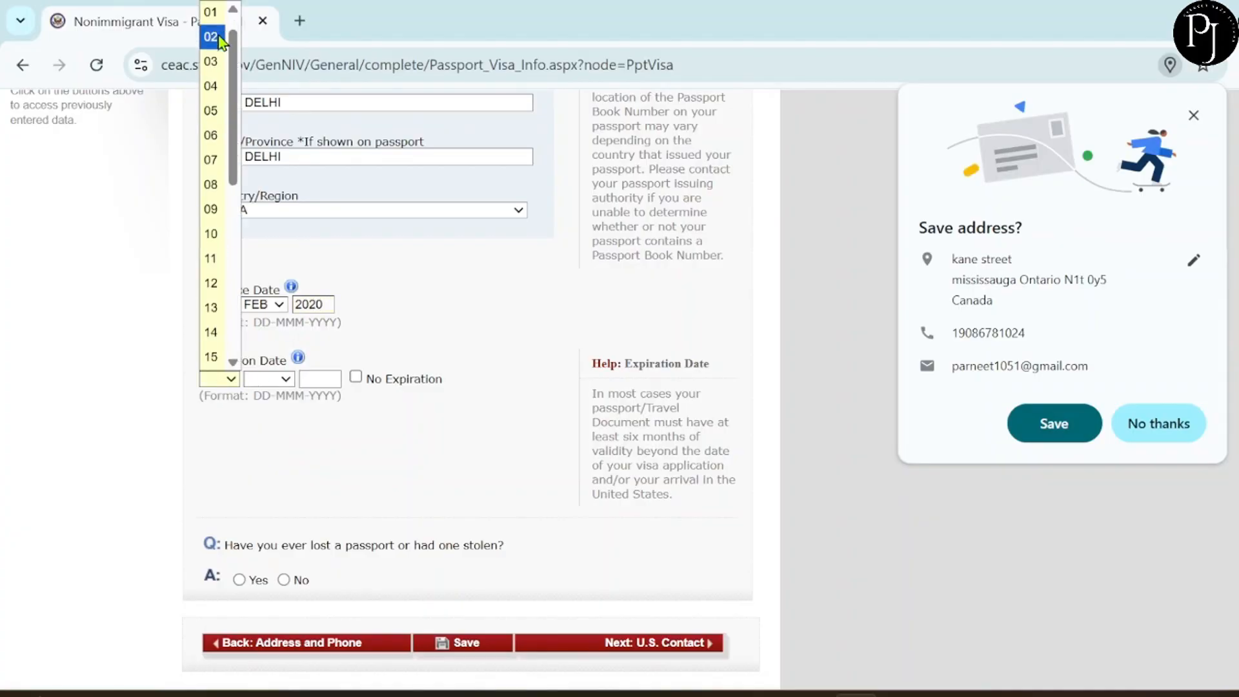
pyautogui.click(213, 13)
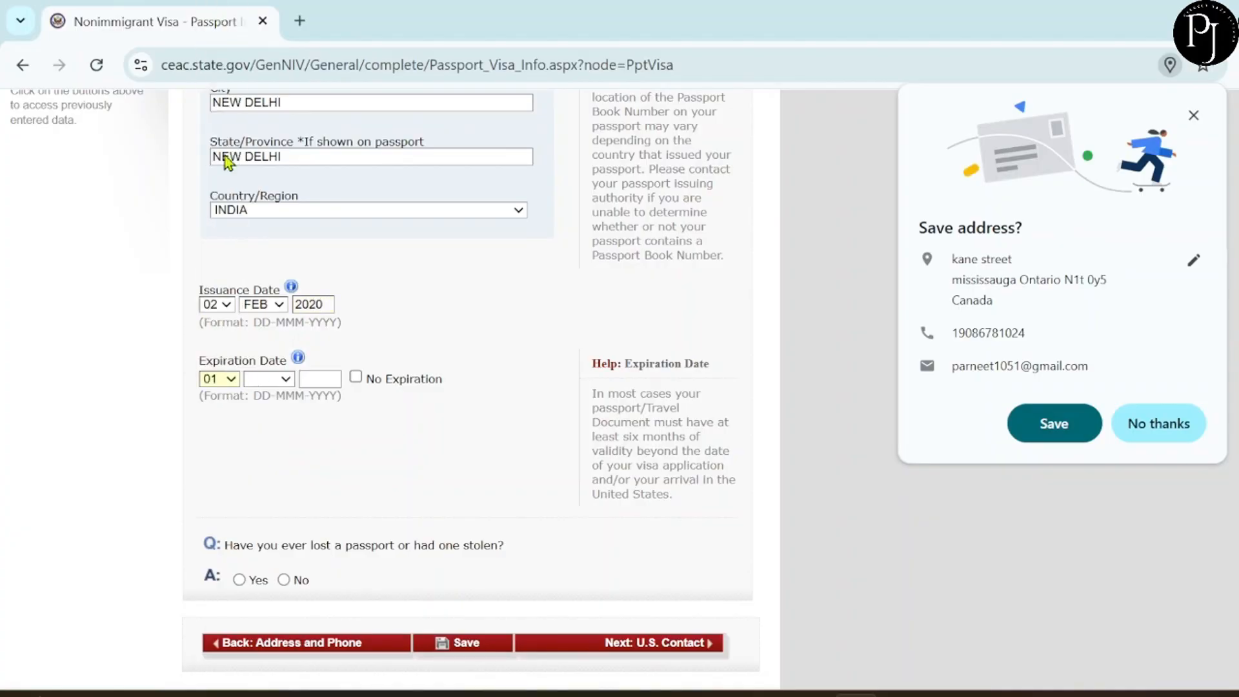
pyautogui.click(268, 380)
pyautogui.click(275, 106)
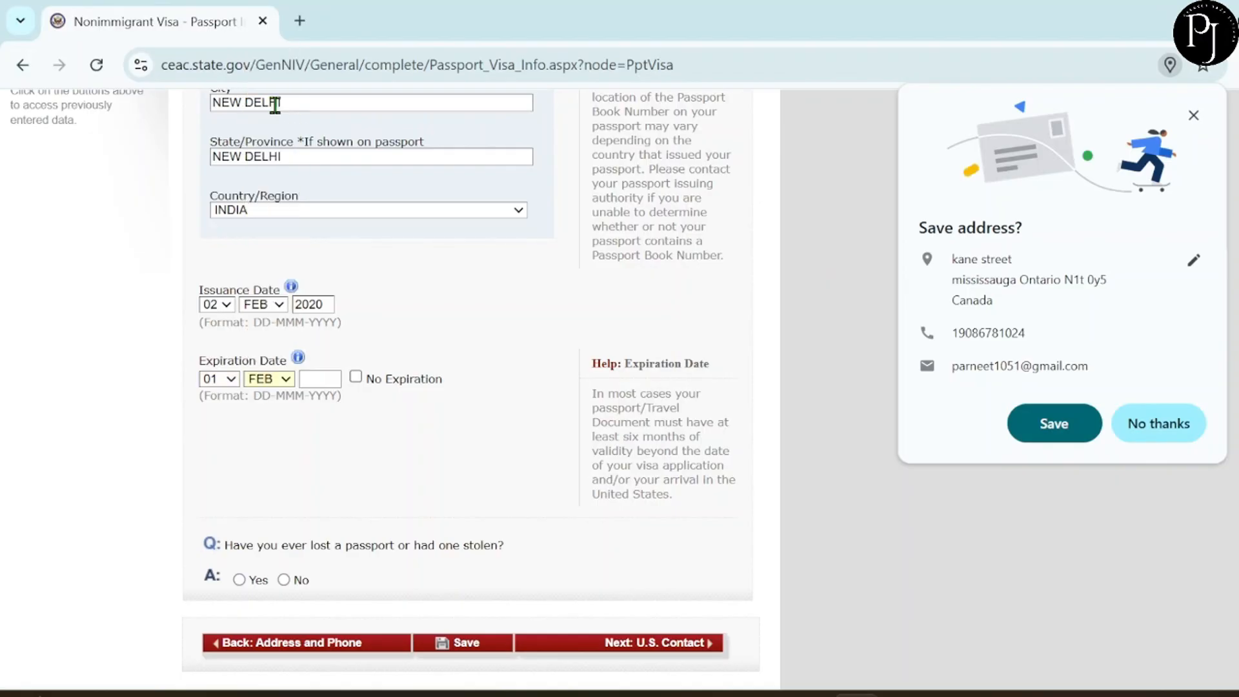
pyautogui.click(318, 378)
pyautogui.write('2030')
pyautogui.scroll(-2, 446, 452)
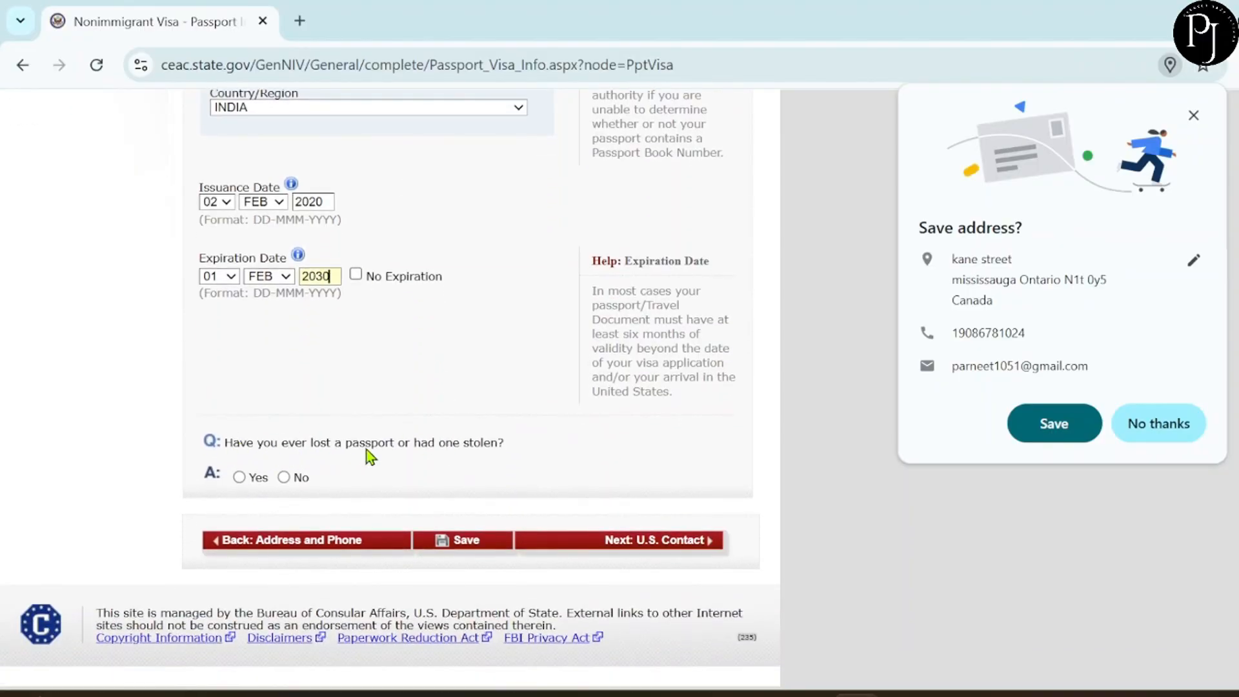
pyautogui.click(284, 477)
pyautogui.scroll(3, 553, 484)
pyautogui.scroll(-3, 554, 484)
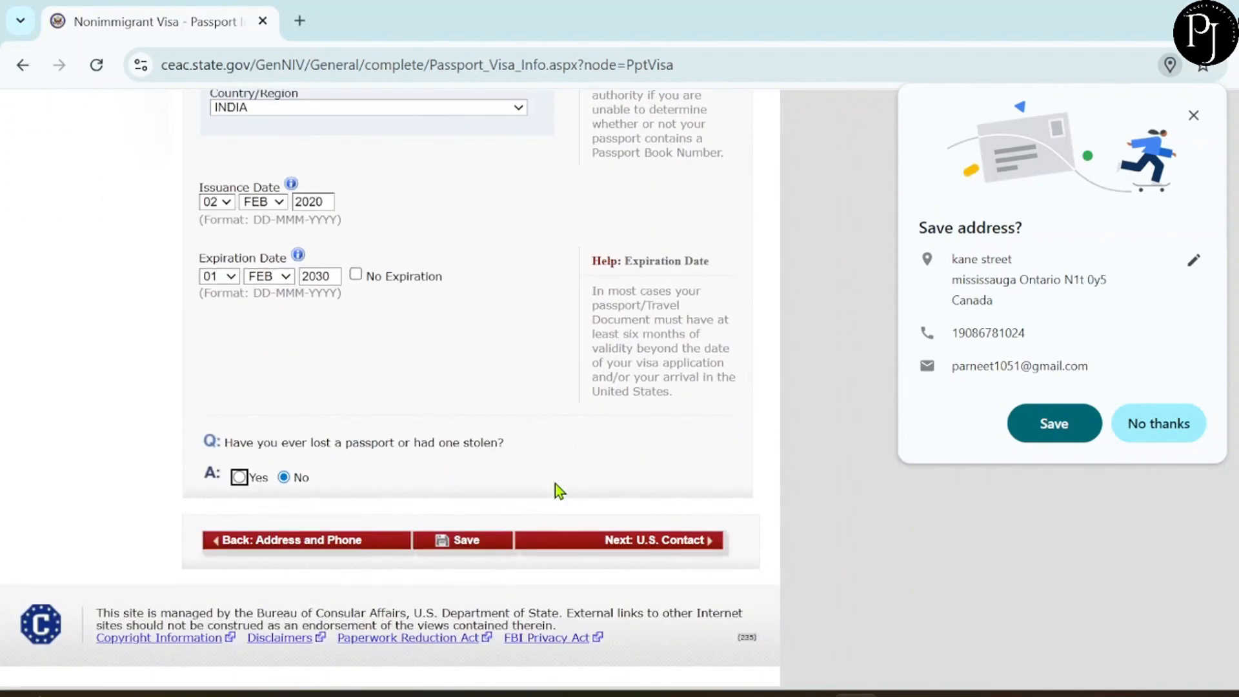
# On the U.S. Contact page, mark the contact person unknown and enter organization ABC HOTEL.
pyautogui.click(671, 546)
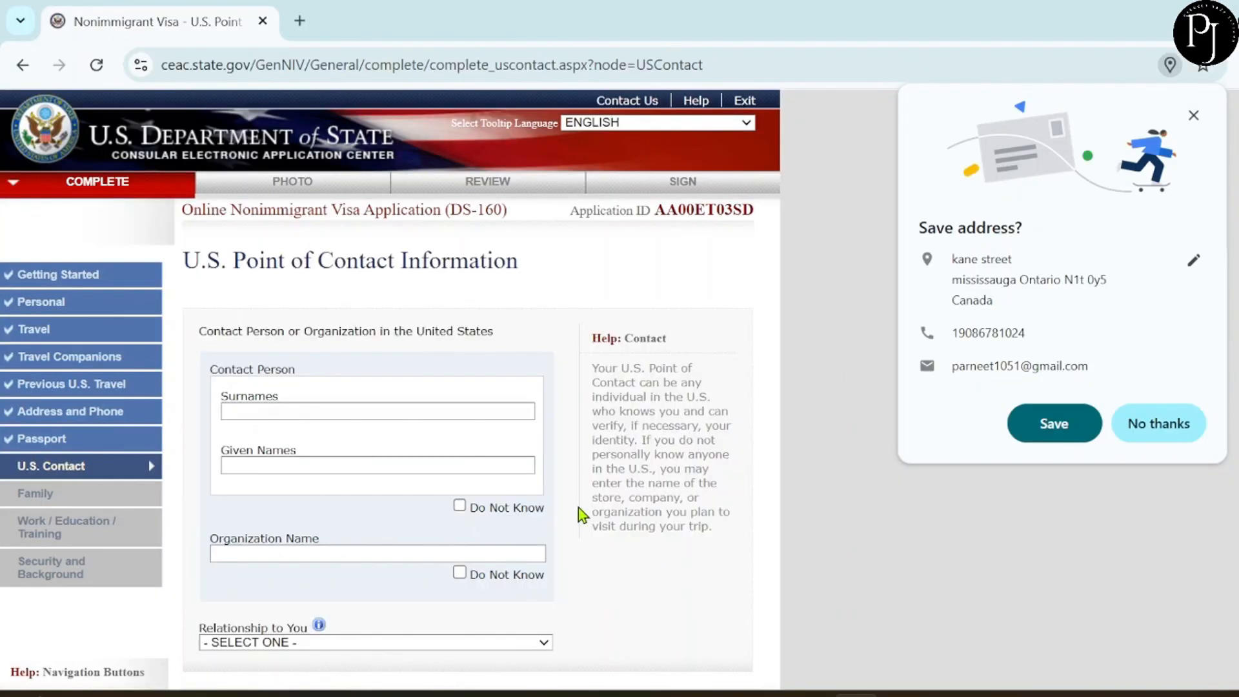
pyautogui.scroll(-1, 578, 509)
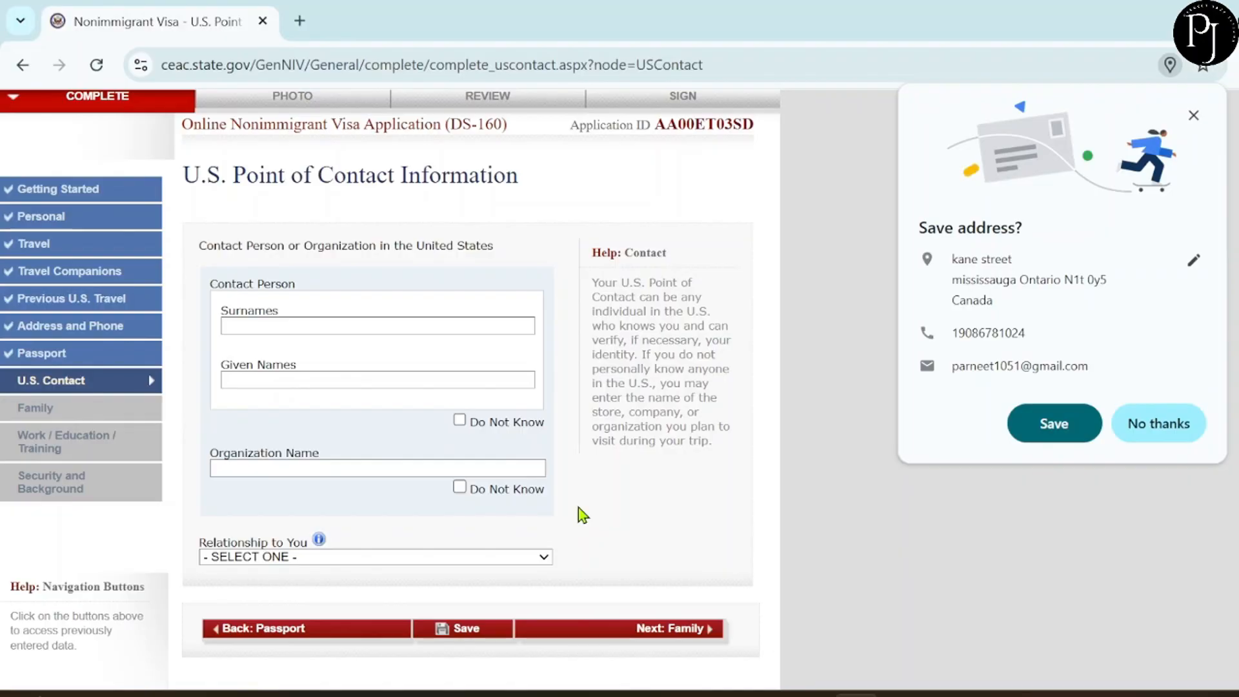
pyautogui.click(459, 420)
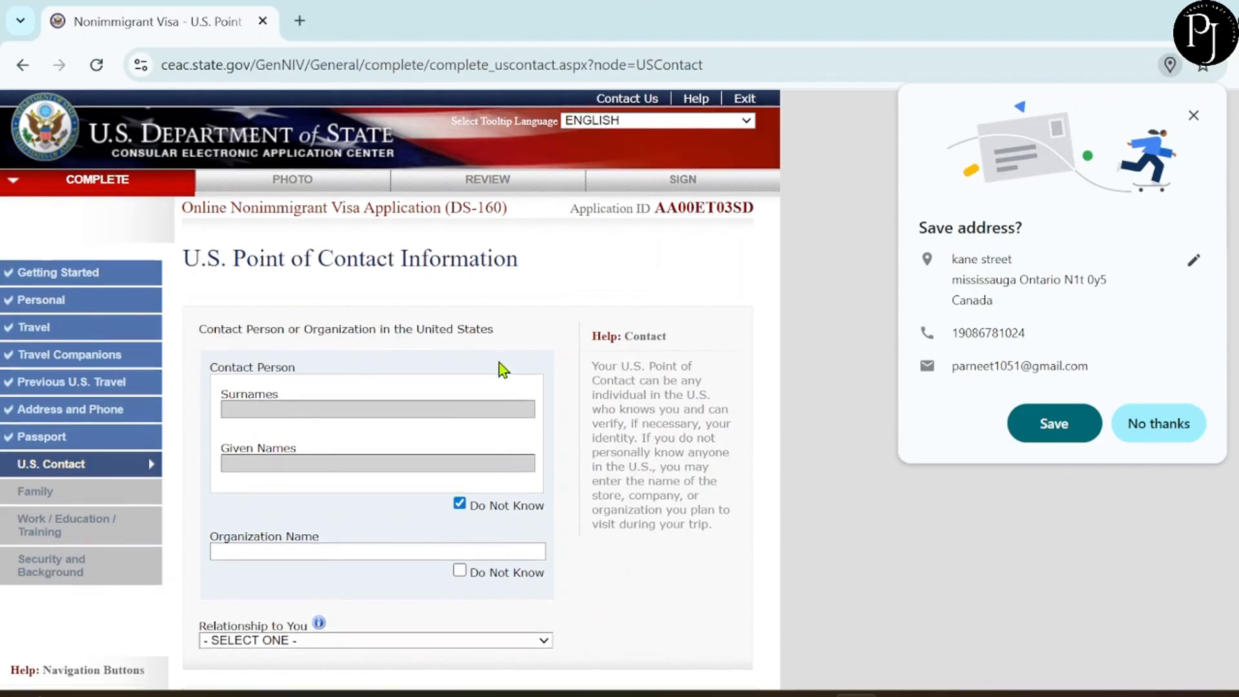
pyautogui.scroll(-2, 500, 366)
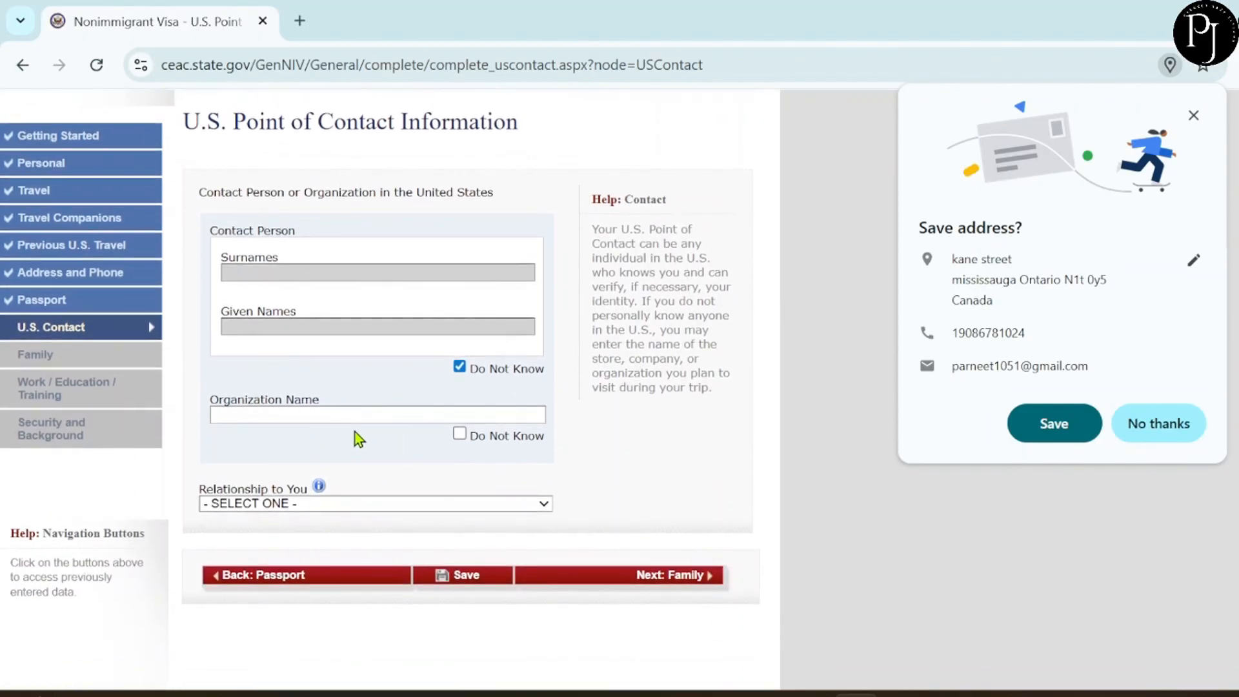
pyautogui.click(330, 412)
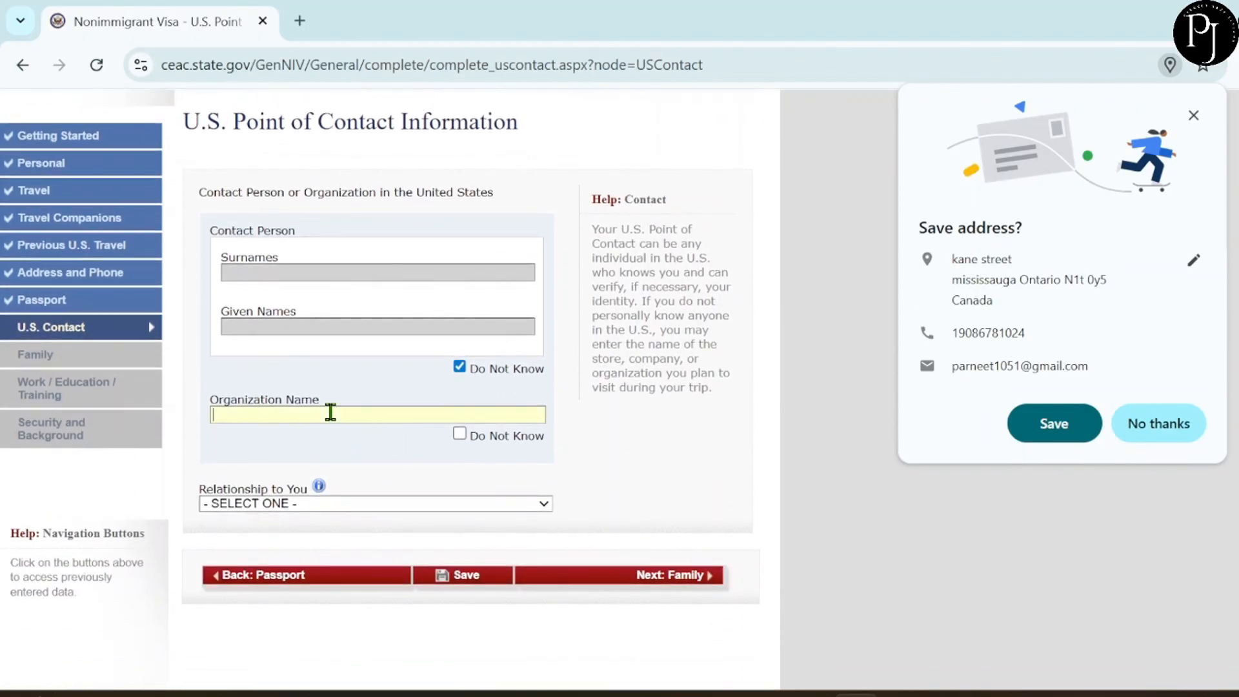
pyautogui.write('ABC HOTEL')
# Keep relationship OTHER, fill the contact's street address, and choose NEW YORK as state.
pyautogui.scroll(-1, 354, 462)
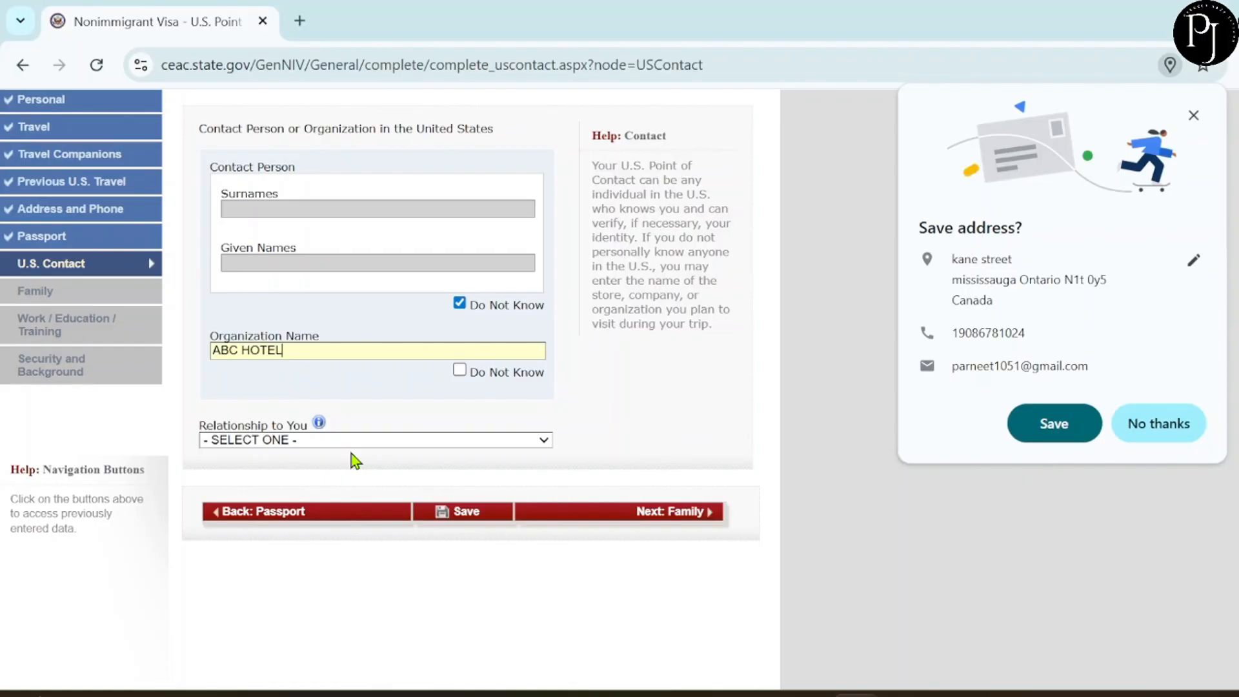
pyautogui.scroll(-1, 356, 461)
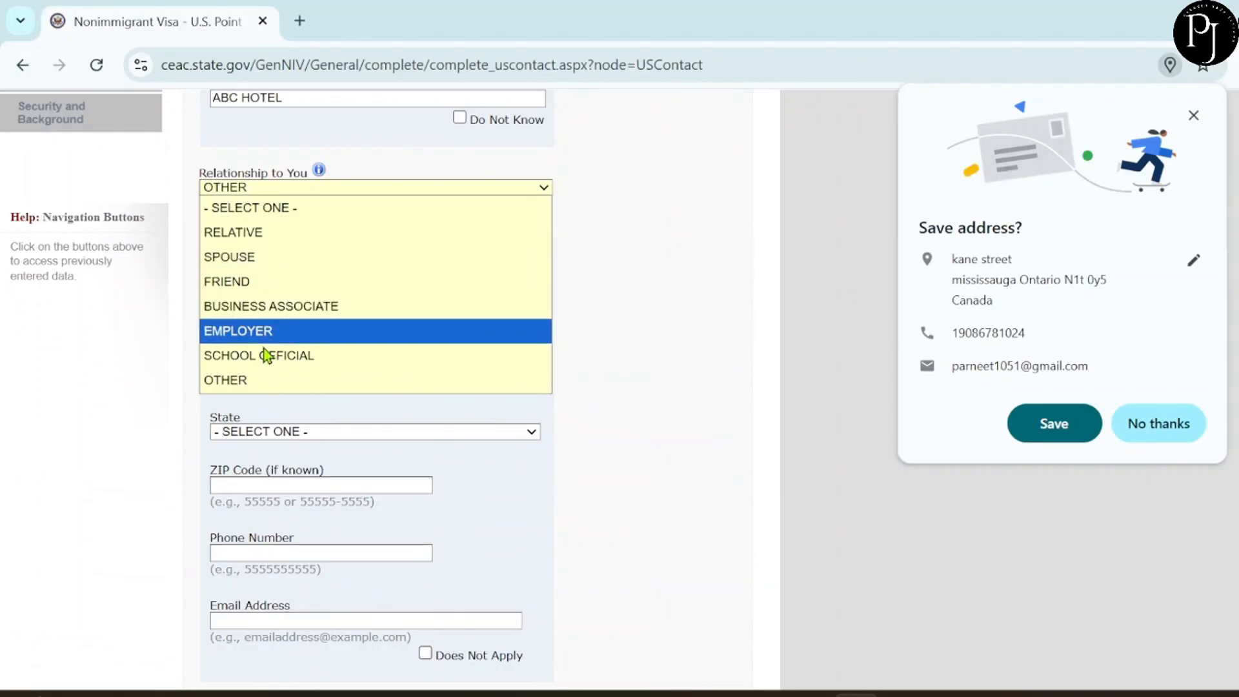
pyautogui.click(258, 380)
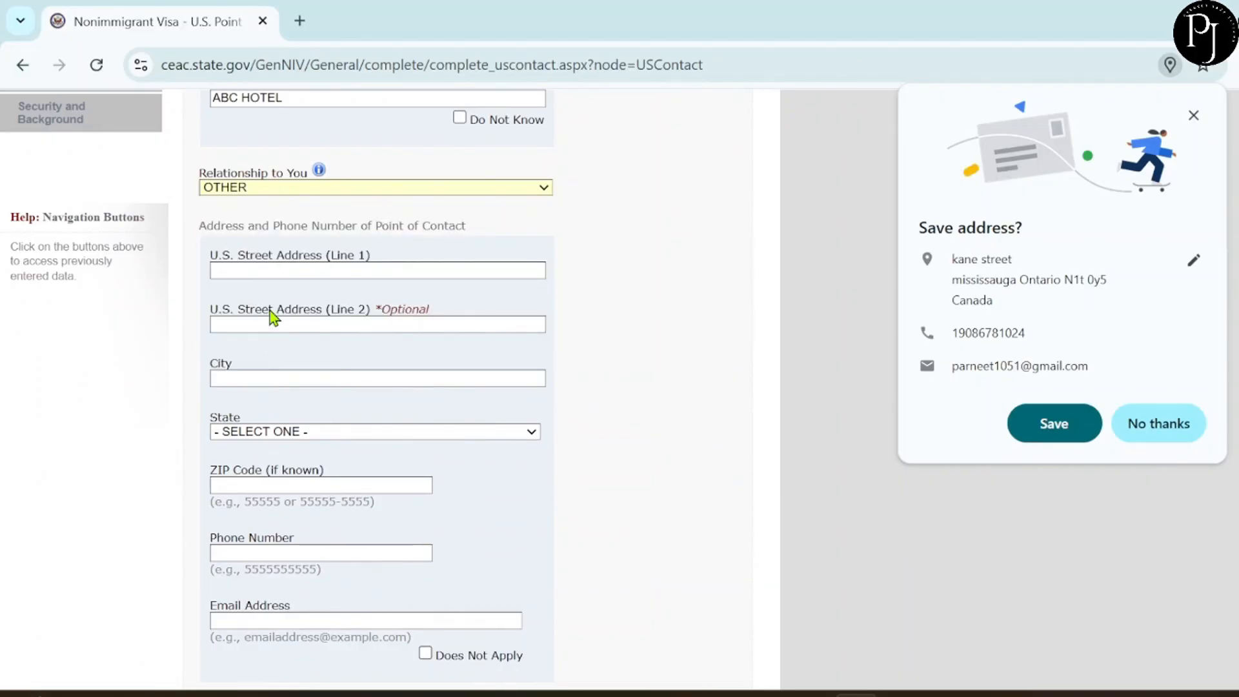
pyautogui.scroll(-1, 271, 316)
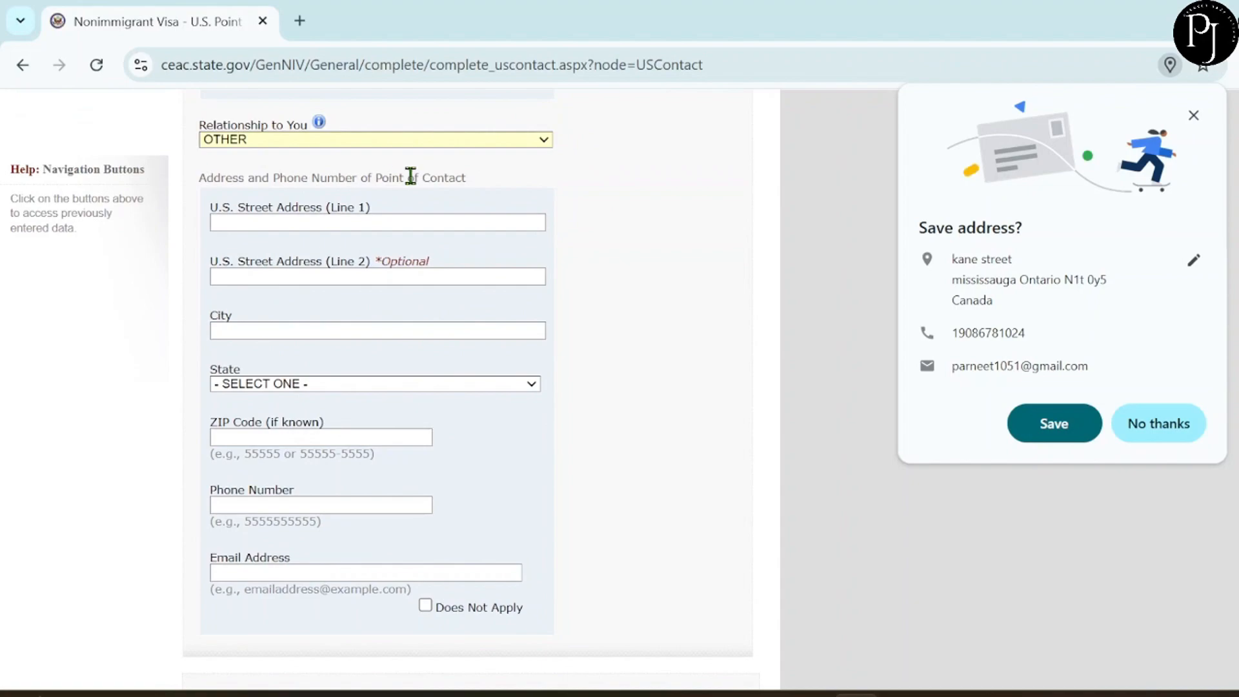
pyautogui.click(298, 222)
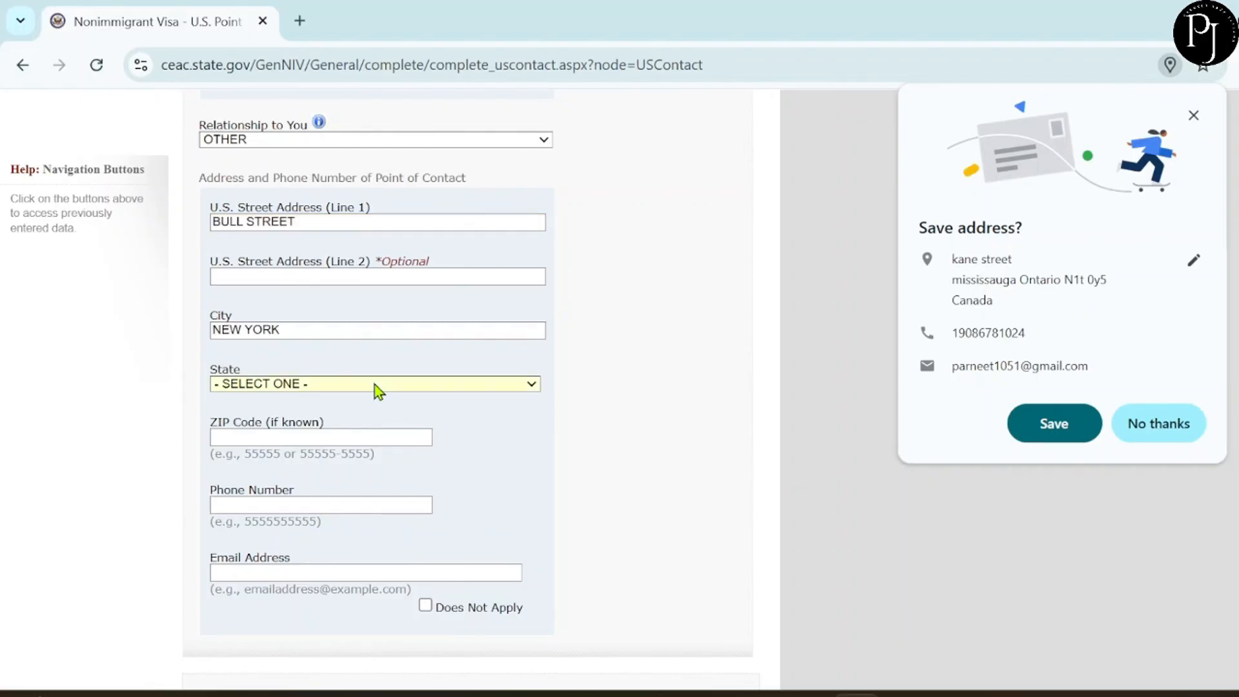
pyautogui.click(377, 386)
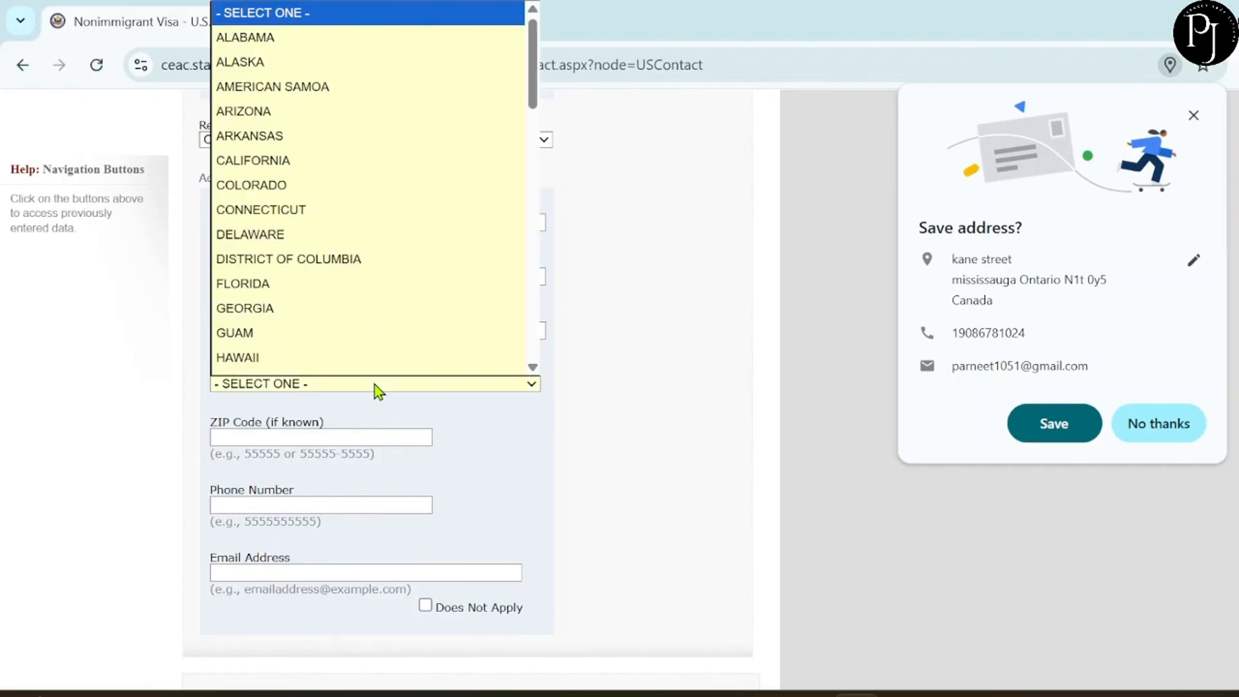
pyautogui.scroll(-8, 332, 307)
pyautogui.click(261, 356)
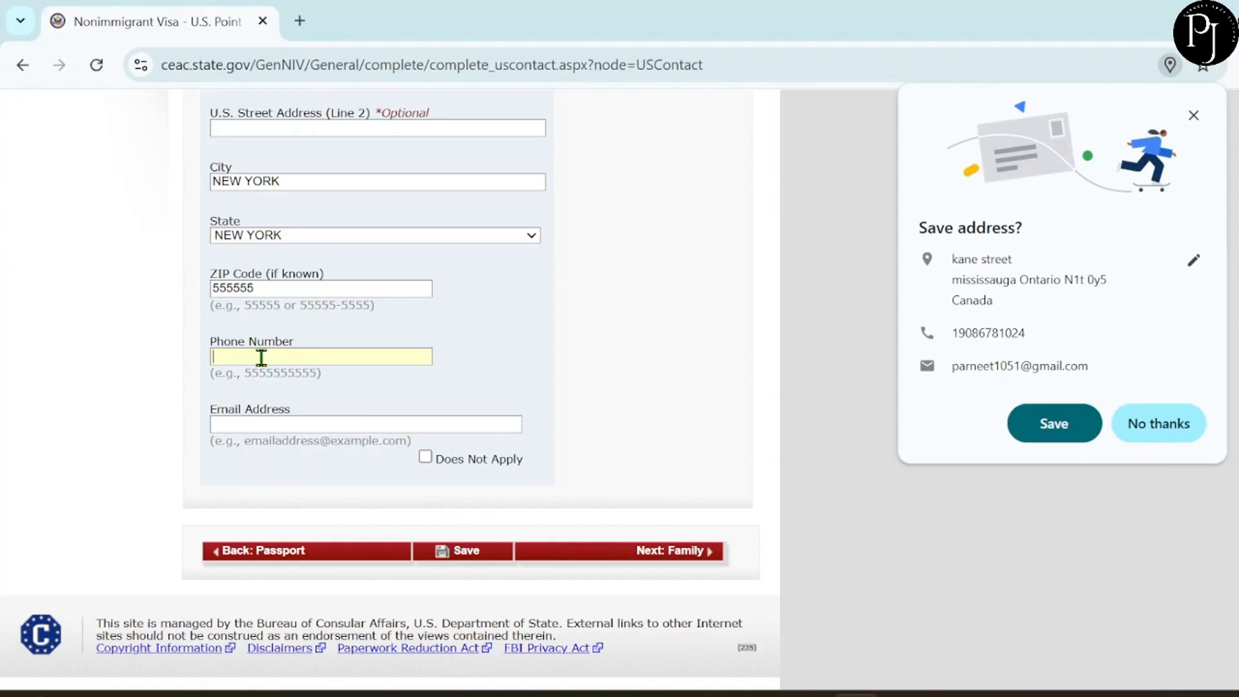
# Enter the hotel's phone number and e-mail address, then continue to the Family page.
pyautogui.click(260, 426)
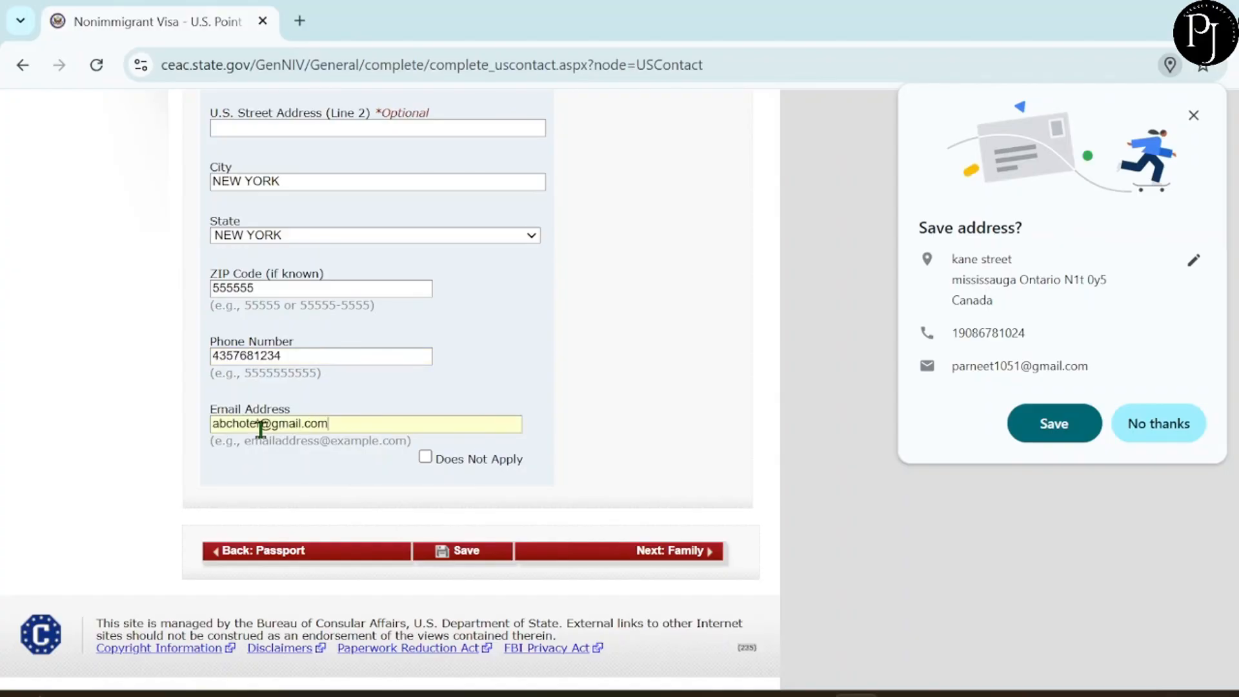
pyautogui.click(658, 551)
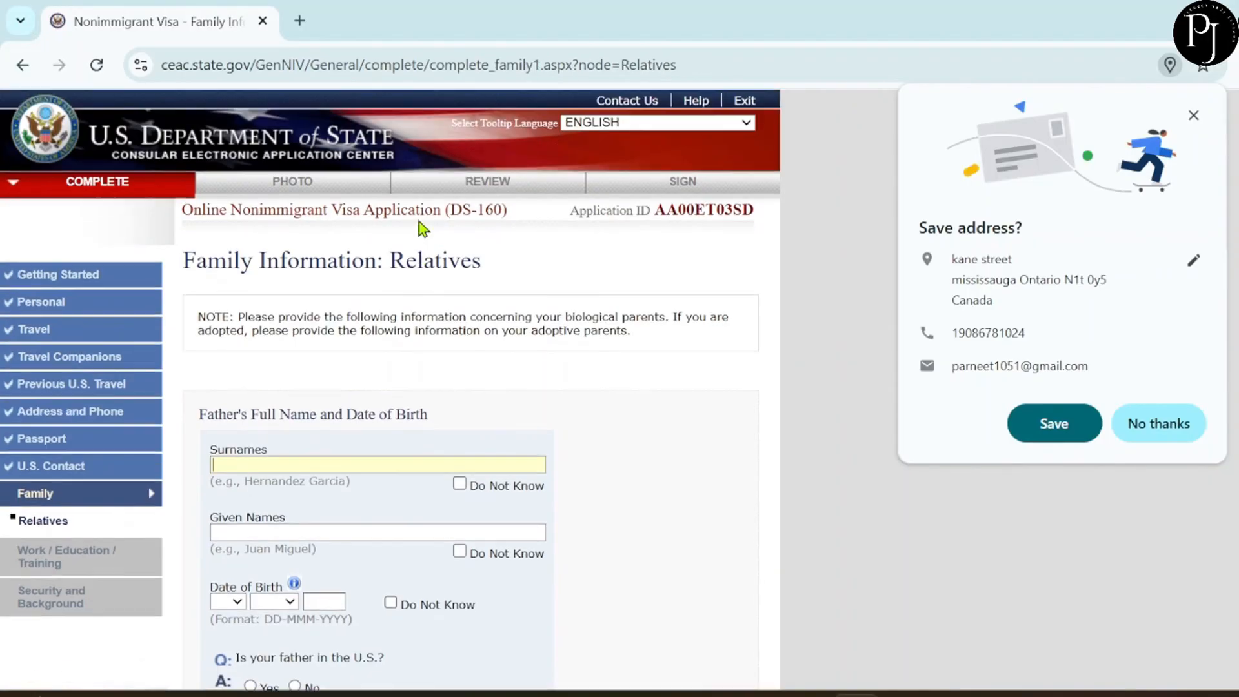
# Complete the father's details with birth year 1976 and answer No to him being in the U.S.
pyautogui.scroll(-1, 419, 227)
pyautogui.scroll(-1, 419, 227)
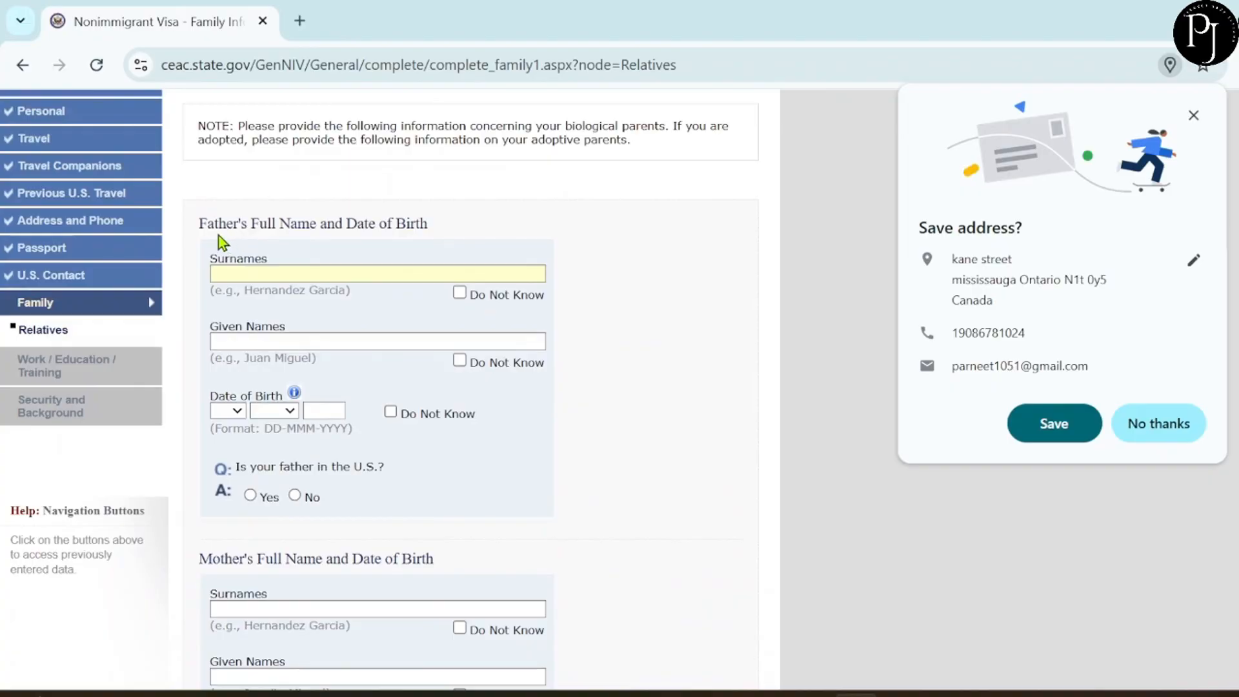
pyautogui.click(310, 272)
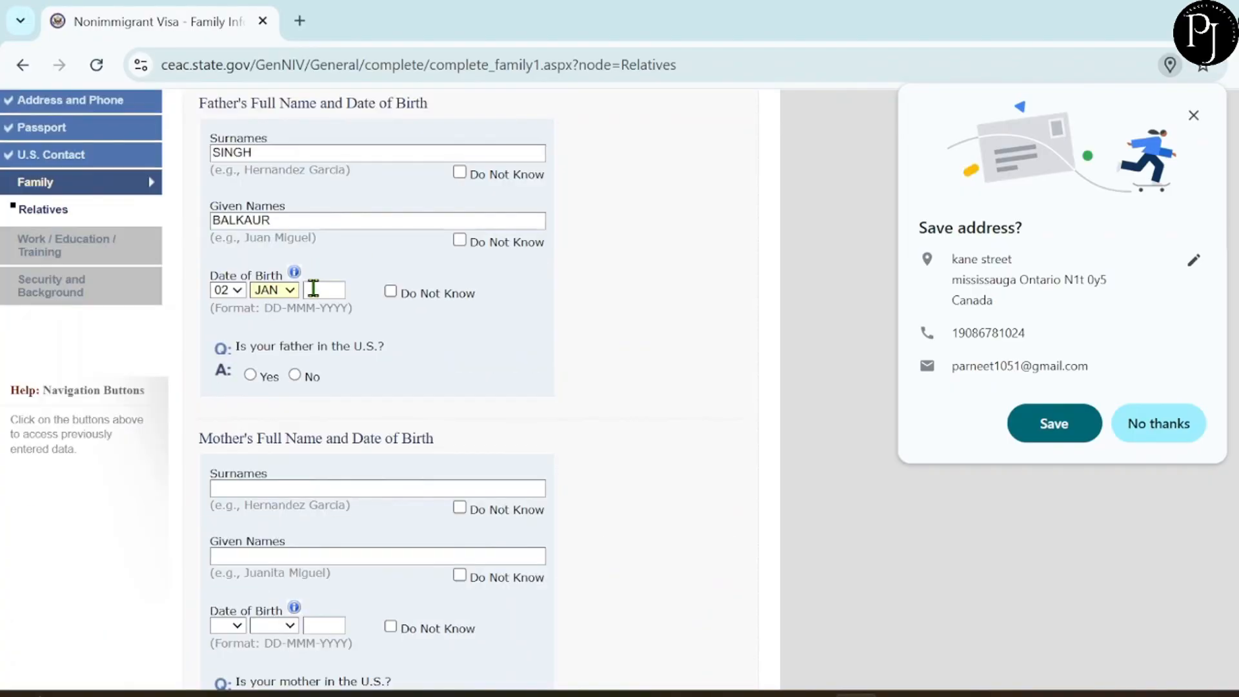
pyautogui.write('1976')
pyautogui.click(392, 348)
pyautogui.scroll(-1, 393, 347)
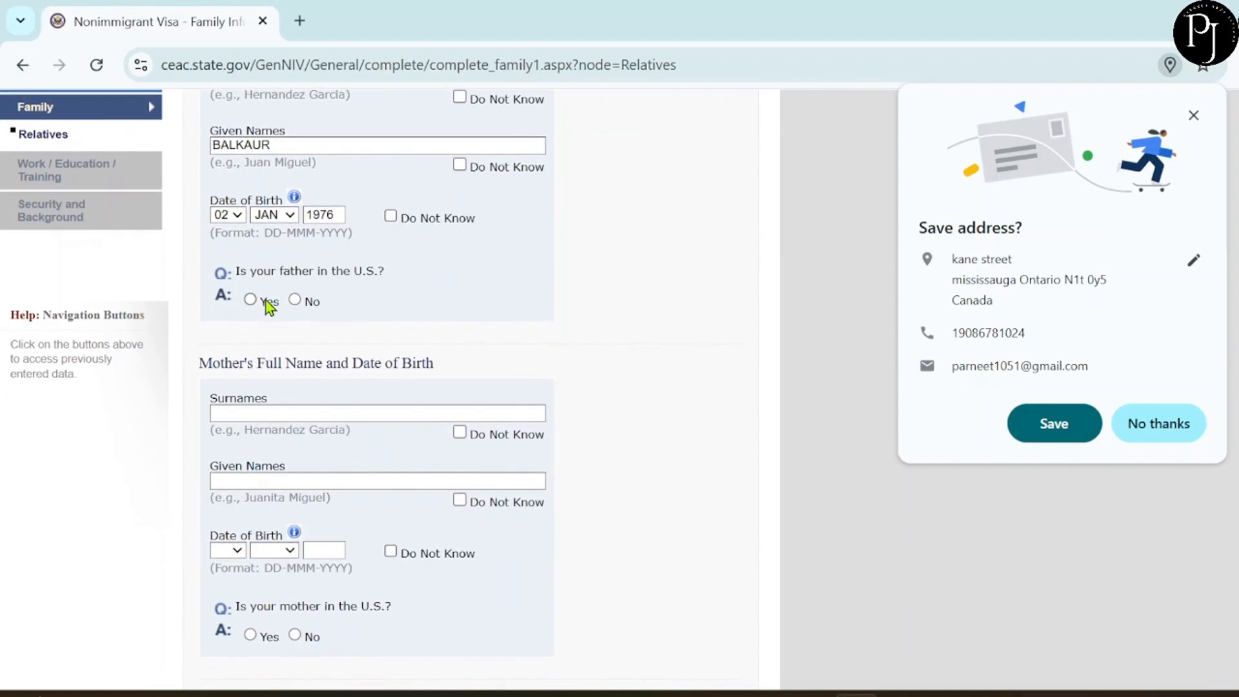
pyautogui.click(309, 301)
# Fill the mother's surname, answer No to her being in the U.S. and to immediate relatives there.
pyautogui.scroll(-8, 412, 310)
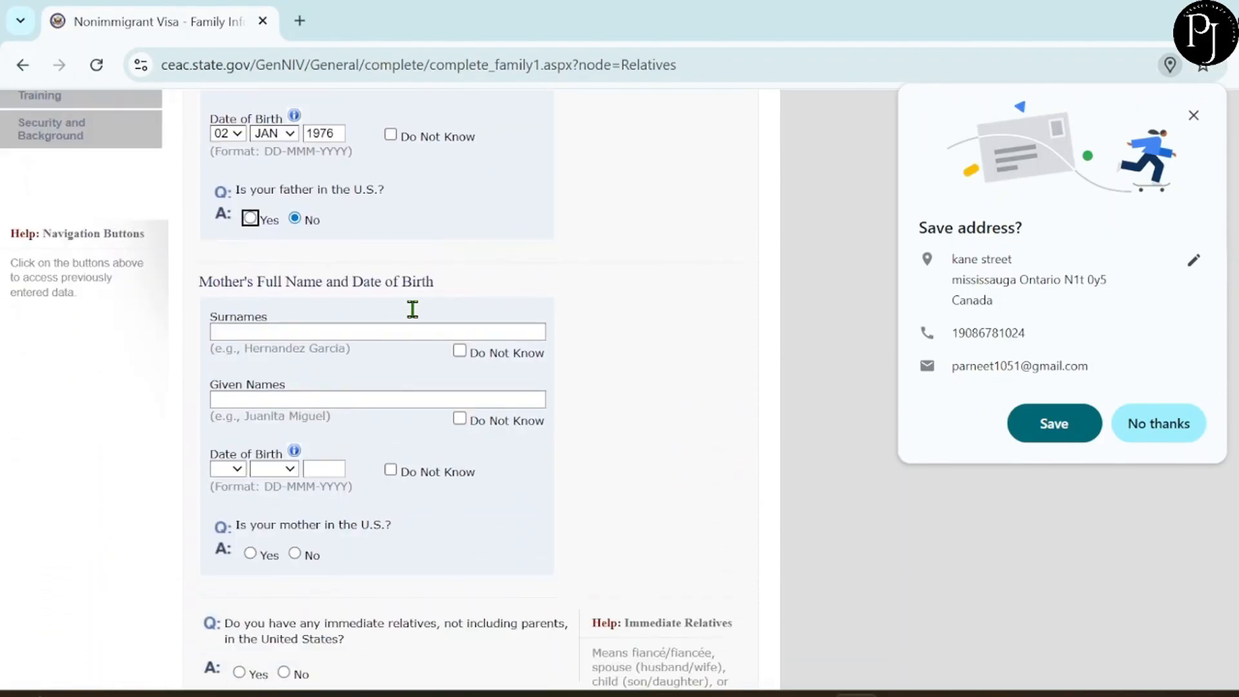
pyautogui.scroll(2, 264, 244)
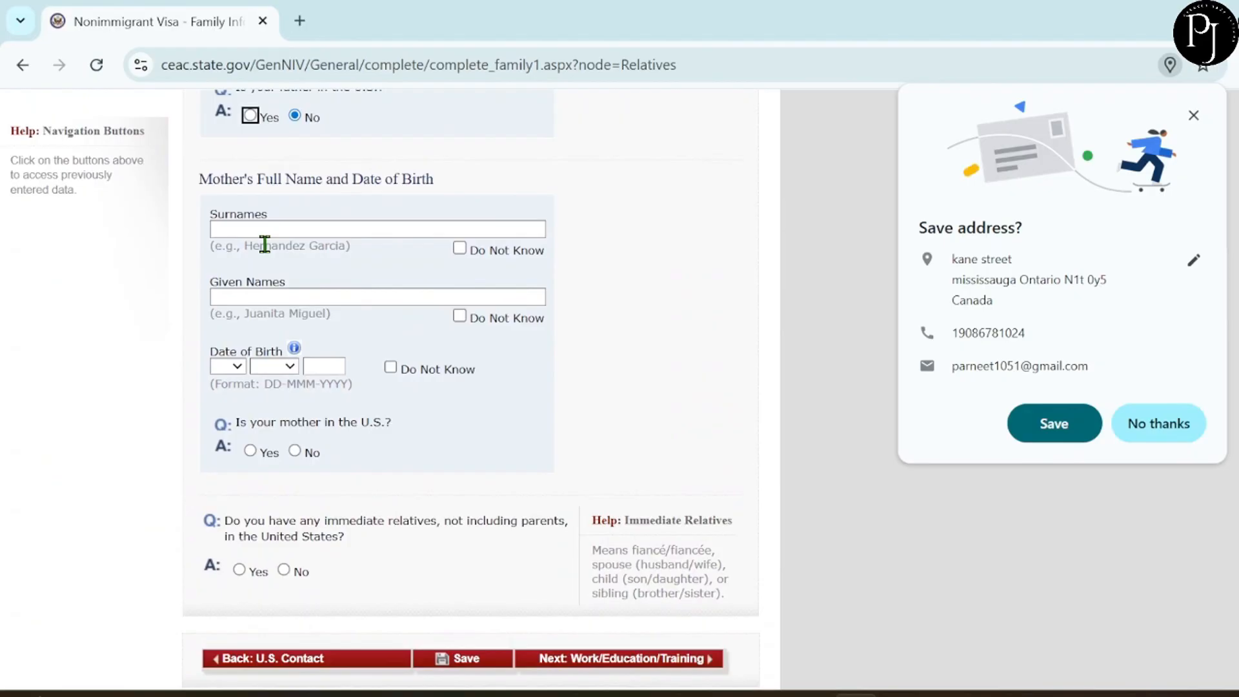
pyautogui.click(226, 226)
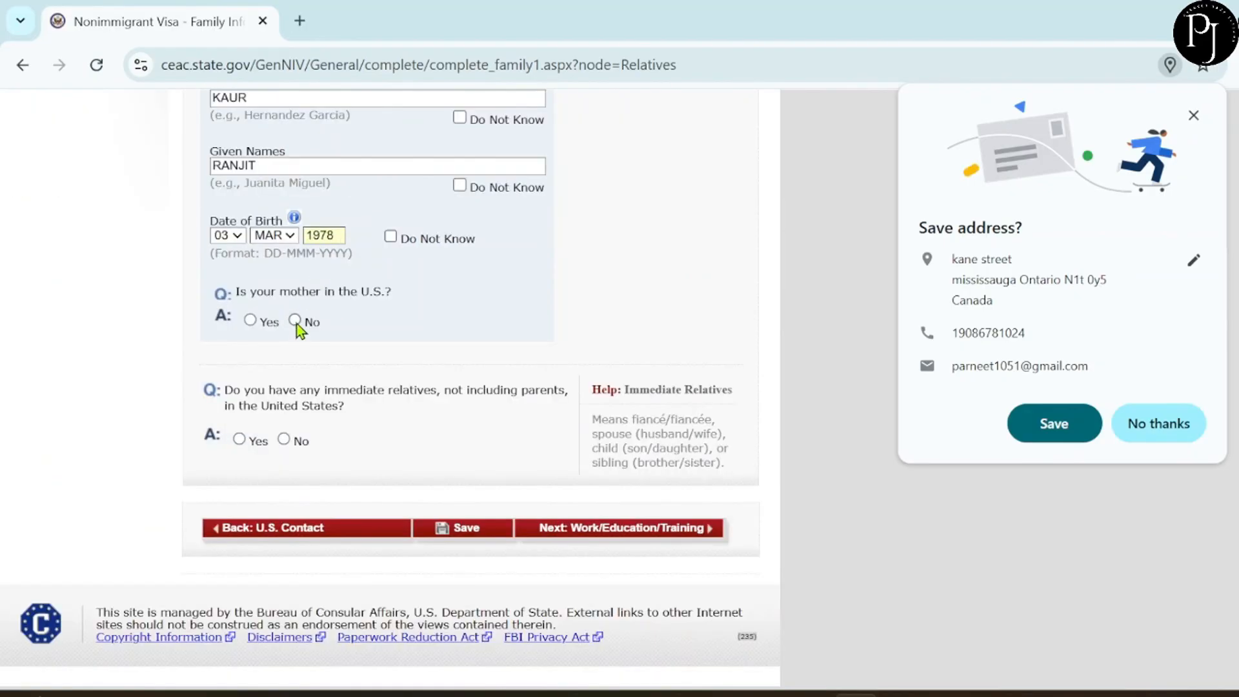
pyautogui.click(294, 320)
pyautogui.scroll(5, 377, 334)
pyautogui.scroll(-5, 377, 334)
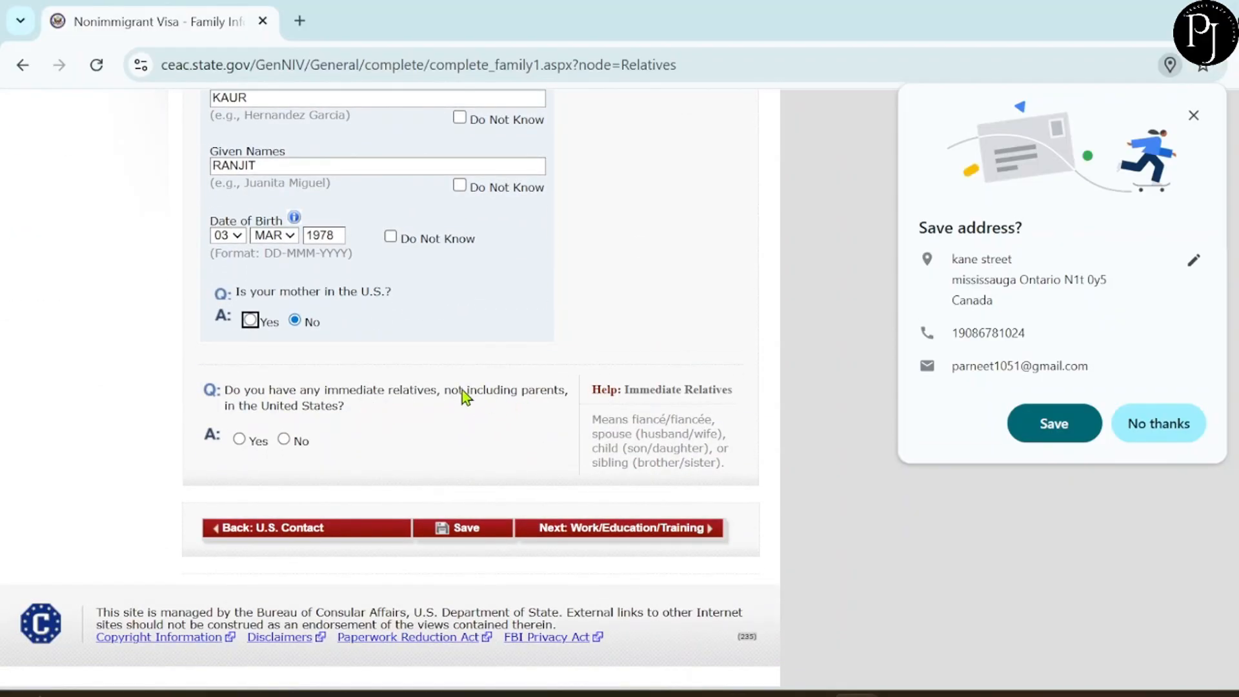
pyautogui.click(284, 440)
# Answer No to other relatives in the U.S. and continue to Work/Education/Training.
pyautogui.scroll(4, 284, 439)
pyautogui.scroll(-4, 360, 446)
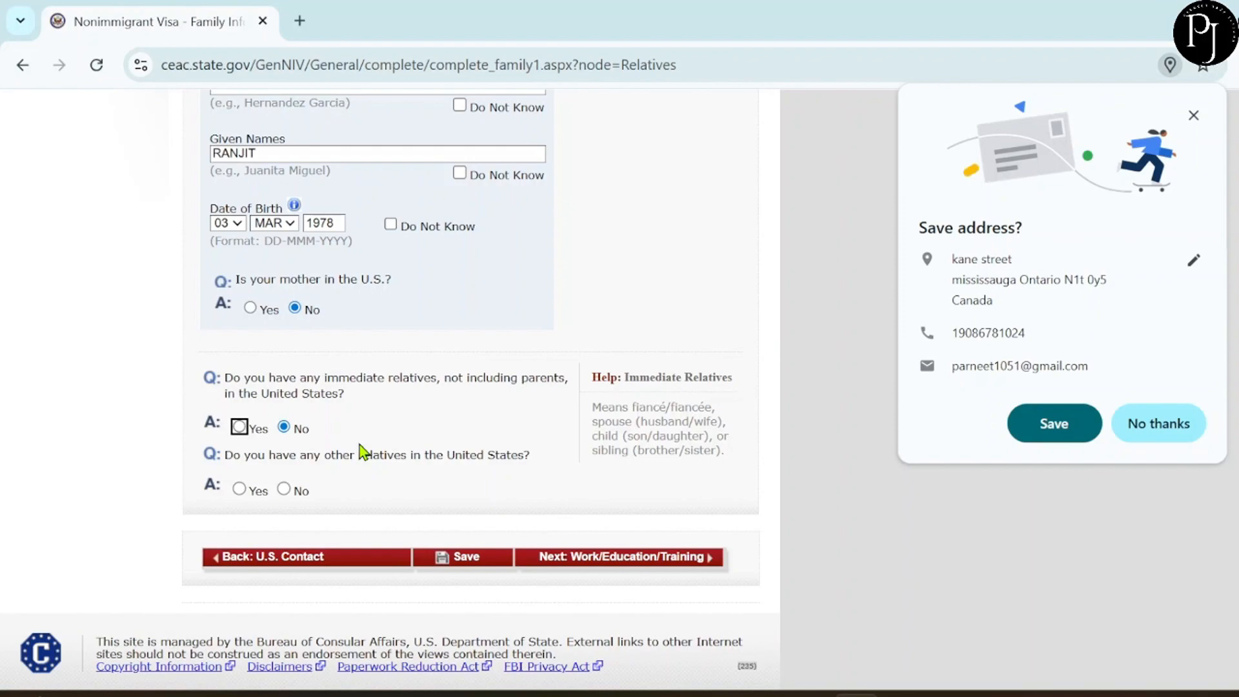
pyautogui.click(283, 488)
pyautogui.scroll(3, 282, 489)
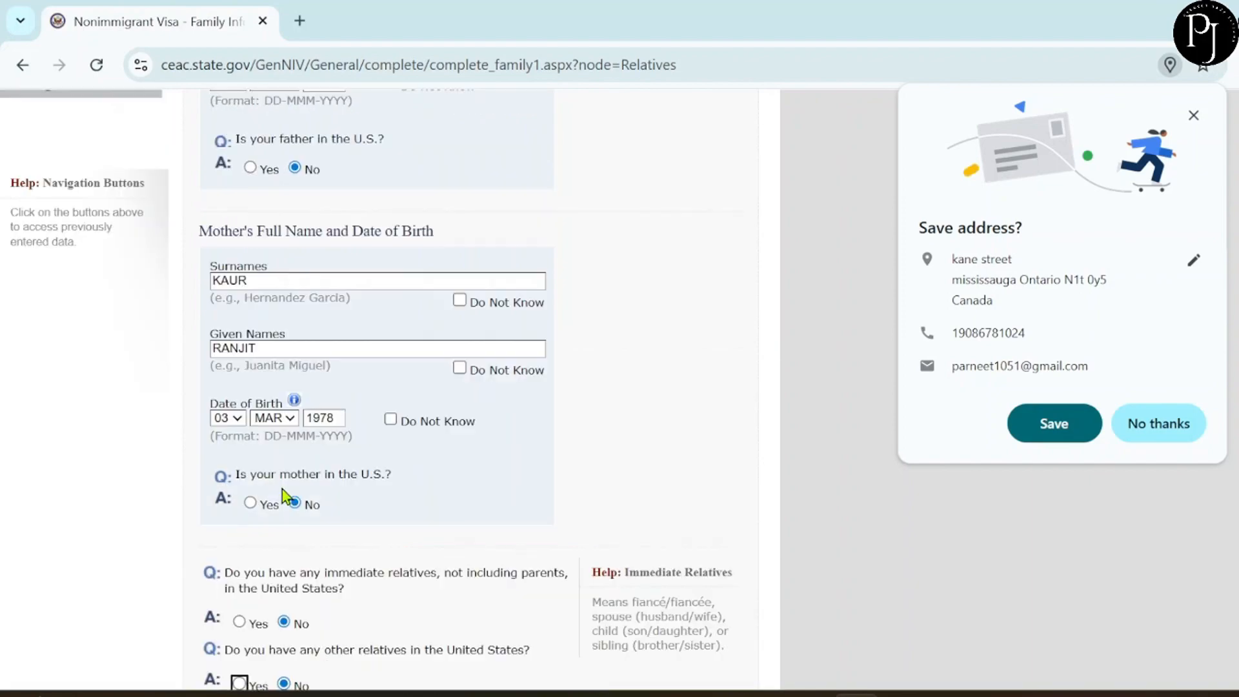
pyautogui.scroll(-2, 419, 494)
pyautogui.scroll(-2, 423, 489)
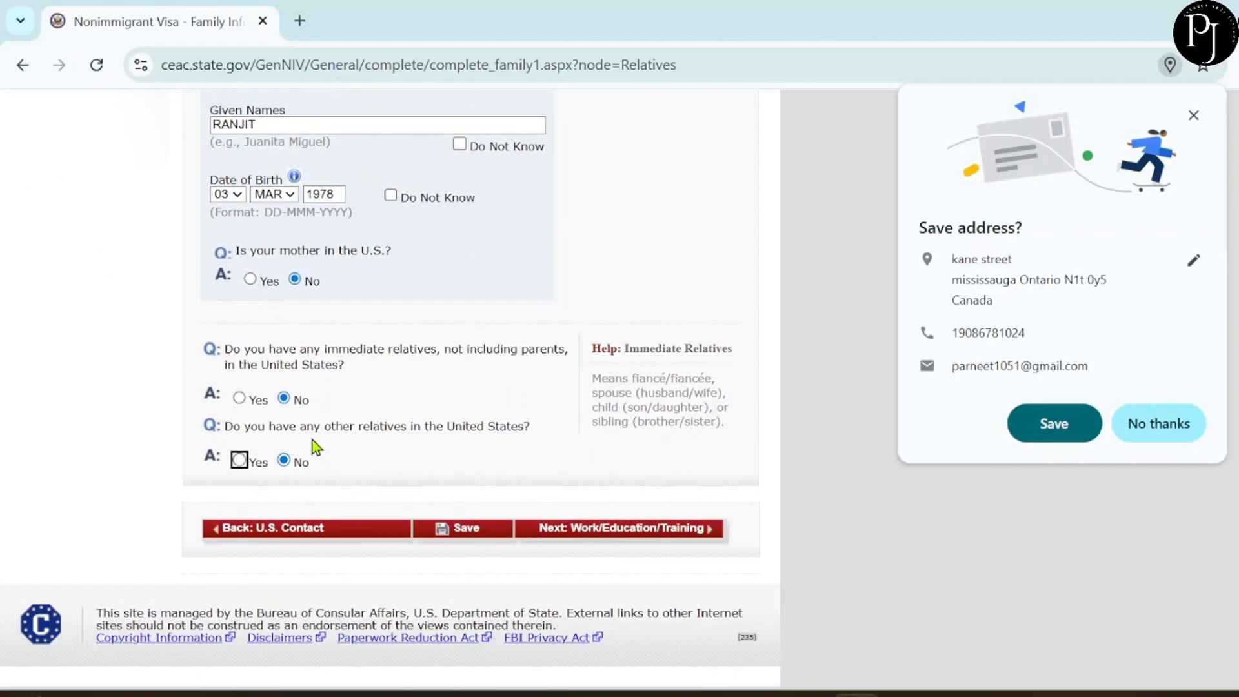
pyautogui.click(672, 531)
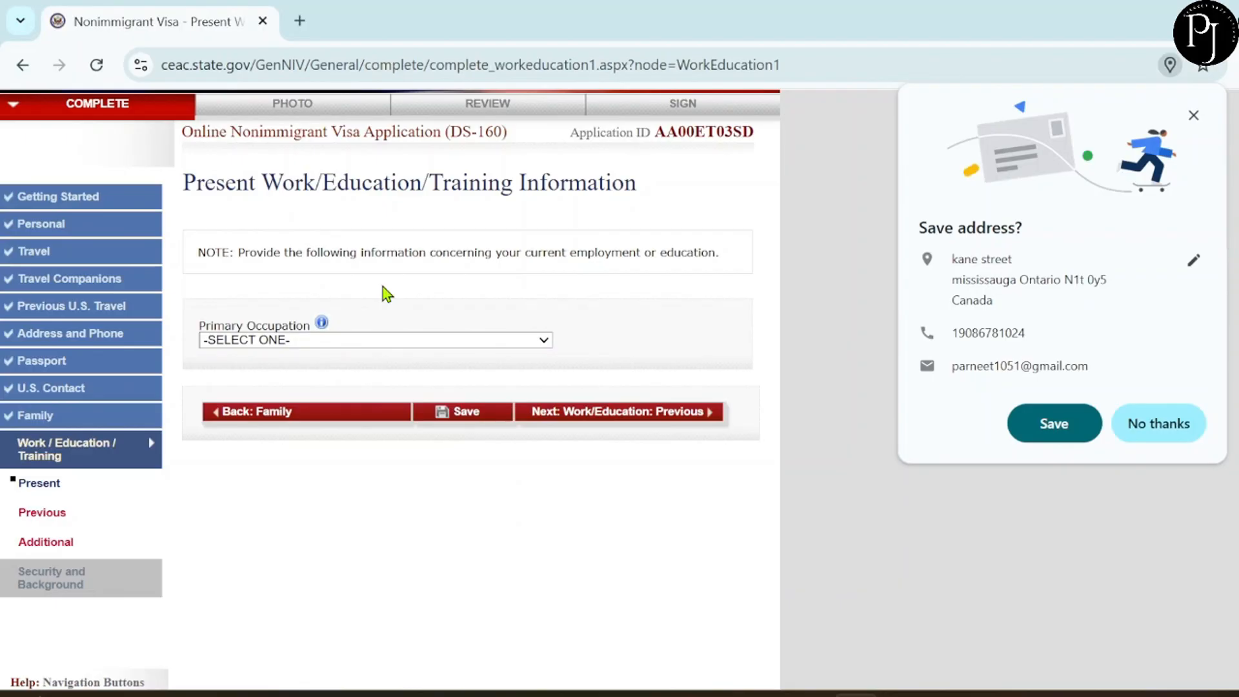
# Choose STUDENT as the primary occupation and review the newly shown school name and address fields.
pyautogui.click(326, 340)
pyautogui.scroll(-3, 377, 528)
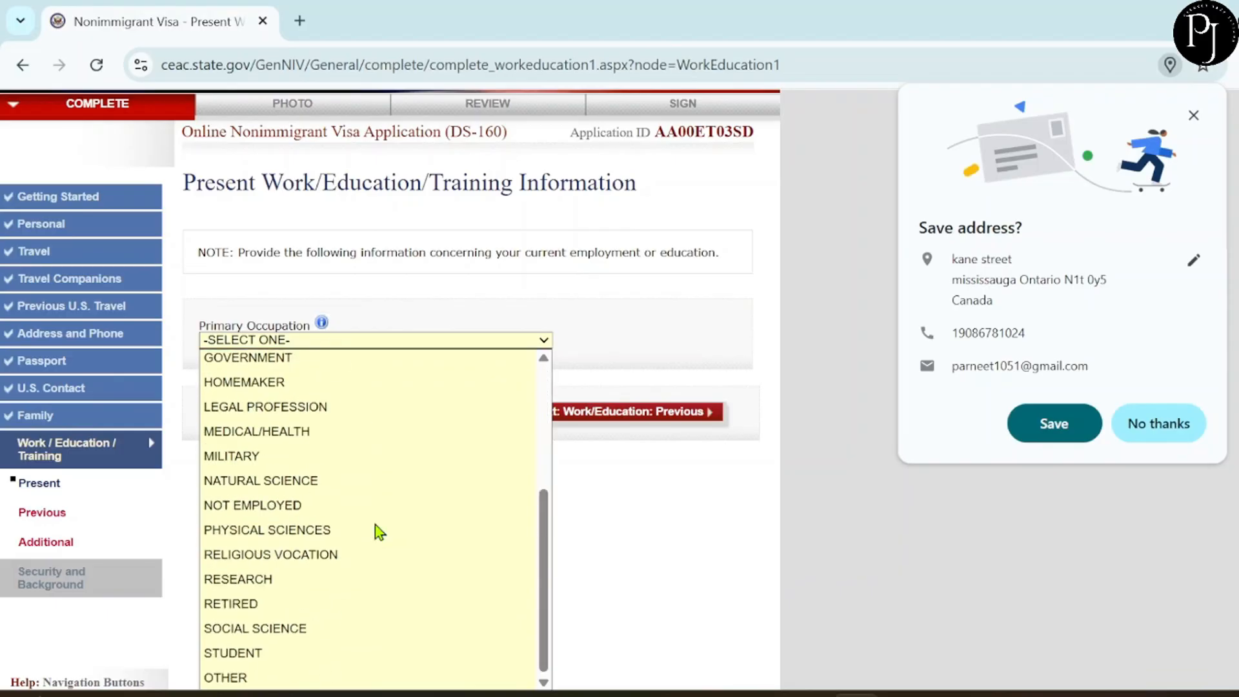
pyautogui.click(337, 653)
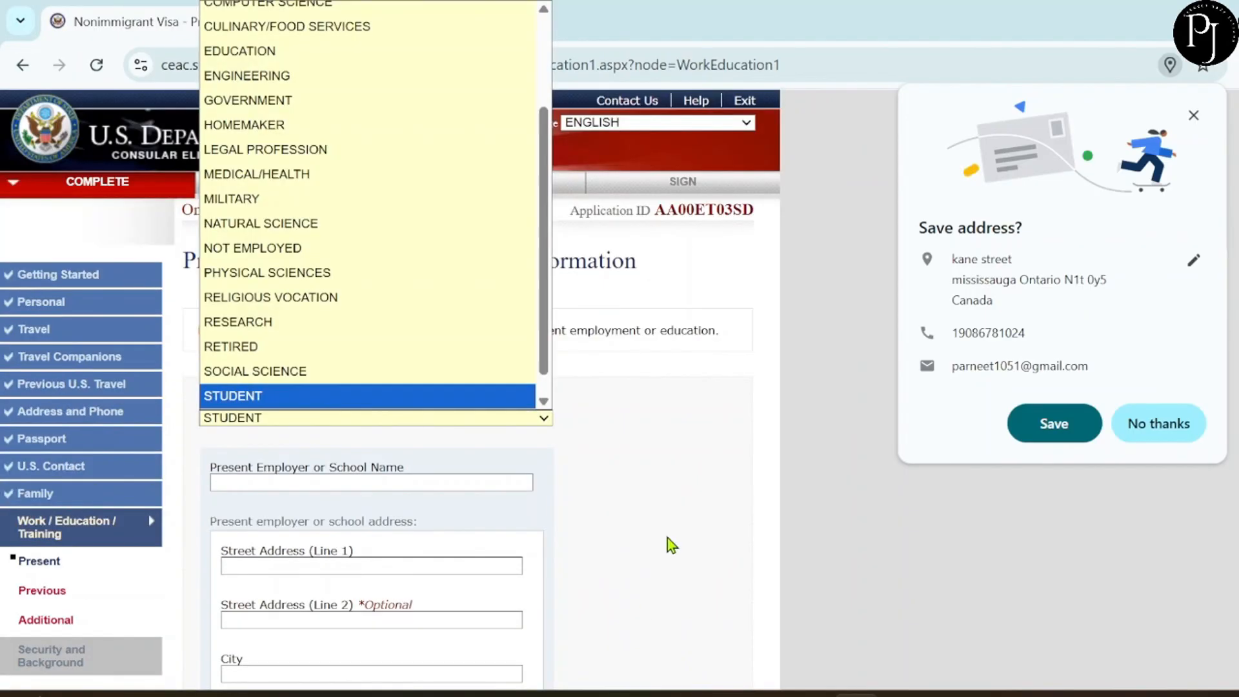
pyautogui.click(661, 484)
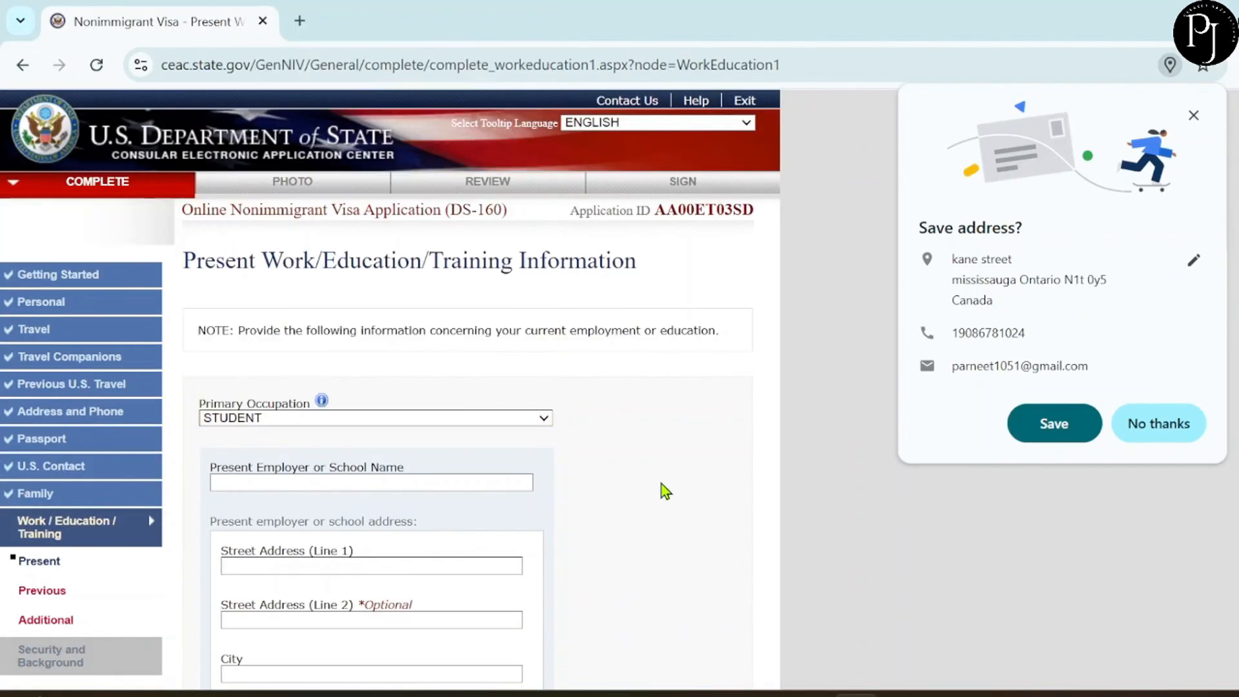
pyautogui.scroll(-3, 486, 522)
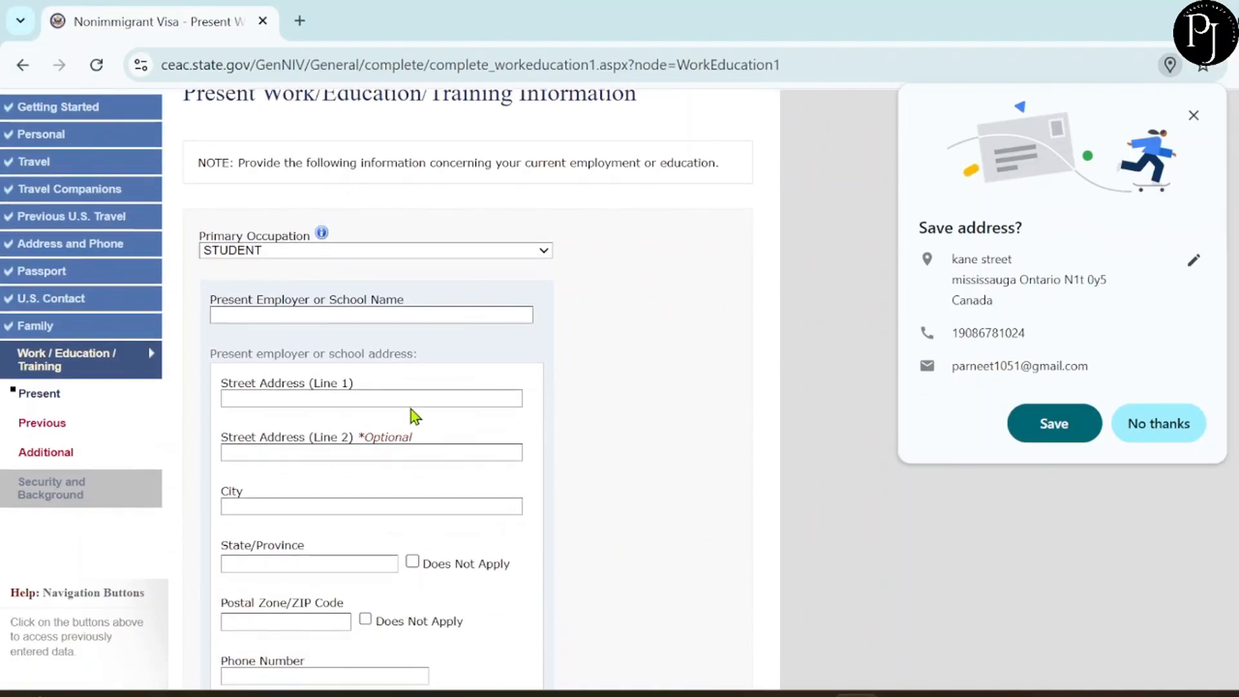
pyautogui.scroll(-3, 371, 418)
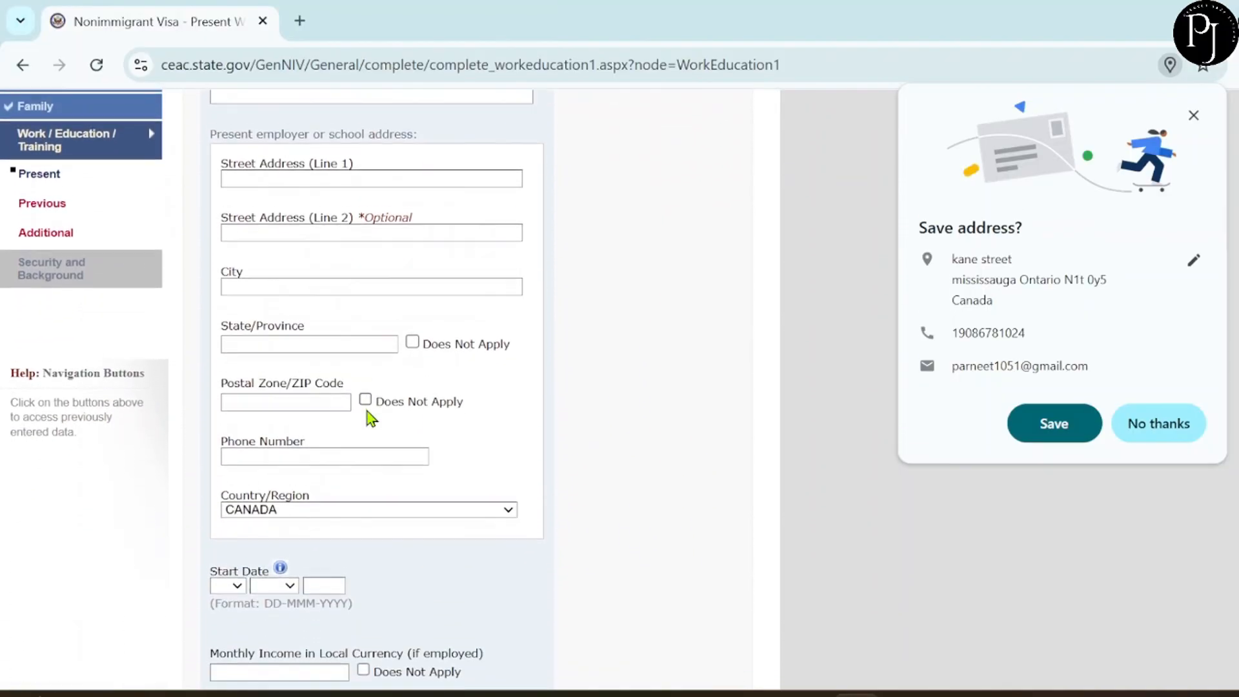
pyautogui.scroll(-3, 371, 418)
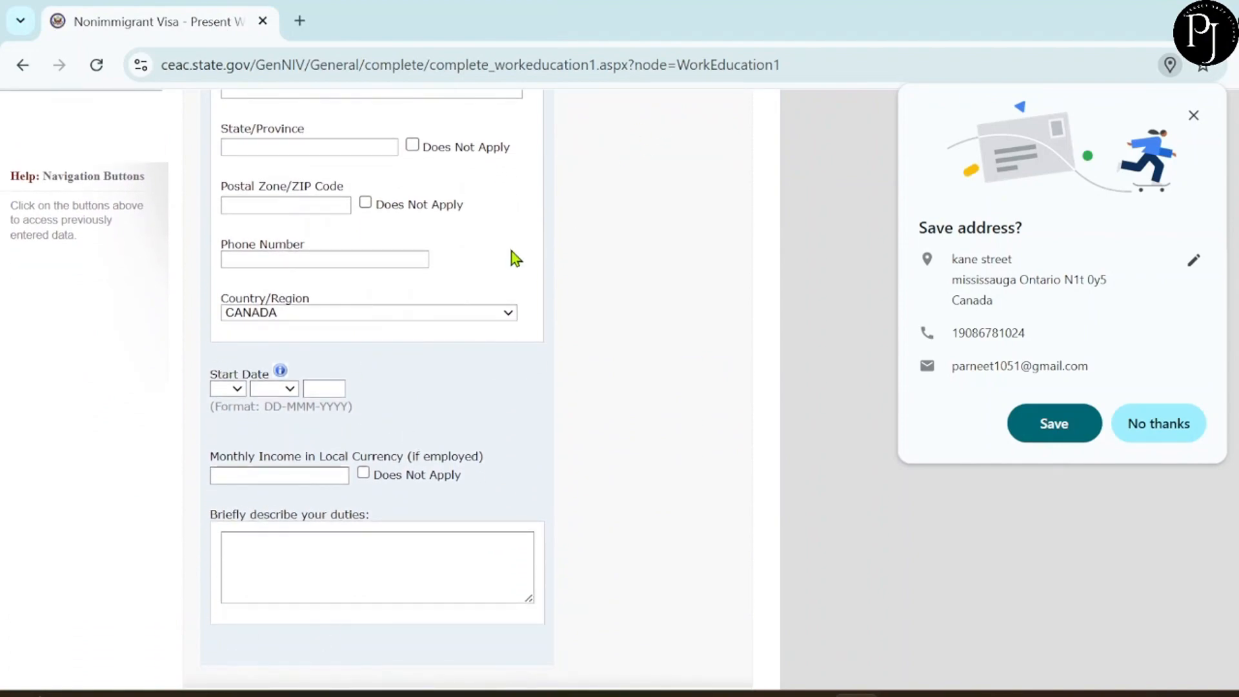
pyautogui.scroll(8, 509, 254)
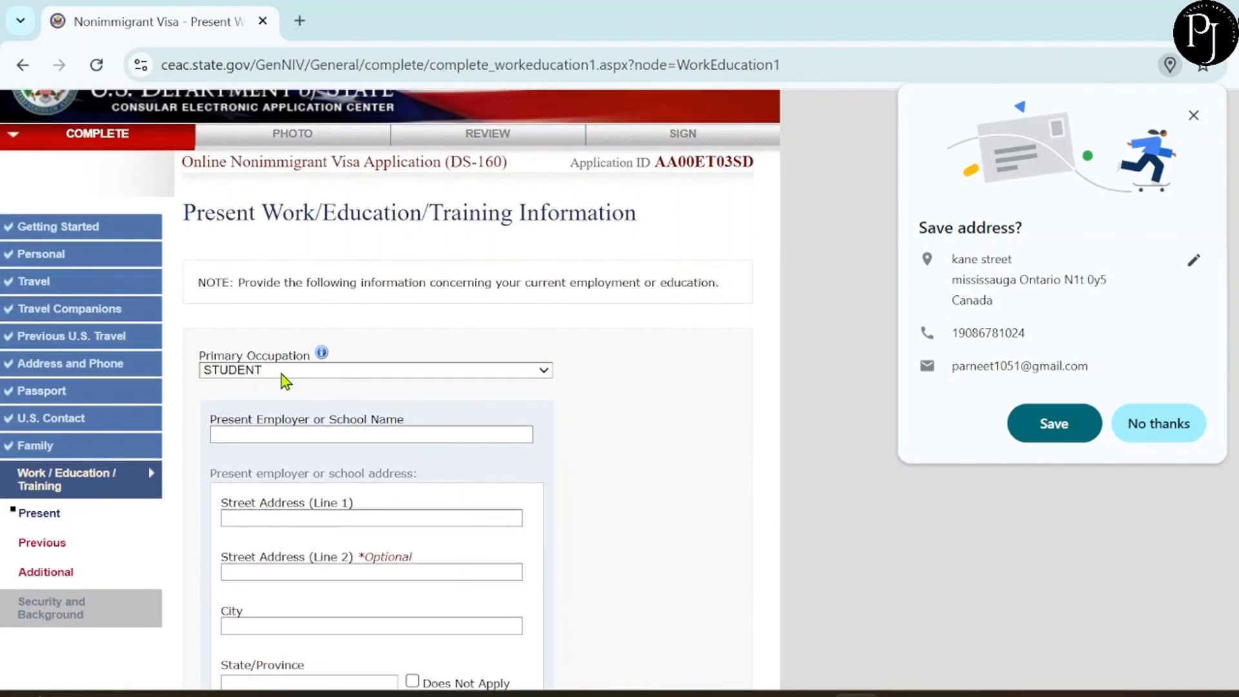
pyautogui.click(281, 373)
# Change the primary occupation to COMPUTER SCIENCE and enter 'ABC' as the employer name.
pyautogui.scroll(3, 312, 208)
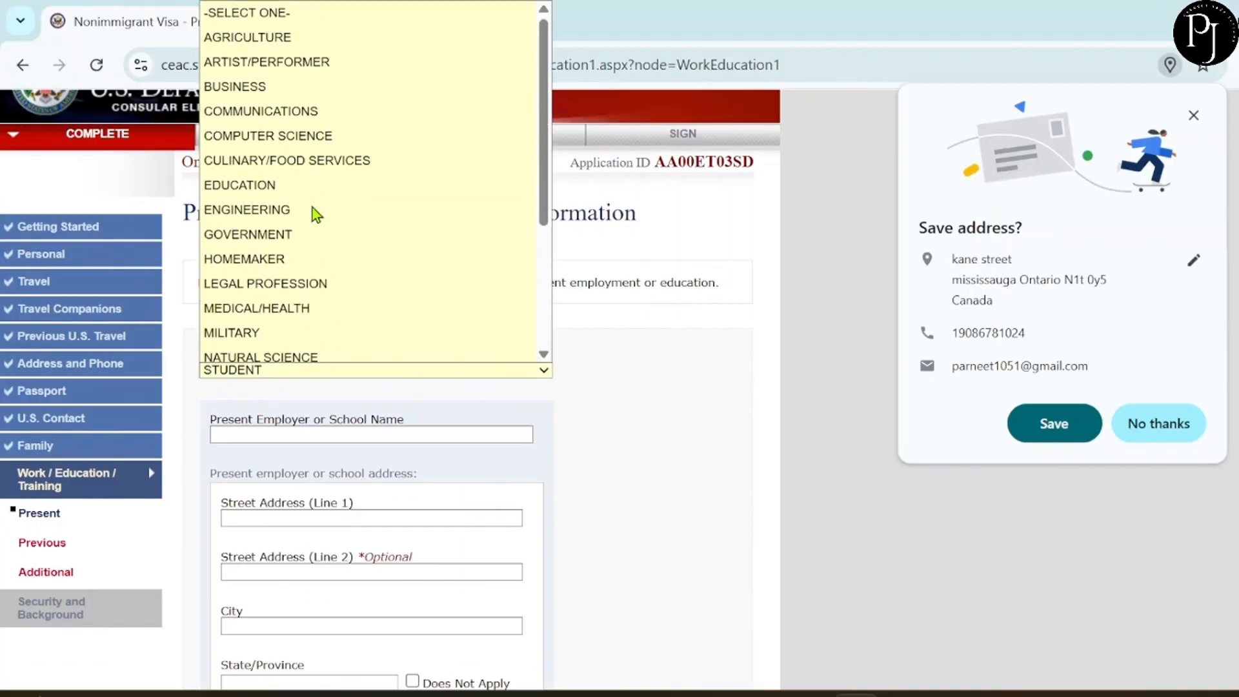
pyautogui.click(276, 145)
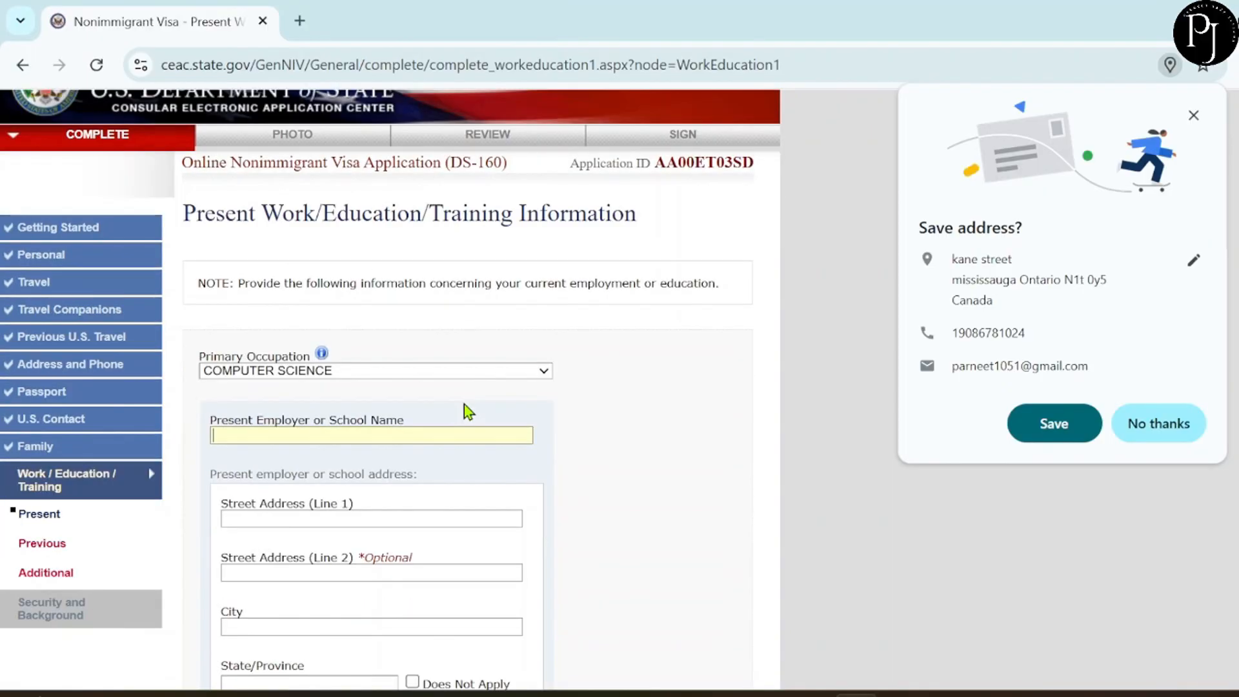
pyautogui.scroll(-2, 463, 405)
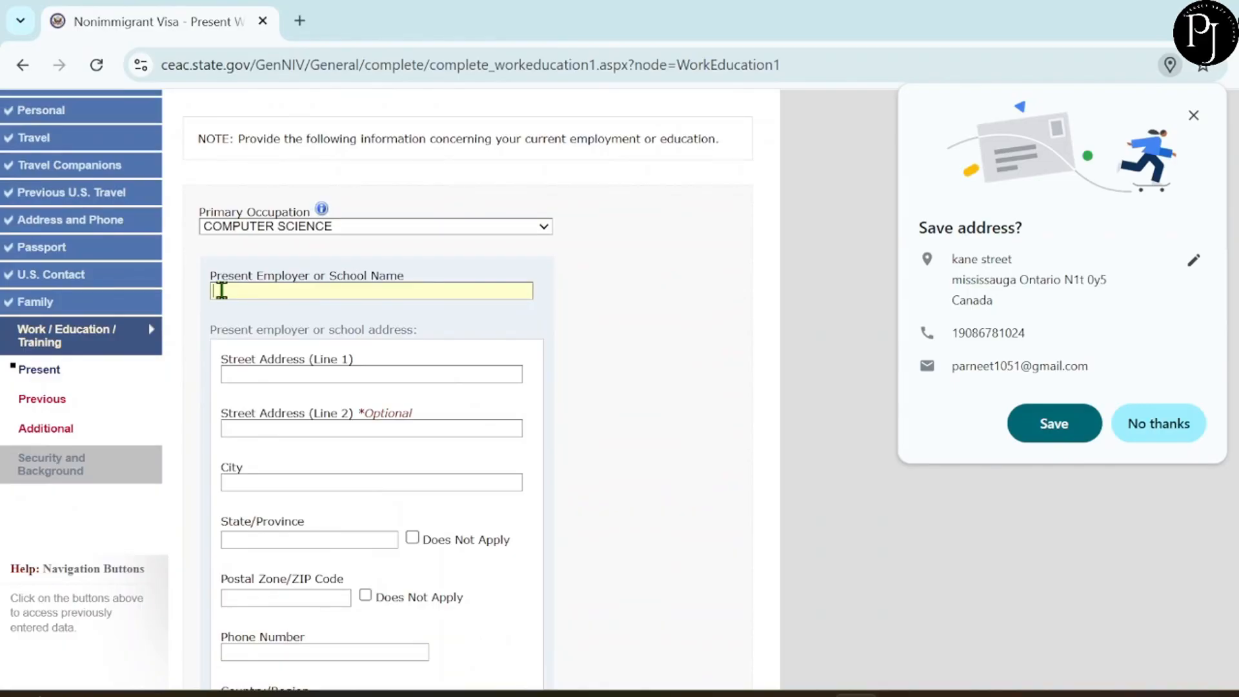
pyautogui.write('ABC')
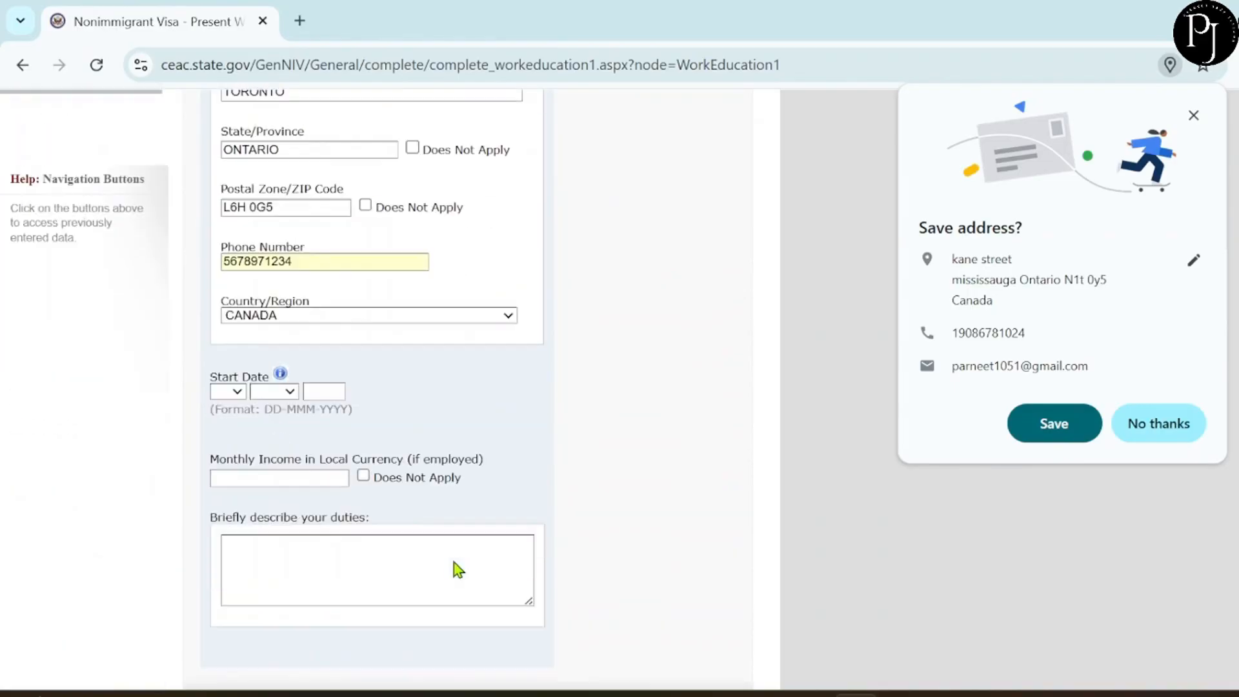
# Set the start date to 09 OCT, enter duties 'PROJECT CODE', and continue to Previous Work/Education.
pyautogui.scroll(-1, 458, 570)
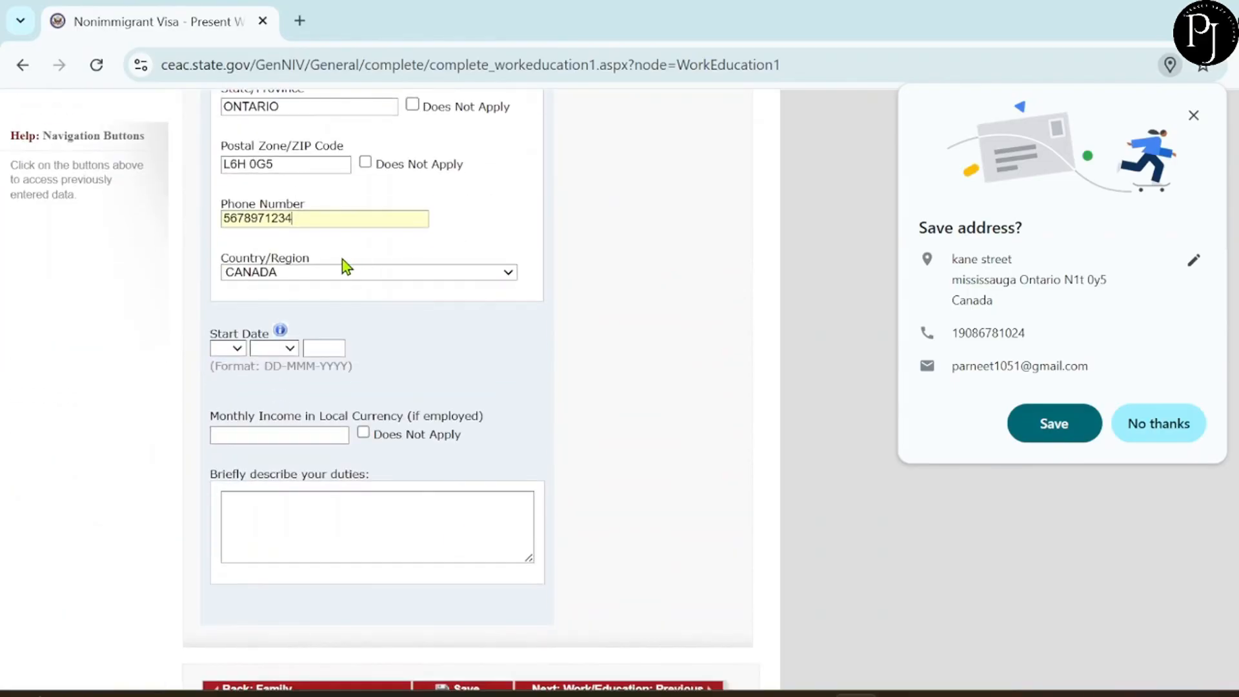
pyautogui.click(231, 351)
pyautogui.click(222, 232)
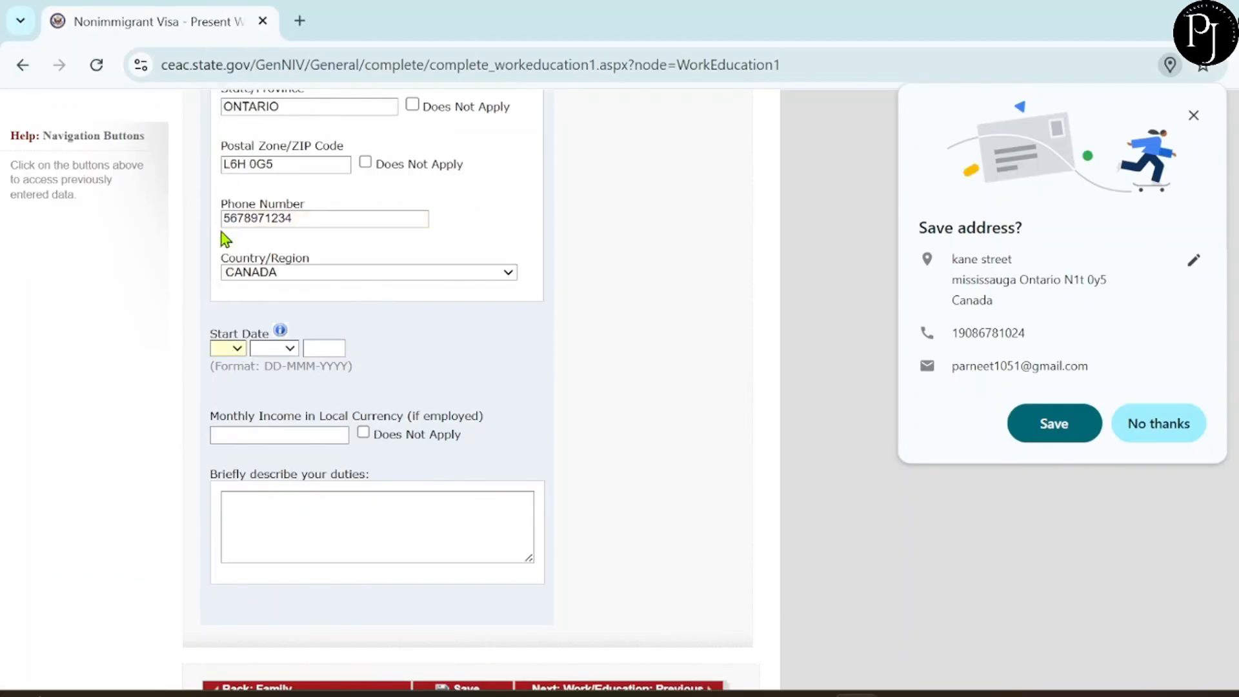
pyautogui.write('09')
pyautogui.click(268, 347)
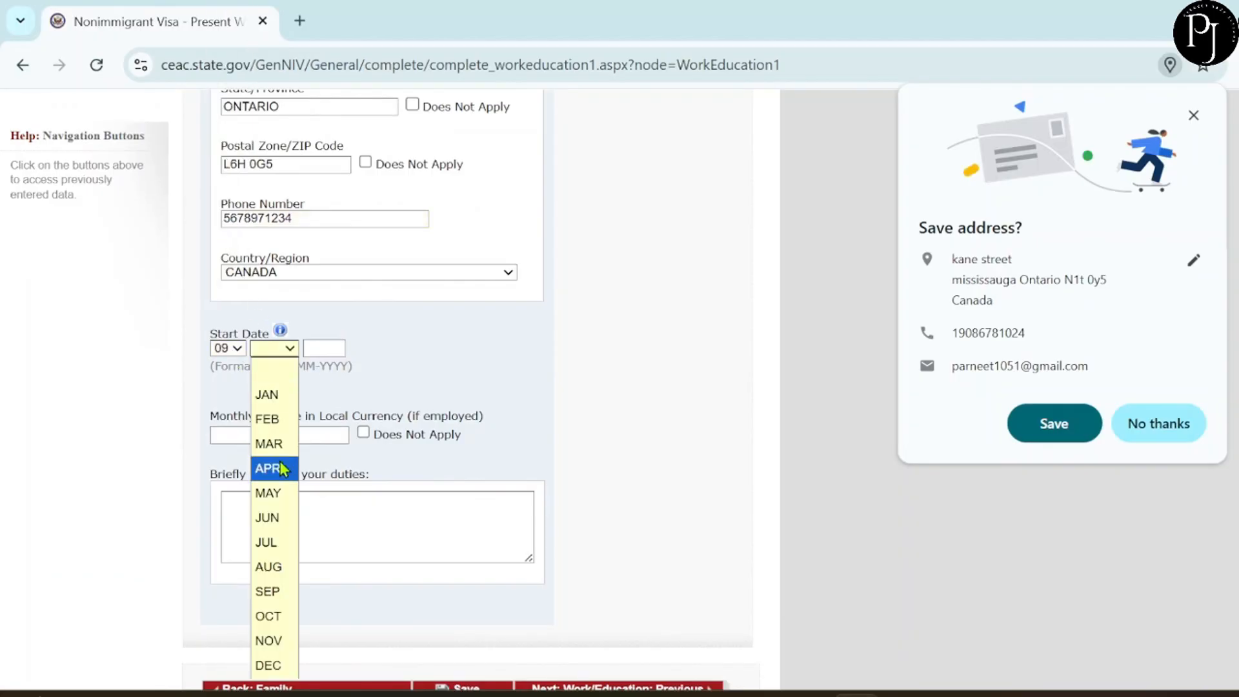
pyautogui.click(259, 619)
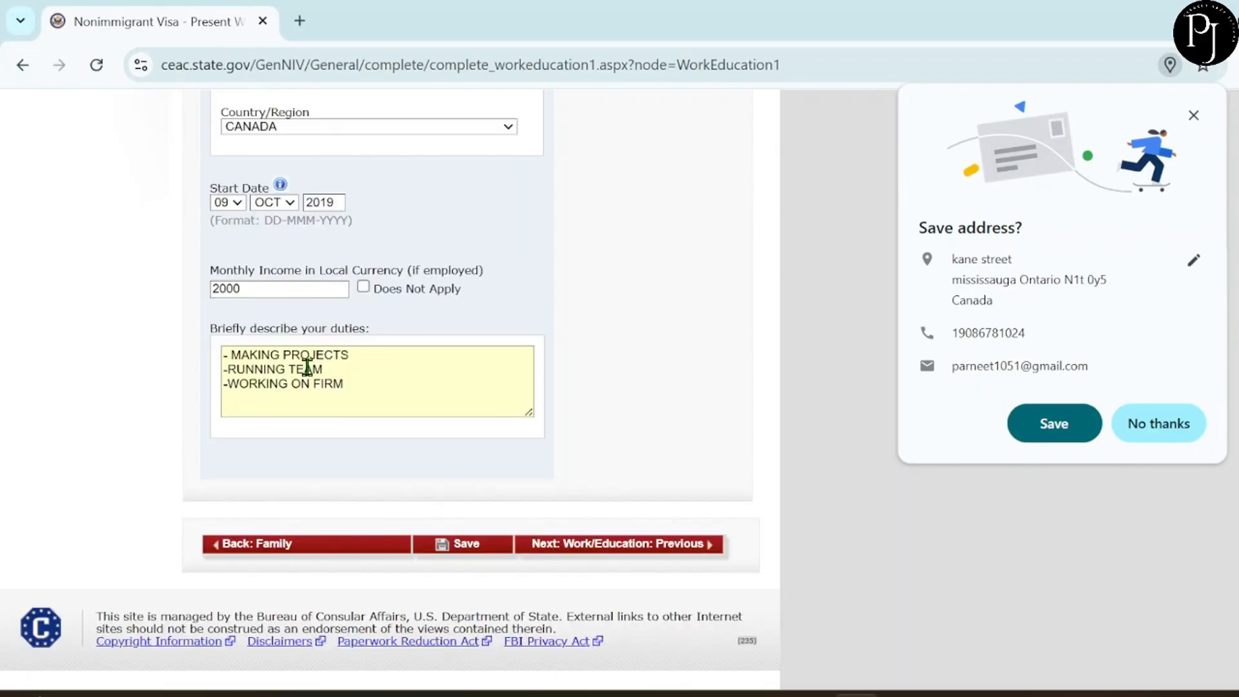
pyautogui.write('PROJECT CODE')
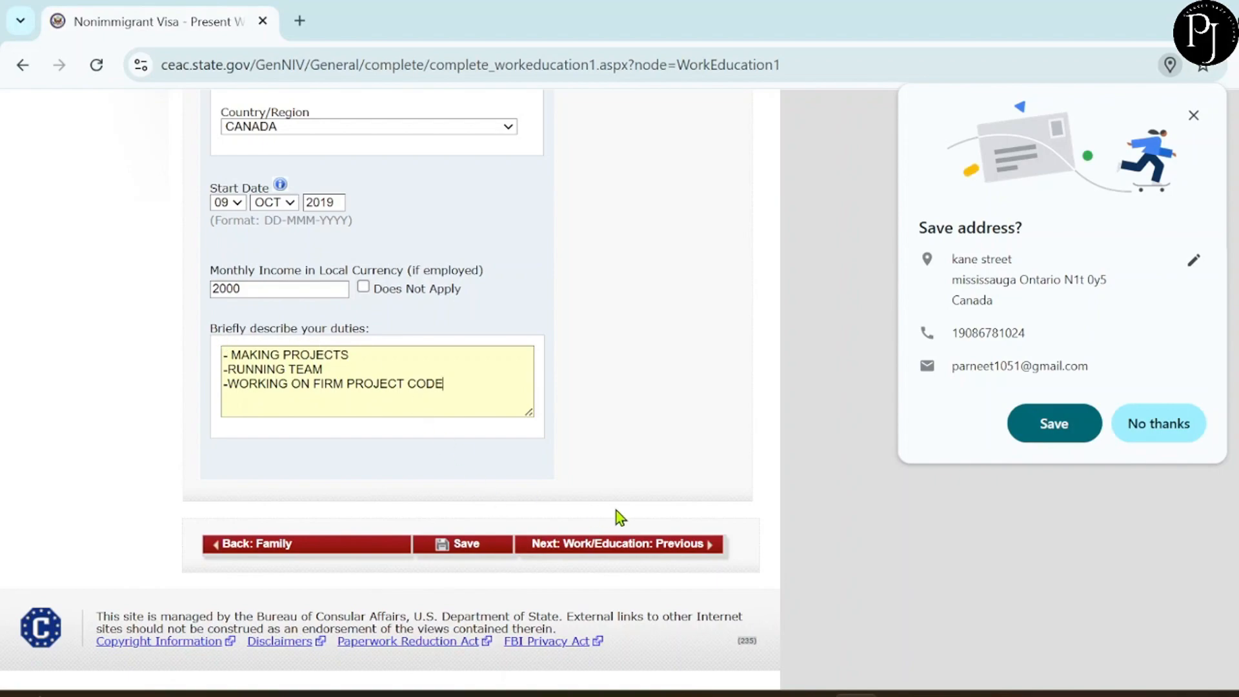
pyautogui.click(634, 545)
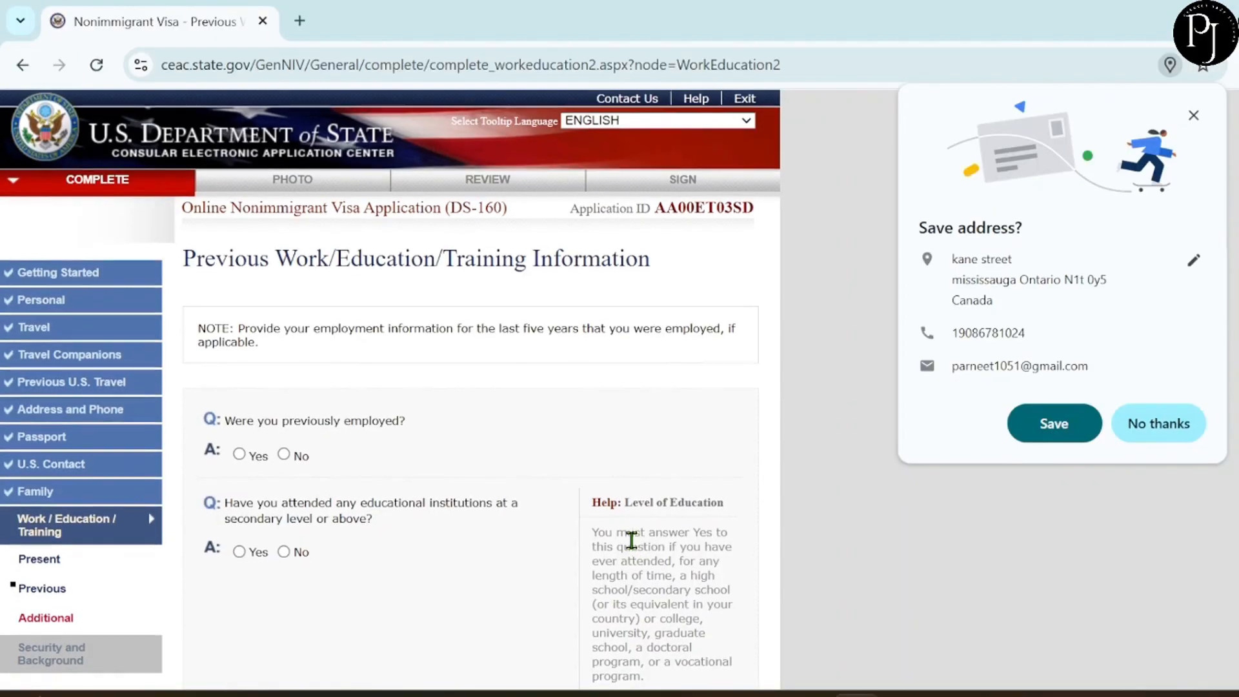
# After reading the five-year employment note, answer No to 'Were you previously employed?'.
pyautogui.scroll(-2, 631, 540)
pyautogui.scroll(-1, 520, 509)
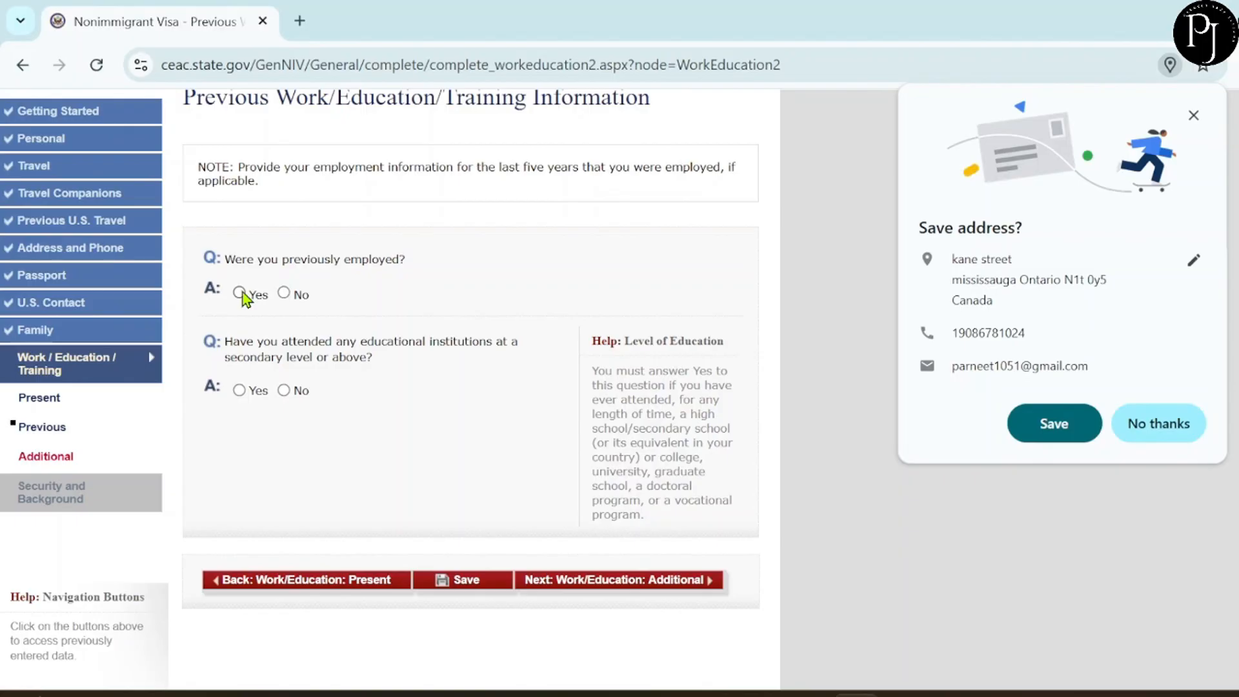
pyautogui.scroll(1, 327, 269)
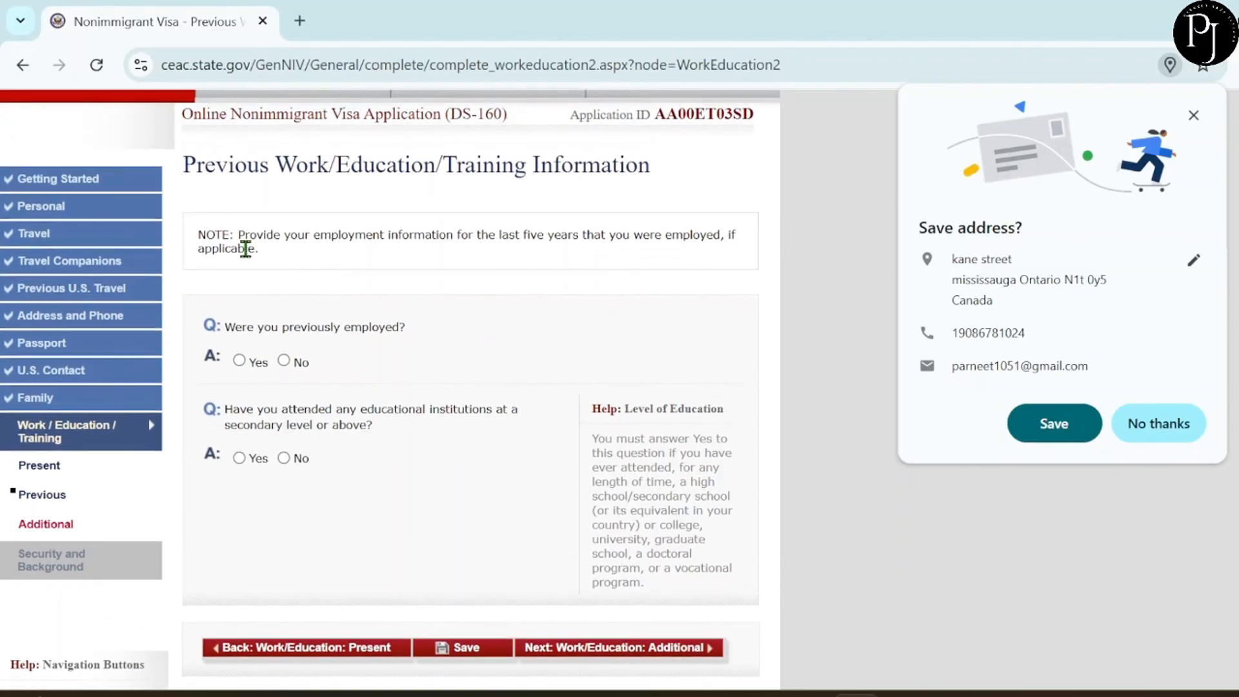
pyautogui.moveTo(234, 234); pyautogui.dragTo(300, 245)
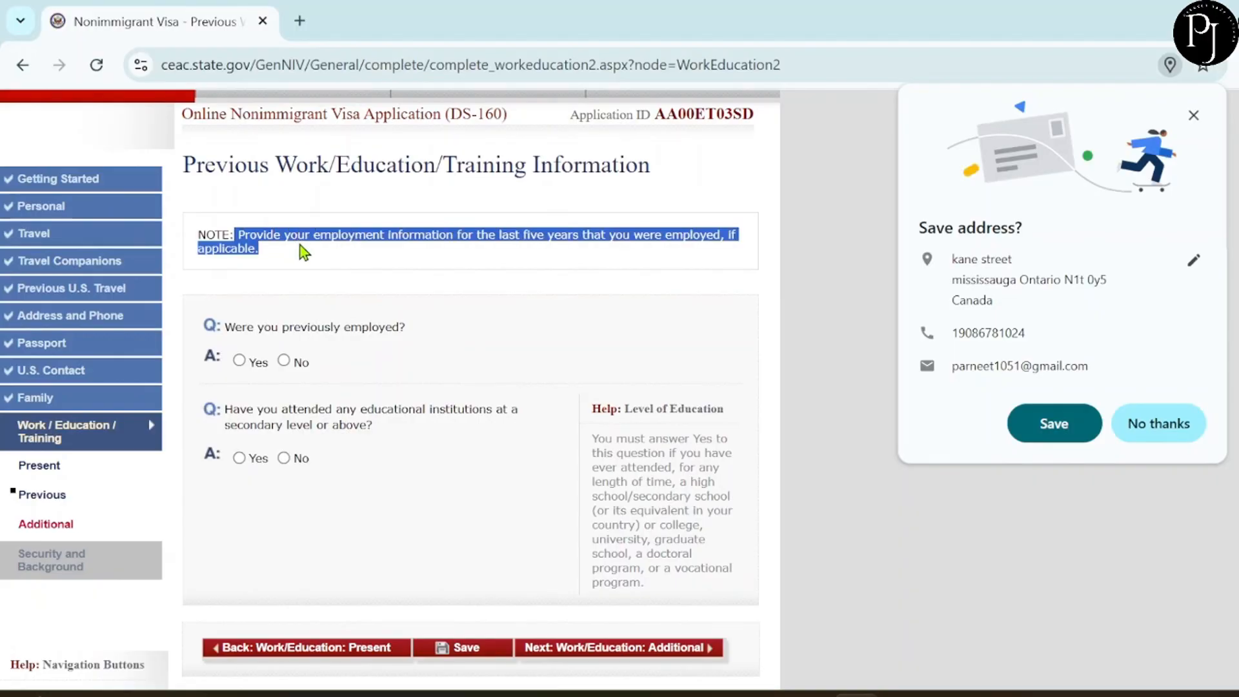
pyautogui.click(344, 350)
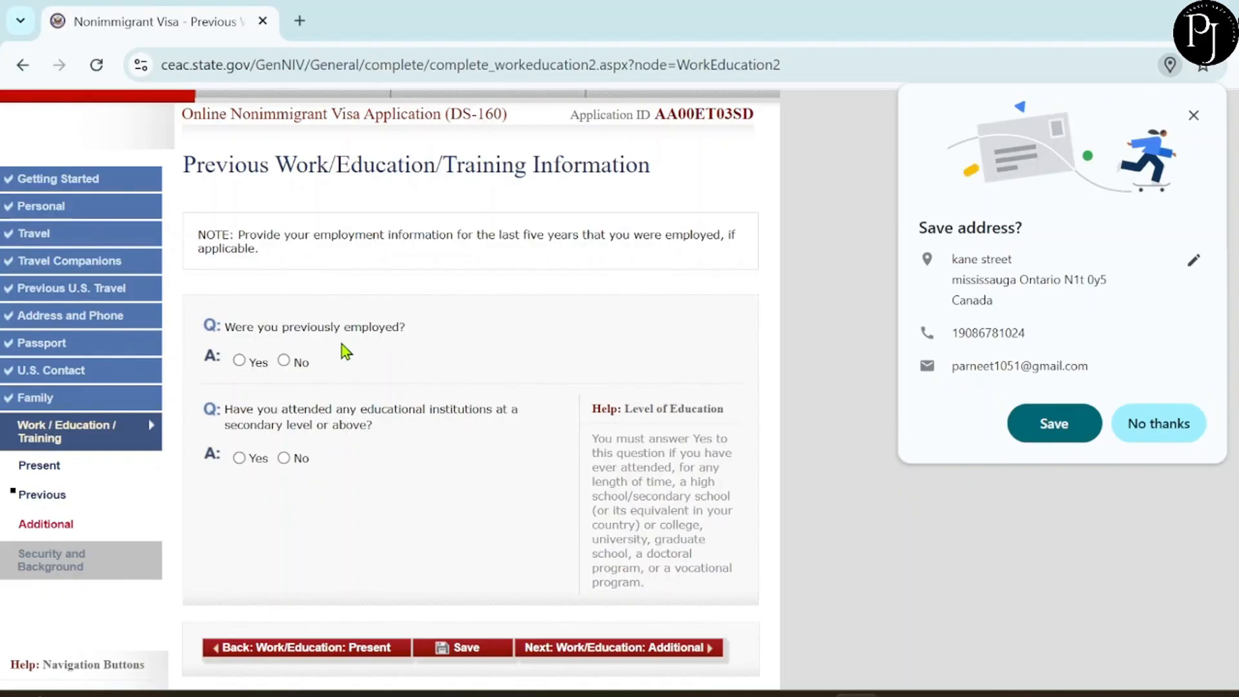
pyautogui.click(284, 360)
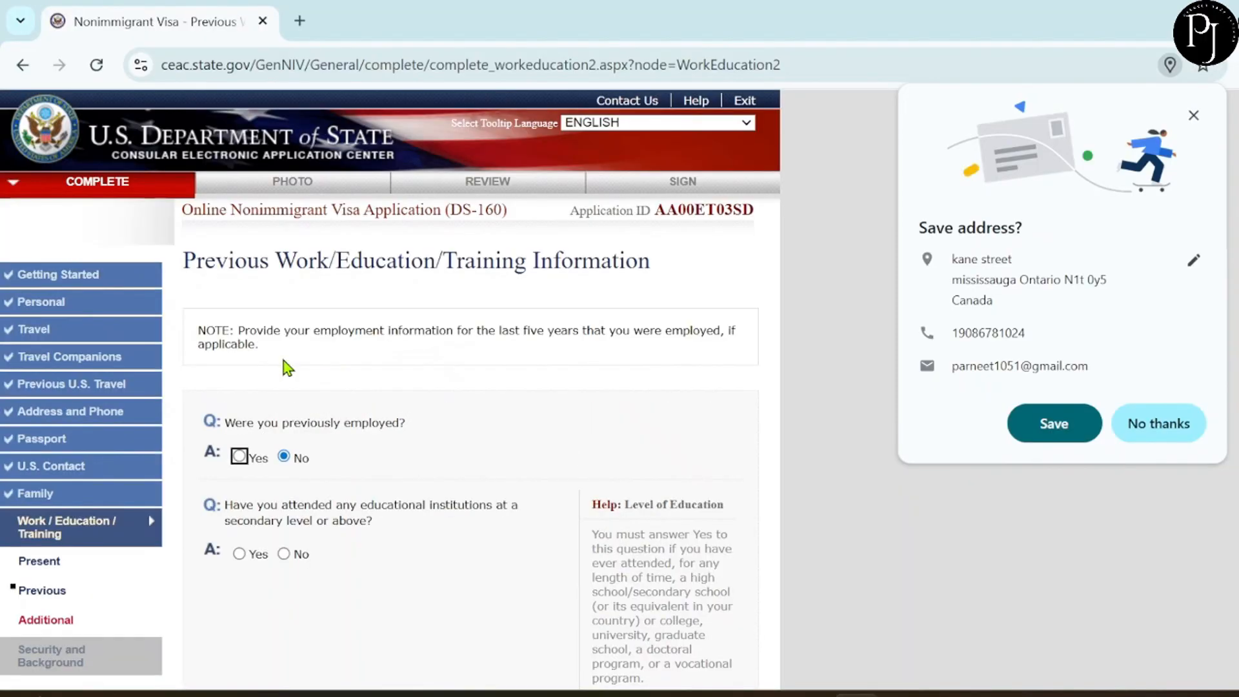
pyautogui.scroll(-2, 432, 402)
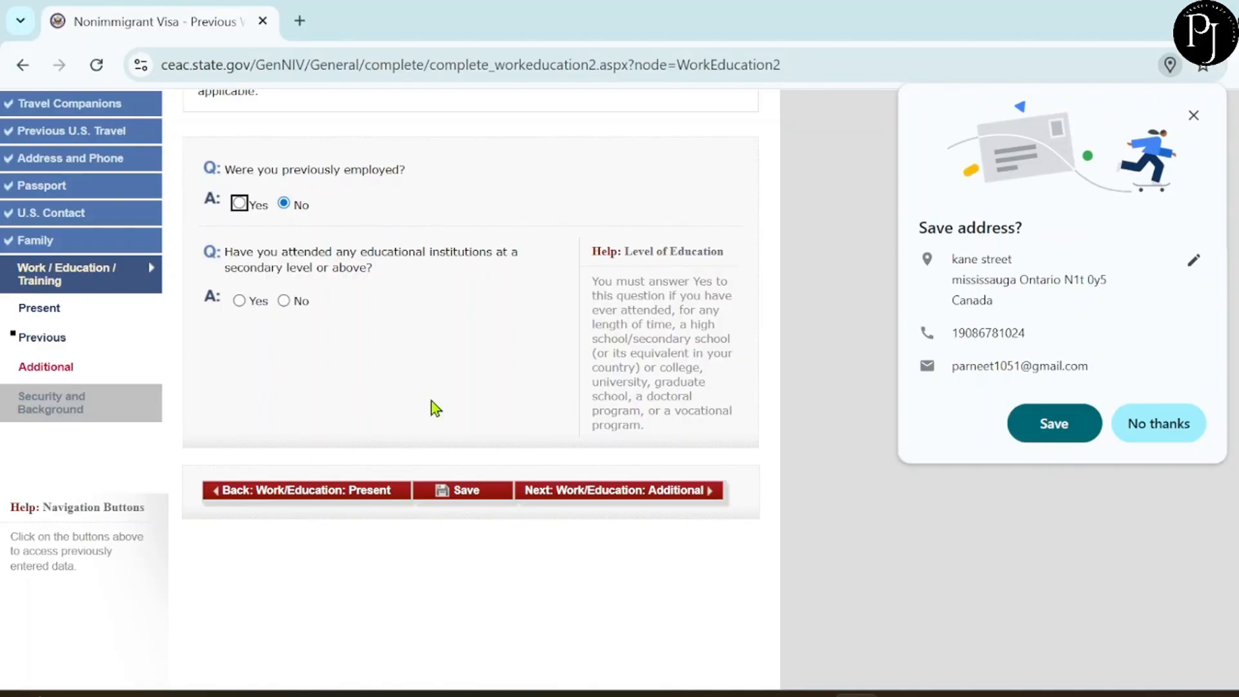
# Answer Yes to prior education and add institution 'ABC' (computer science, Toronto, 2020–2022), then continue.
pyautogui.scroll(1, 431, 401)
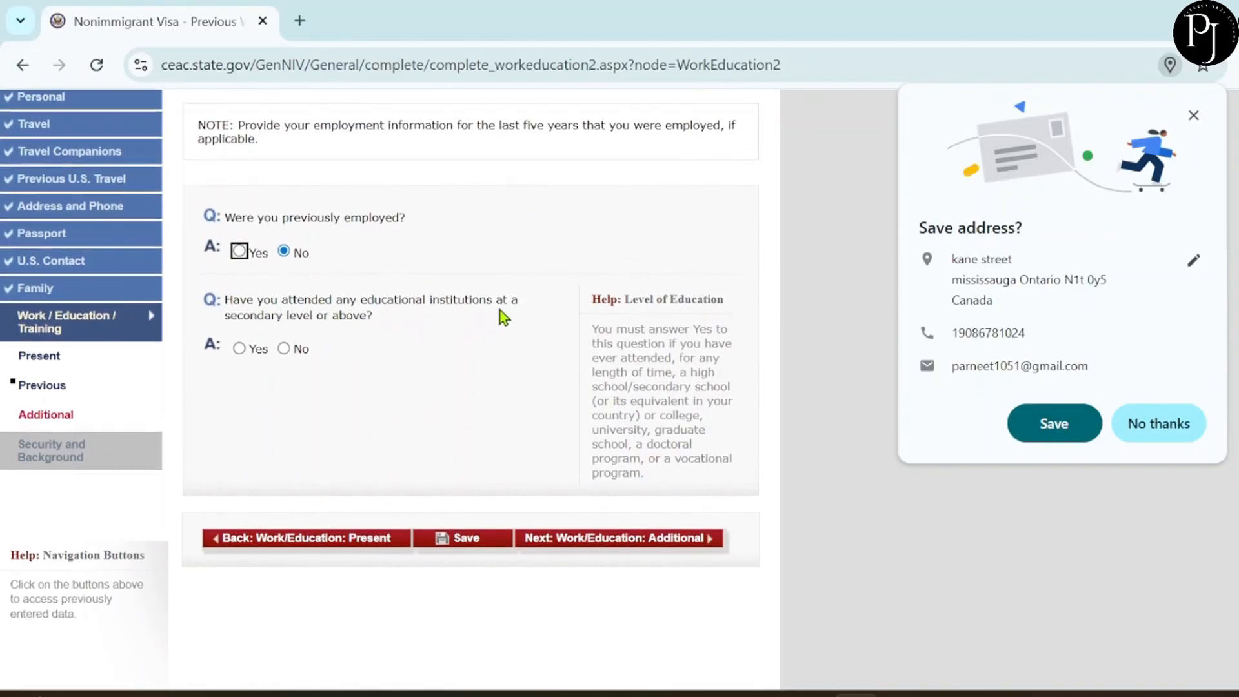
pyautogui.click(242, 349)
pyautogui.scroll(-10, 407, 408)
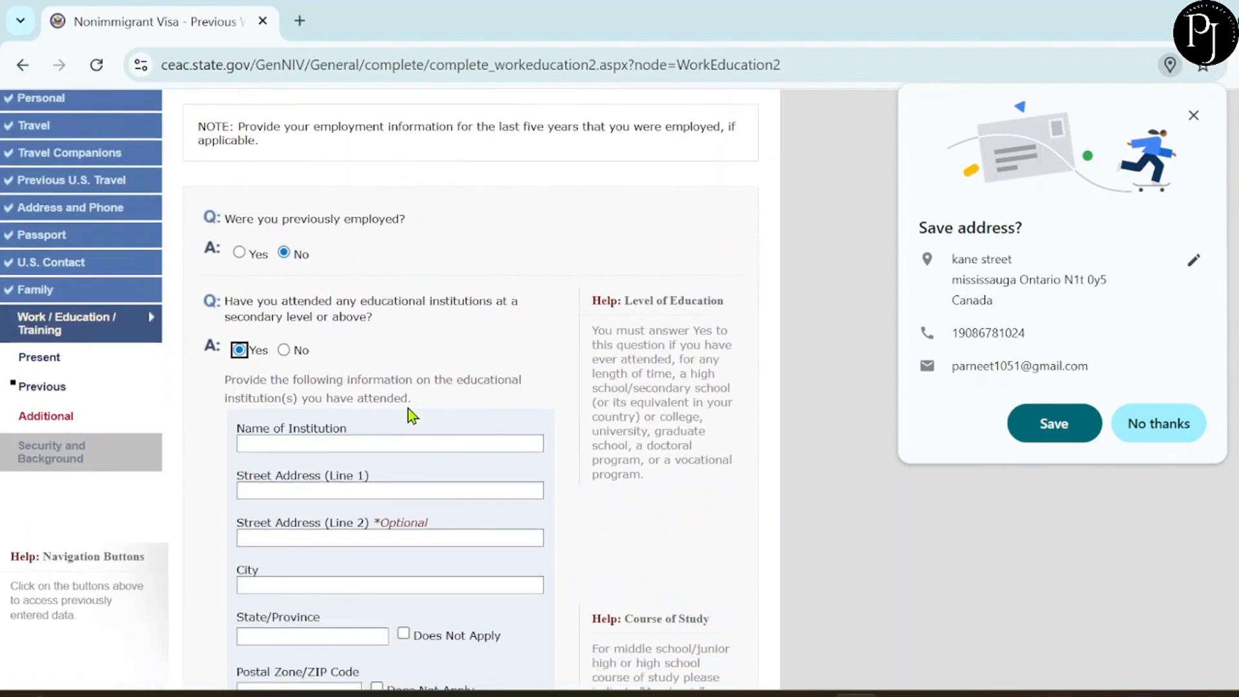
pyautogui.scroll(4, 408, 408)
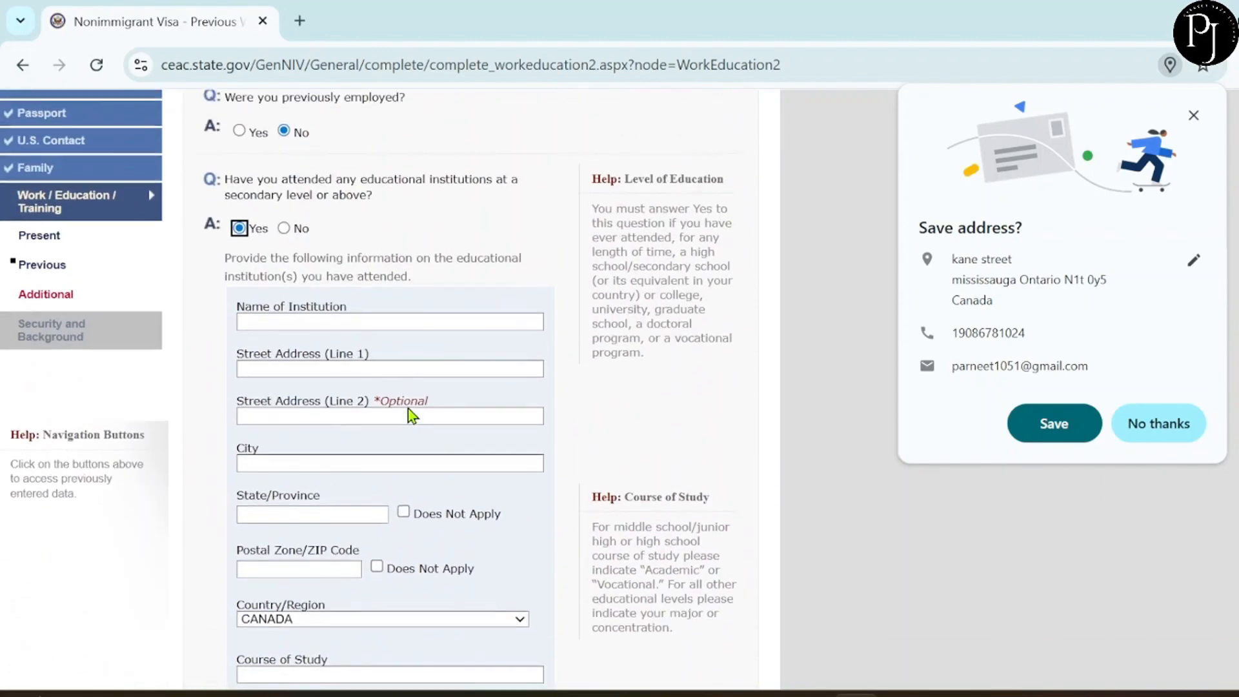
pyautogui.click(300, 319)
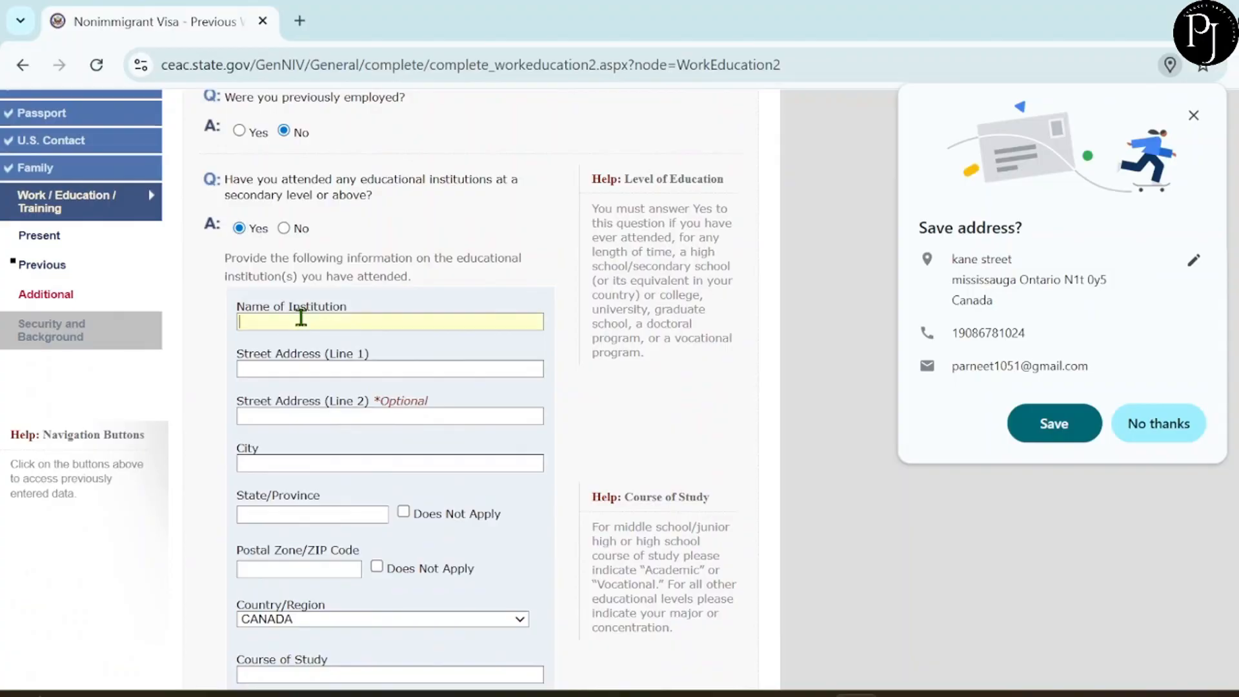
pyautogui.write('ABC')
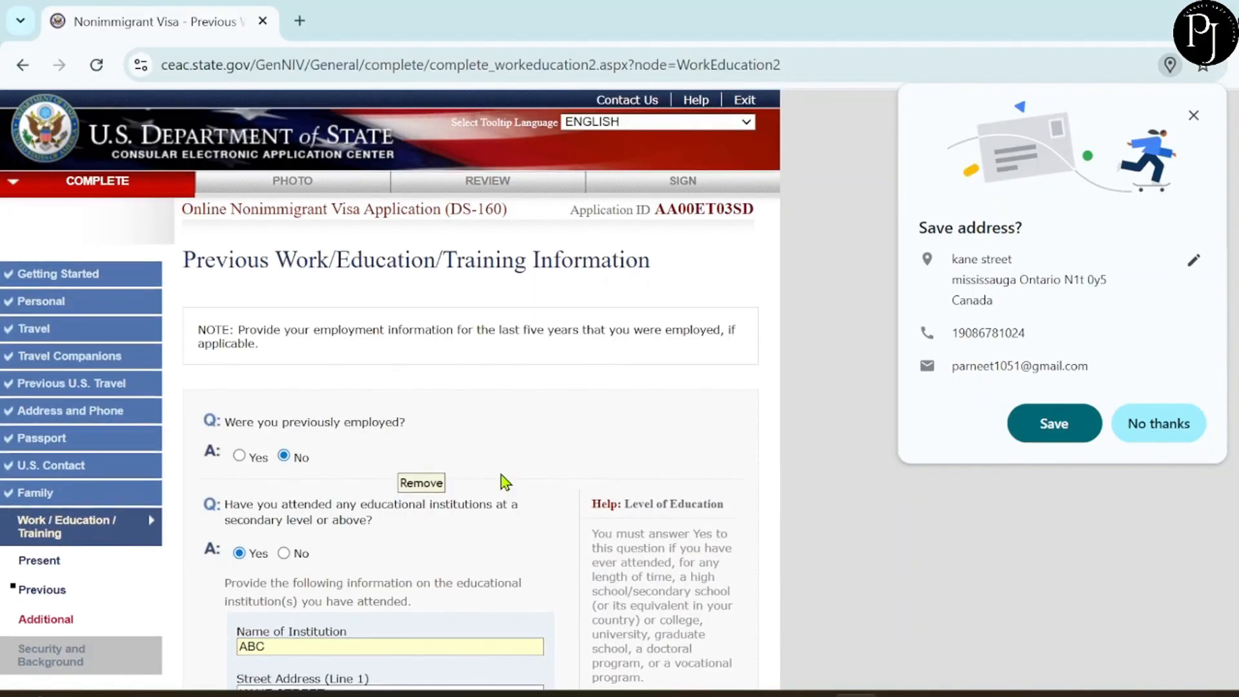
pyautogui.scroll(-3, 504, 481)
pyautogui.scroll(-7, 505, 481)
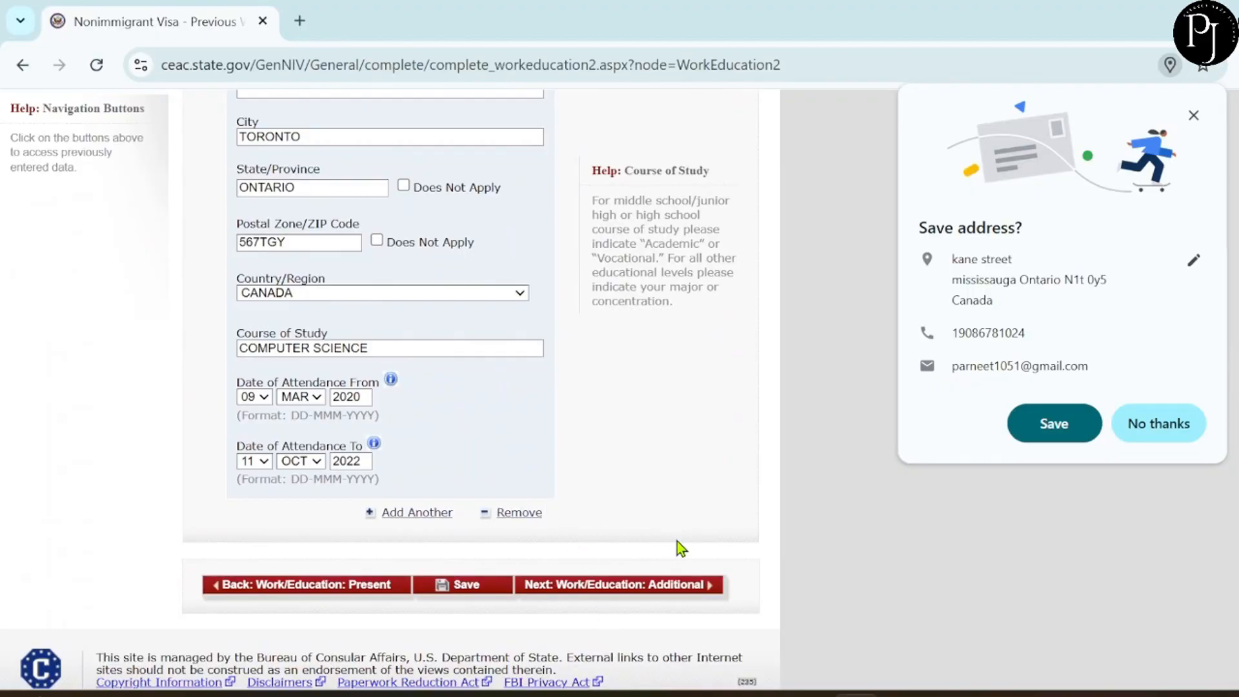
pyautogui.click(594, 585)
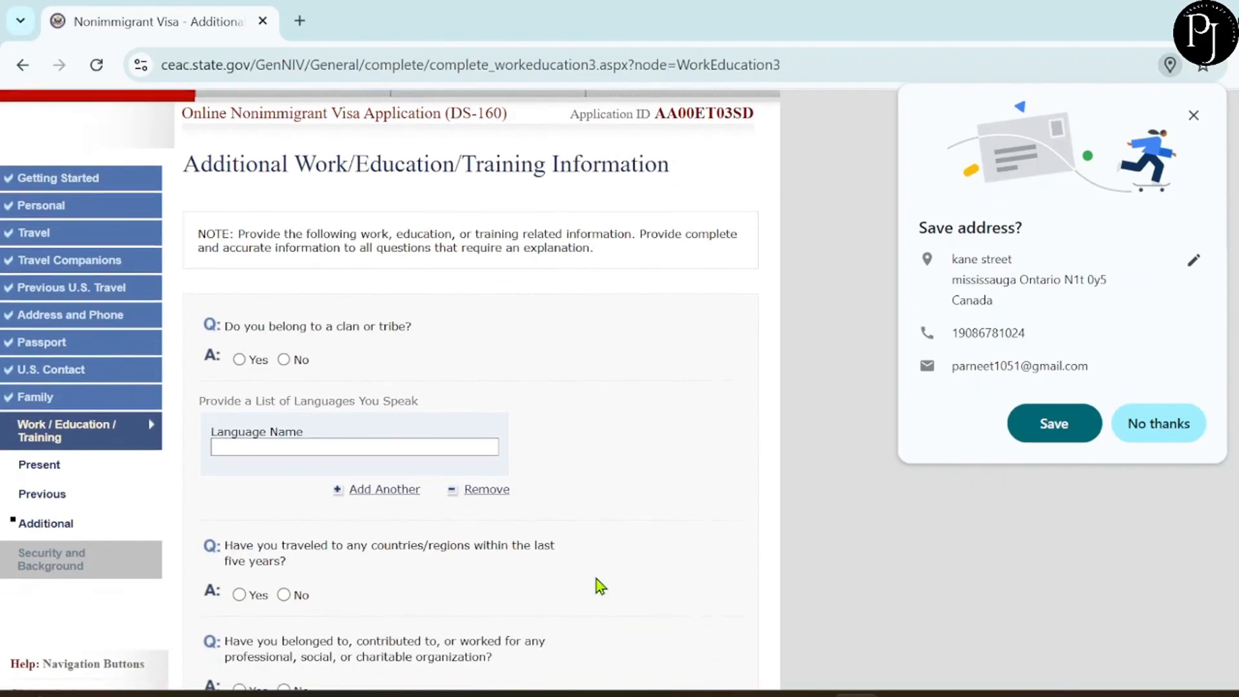
# Answer No to belonging to a clan or tribe.
pyautogui.scroll(-2, 601, 586)
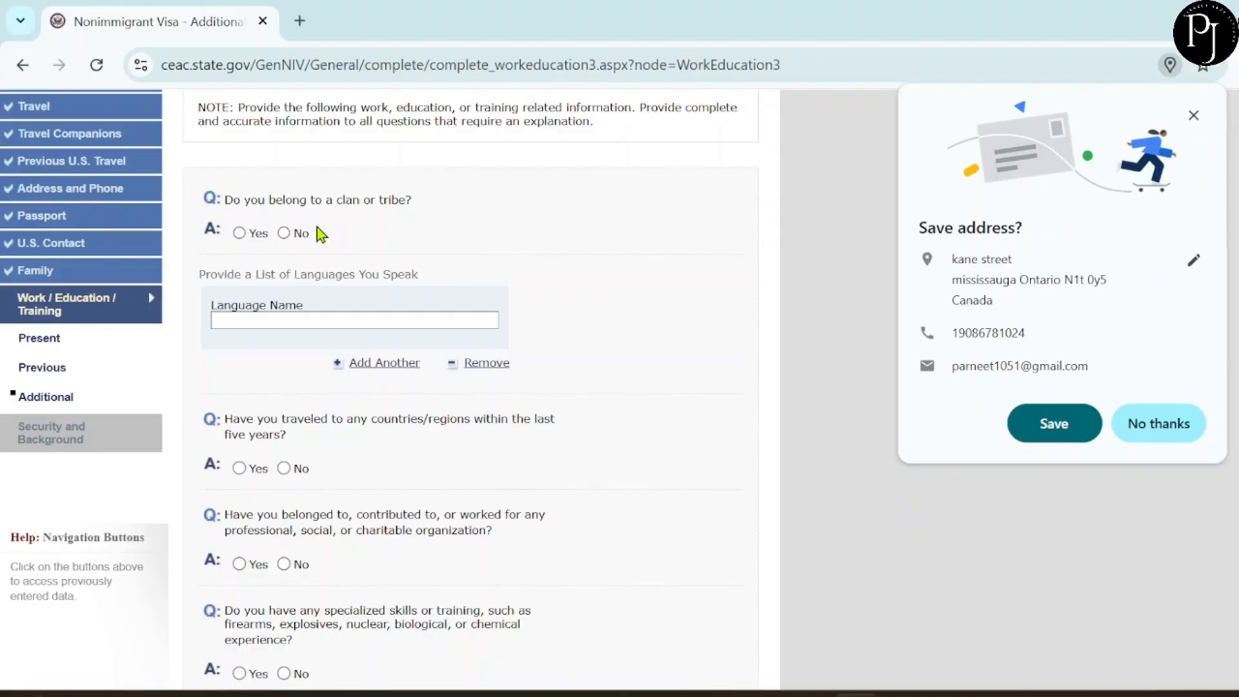
pyautogui.click(284, 233)
pyautogui.scroll(-2, 394, 270)
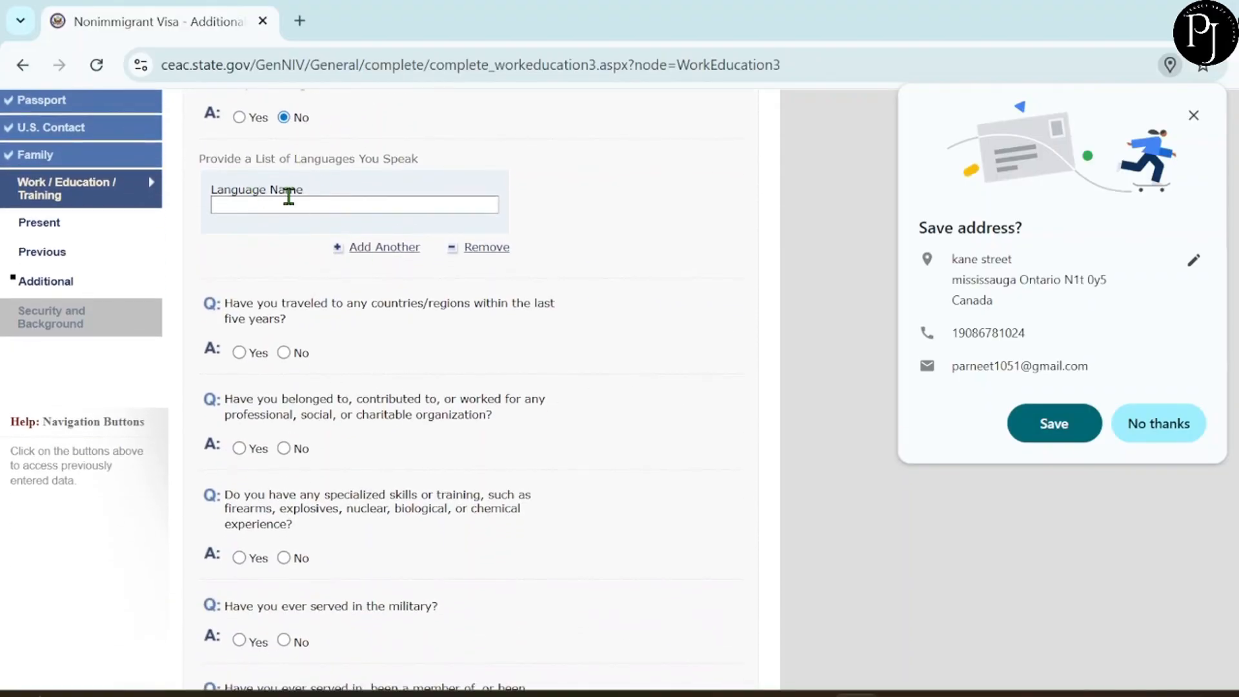
# List ENGLISH, PUNJABI and HINDI as the languages spoken.
pyautogui.click(289, 197)
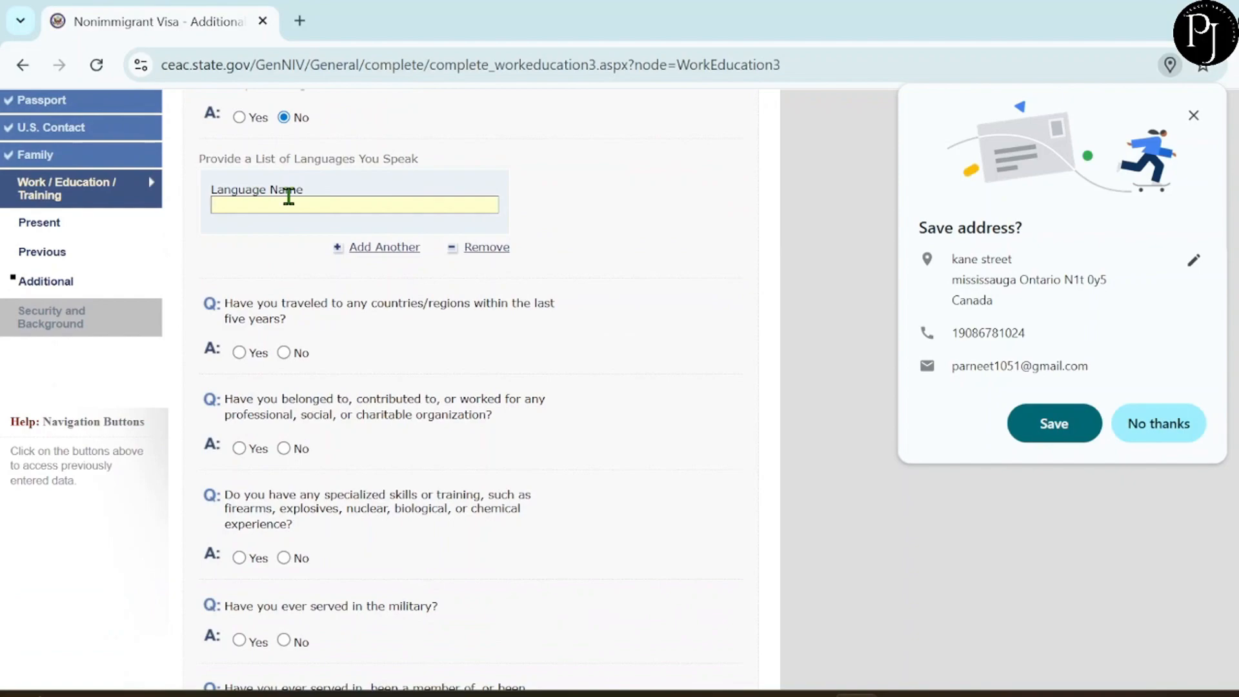
pyautogui.write('ENGLISH')
pyautogui.click(354, 247)
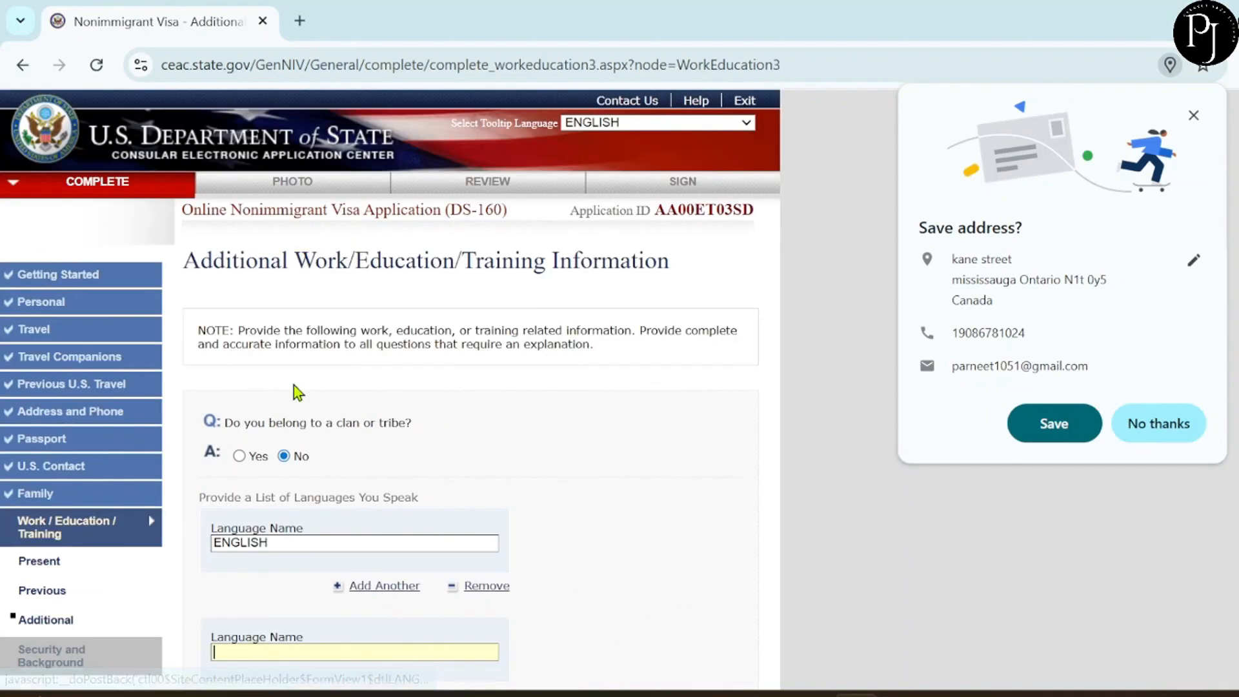
pyautogui.scroll(-4, 254, 424)
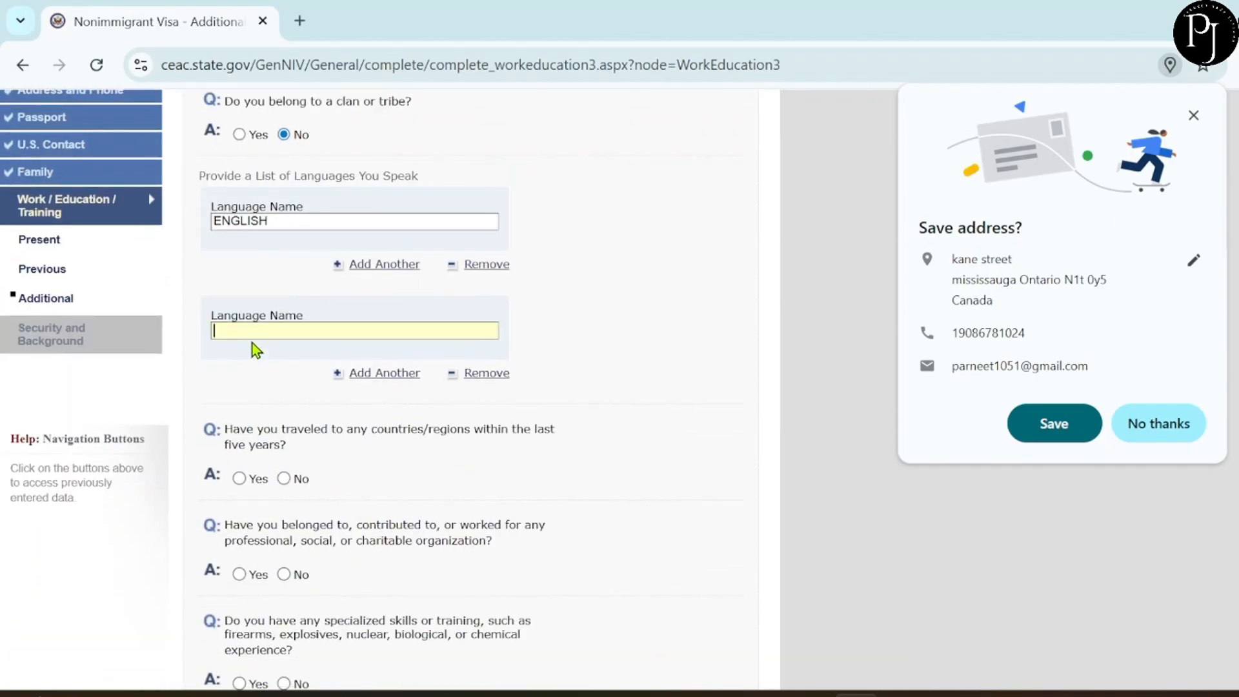
pyautogui.write('PUNJABI')
pyautogui.click(369, 380)
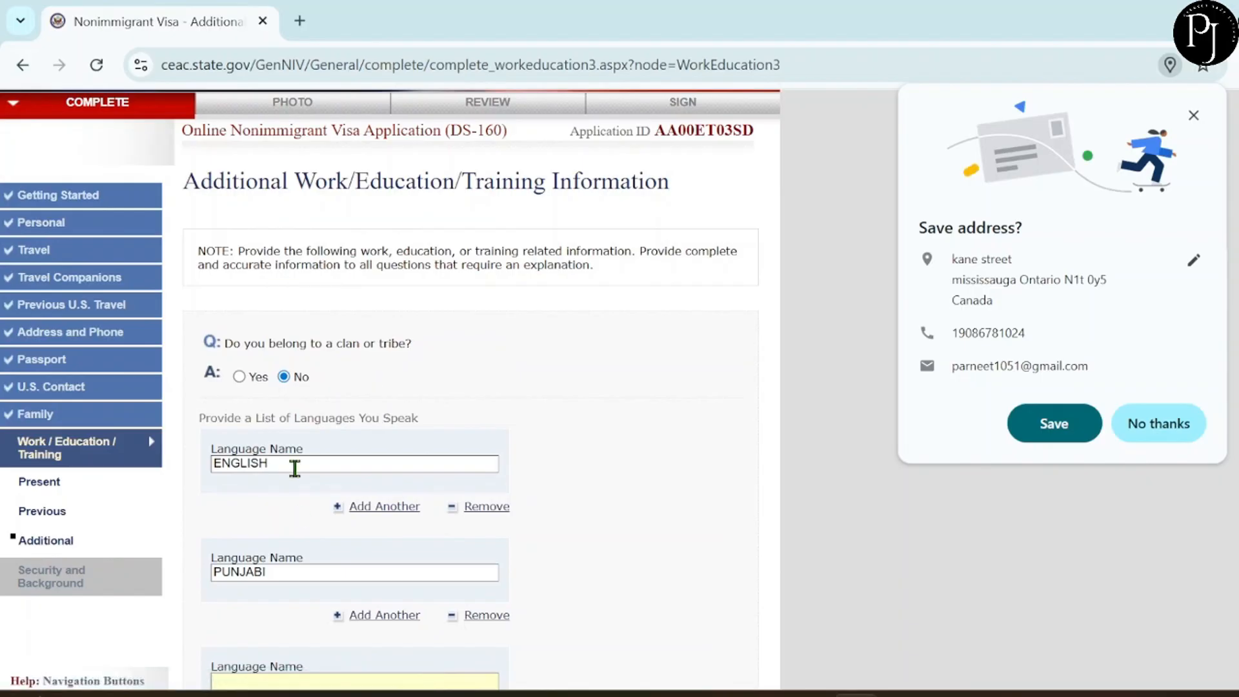
pyautogui.scroll(-3, 295, 468)
pyautogui.write('HINDI')
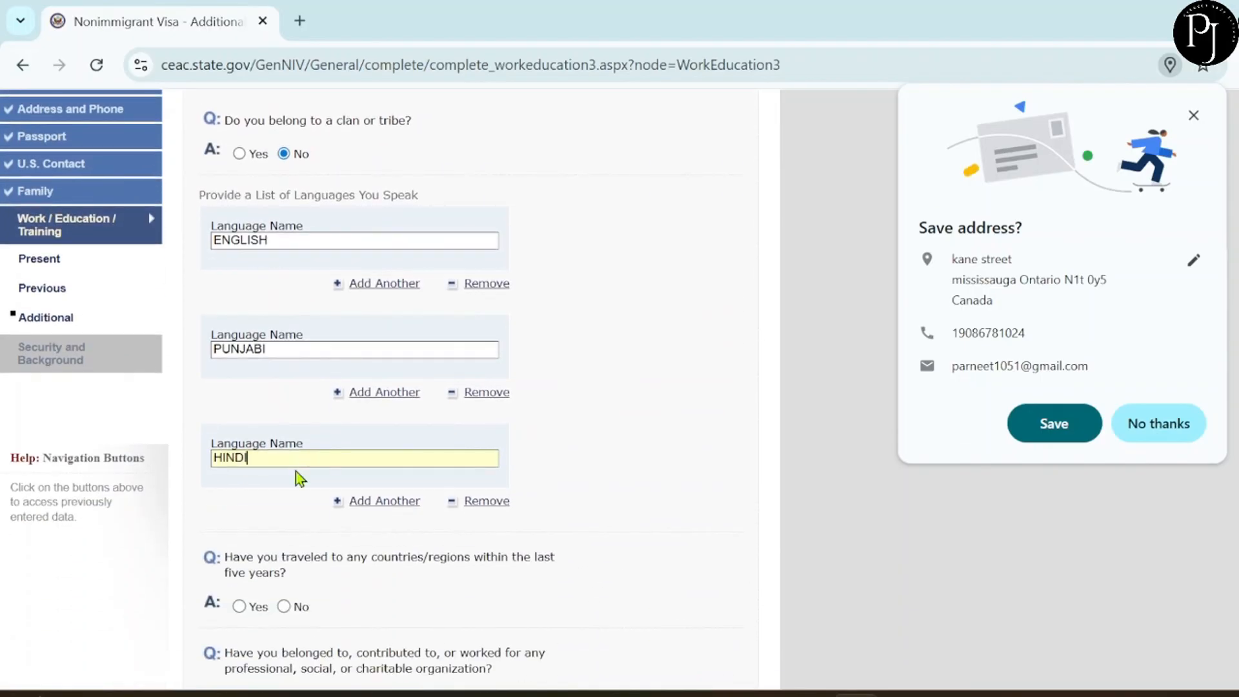
pyautogui.scroll(-5, 458, 552)
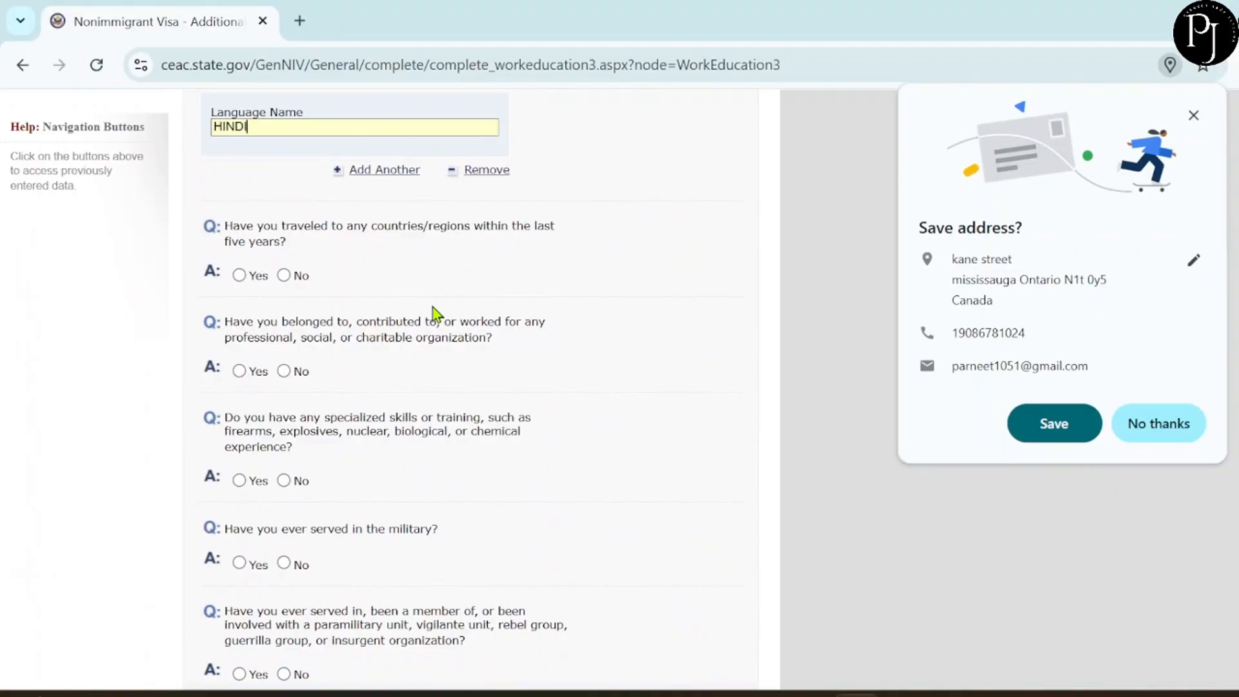
pyautogui.scroll(-1, 433, 314)
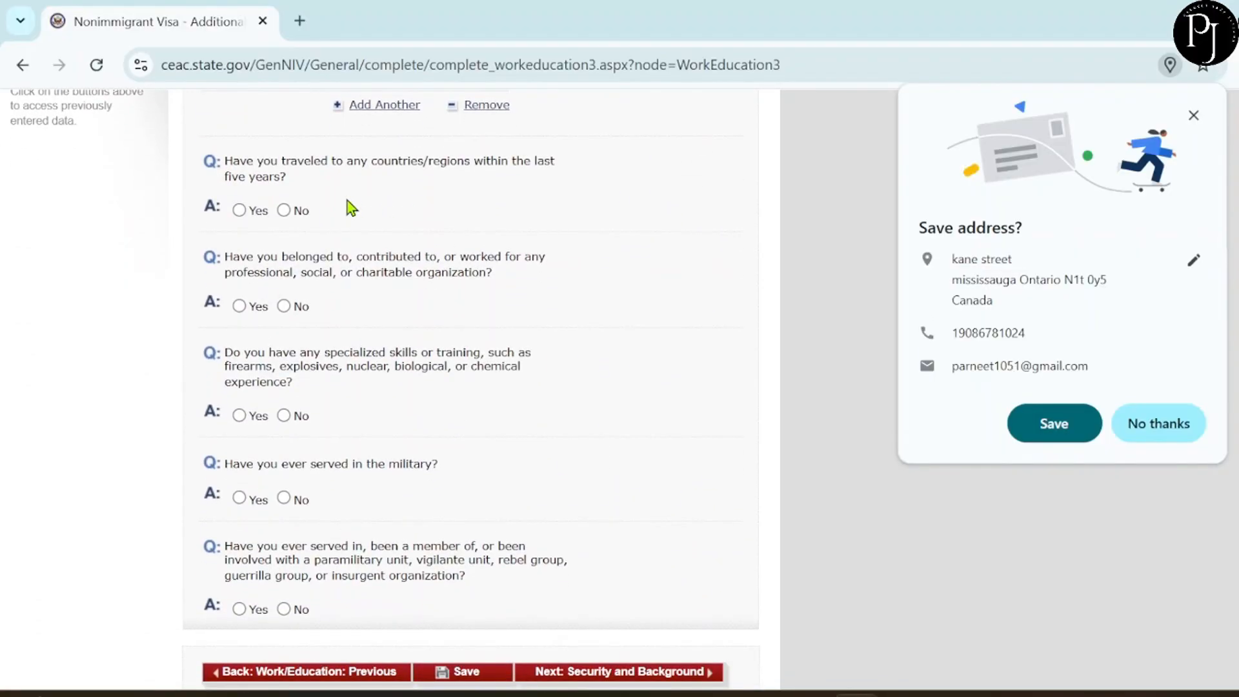
# Answer Yes to having travelled to other countries in the last five years.
pyautogui.click(238, 209)
pyautogui.scroll(7, 243, 220)
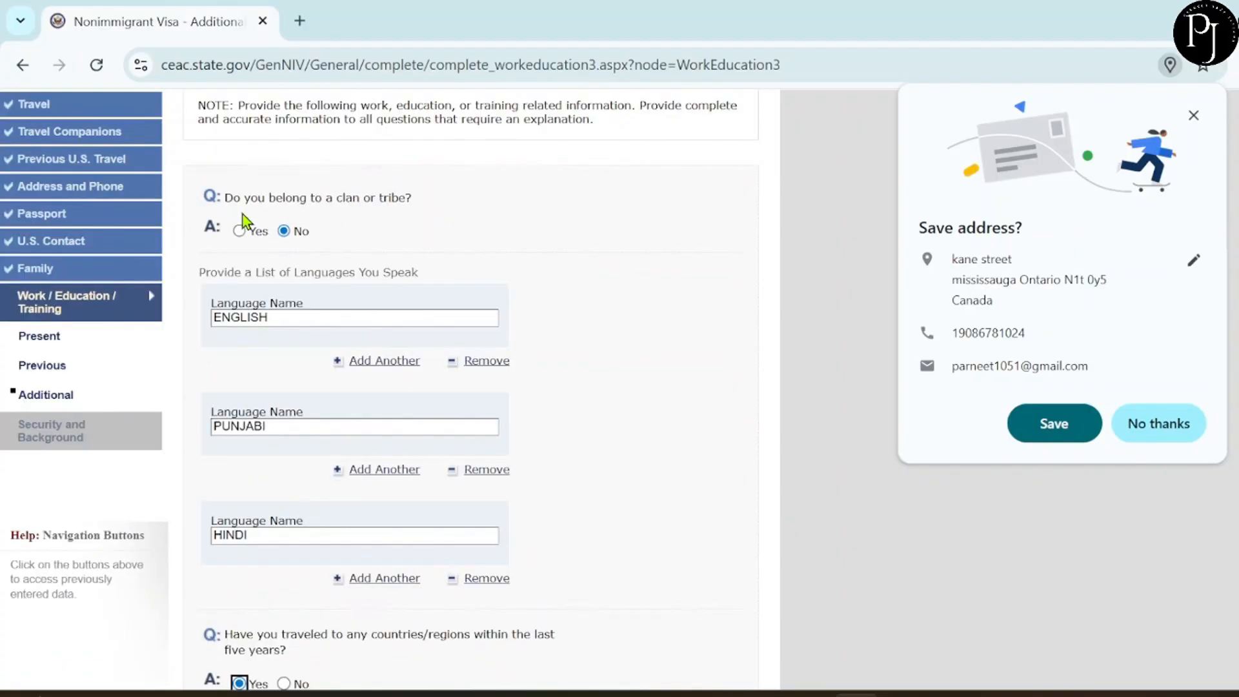
pyautogui.scroll(-9, 368, 359)
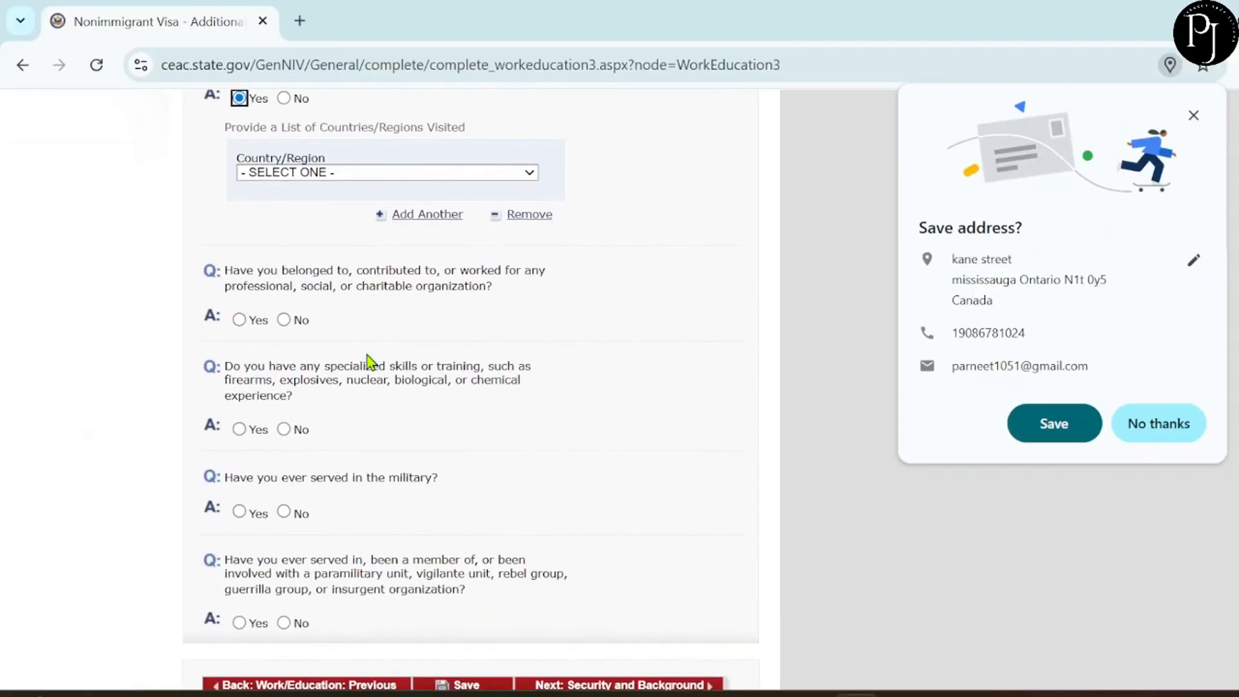
pyautogui.scroll(1, 363, 342)
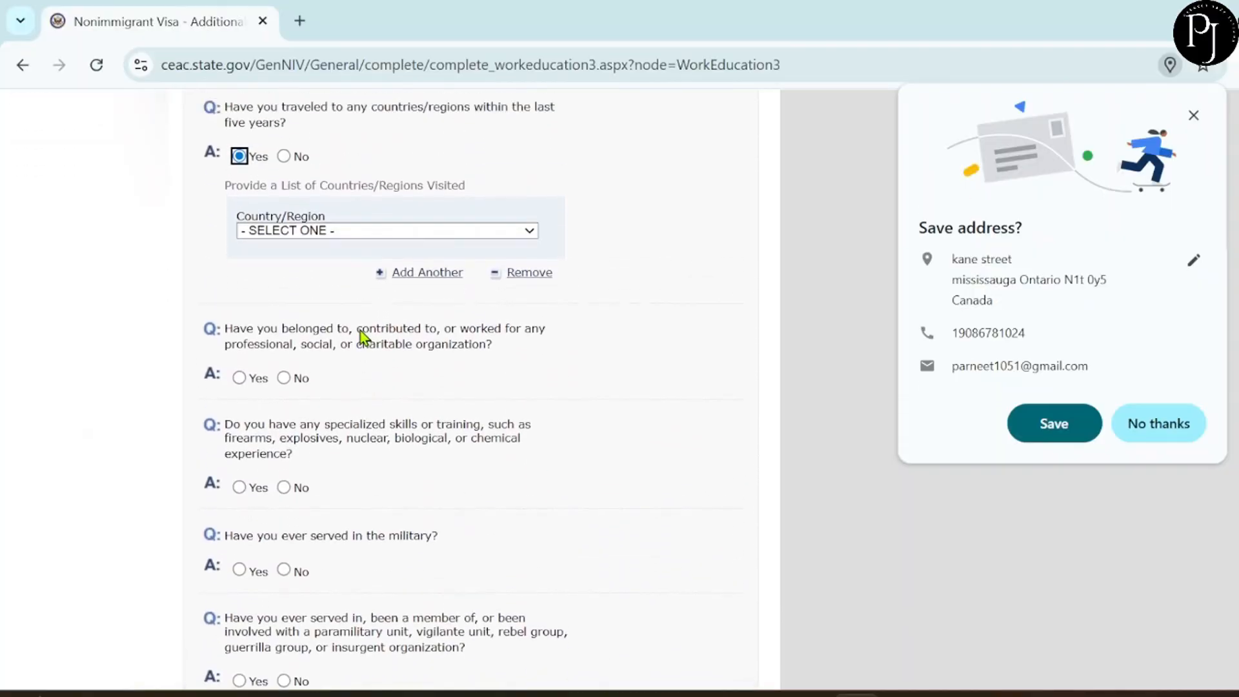
# Choose UNITED ARAB EMIRATES as the country visited.
pyautogui.click(277, 246)
pyautogui.press('d')
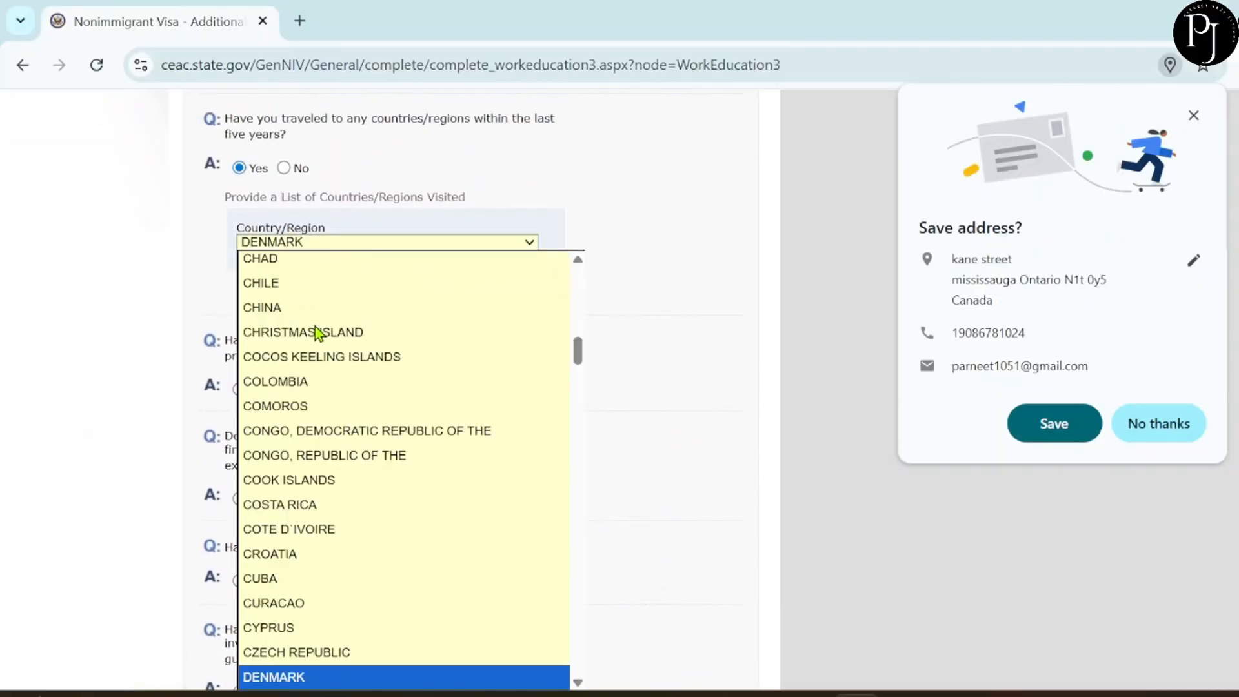
pyautogui.scroll(-3, 354, 483)
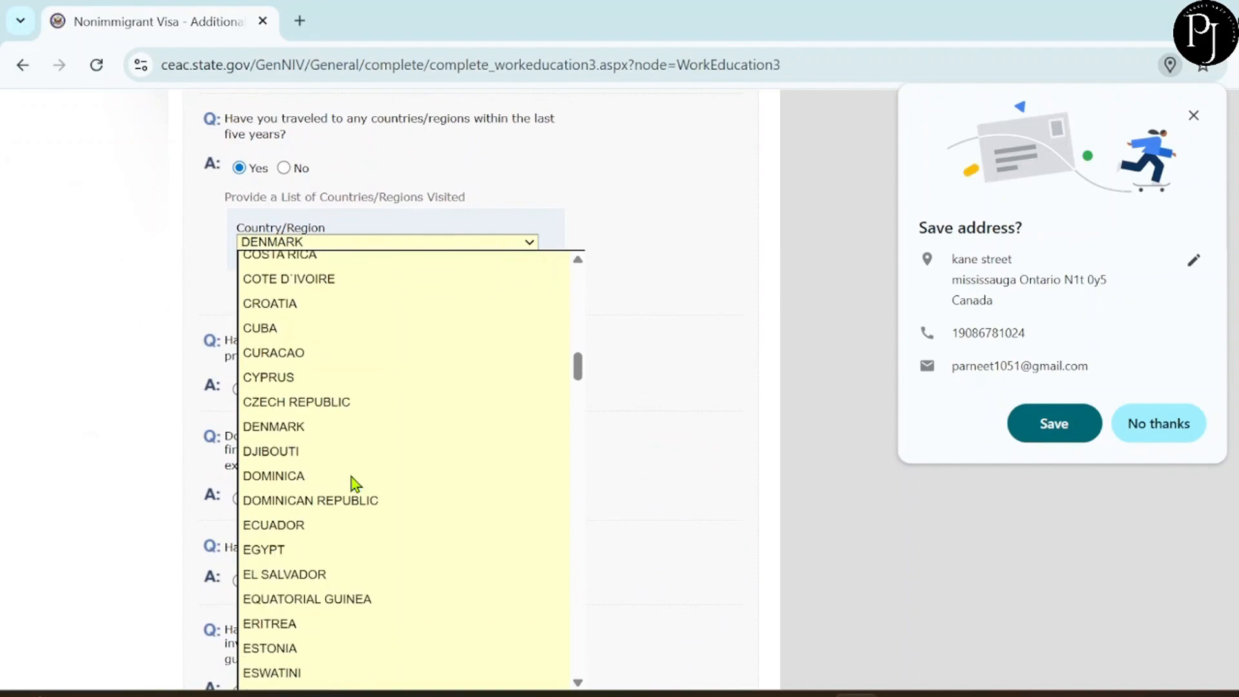
pyautogui.scroll(-20, 354, 483)
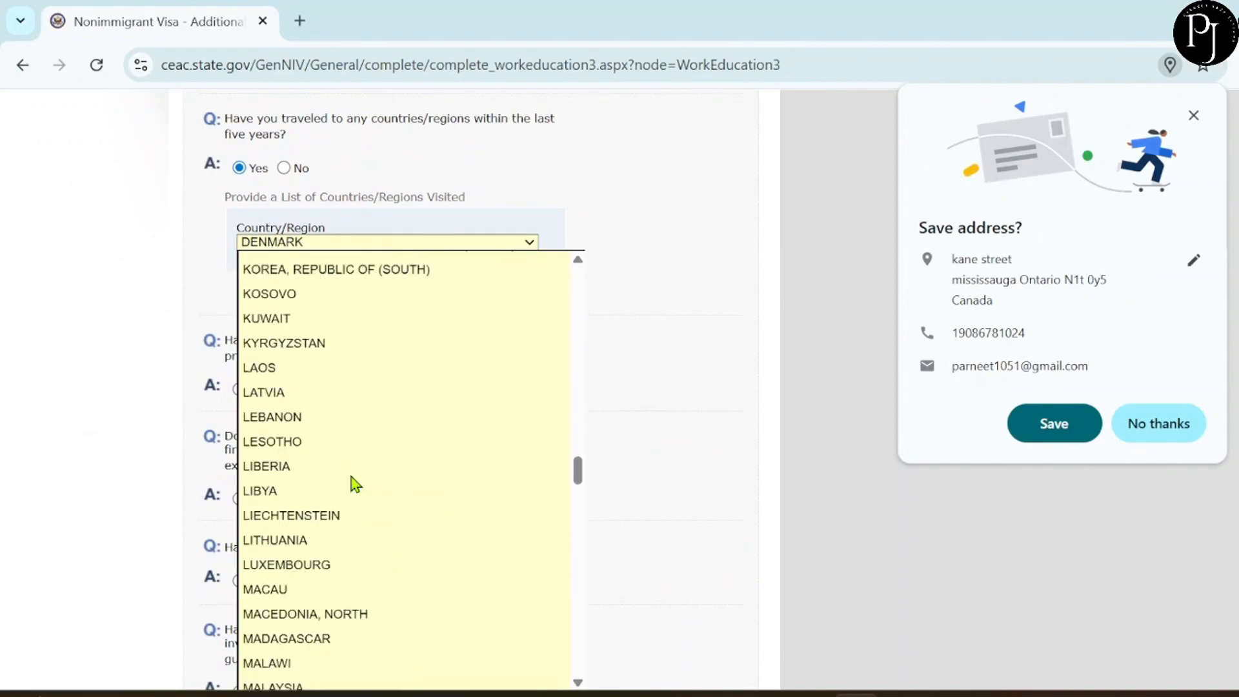
pyautogui.scroll(-20, 355, 482)
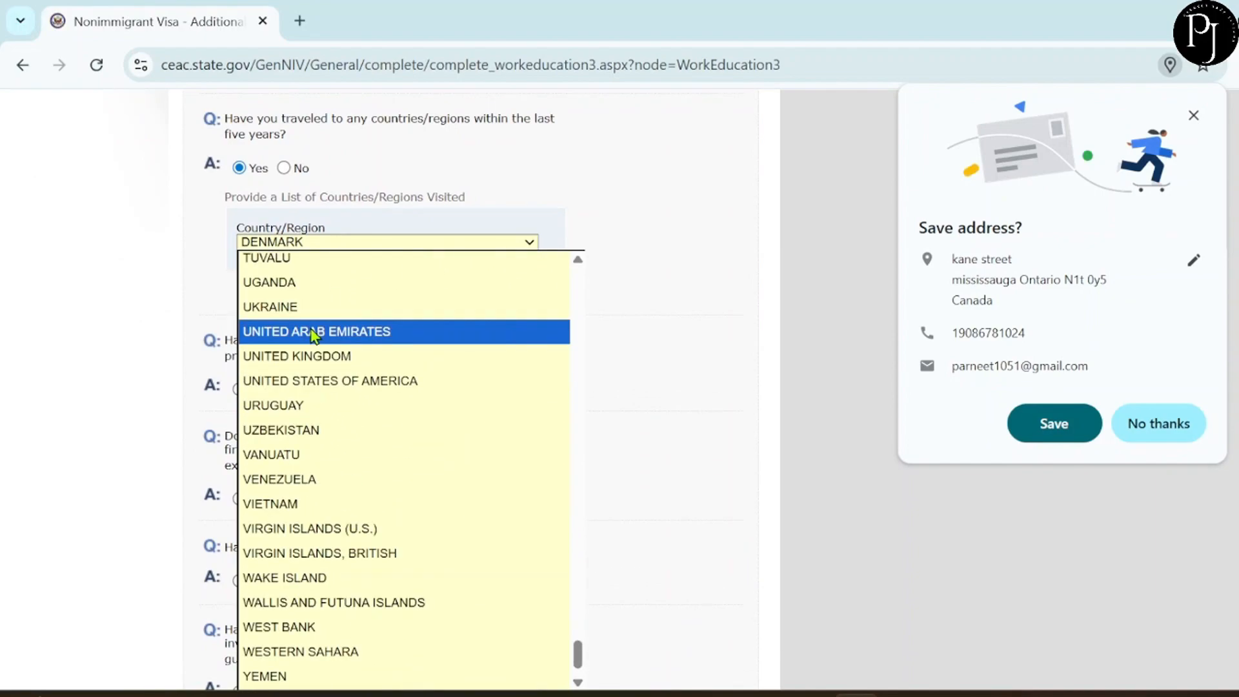
pyautogui.click(312, 331)
pyautogui.scroll(-2, 344, 354)
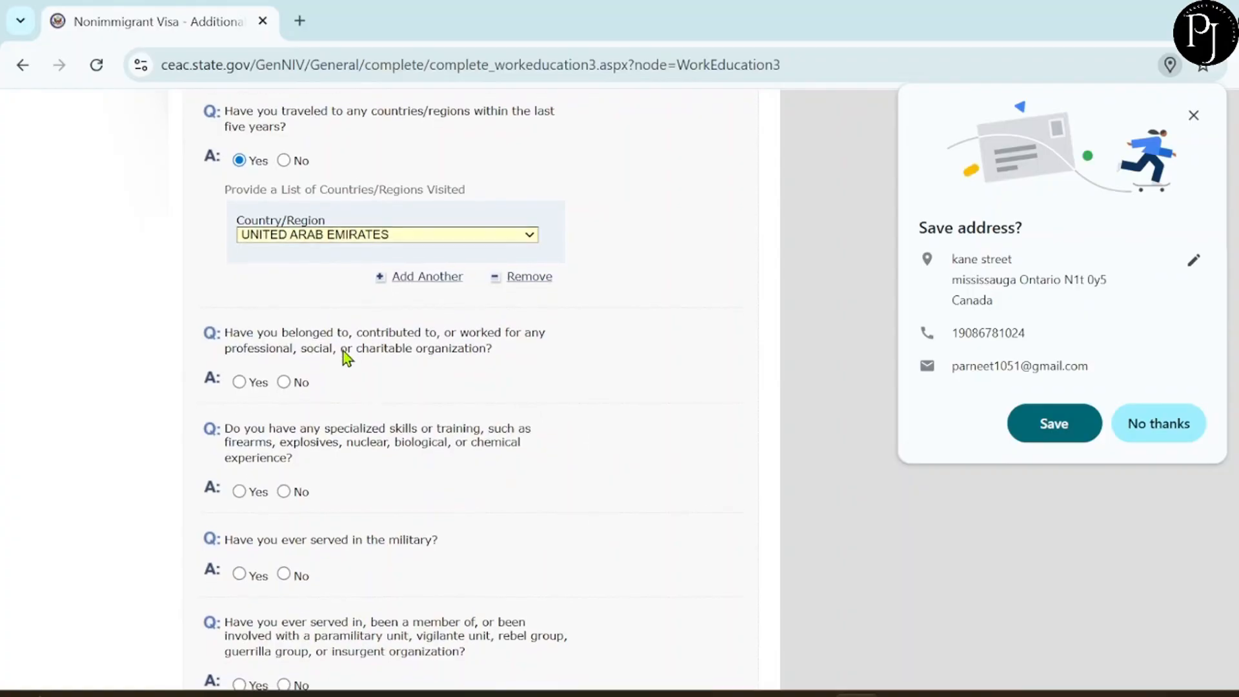
pyautogui.scroll(-1, 343, 351)
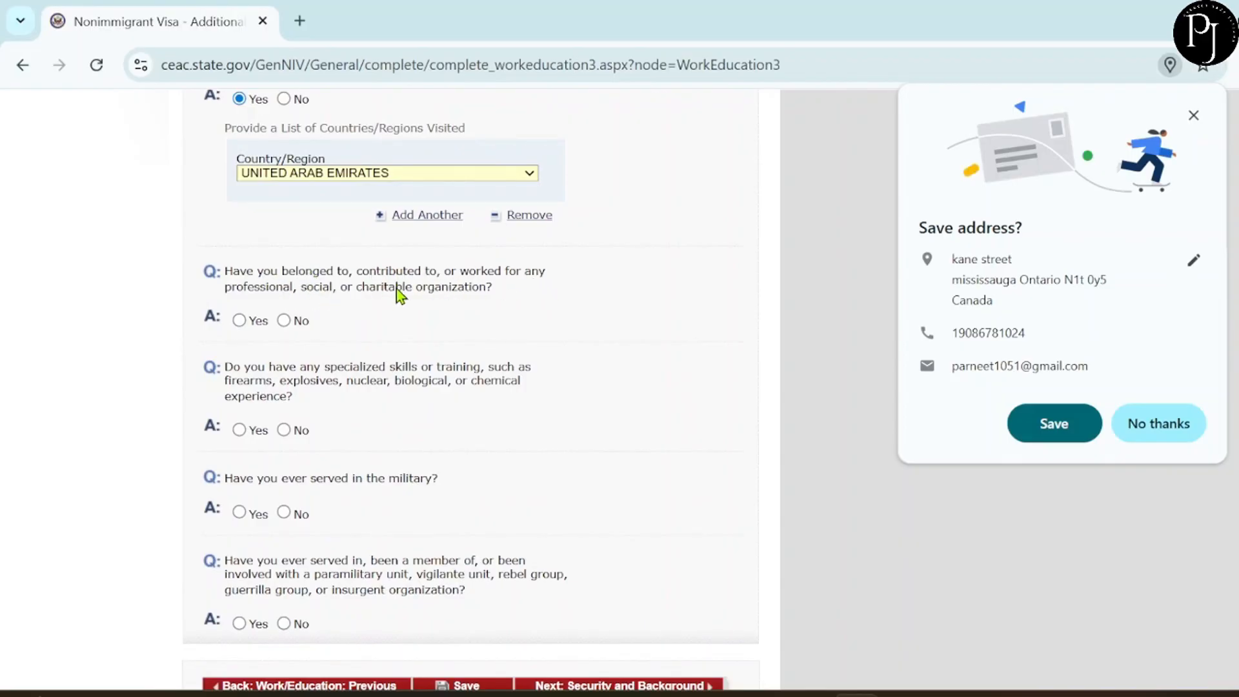
# Answer No to organization membership, specialized skills, military service and paramilitary group questions.
pyautogui.scroll(-1, 404, 291)
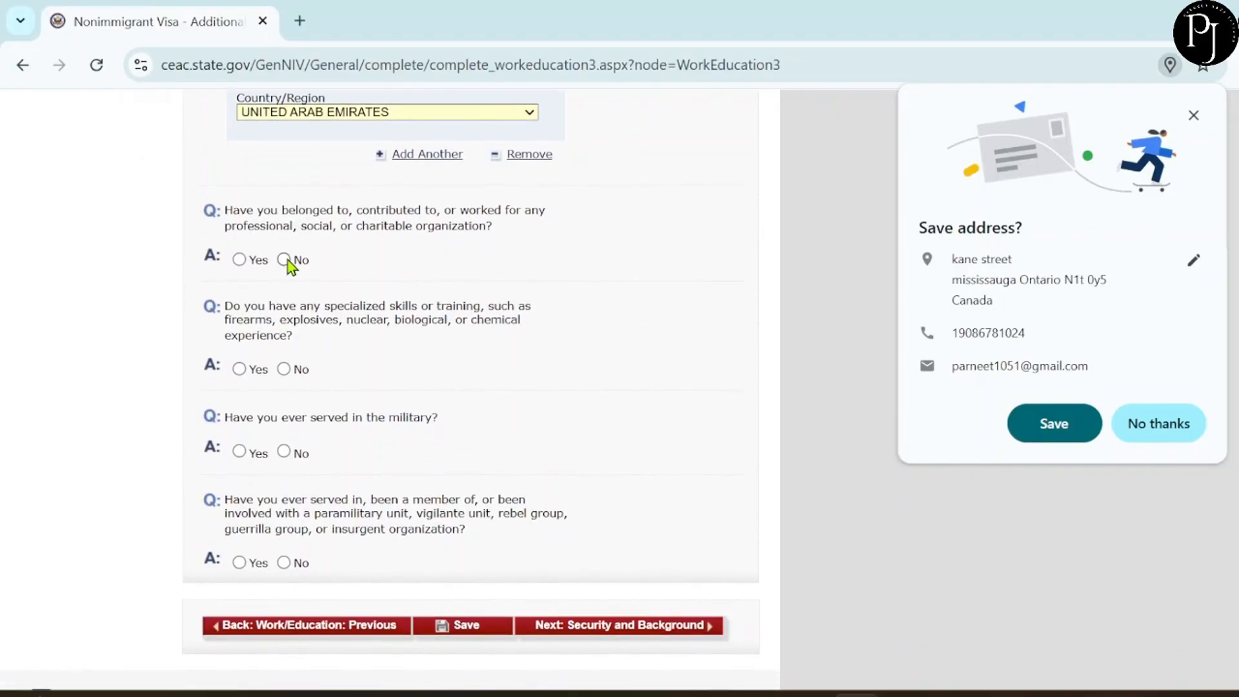
pyautogui.click(284, 259)
pyautogui.scroll(7, 288, 261)
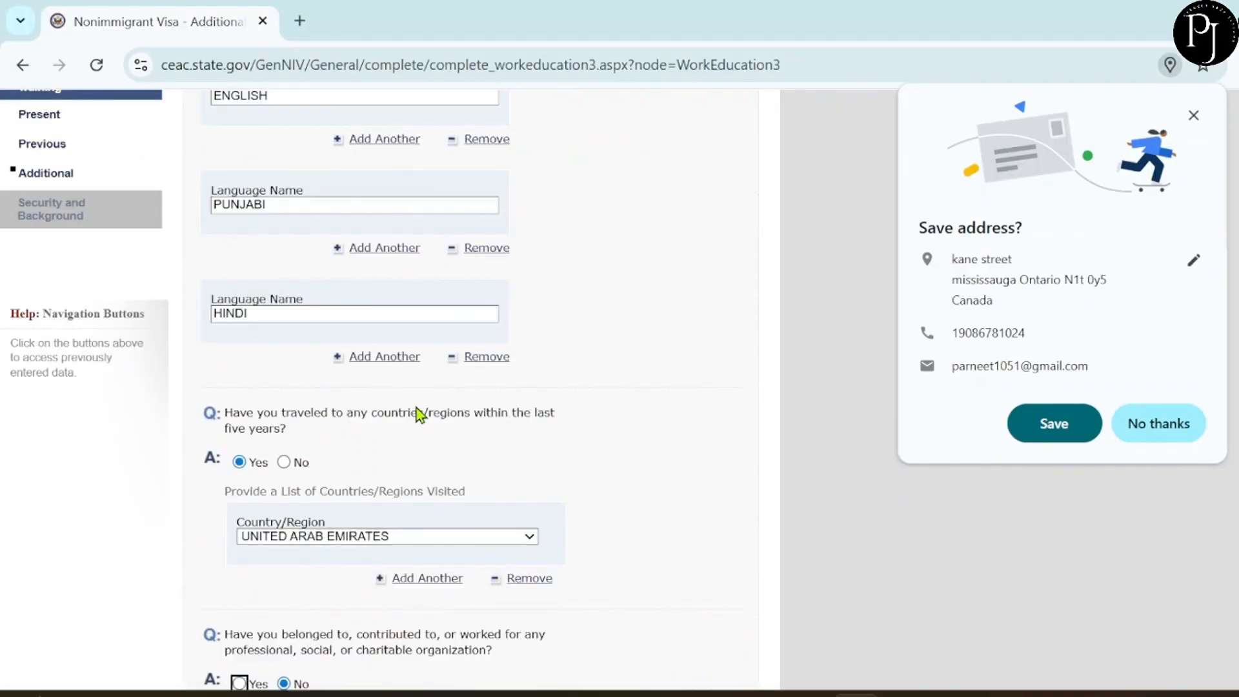
pyautogui.scroll(-5, 416, 408)
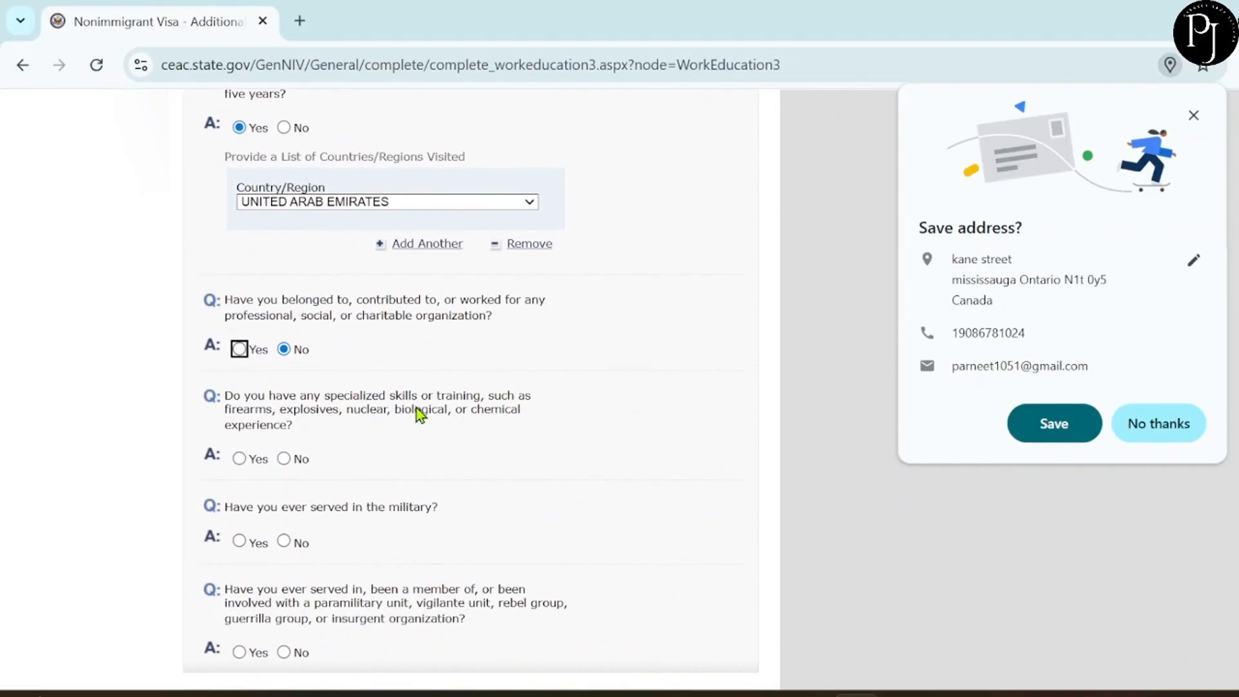
pyautogui.scroll(-1, 421, 416)
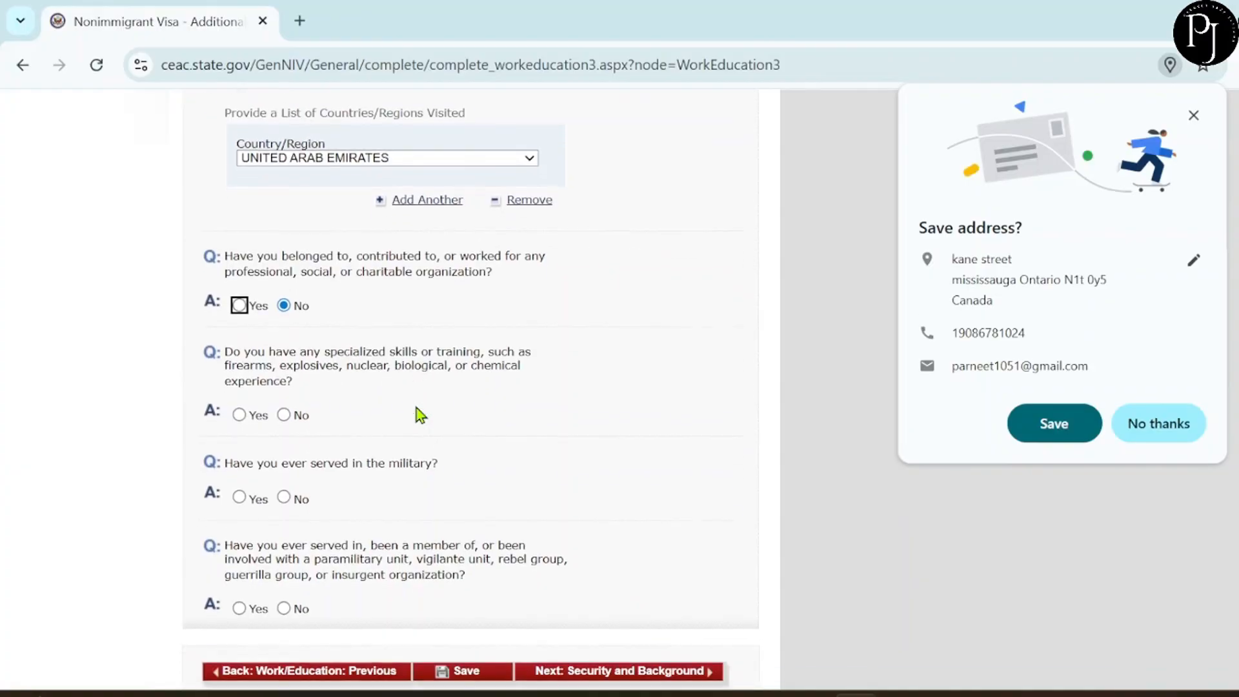
pyautogui.click(284, 410)
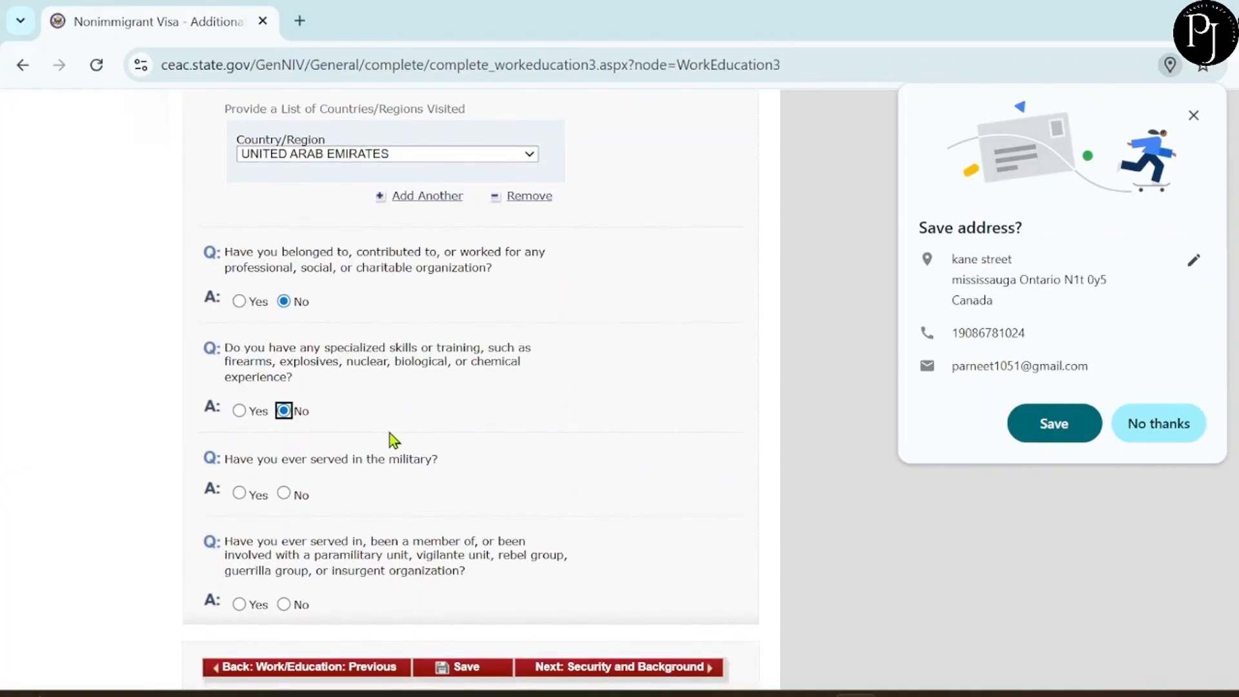
pyautogui.scroll(-1, 390, 433)
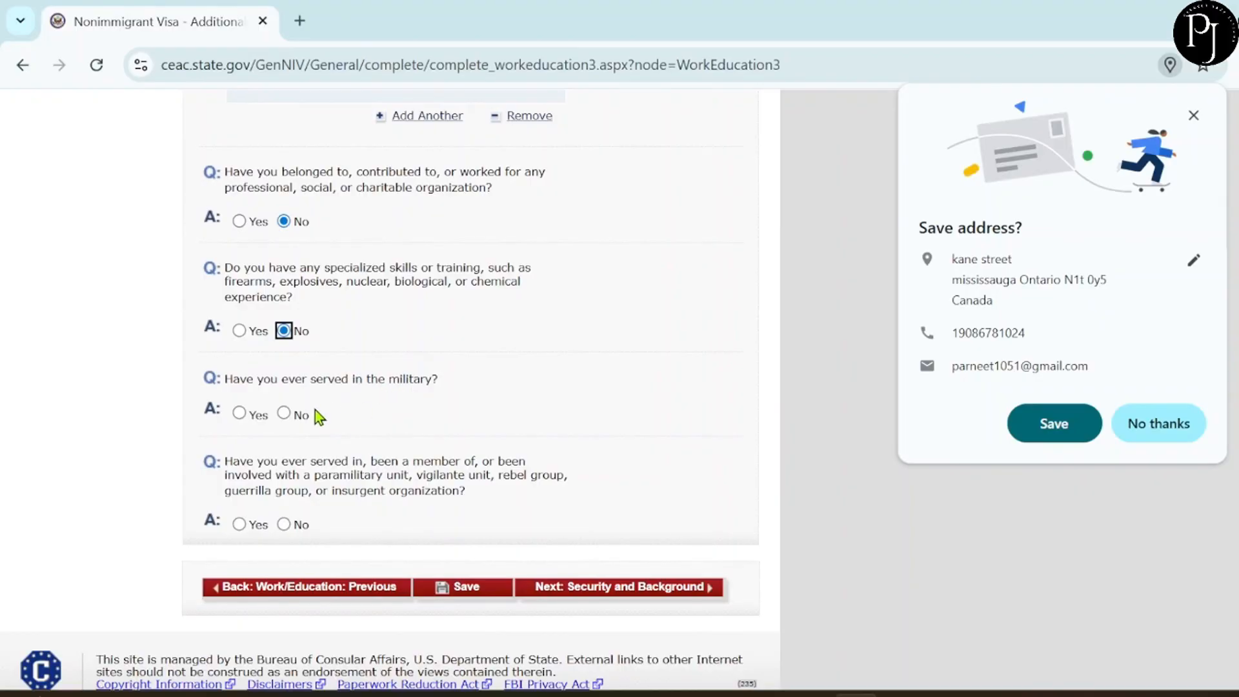
pyautogui.click(284, 414)
pyautogui.scroll(-2, 354, 434)
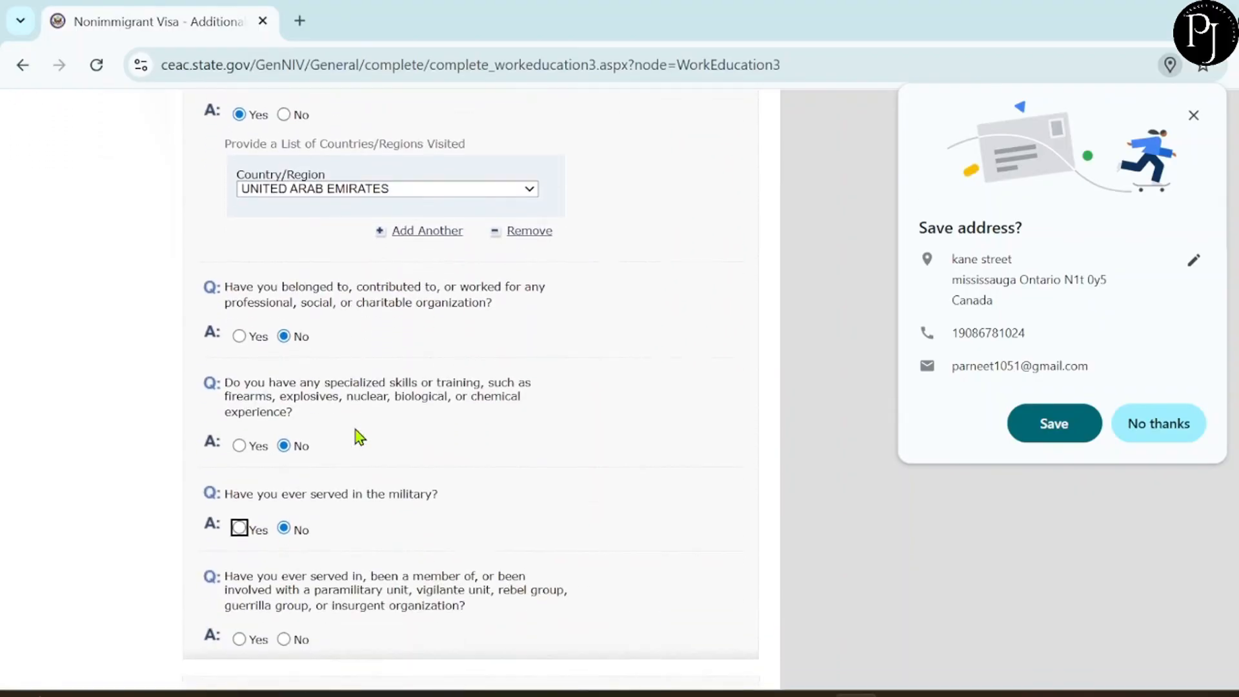
pyautogui.scroll(-2, 360, 437)
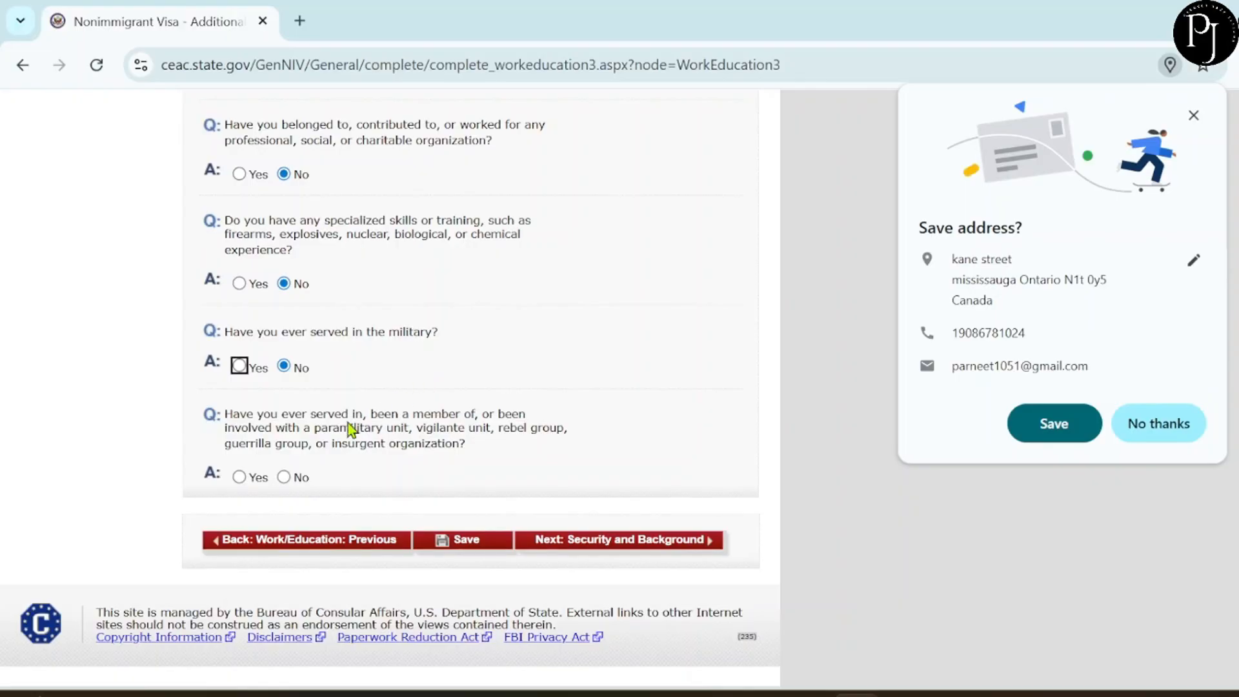
pyautogui.click(283, 477)
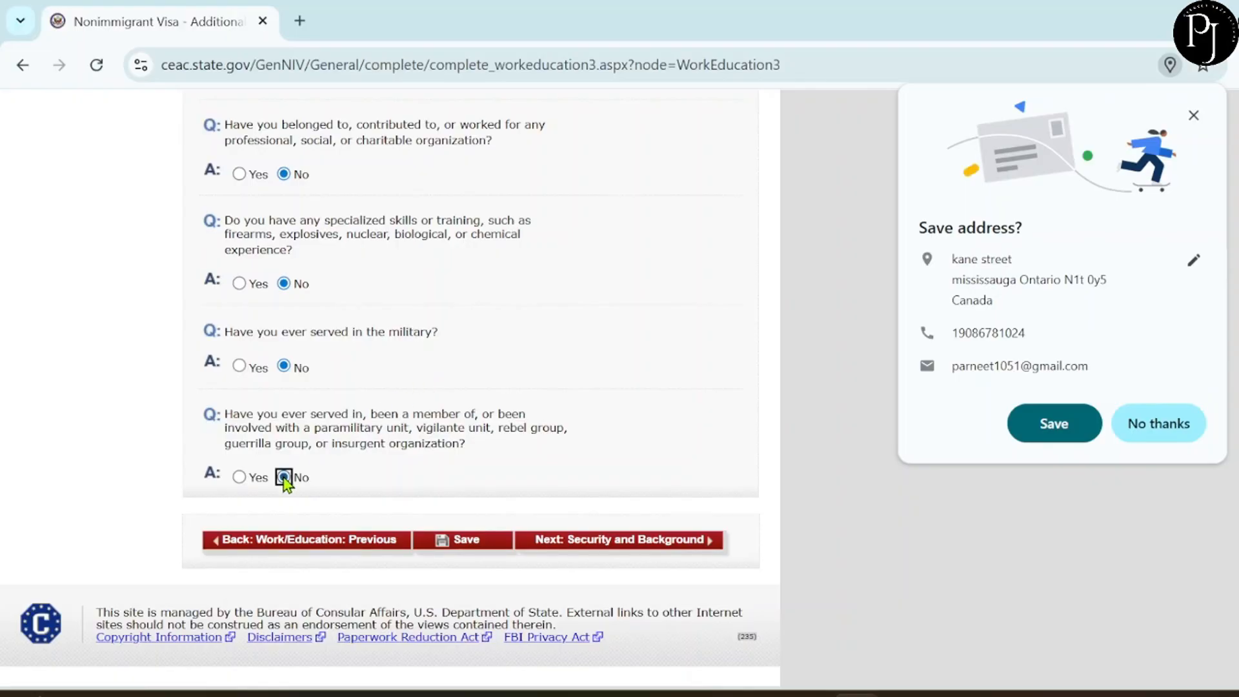
# Answer No to the communicable disease, mental/physical disorder and drug abuse questions, then continue.
pyautogui.click(688, 539)
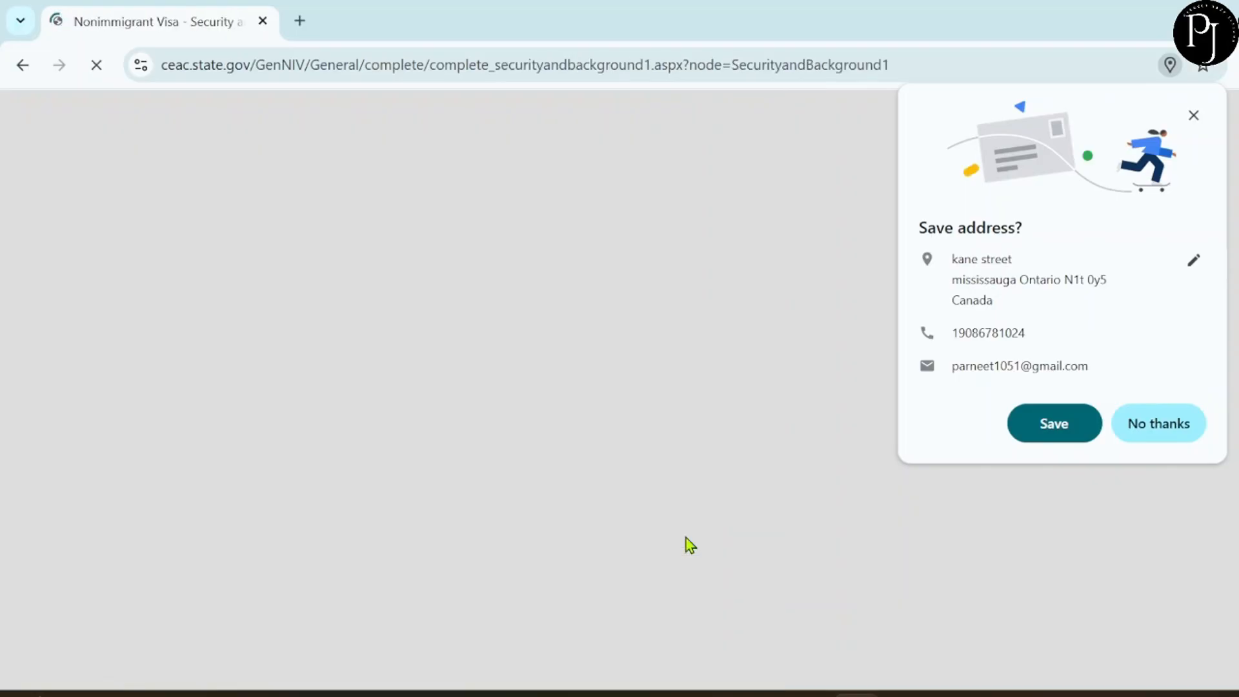
pyautogui.scroll(-4, 617, 545)
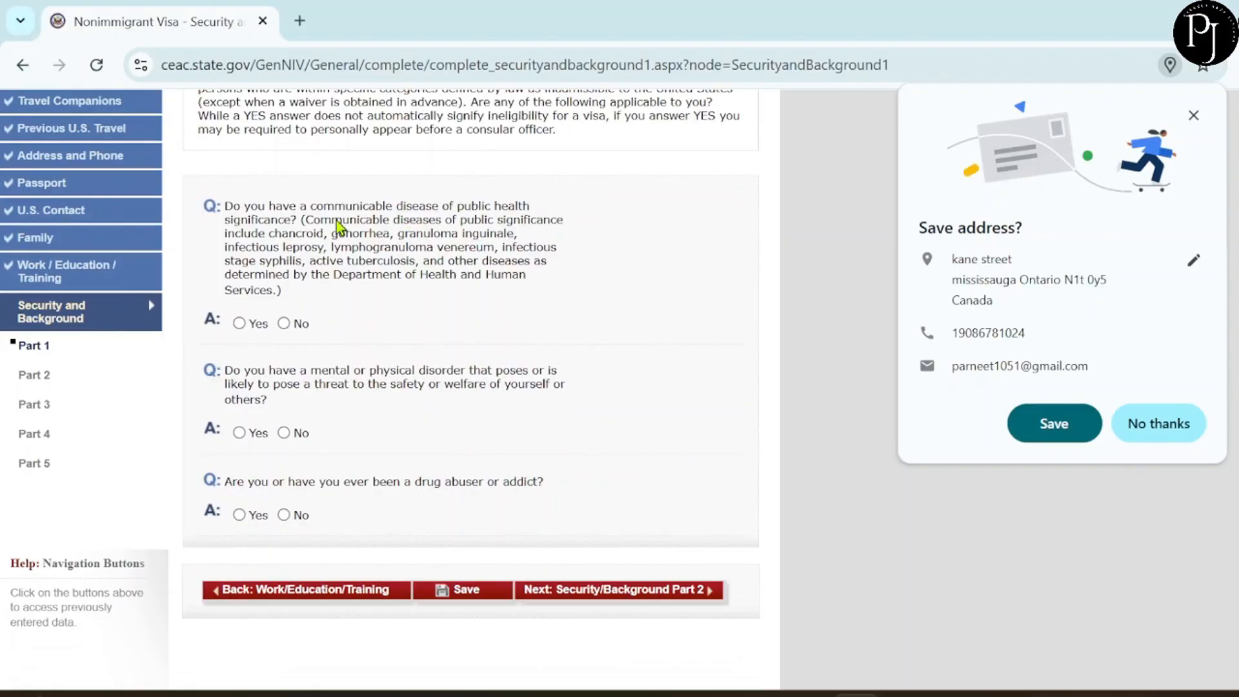
pyautogui.click(285, 323)
pyautogui.scroll(-3, 381, 339)
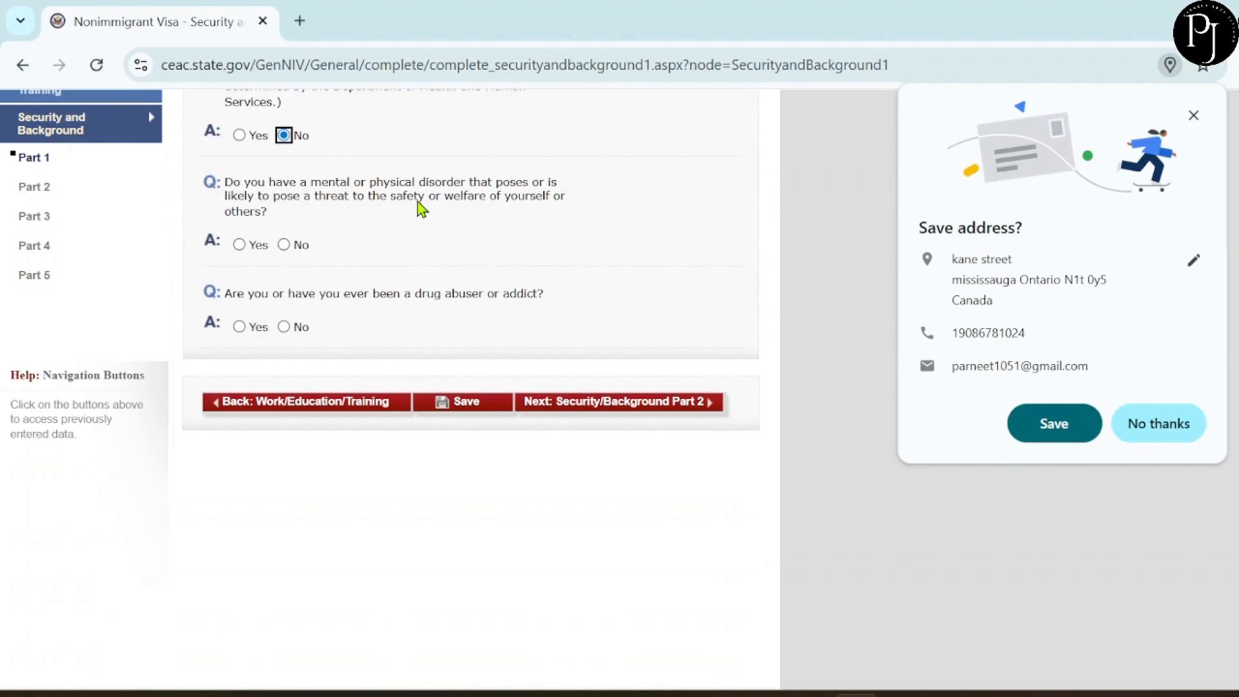
pyautogui.click(282, 246)
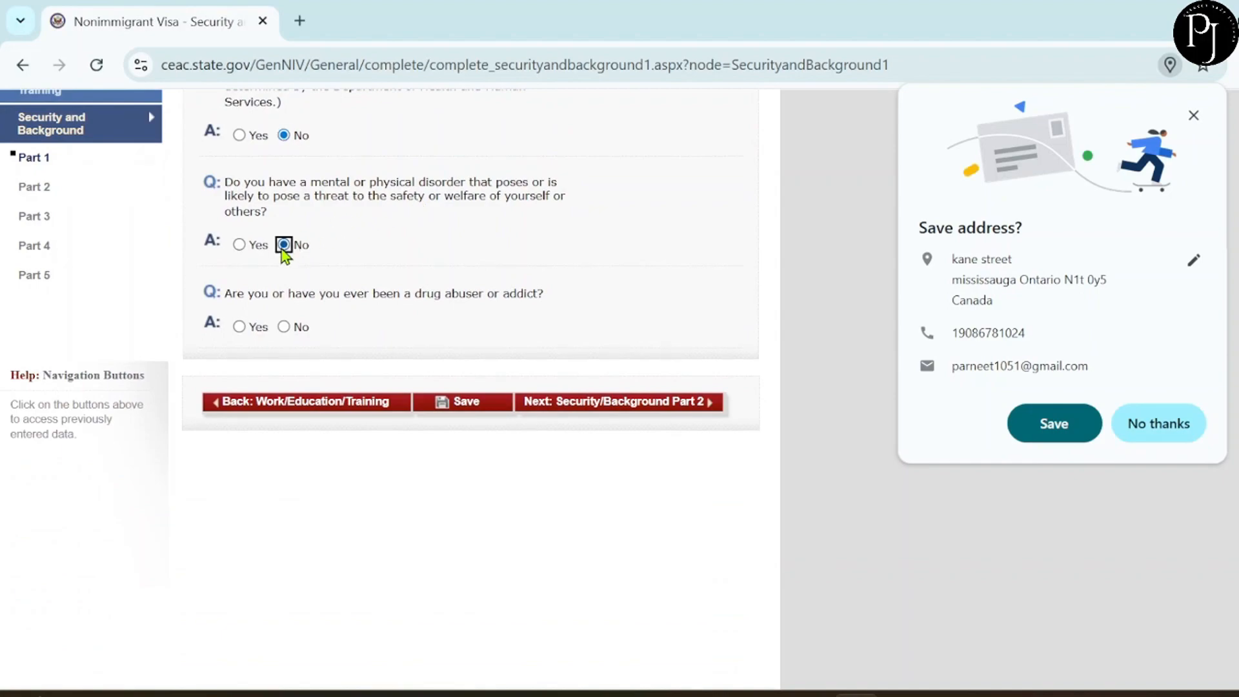
pyautogui.scroll(-1, 340, 261)
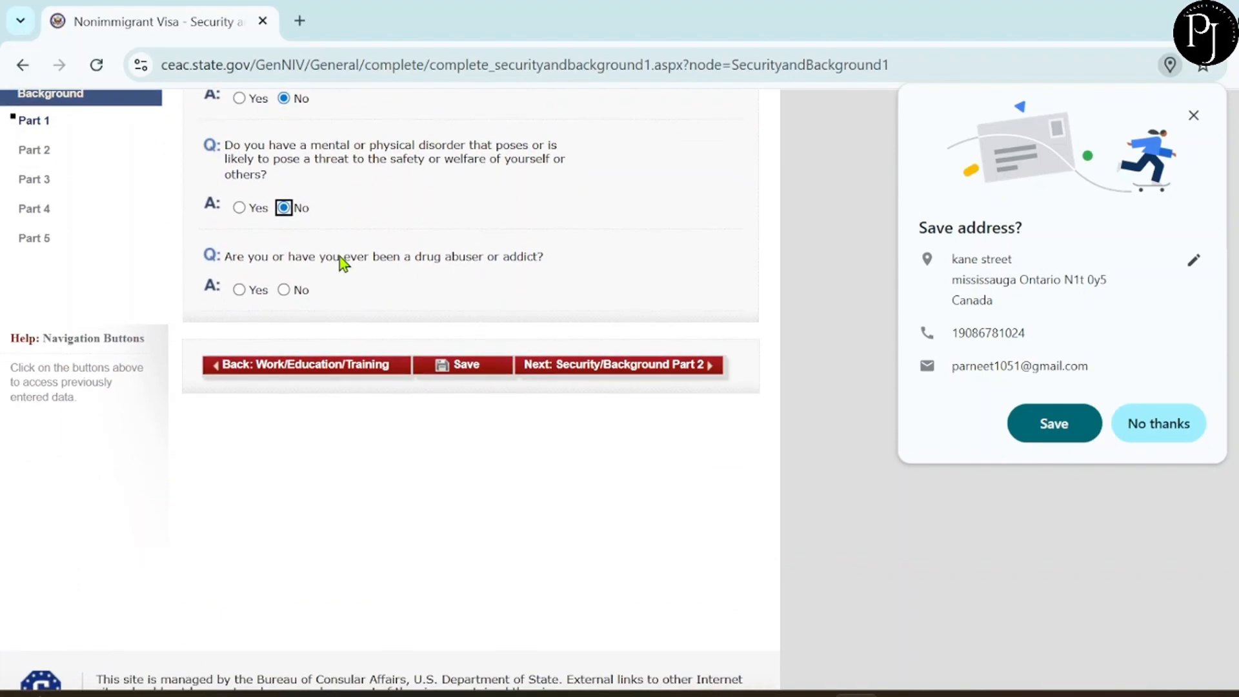
pyautogui.click(288, 293)
pyautogui.click(653, 381)
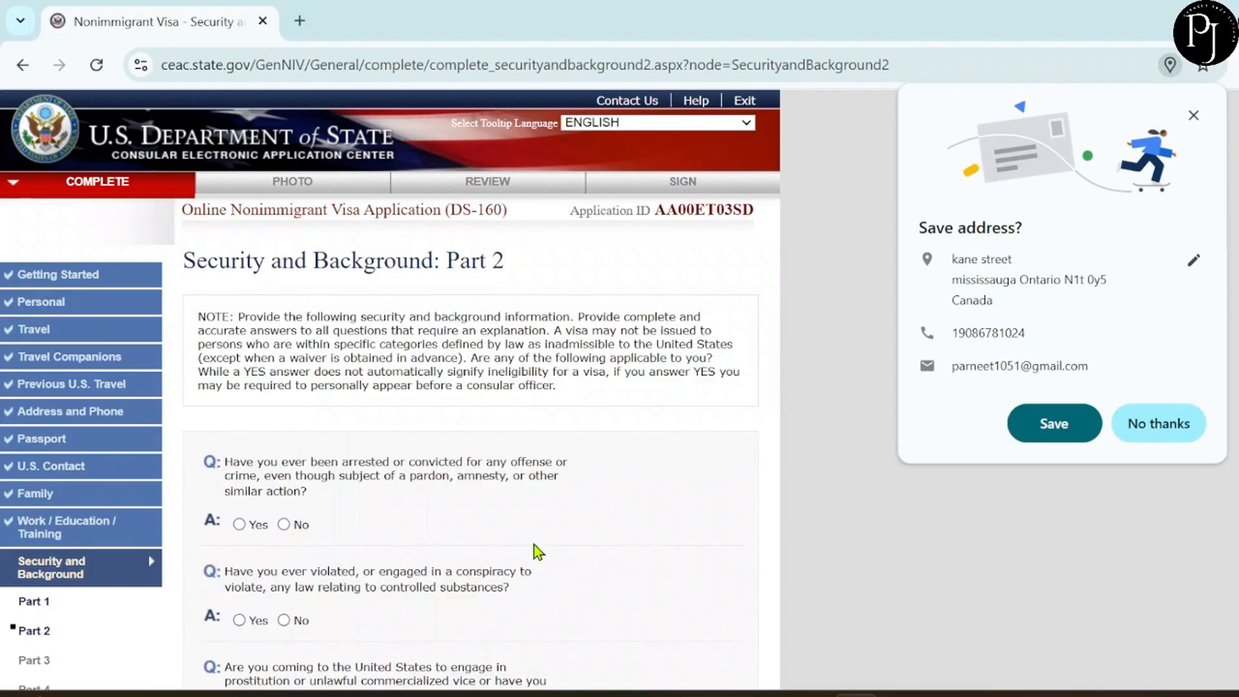
# Answer No to the arrest, controlled substances, prostitution and money laundering questions.
pyautogui.scroll(-5, 538, 552)
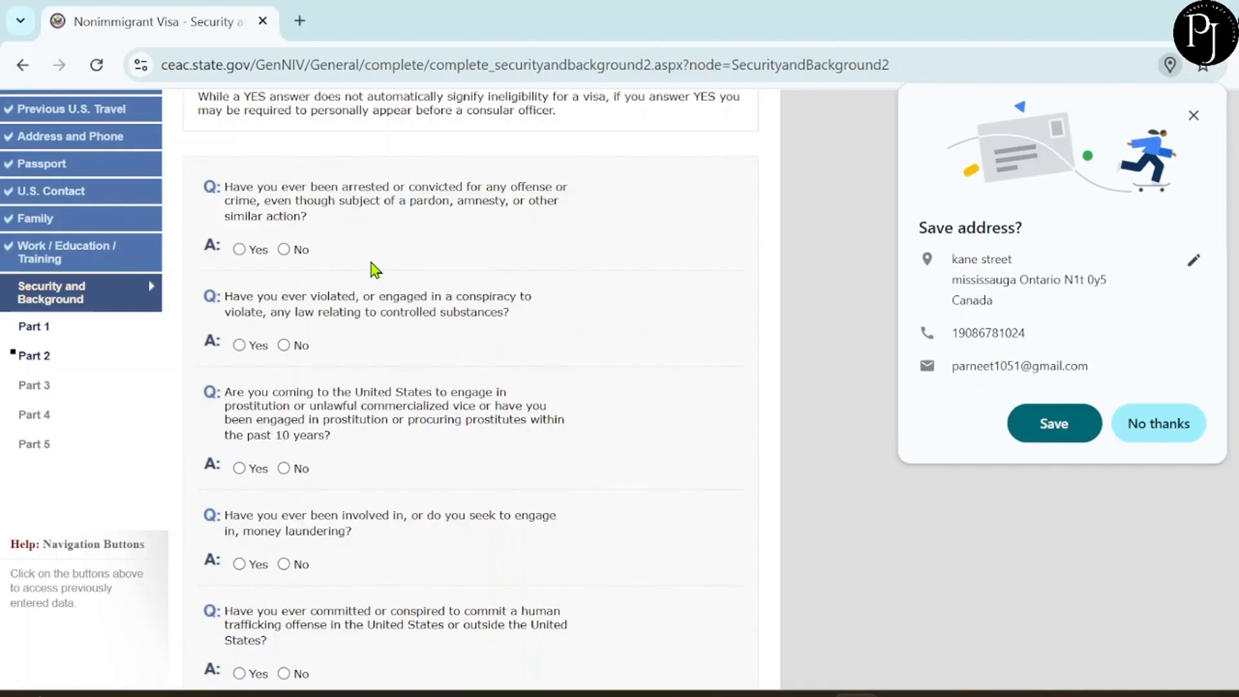
pyautogui.click(290, 251)
pyautogui.scroll(-1, 353, 313)
pyautogui.scroll(-1, 353, 313)
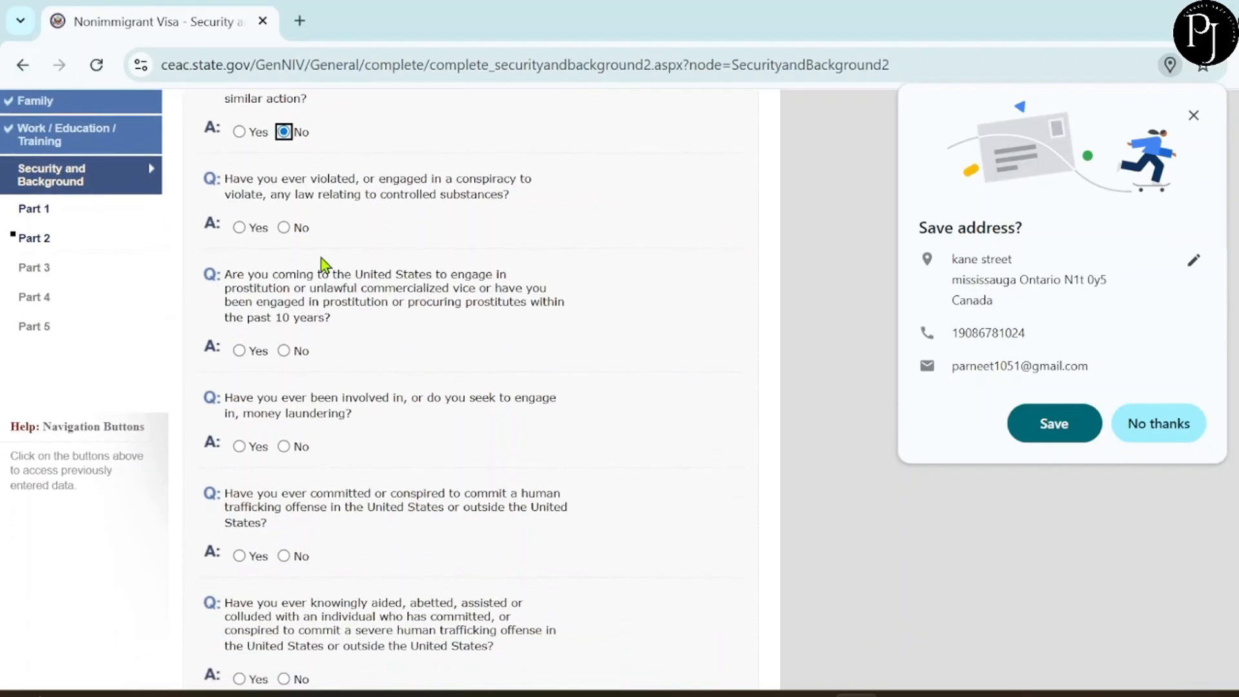
pyautogui.click(284, 227)
pyautogui.scroll(-1, 345, 265)
pyautogui.scroll(-1, 346, 266)
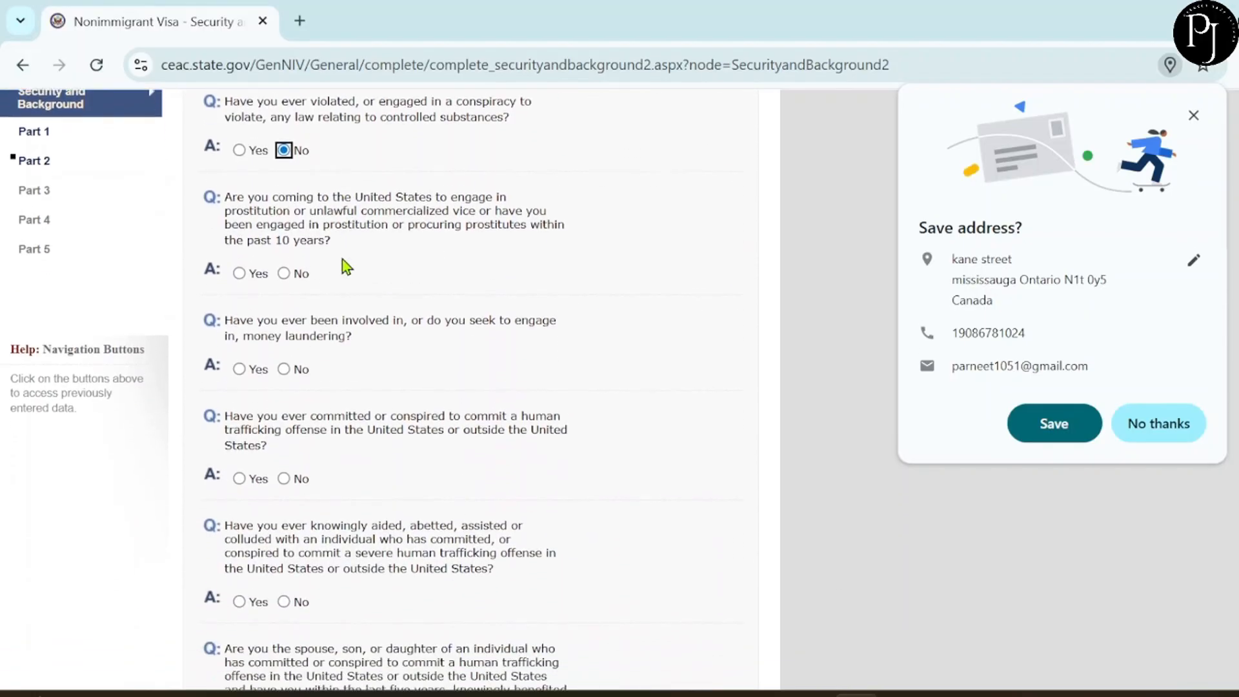
pyautogui.click(284, 273)
pyautogui.scroll(-3, 374, 300)
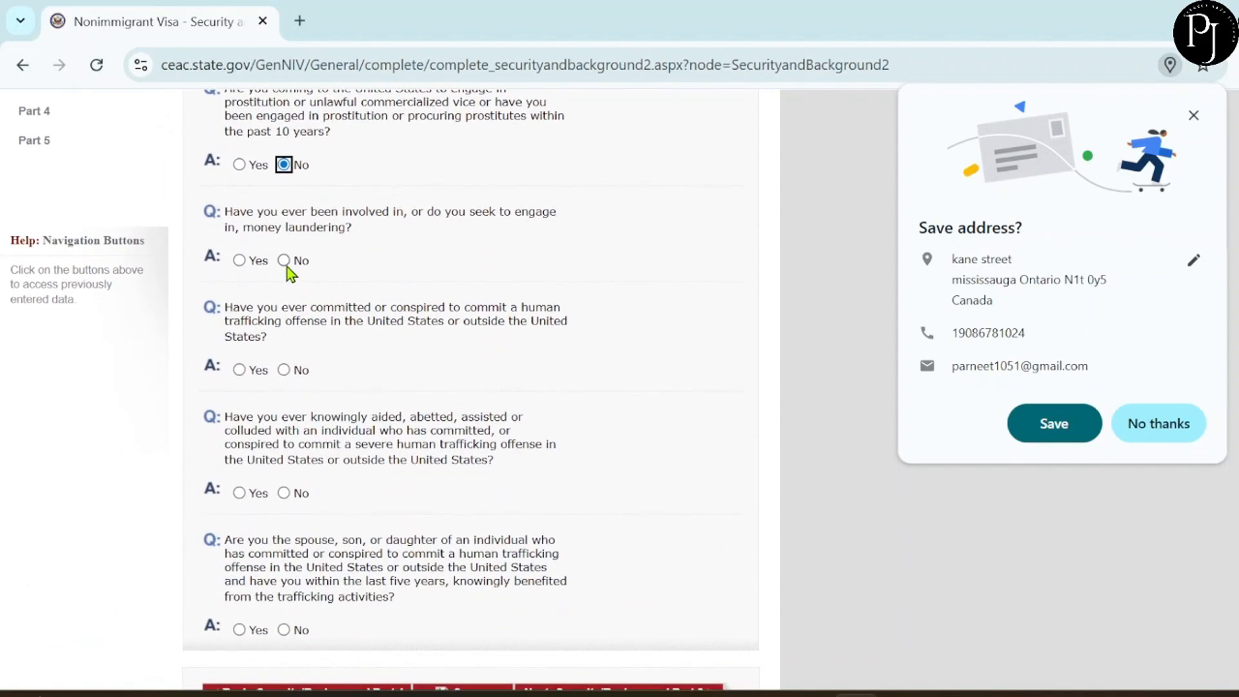
pyautogui.click(284, 260)
# Answer No to the human trafficking, aiding traffickers and trafficking-benefit questions.
pyautogui.scroll(-3, 347, 300)
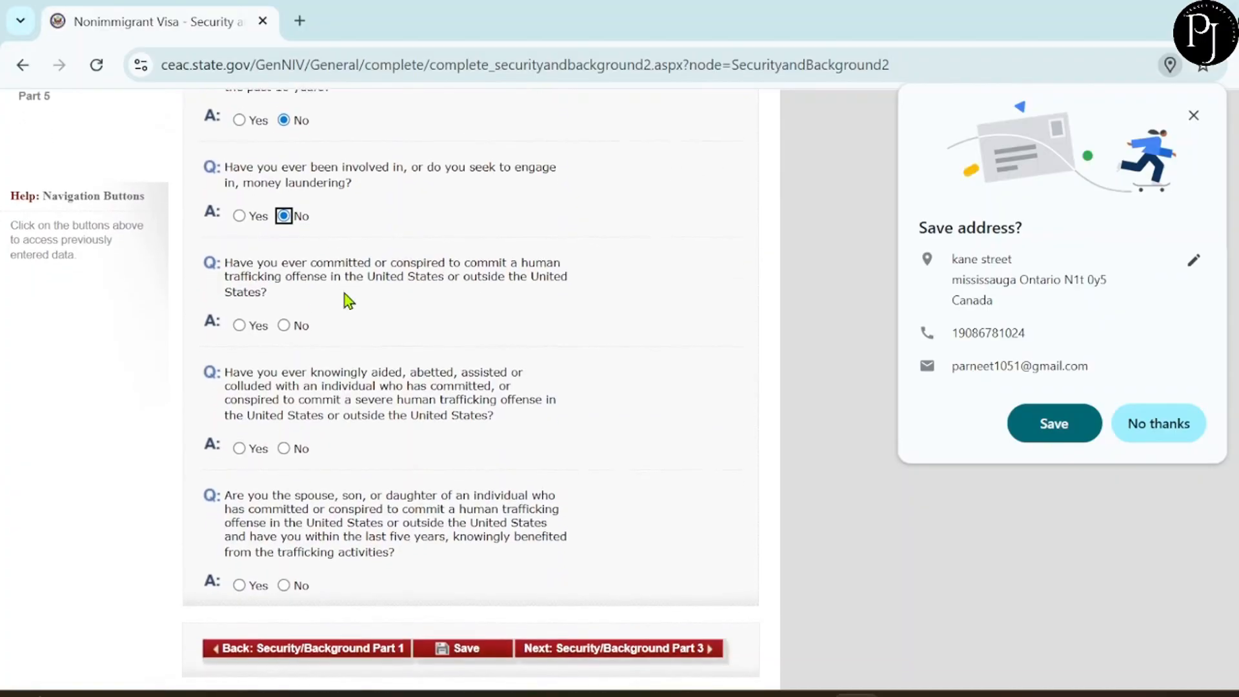
pyautogui.click(284, 257)
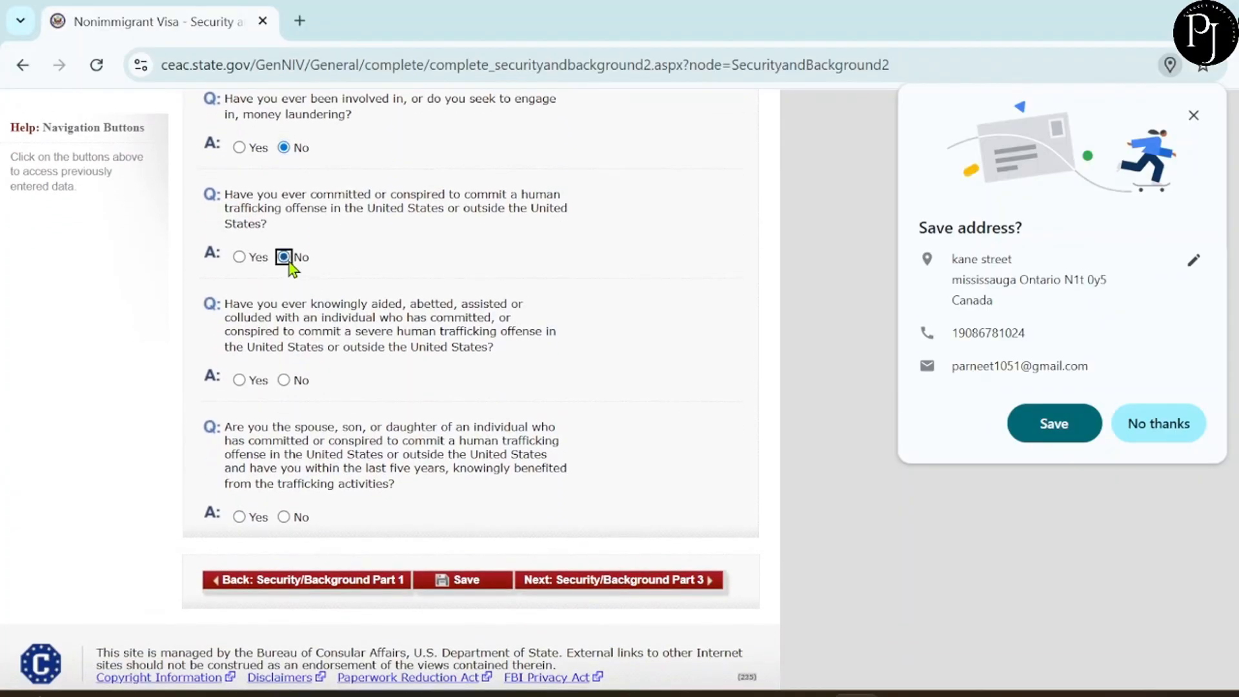
pyautogui.click(282, 380)
pyautogui.scroll(-1, 371, 381)
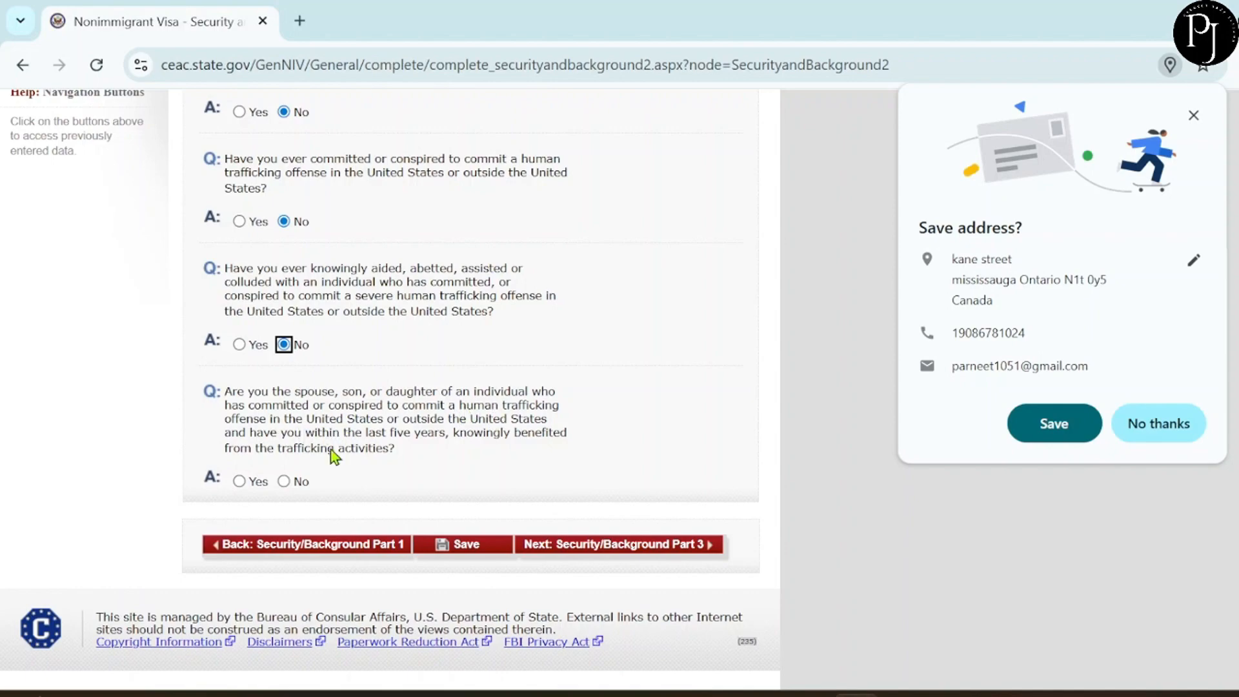
pyautogui.click(283, 482)
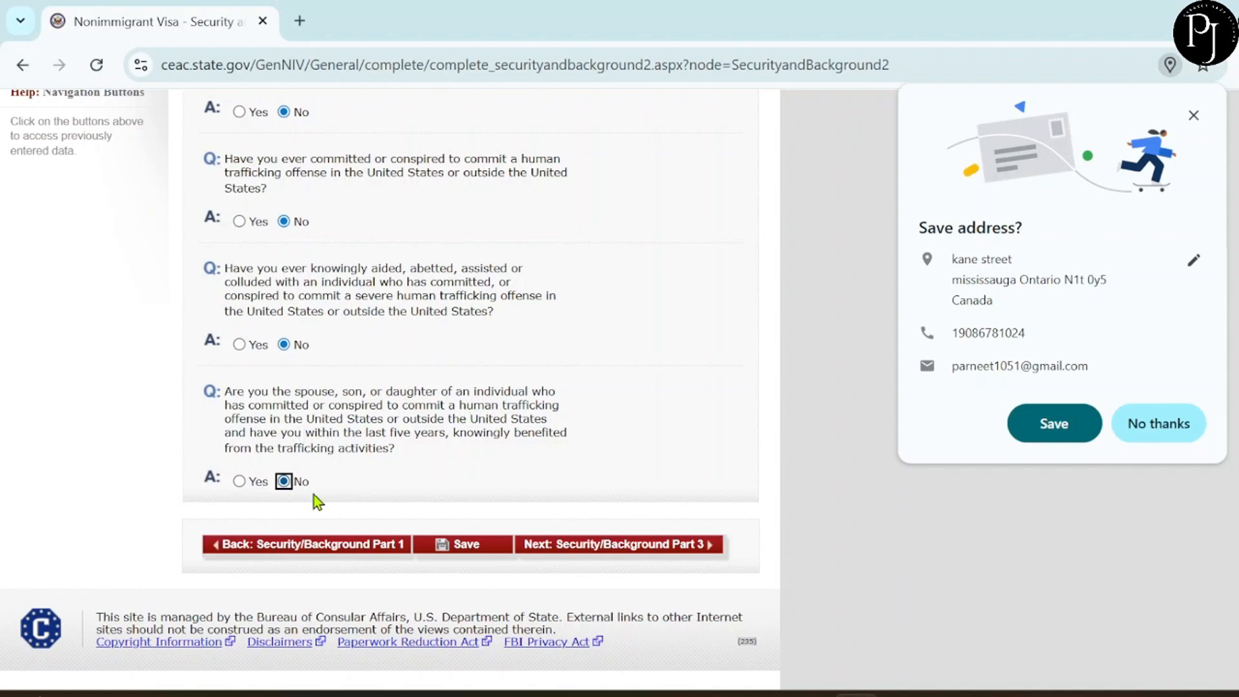
# On Part 3, answer No to the espionage and all four terrorism-related questions.
pyautogui.click(580, 546)
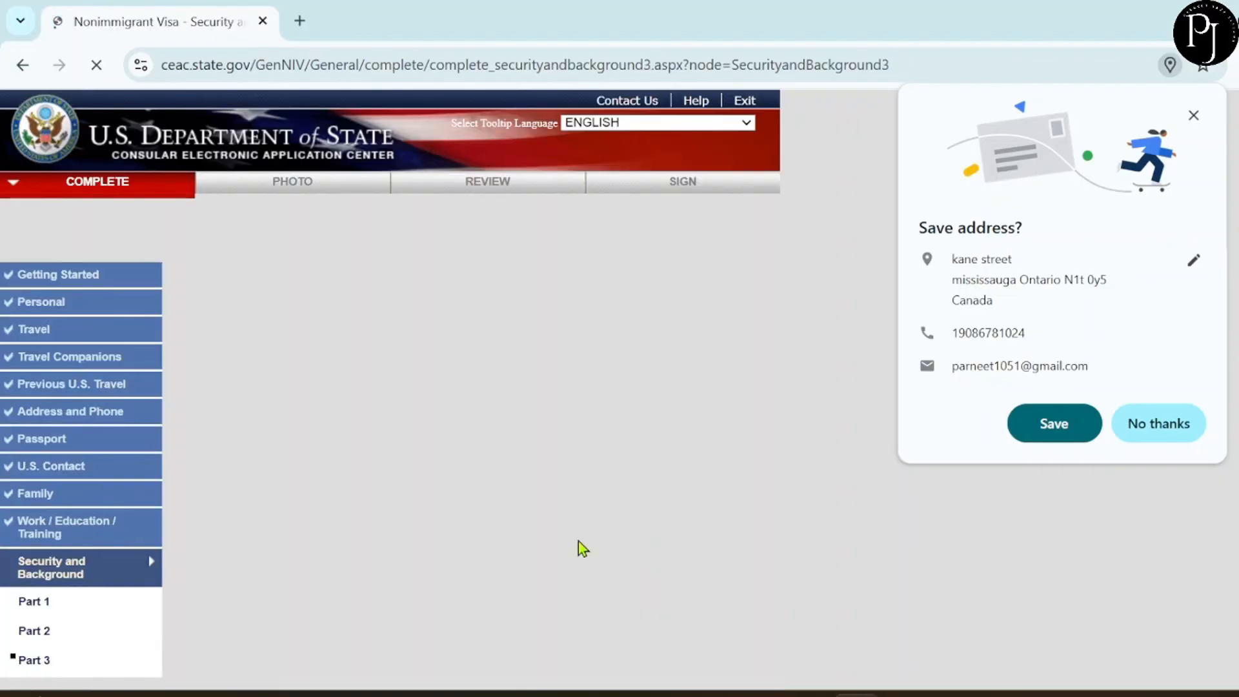
pyautogui.scroll(-3, 462, 551)
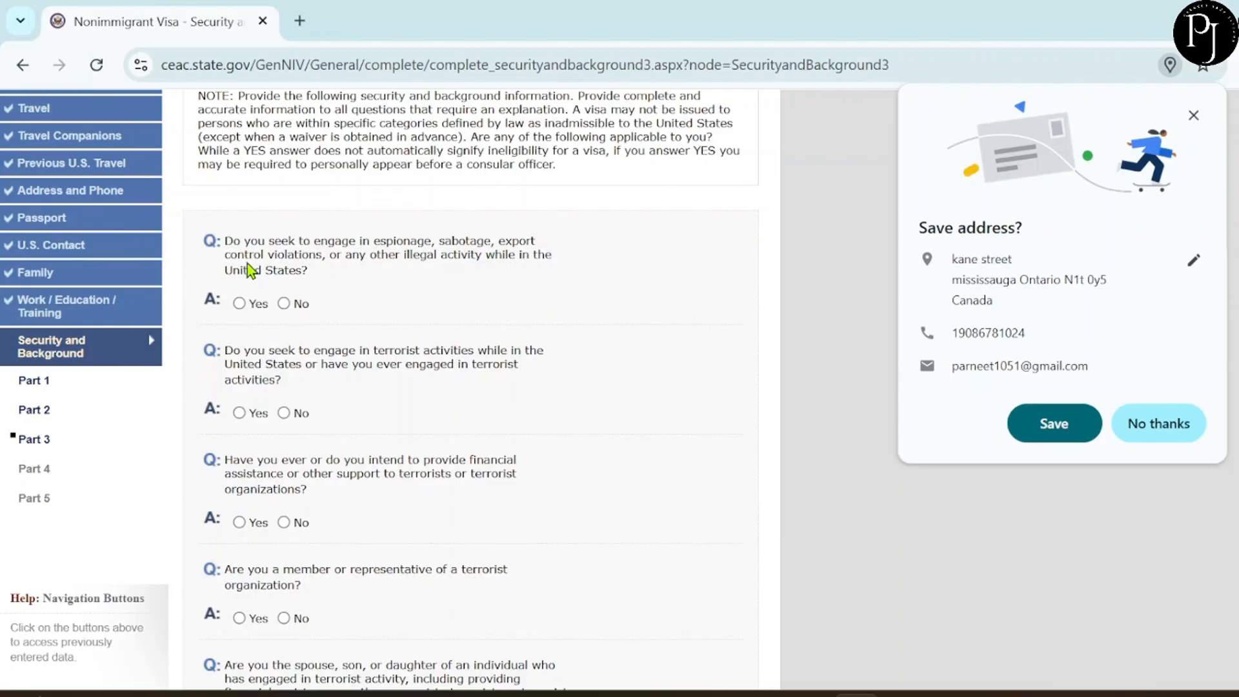
pyautogui.click(286, 303)
pyautogui.scroll(-2, 355, 329)
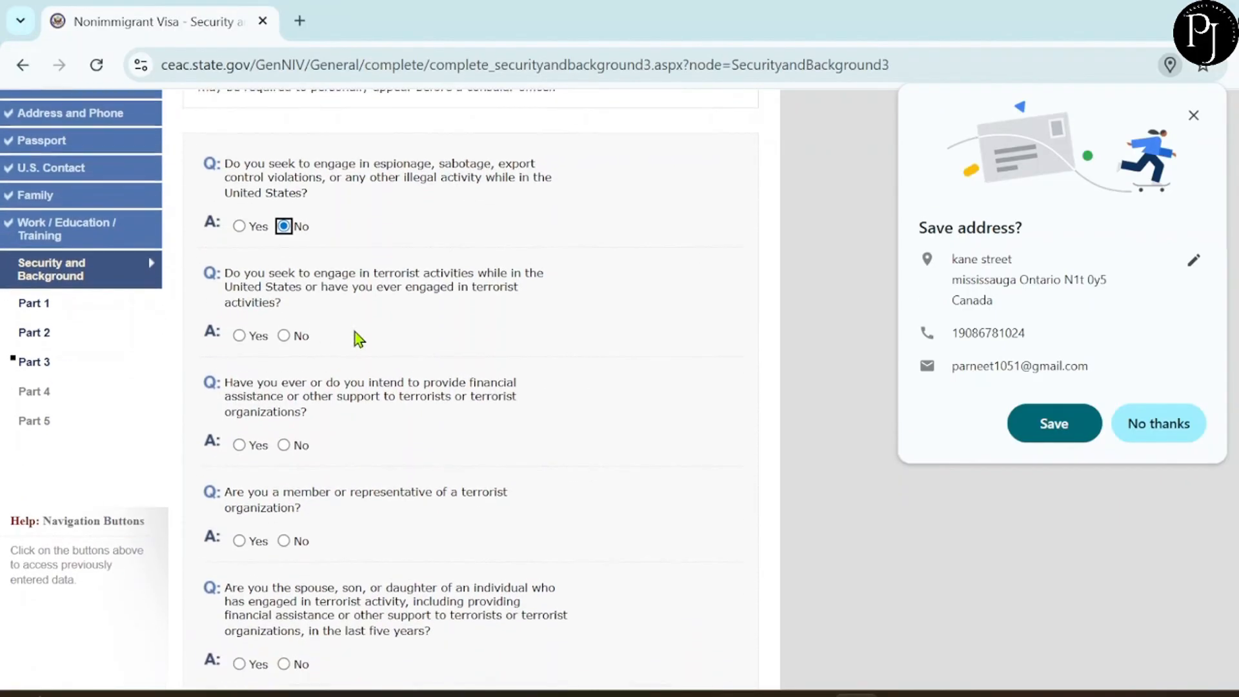
pyautogui.click(284, 330)
pyautogui.scroll(-2, 380, 365)
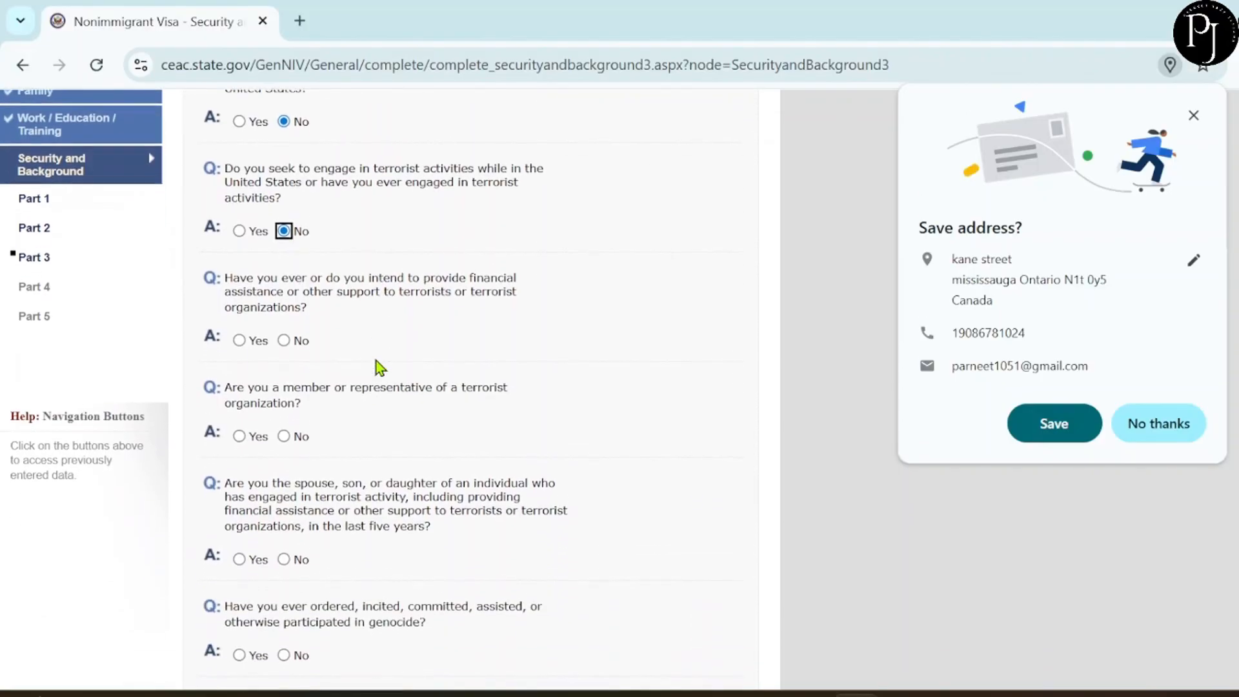
pyautogui.click(285, 340)
pyautogui.scroll(-2, 378, 375)
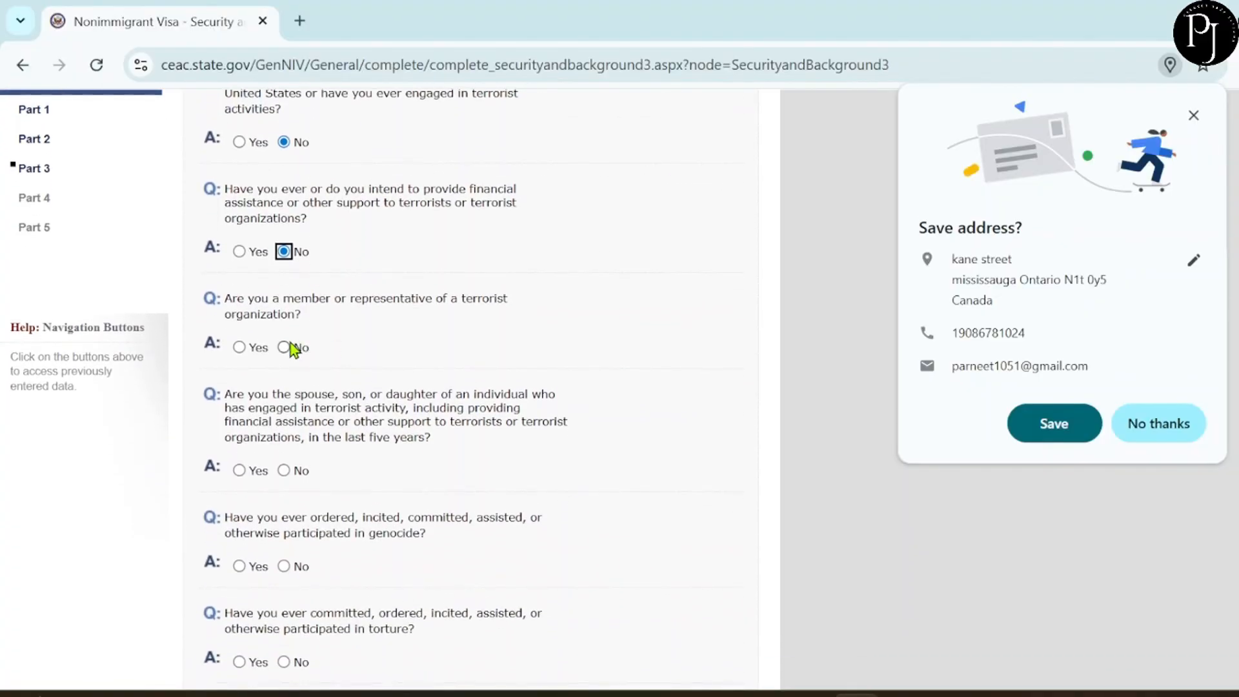
pyautogui.click(284, 347)
pyautogui.scroll(-2, 385, 375)
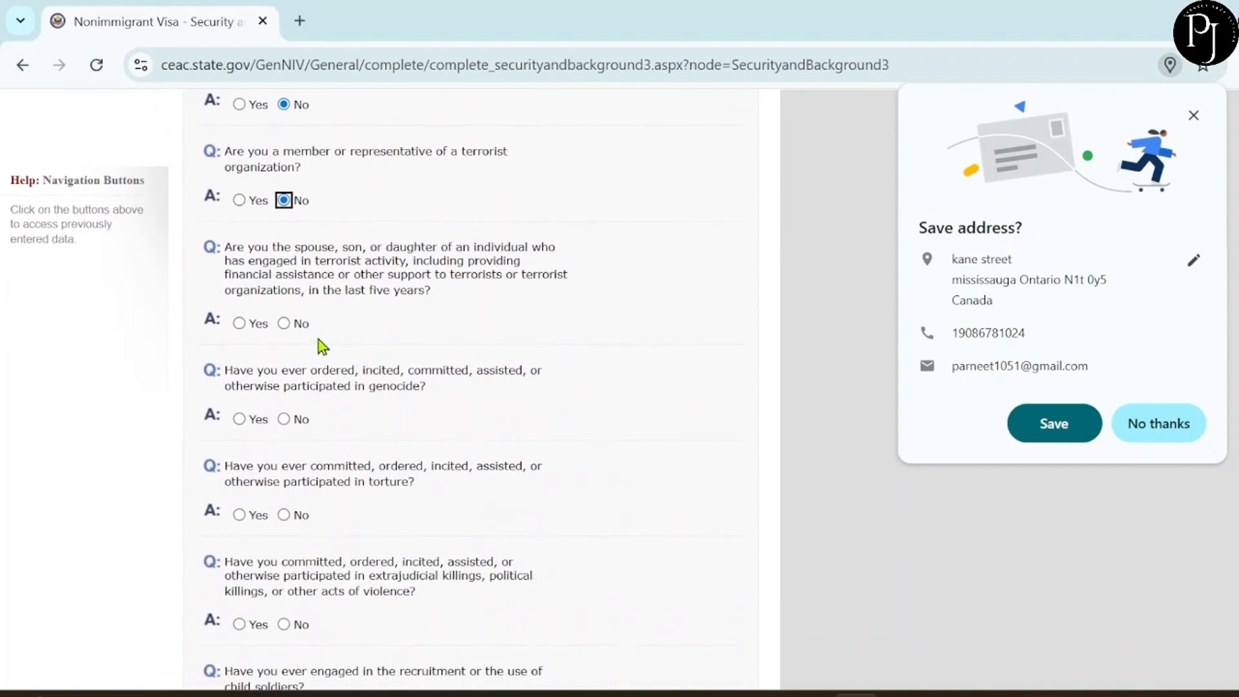
pyautogui.click(284, 324)
# Answer No to genocide, torture, extrajudicial killings, child soldiers, religious freedom, population controls and organ transplantation.
pyautogui.scroll(-1, 296, 416)
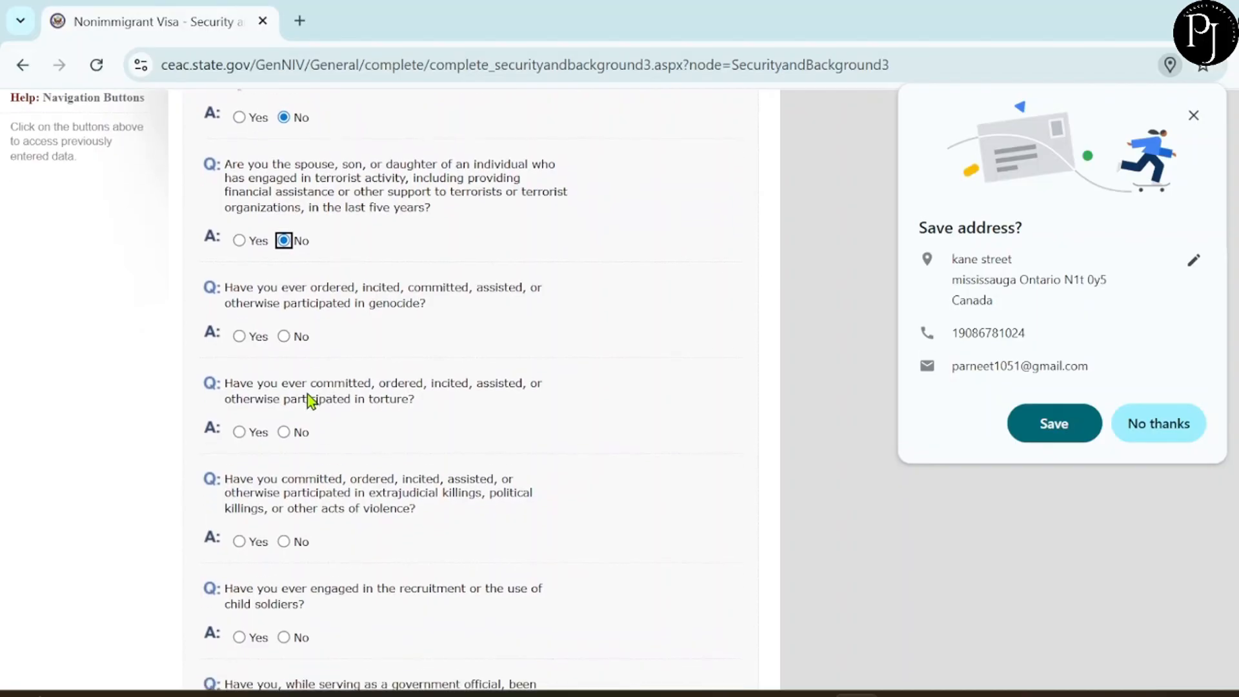
pyautogui.click(284, 324)
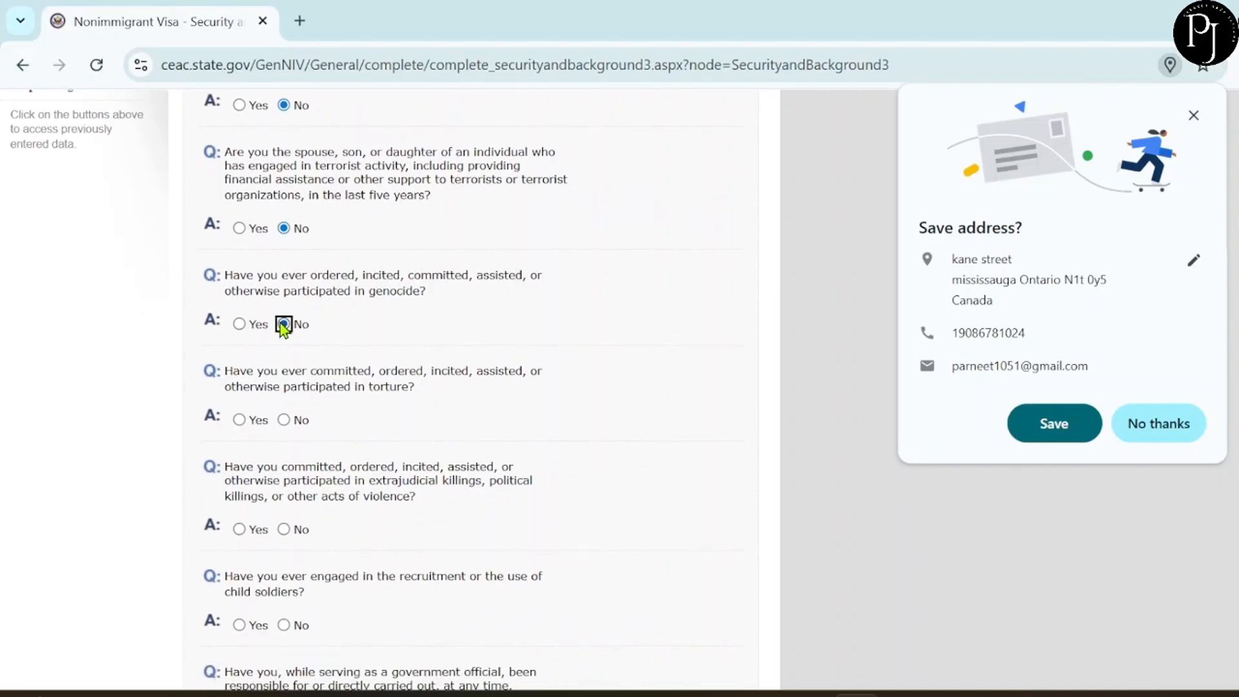
pyautogui.scroll(-1, 313, 384)
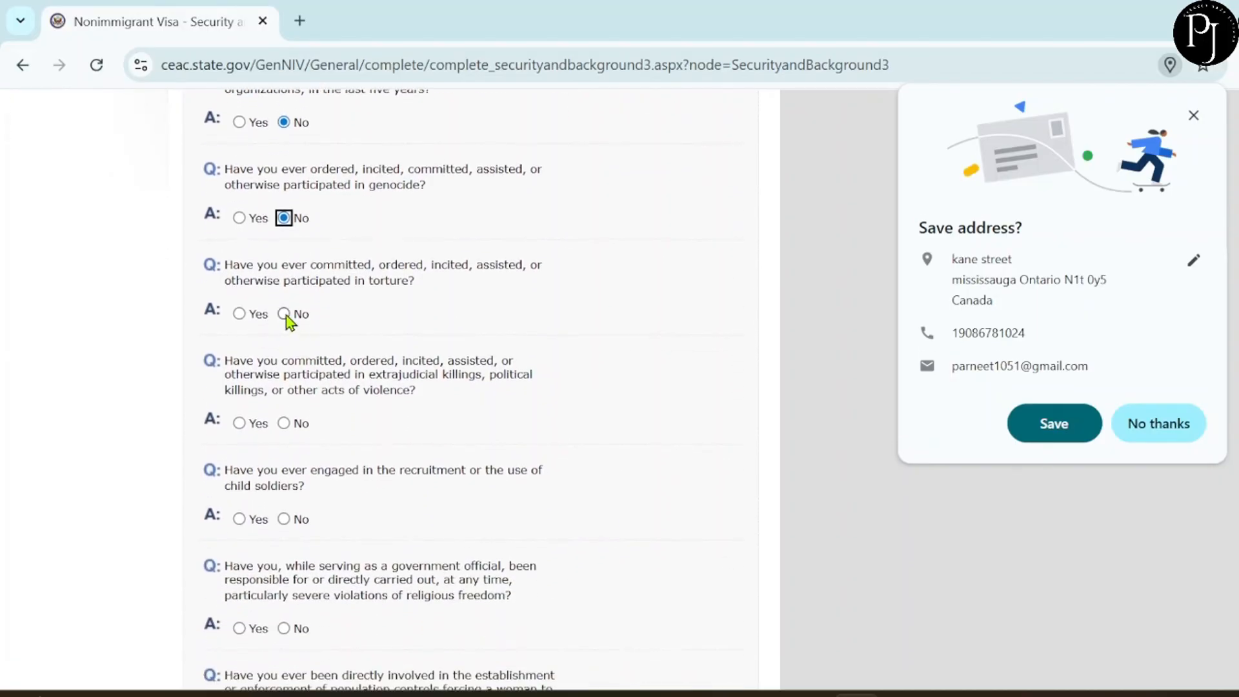
pyautogui.click(284, 314)
pyautogui.scroll(-1, 382, 362)
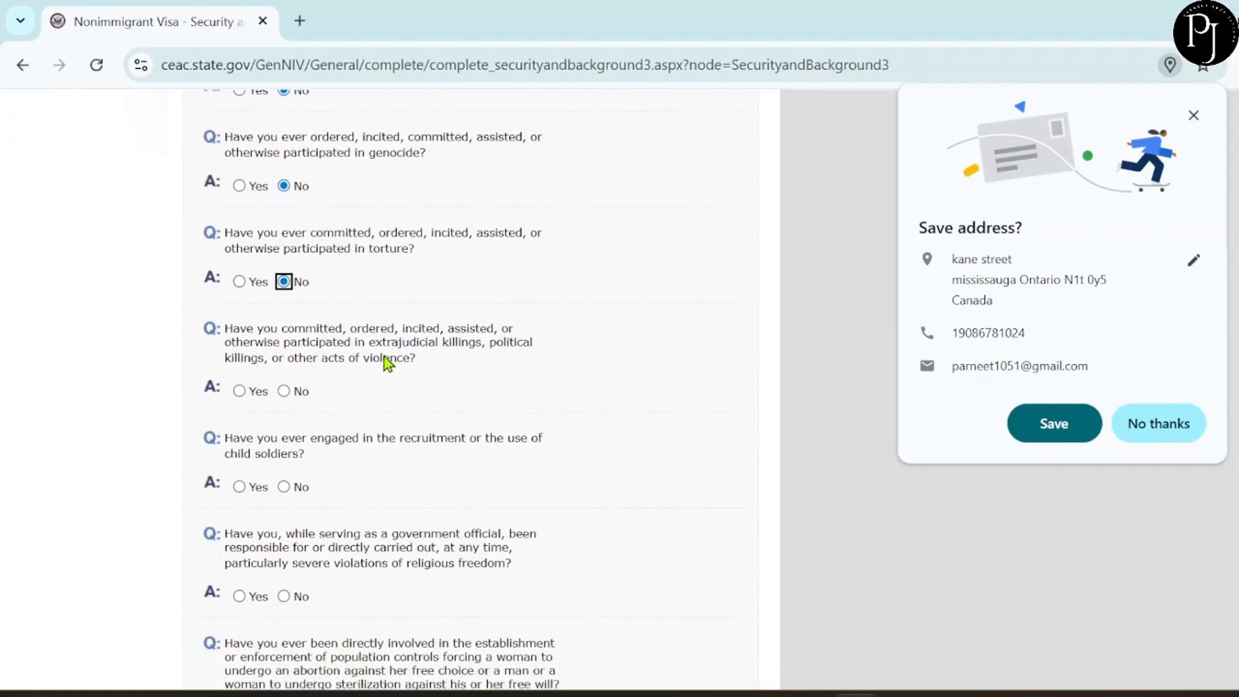
pyautogui.click(284, 331)
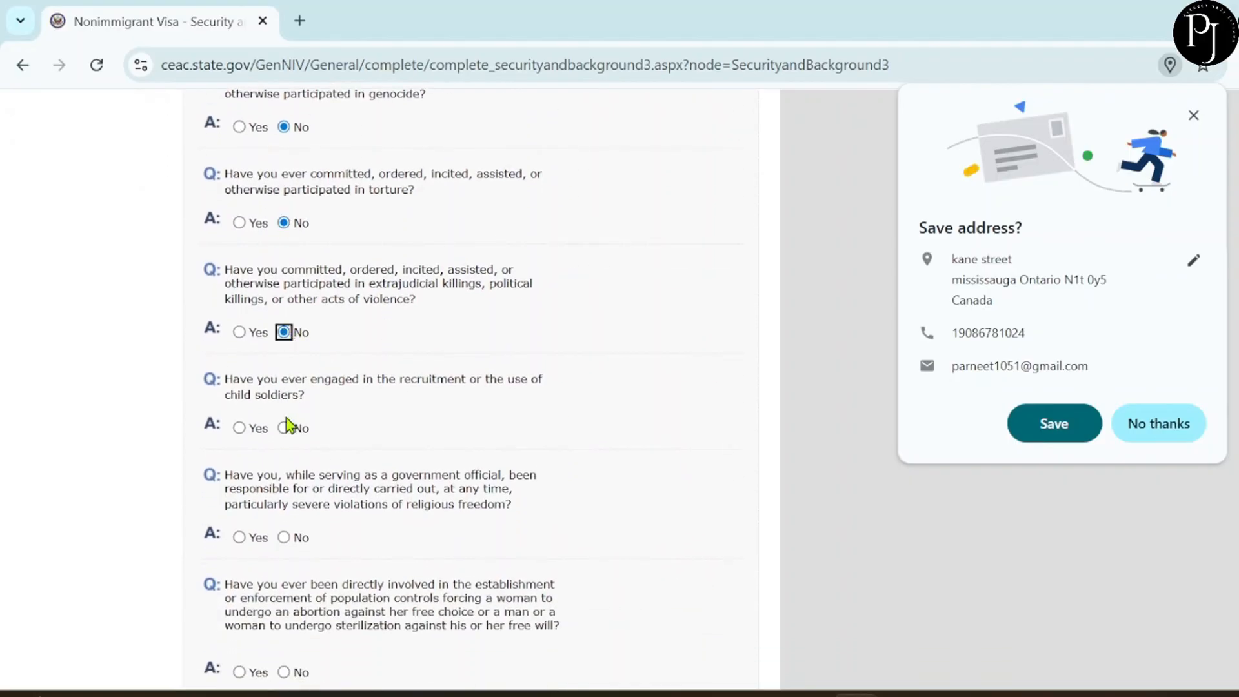
pyautogui.click(284, 428)
pyautogui.click(284, 537)
pyautogui.scroll(-3, 456, 549)
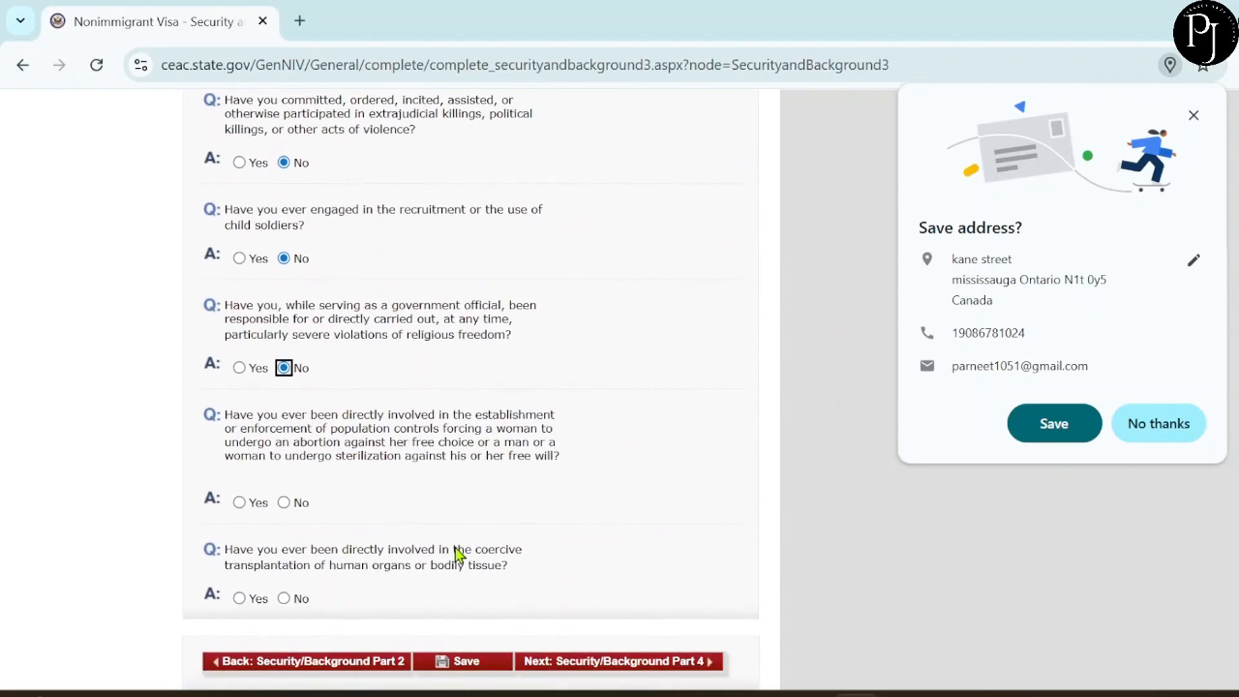
pyautogui.click(283, 503)
pyautogui.click(284, 597)
pyautogui.click(600, 667)
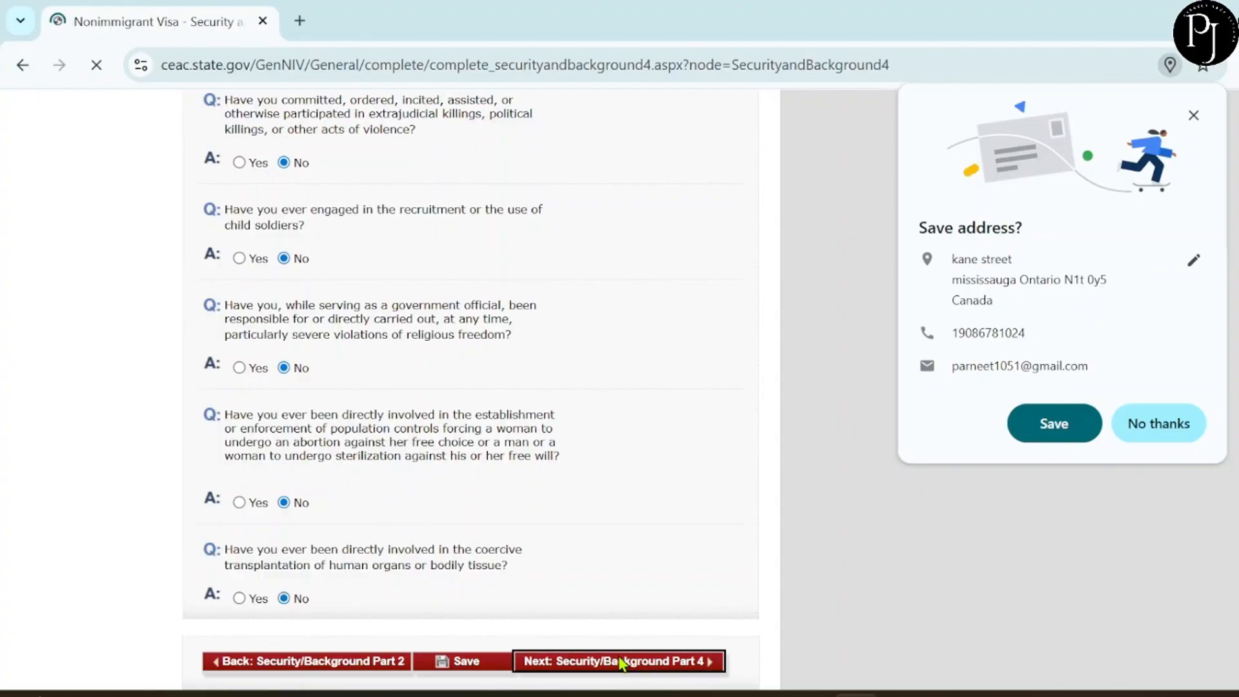
# Answer No to the Part 4 visa fraud and deportation questions and continue to Part 5.
pyautogui.scroll(-3, 614, 458)
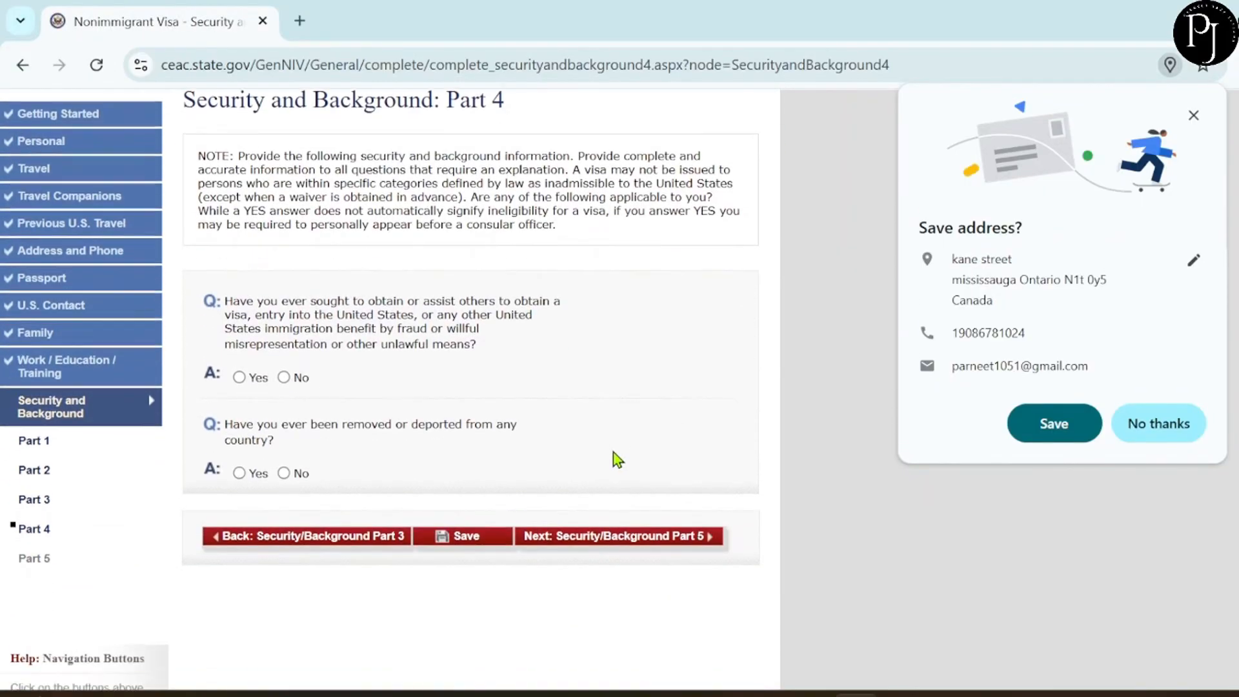
pyautogui.scroll(-1, 614, 455)
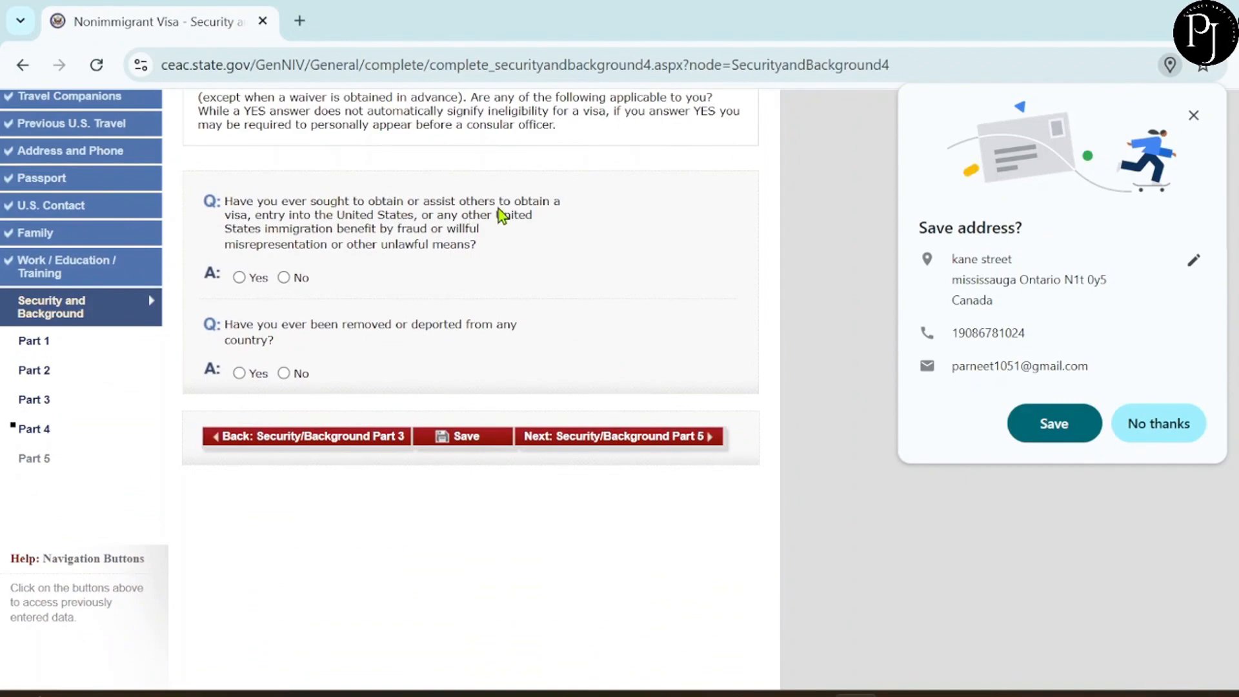
pyautogui.click(284, 277)
pyautogui.scroll(-2, 347, 319)
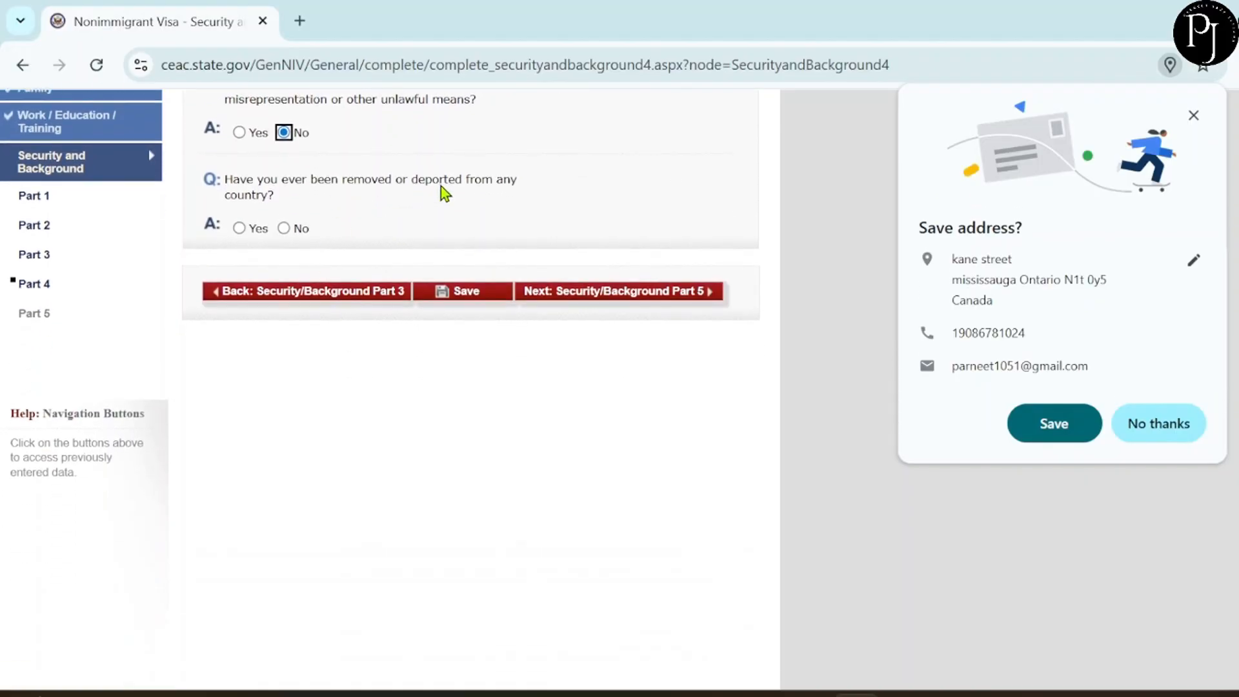
pyautogui.click(284, 229)
pyautogui.click(647, 302)
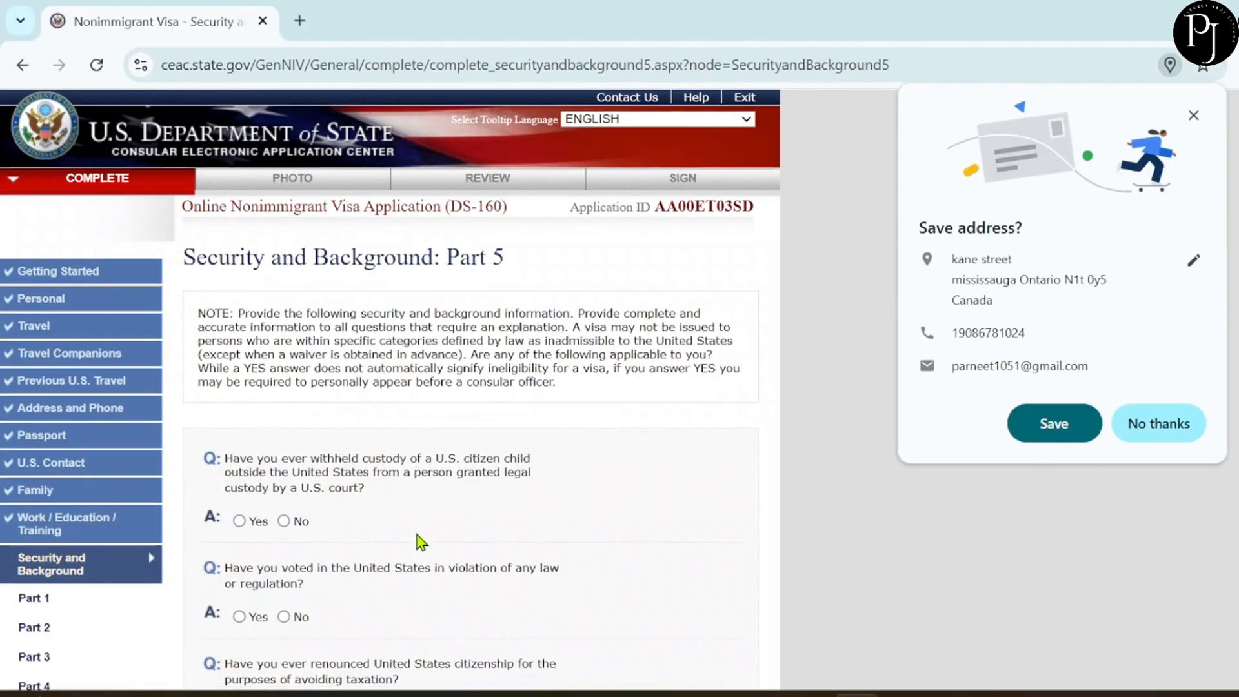
# Answer No to the child custody, illegal voting and renounced citizenship questions.
pyautogui.scroll(-4, 421, 542)
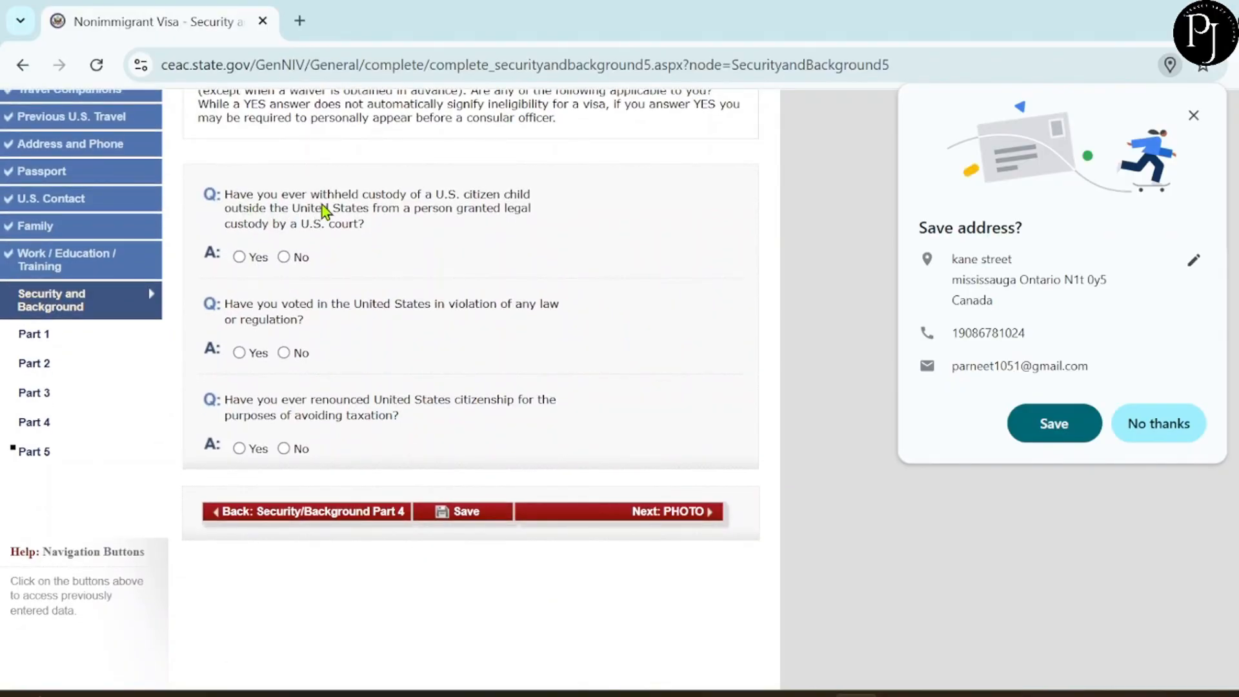
pyautogui.click(283, 256)
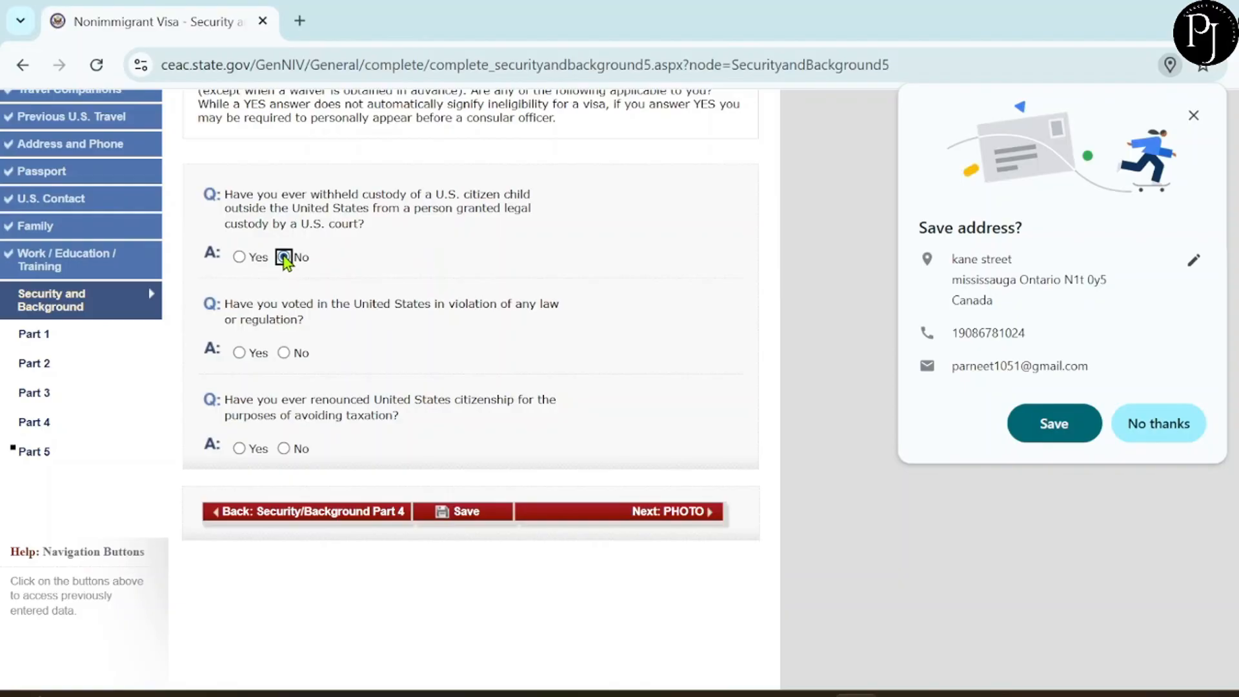
pyautogui.click(284, 353)
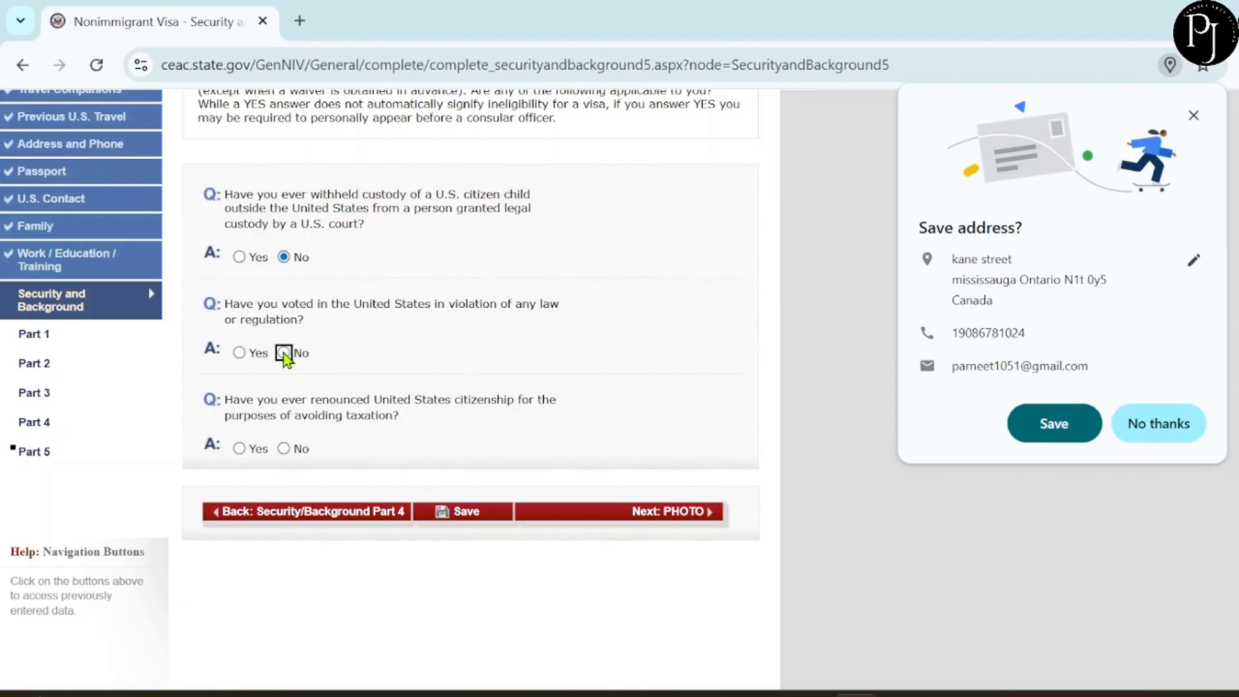
pyautogui.click(284, 449)
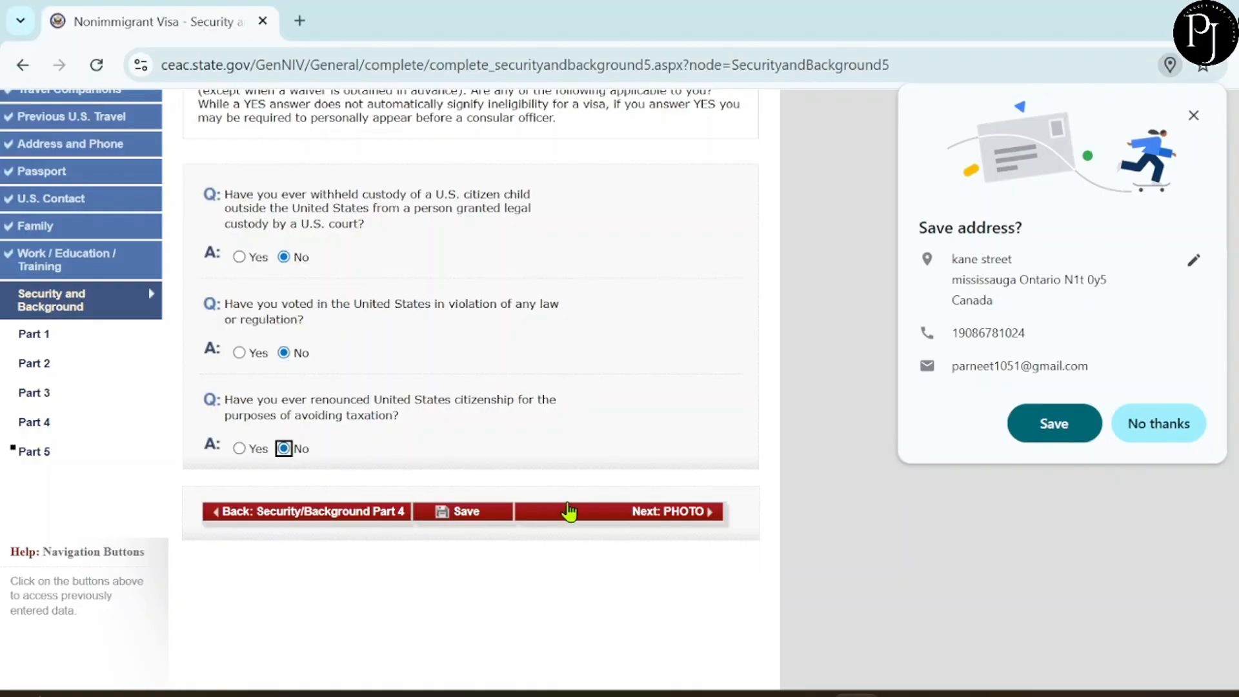
# Upload the JPEG applicant photo, keep it after it passes the checks, and save progress.
pyautogui.click(661, 517)
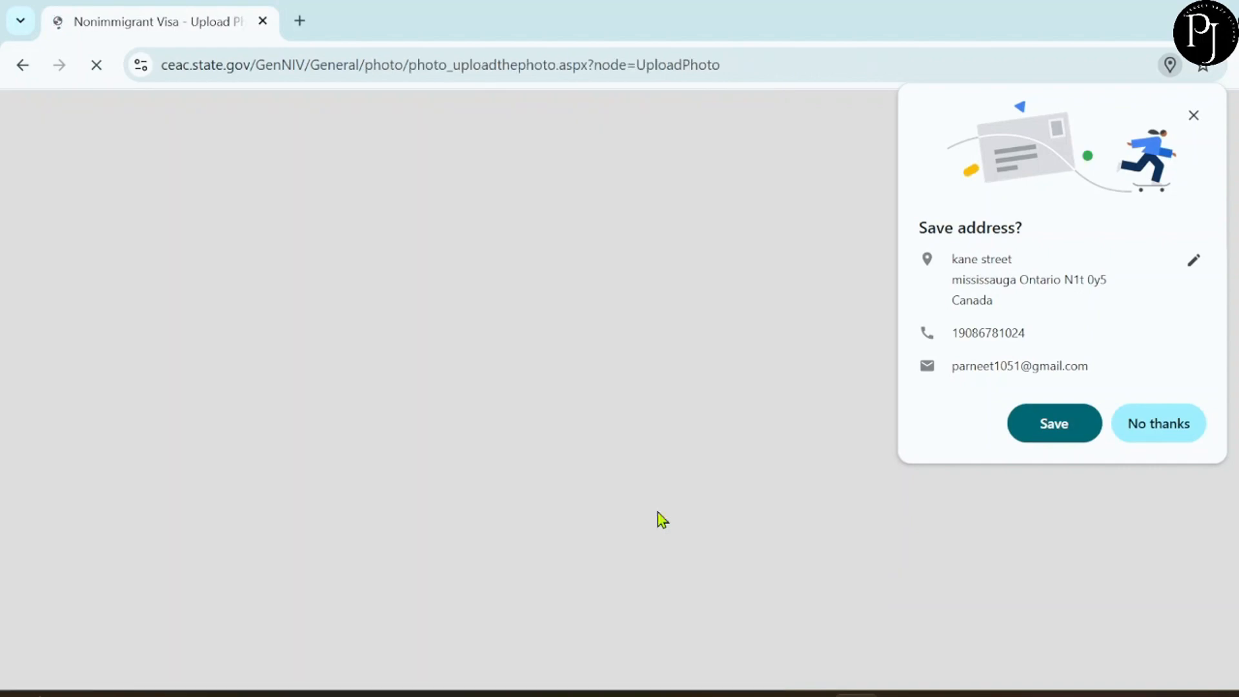
pyautogui.scroll(-5, 657, 513)
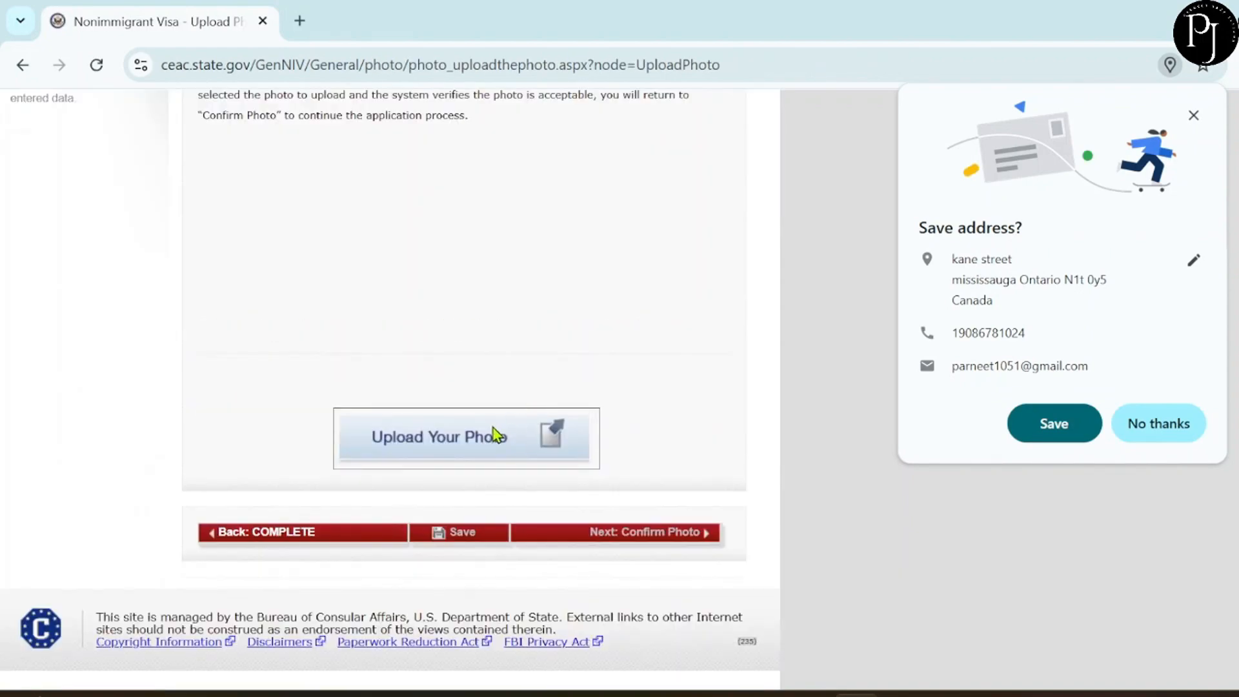
pyautogui.click(458, 443)
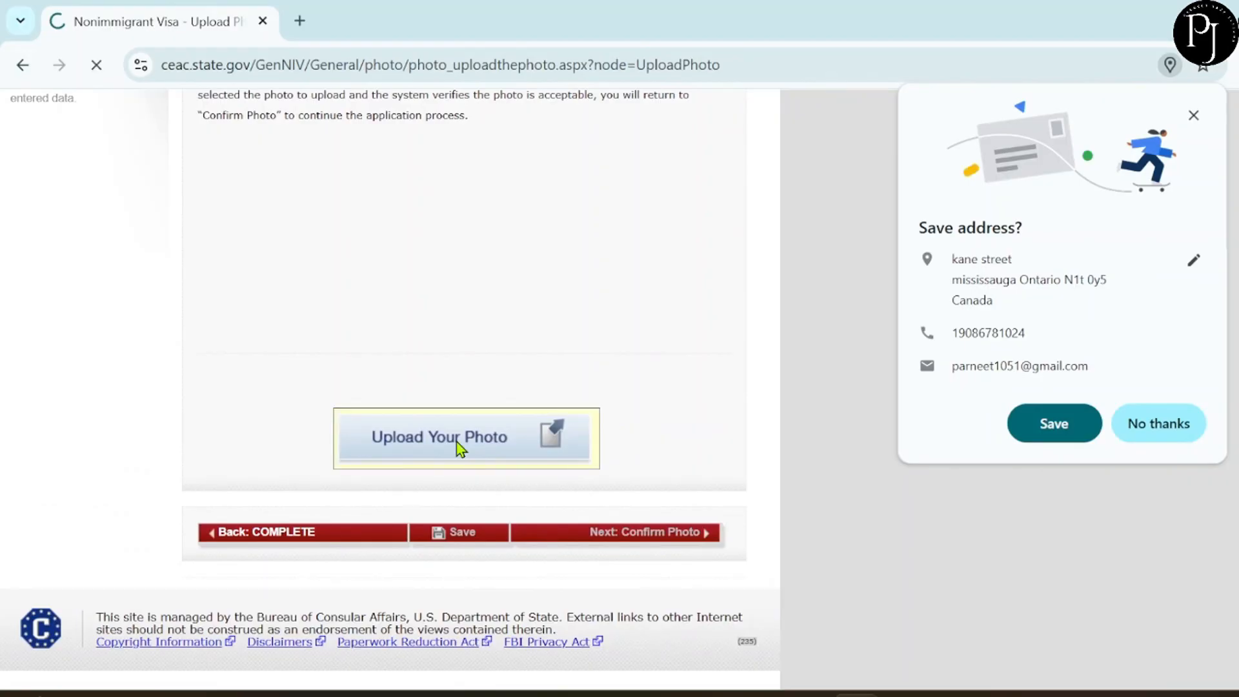
pyautogui.scroll(-2, 461, 449)
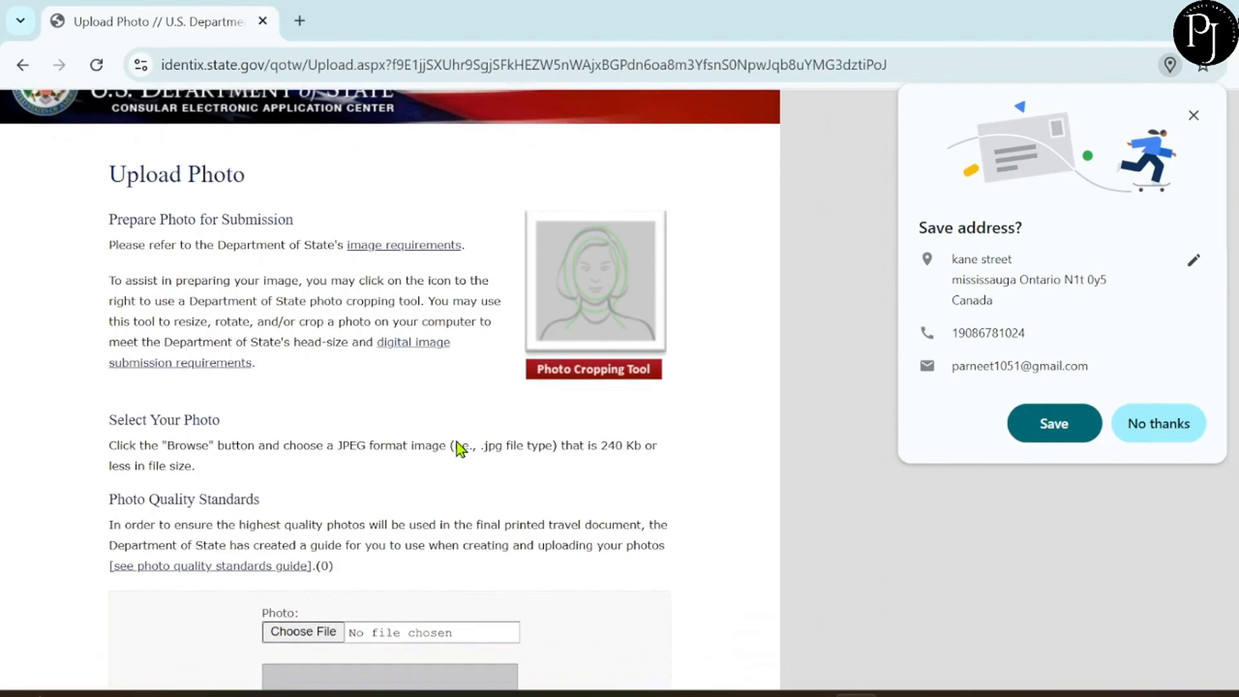
pyautogui.scroll(-2, 460, 449)
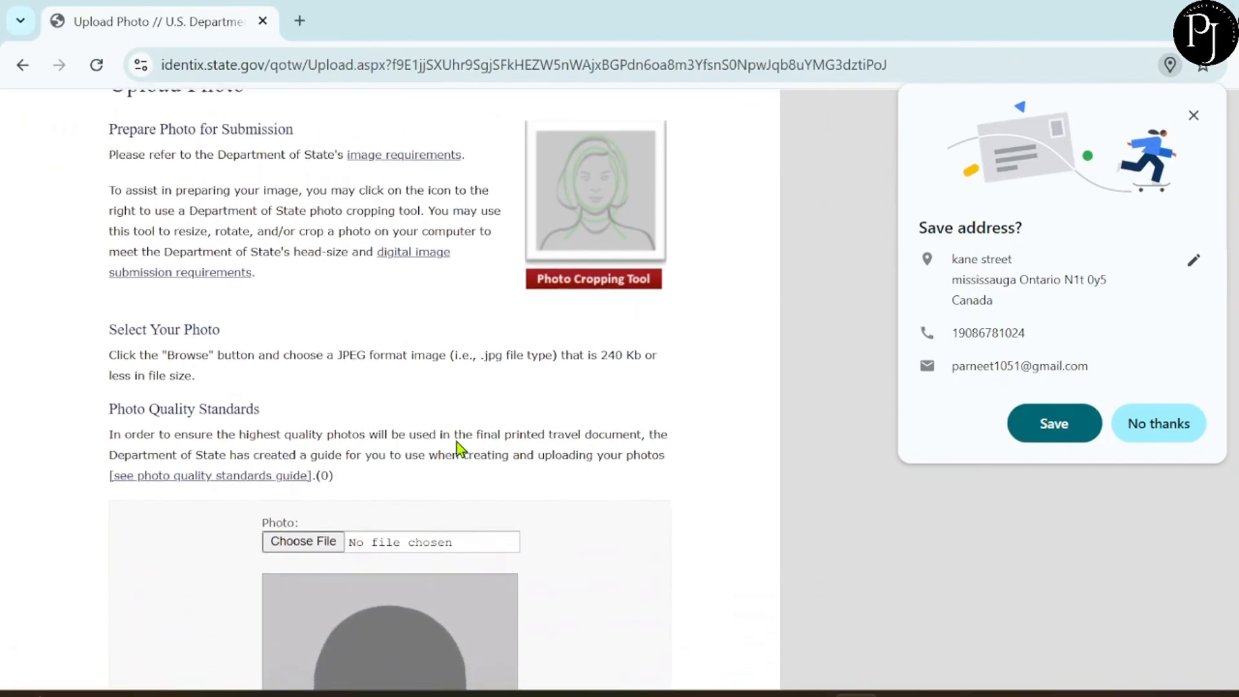
pyautogui.scroll(-5, 461, 449)
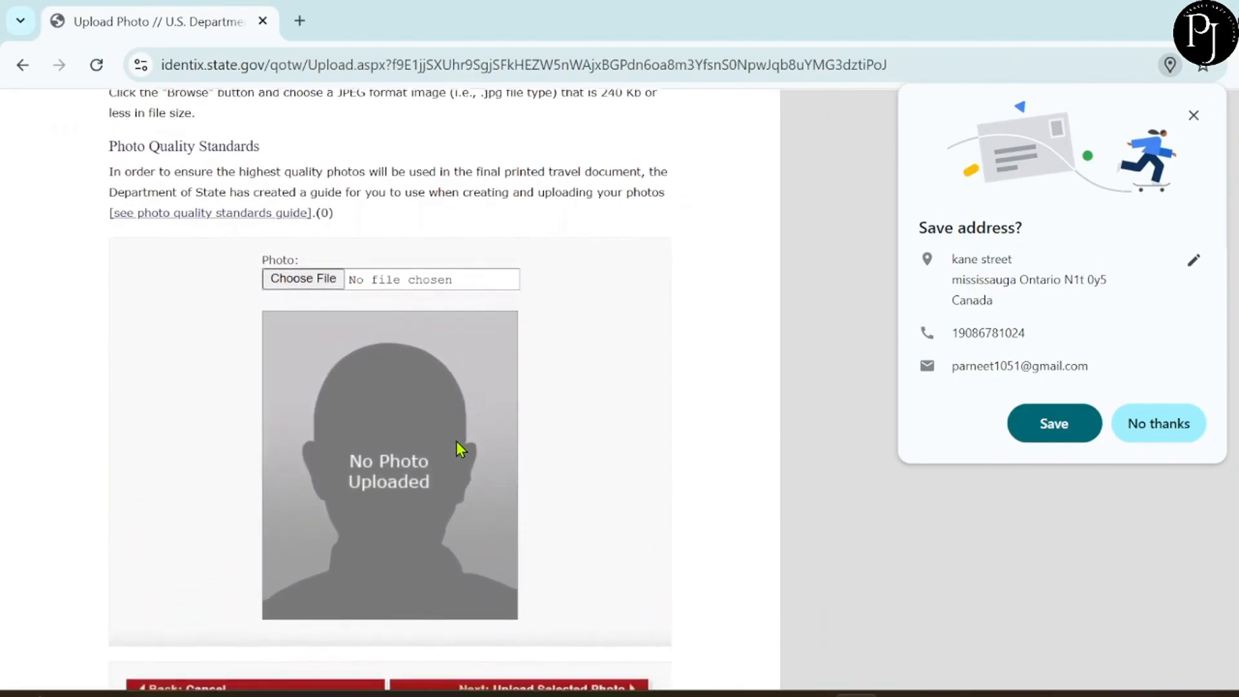
pyautogui.scroll(-1, 460, 448)
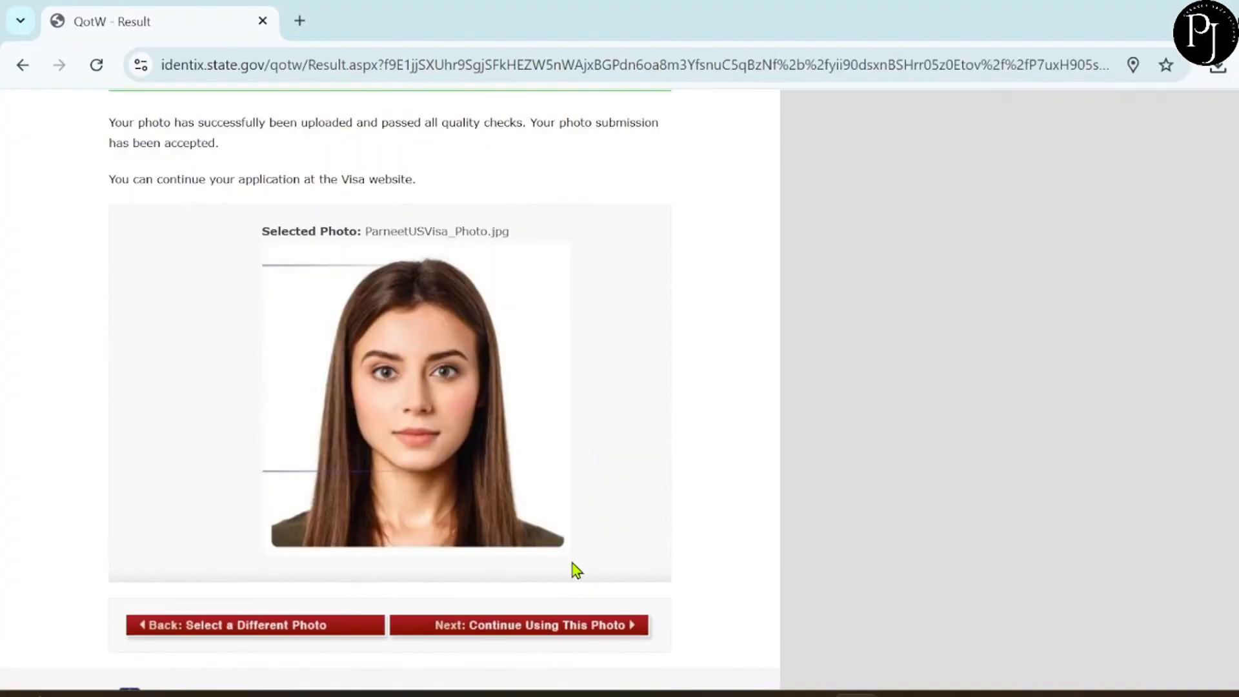
pyautogui.scroll(1, 577, 570)
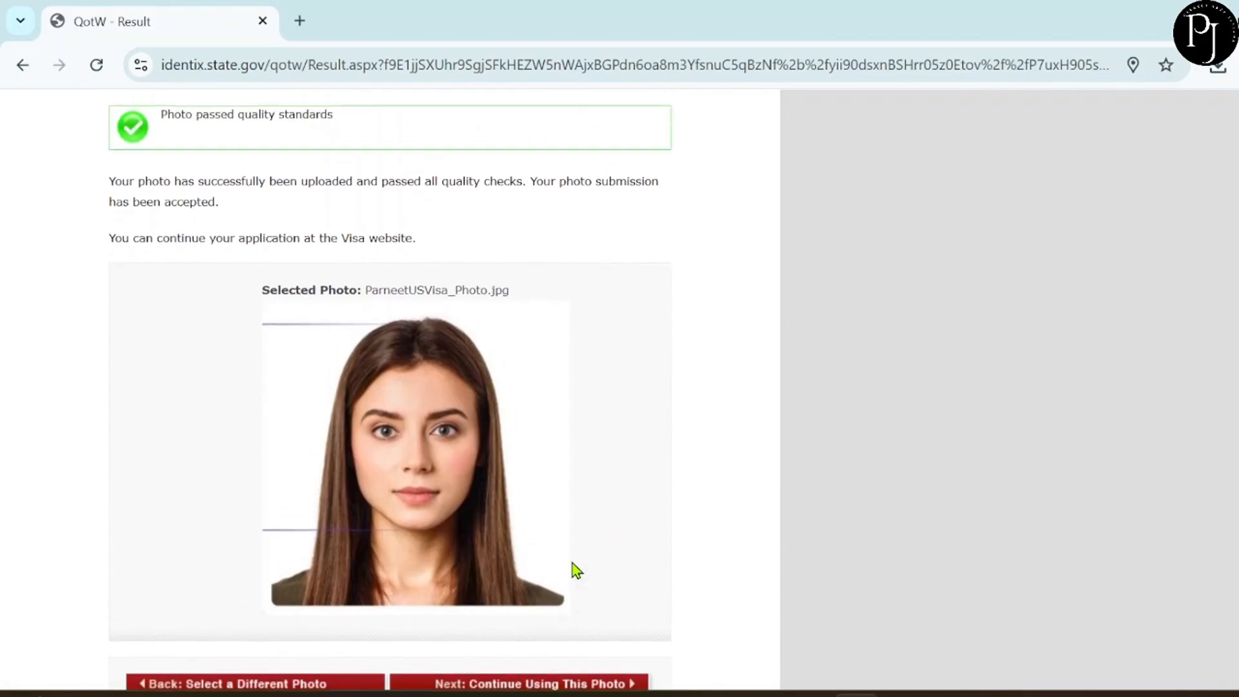
pyautogui.scroll(-2, 577, 571)
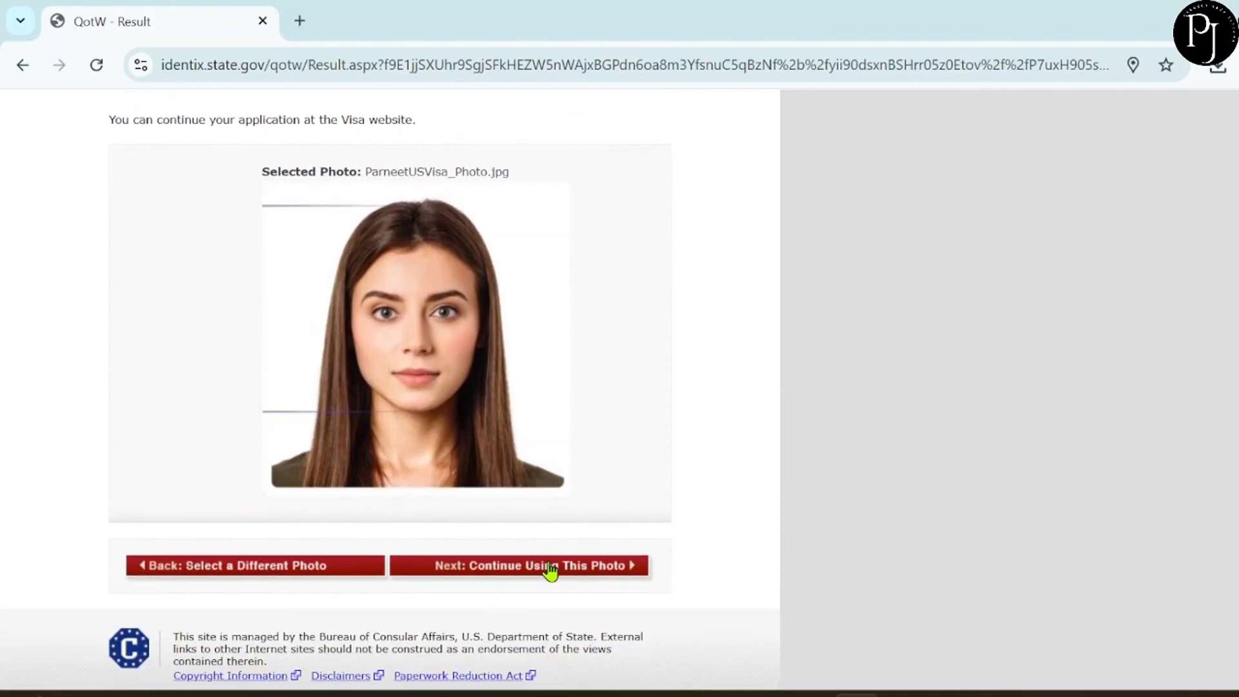
pyautogui.click(550, 565)
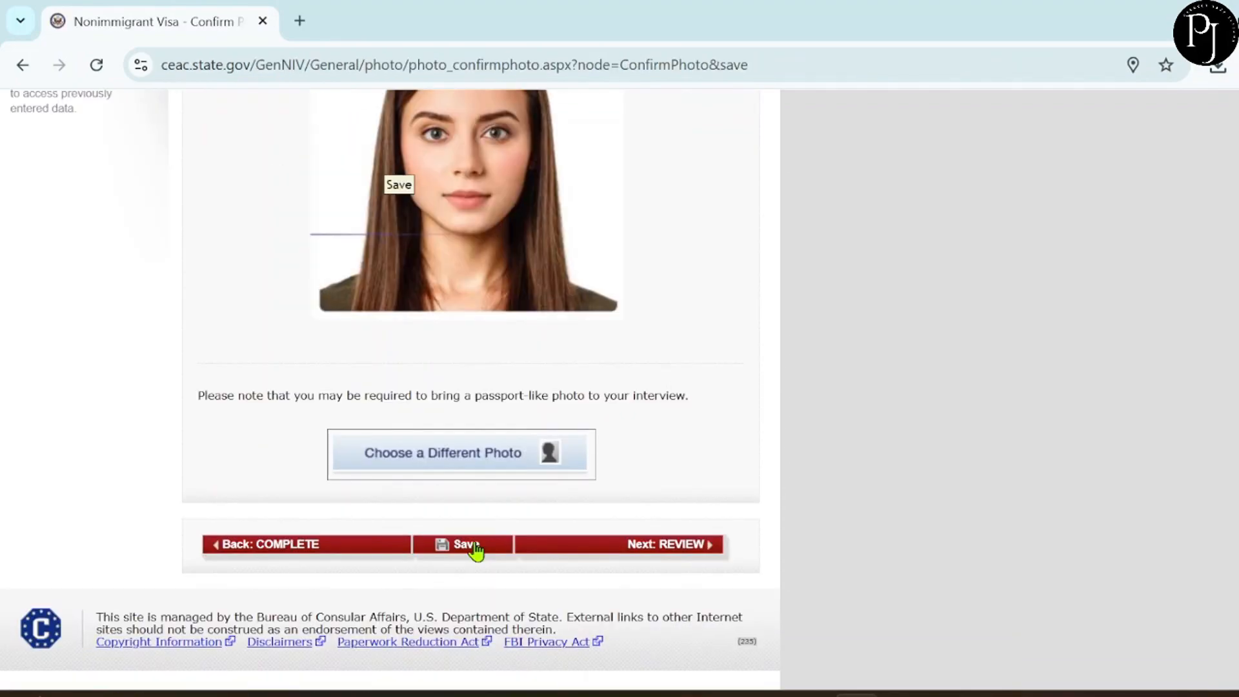
pyautogui.click(475, 548)
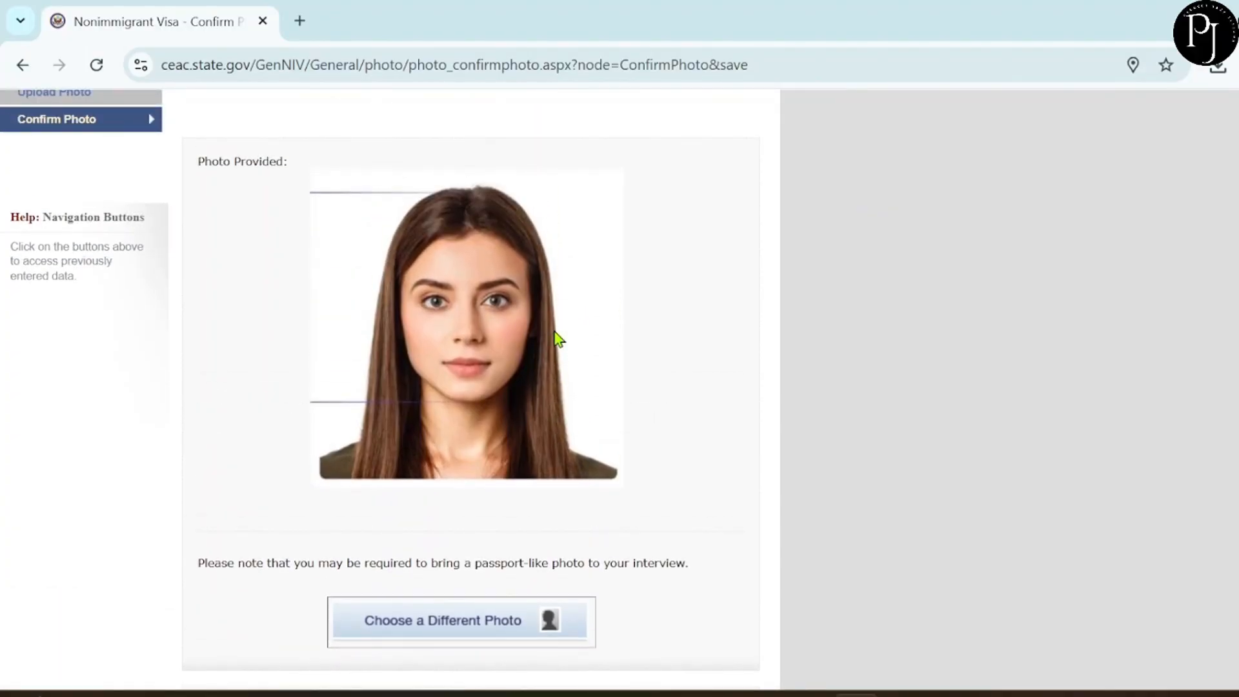
# Save the application with the confirmed photo and resume the saved application.
pyautogui.scroll(-3, 556, 334)
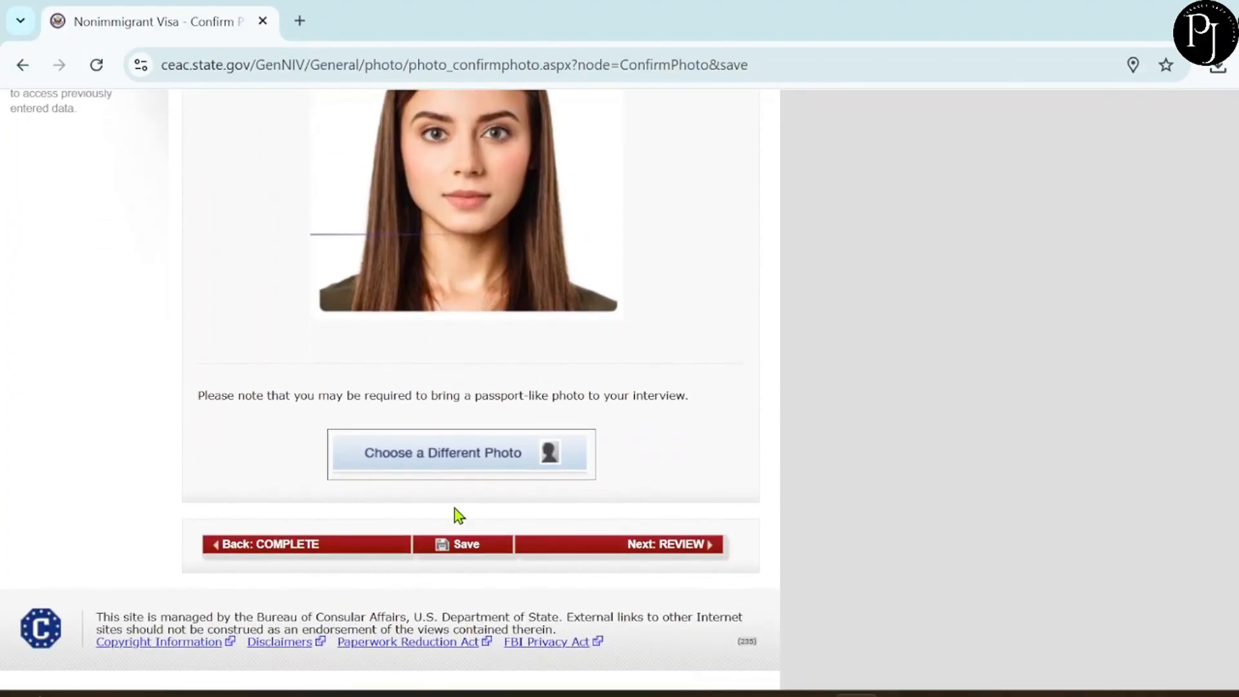
pyautogui.click(449, 549)
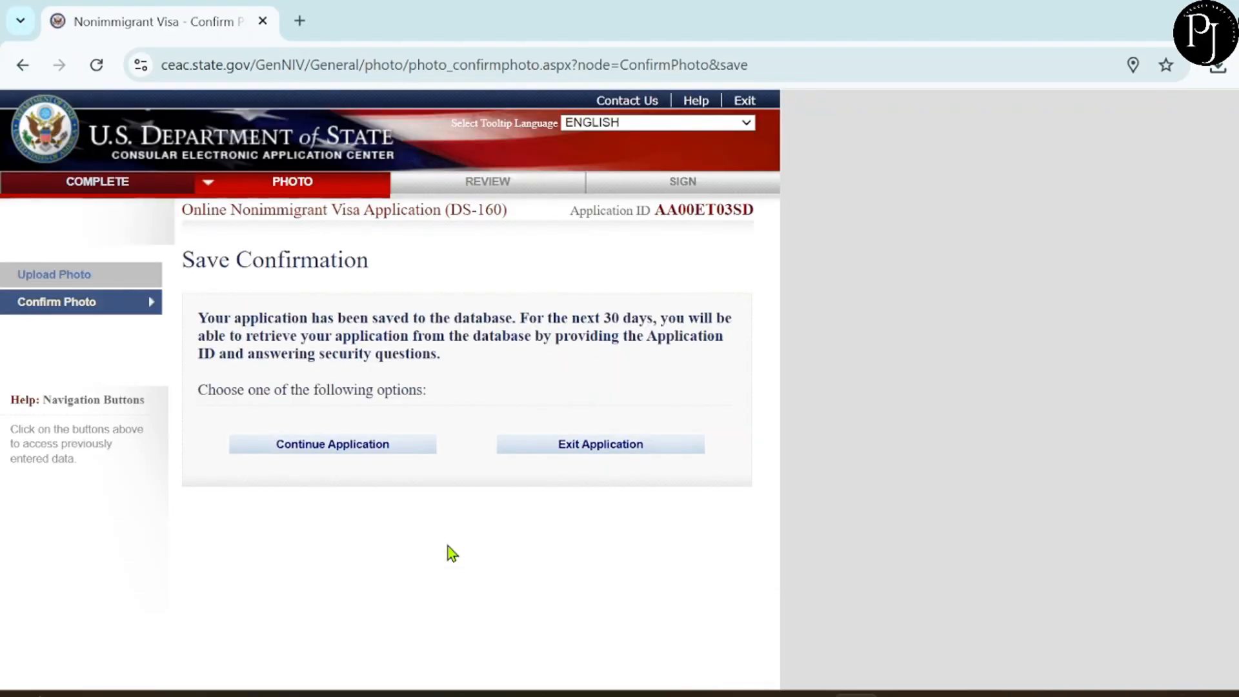
pyautogui.click(358, 445)
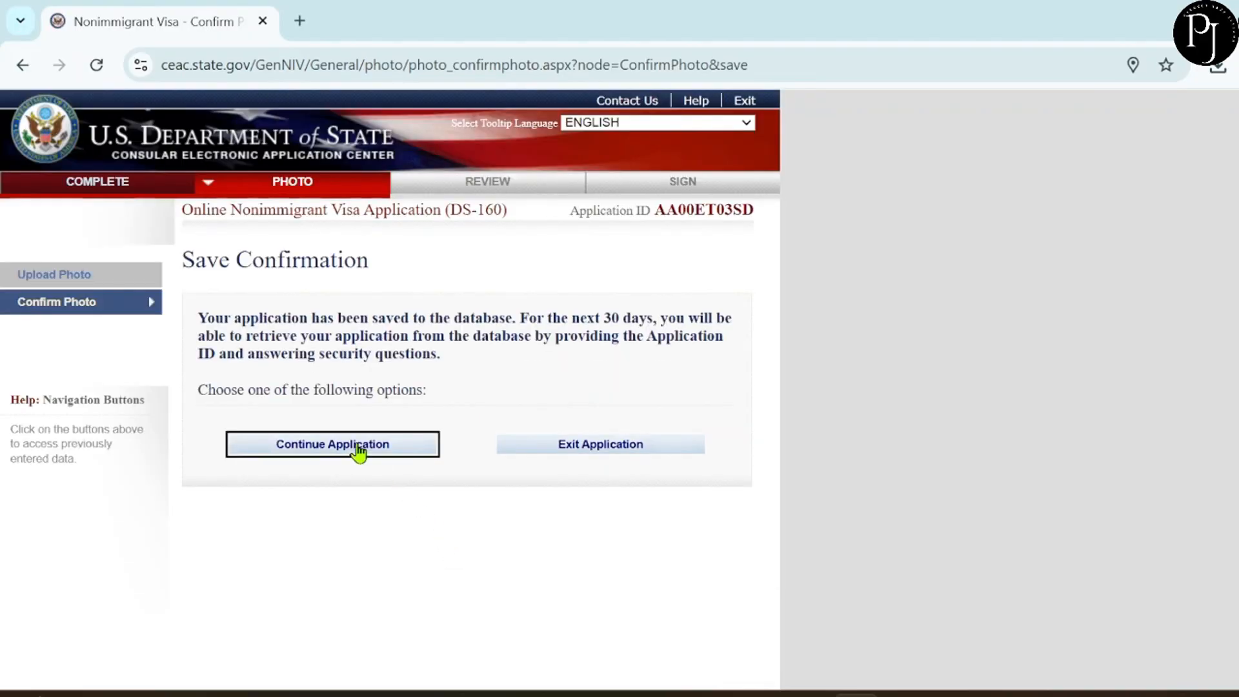
pyautogui.scroll(-5, 499, 459)
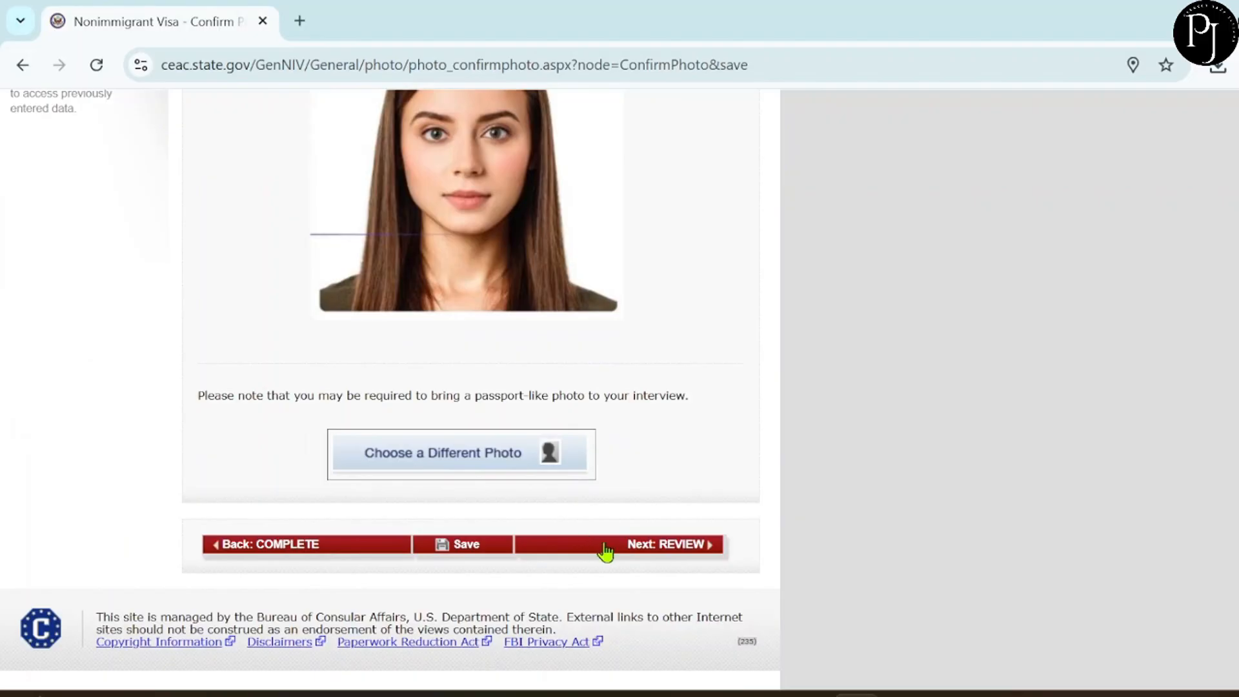
pyautogui.scroll(1, 656, 545)
# Go to the Review section, check the personal, address and passport details, then view Travel Information.
pyautogui.click(663, 565)
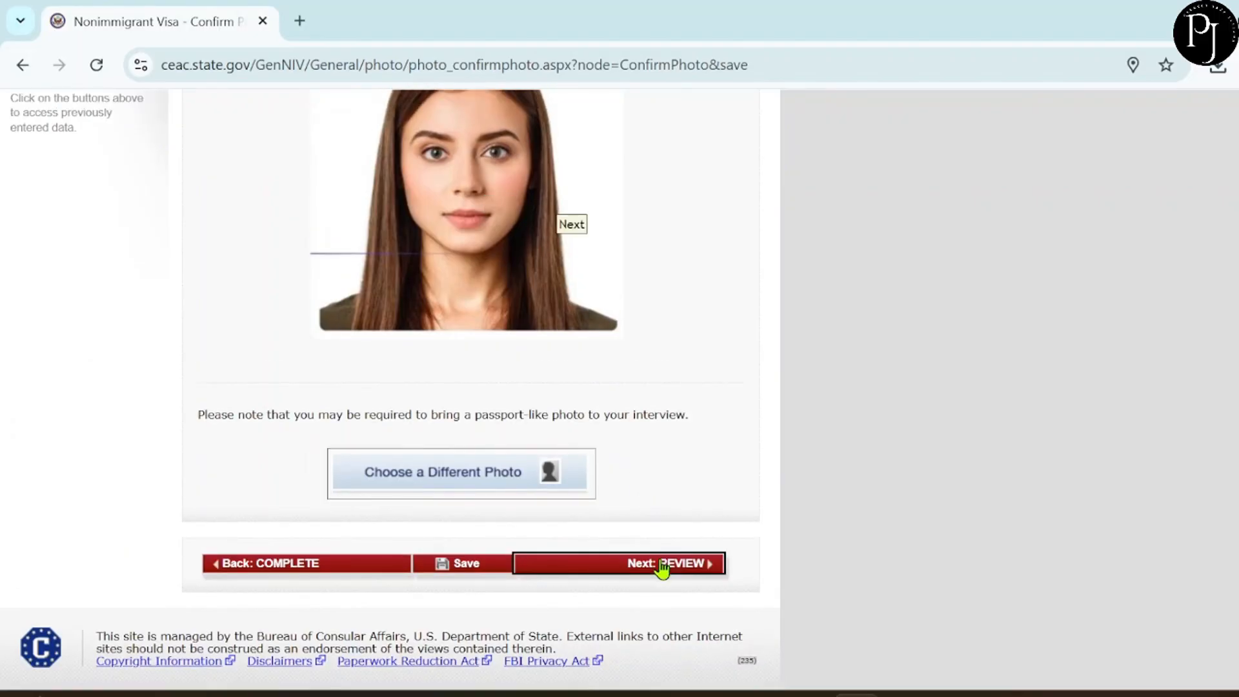
pyautogui.click(749, 196)
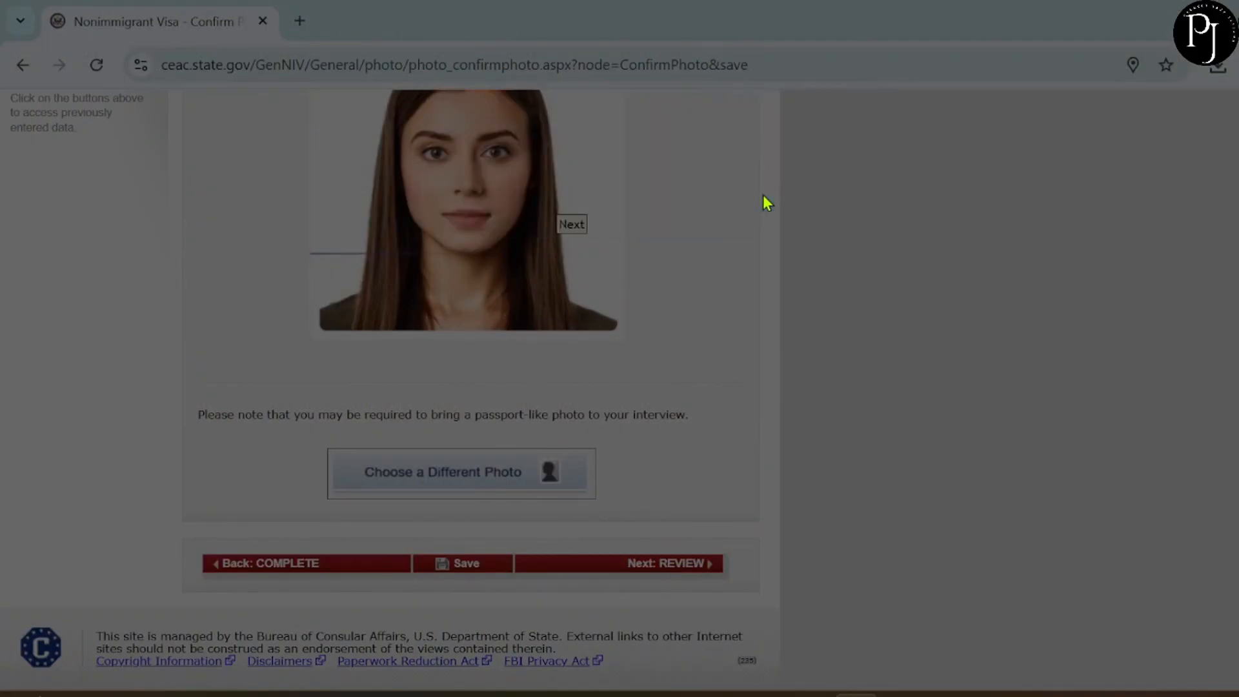
pyautogui.scroll(-4, 653, 386)
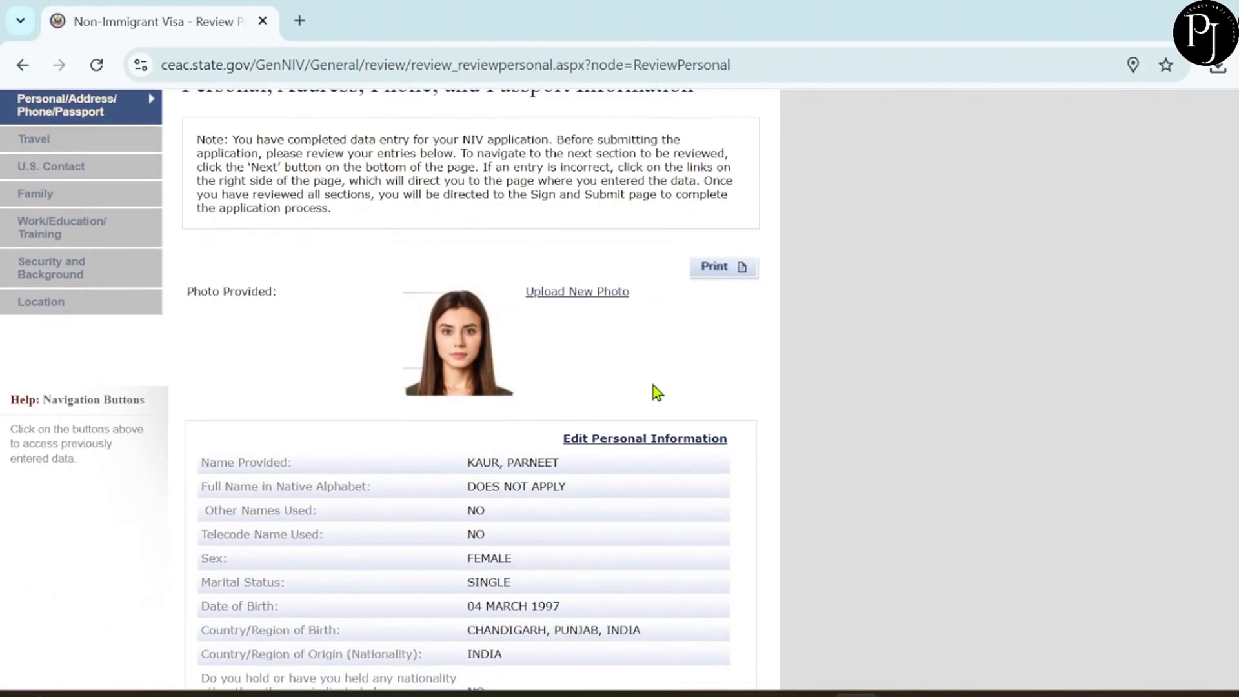
pyautogui.scroll(-1, 653, 386)
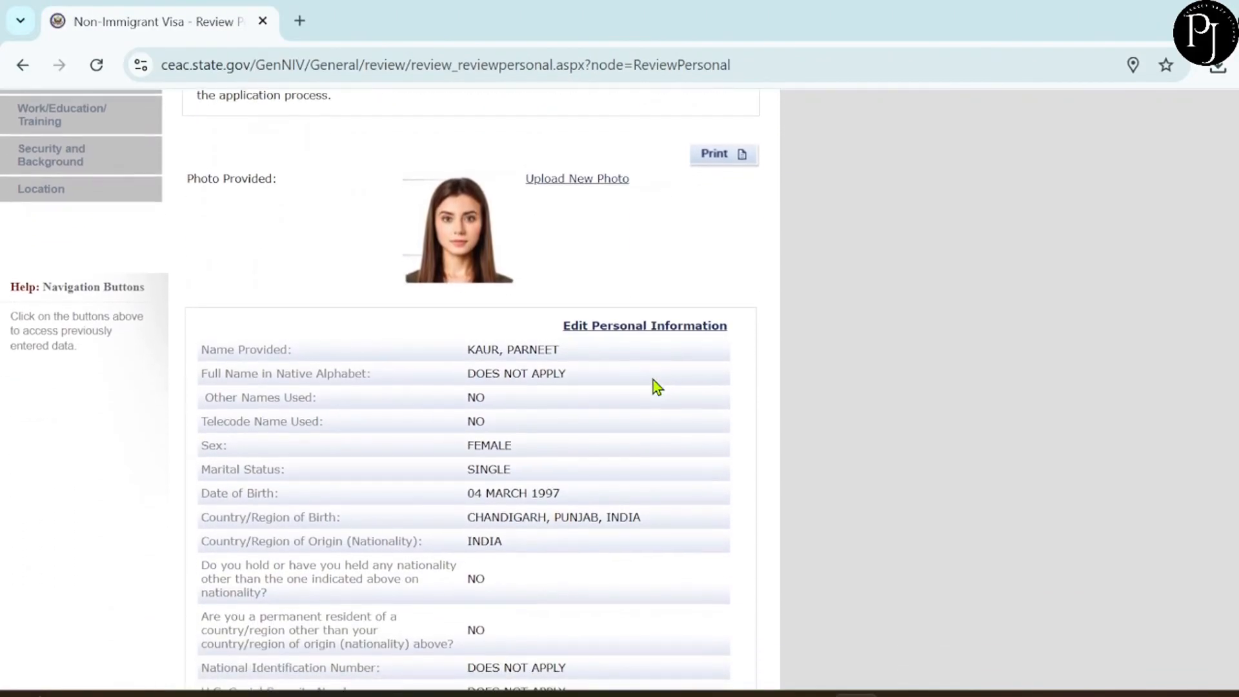
pyautogui.scroll(-2, 653, 381)
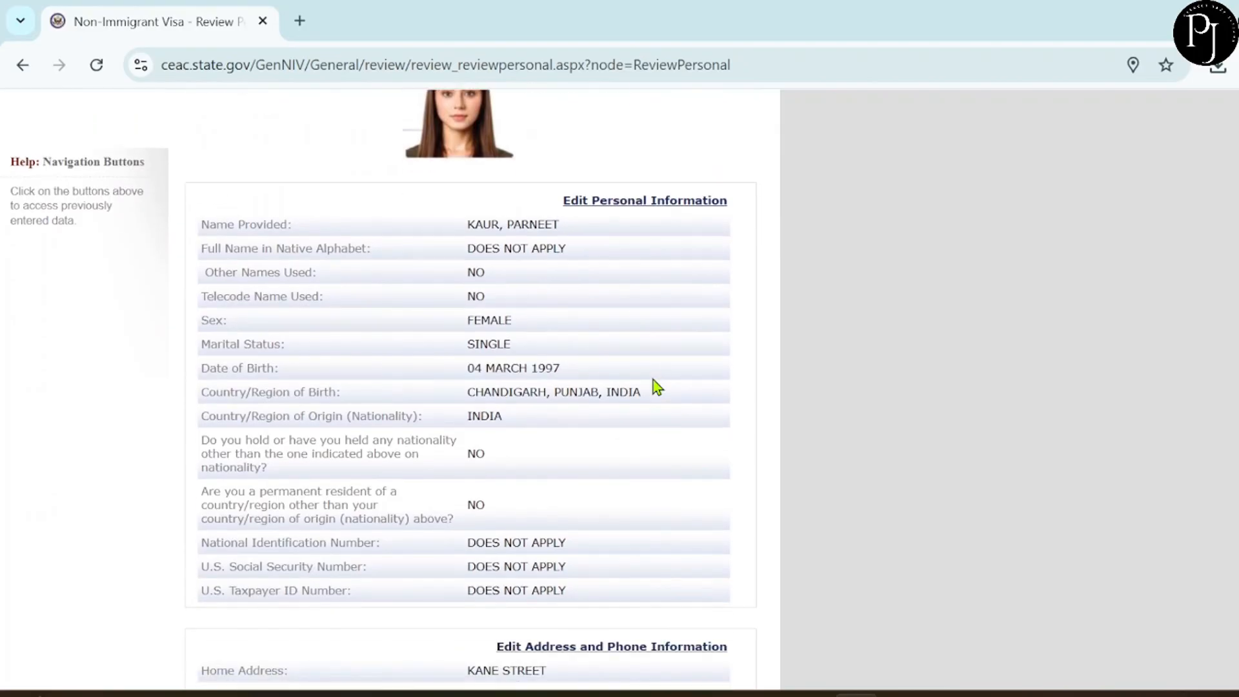
pyautogui.scroll(4, 653, 381)
pyautogui.scroll(-7, 653, 381)
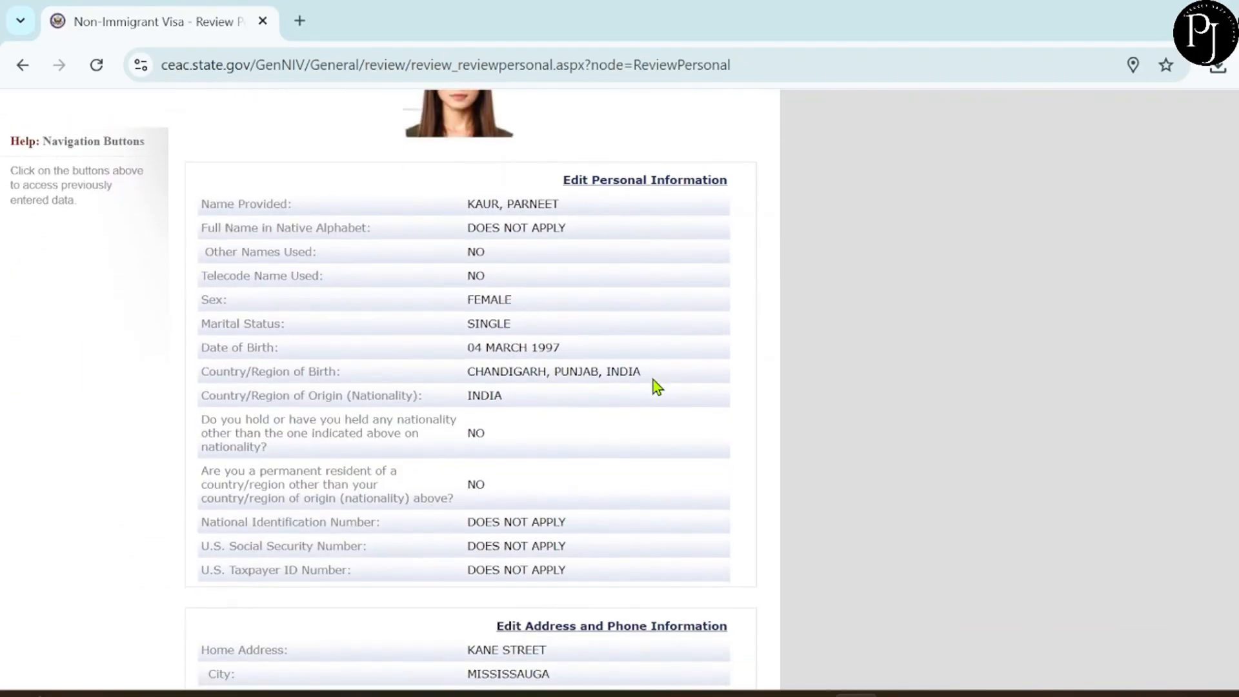
pyautogui.scroll(-11, 653, 381)
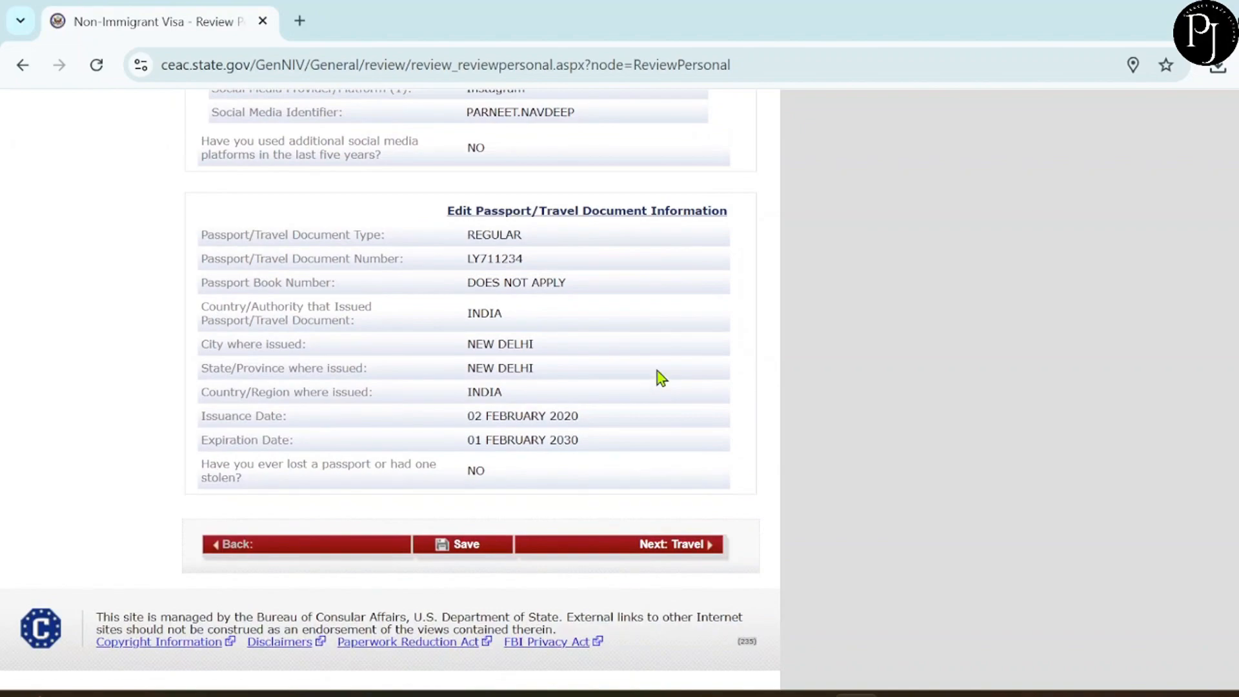
pyautogui.click(672, 548)
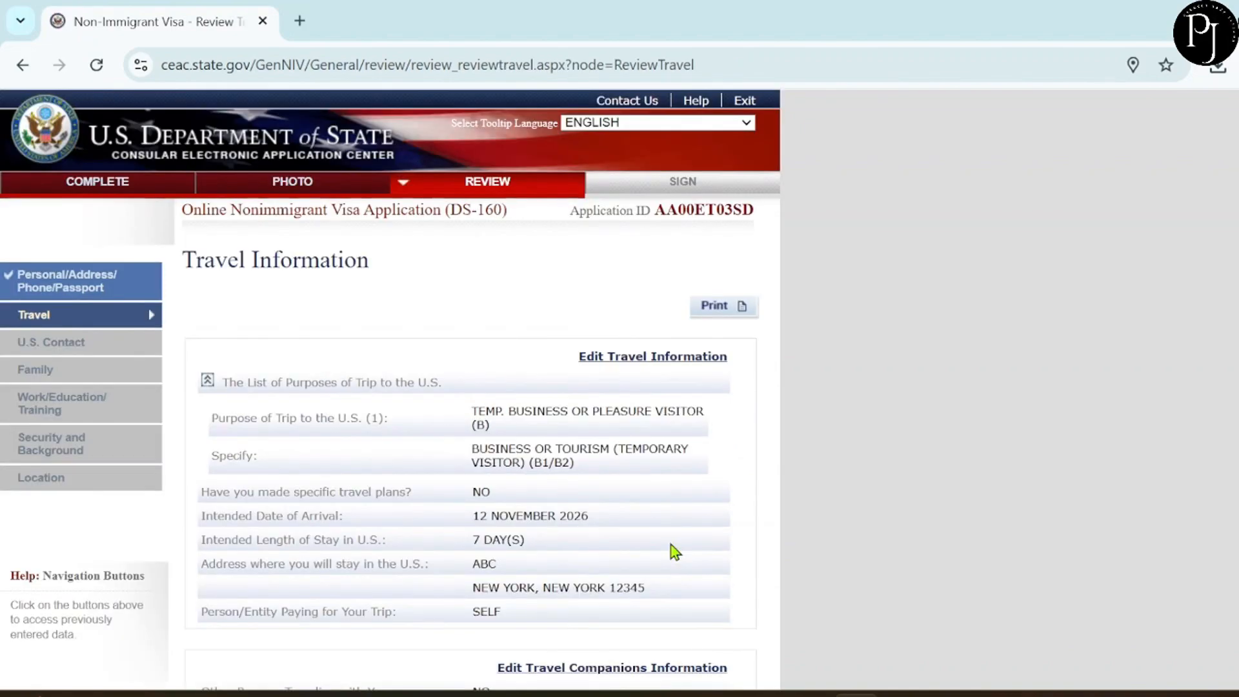
pyautogui.scroll(-1, 674, 551)
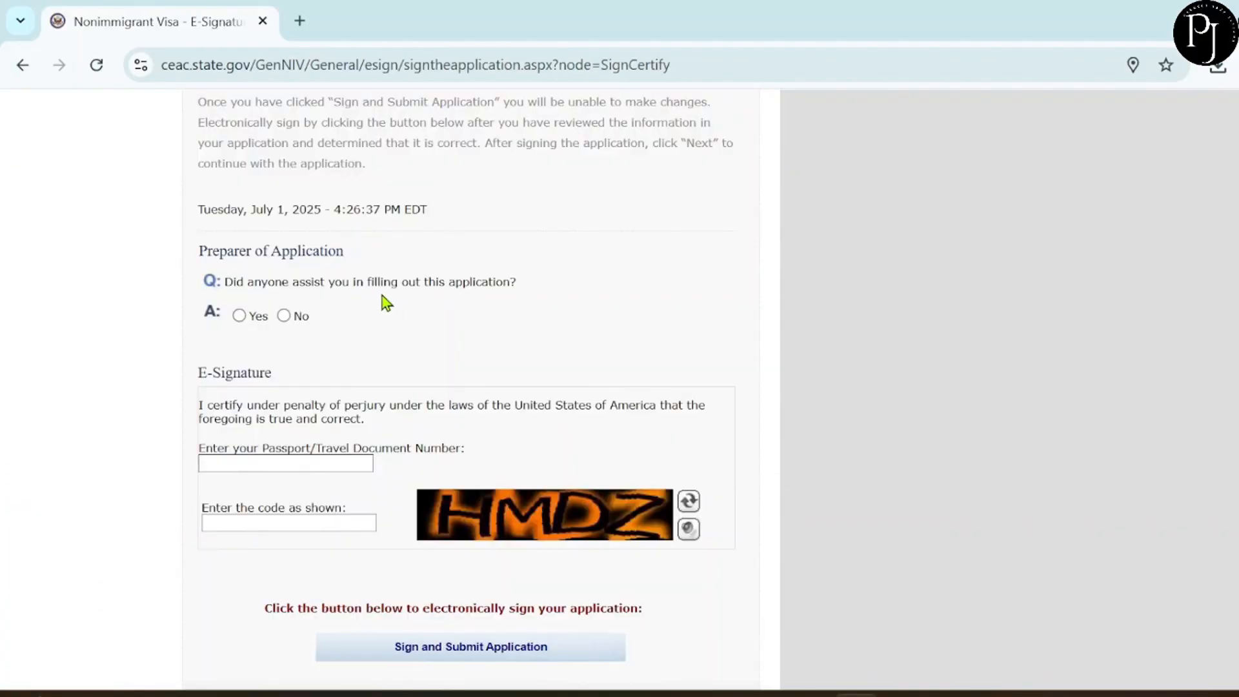
# Answer No to whether someone assisted with the application and enter the applicant's passport number.
pyautogui.click(283, 315)
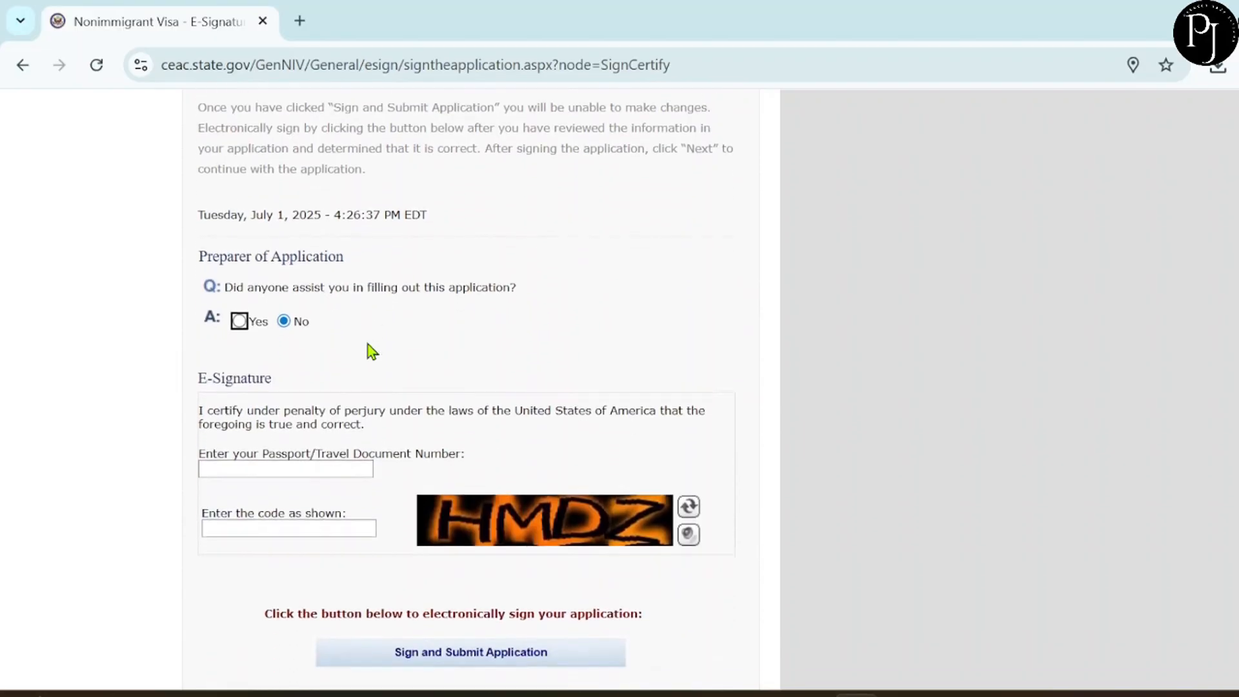
pyautogui.scroll(-1, 372, 351)
pyautogui.click(274, 440)
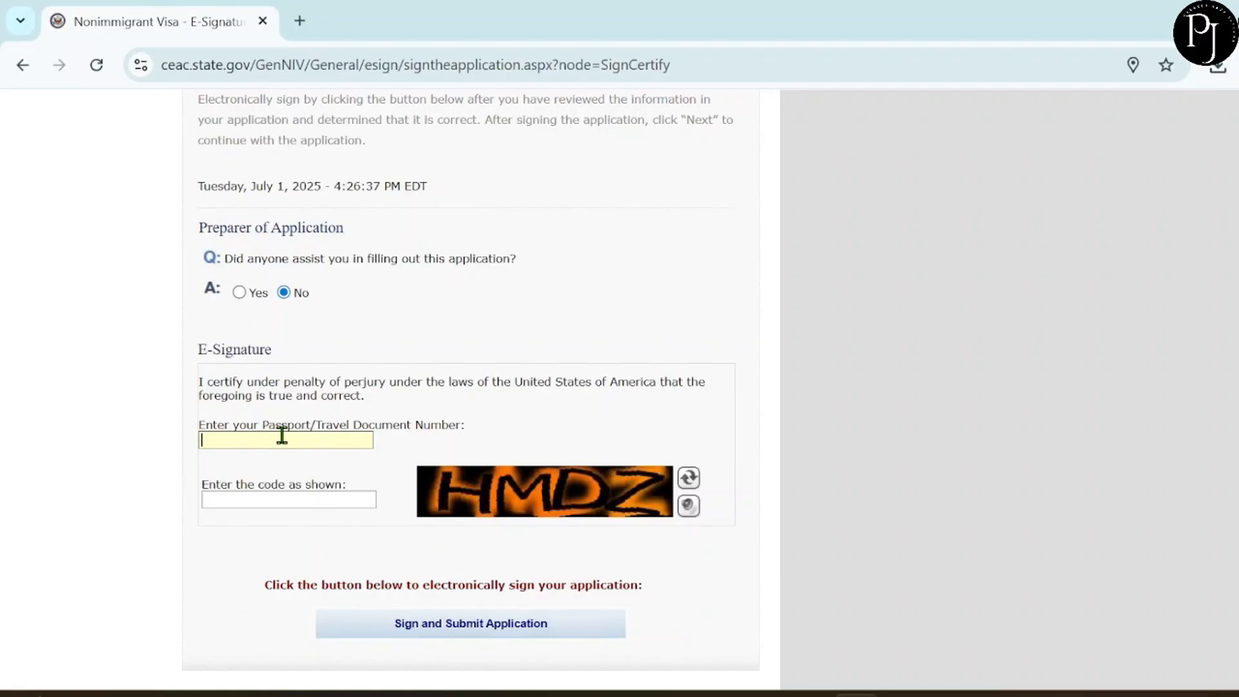
# Enter the verification code as shown and sign and submit the DS-160.
pyautogui.click(233, 499)
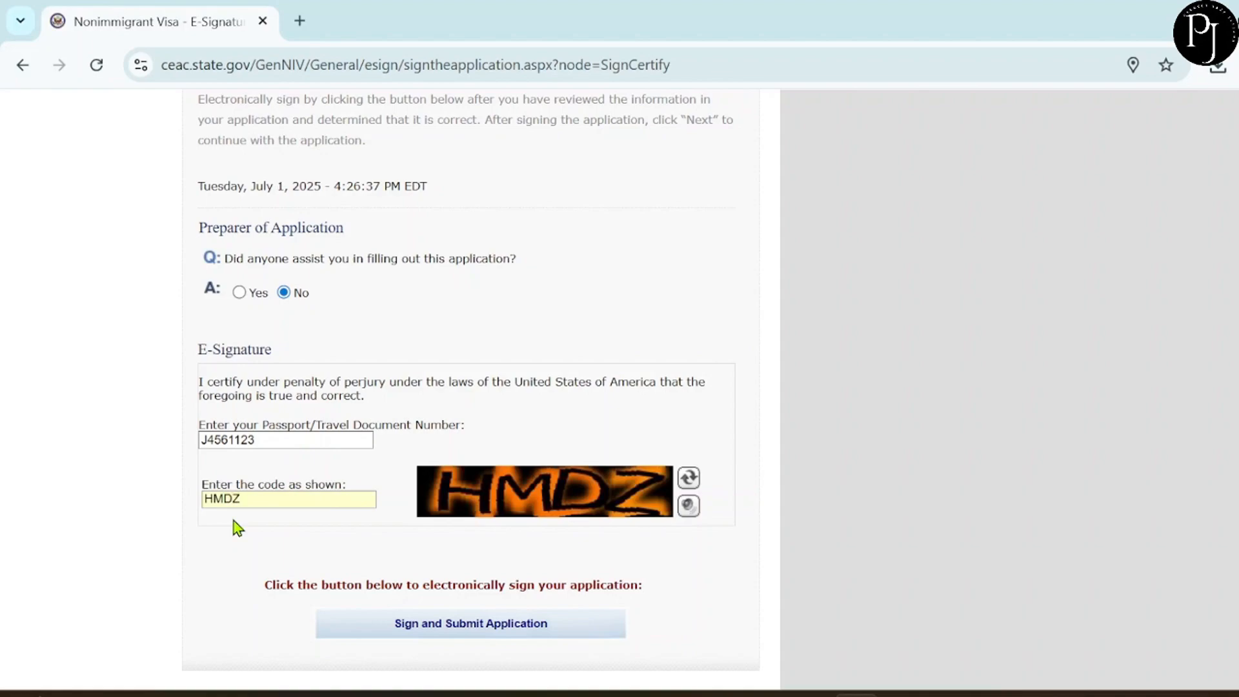
pyautogui.scroll(-2, 423, 640)
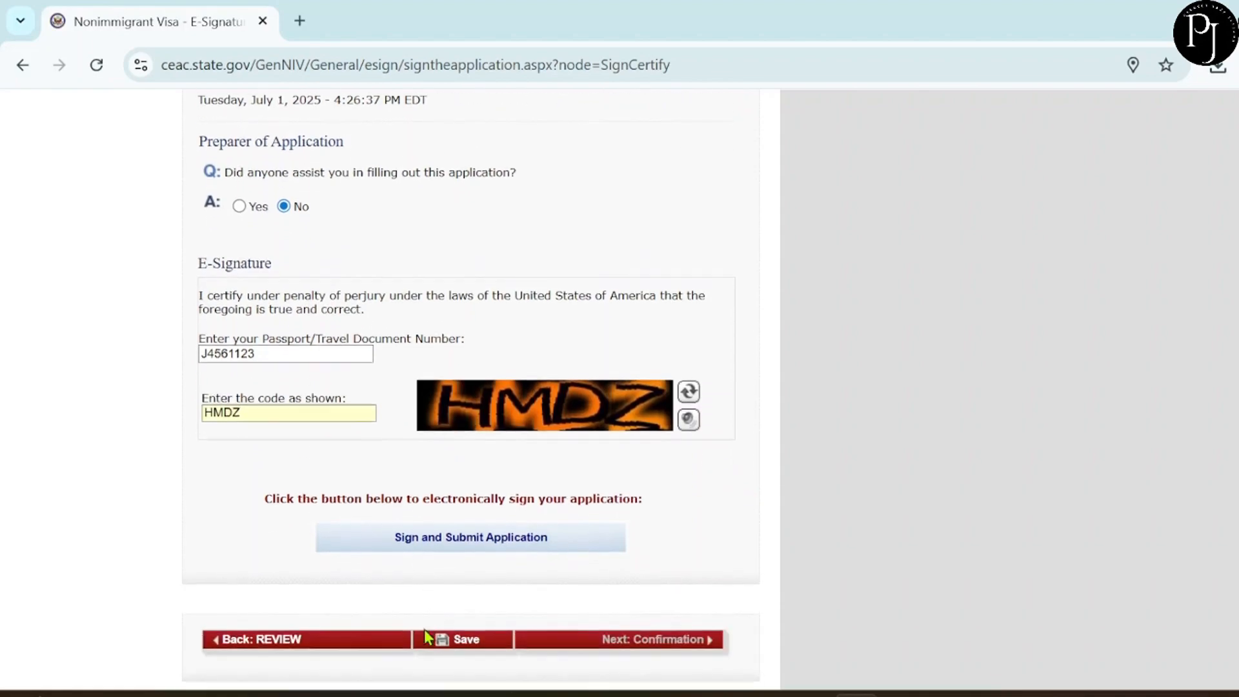
pyautogui.click(442, 538)
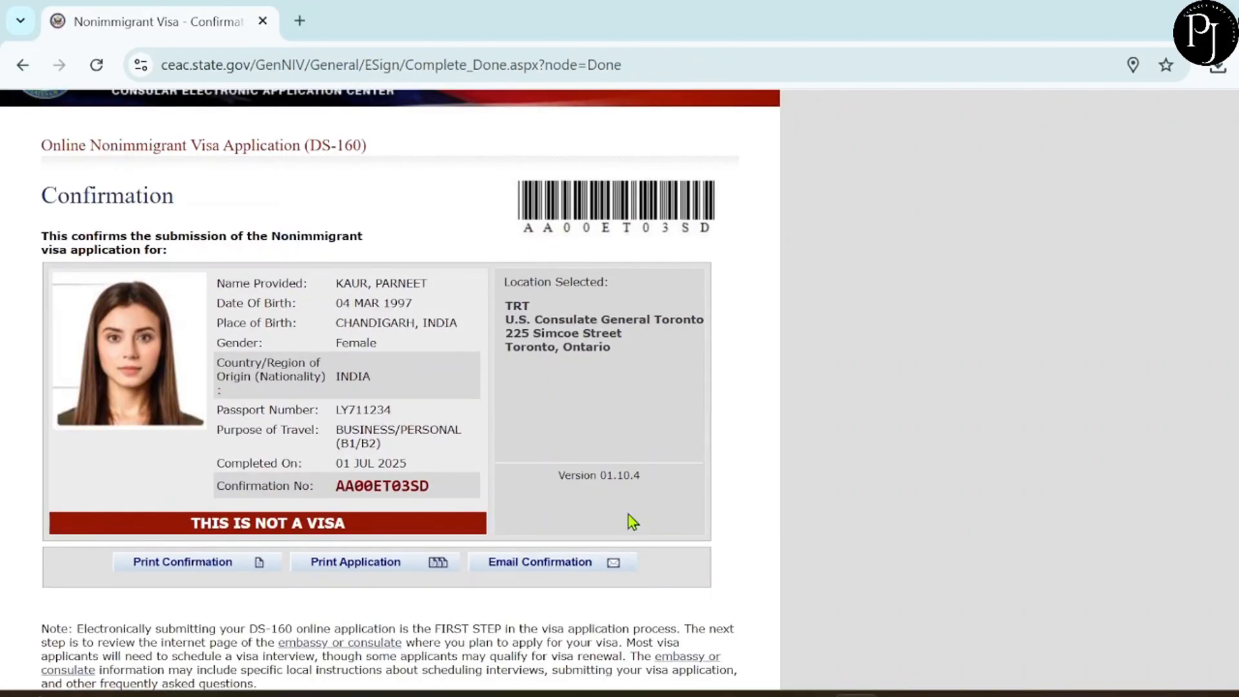
# Scroll through the DS-160 Confirmation page and back up to the top.
pyautogui.scroll(-3, 630, 516)
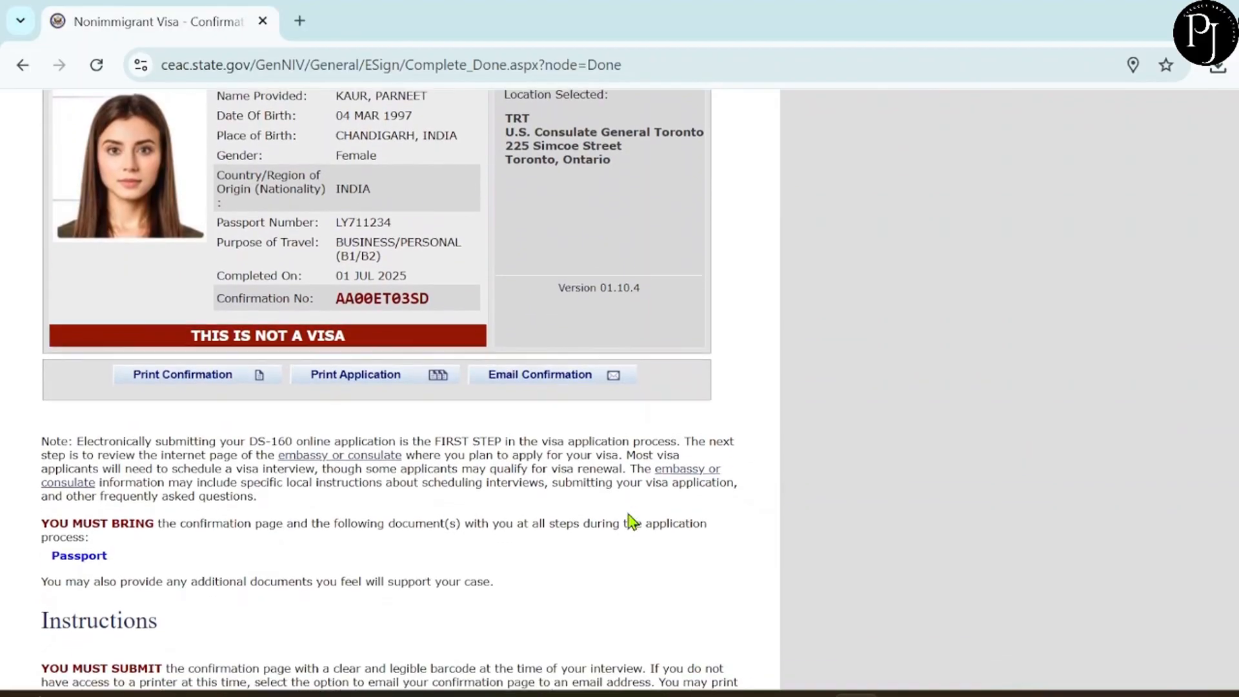
pyautogui.scroll(-5, 630, 519)
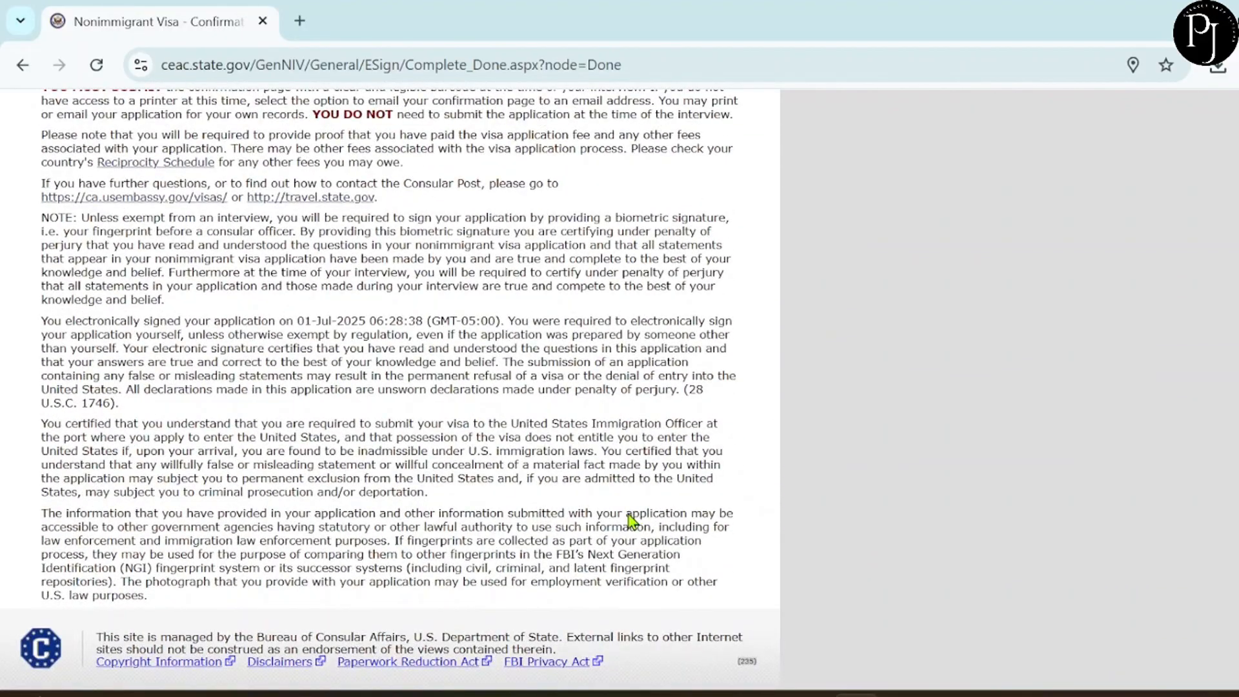
pyautogui.scroll(9, 631, 519)
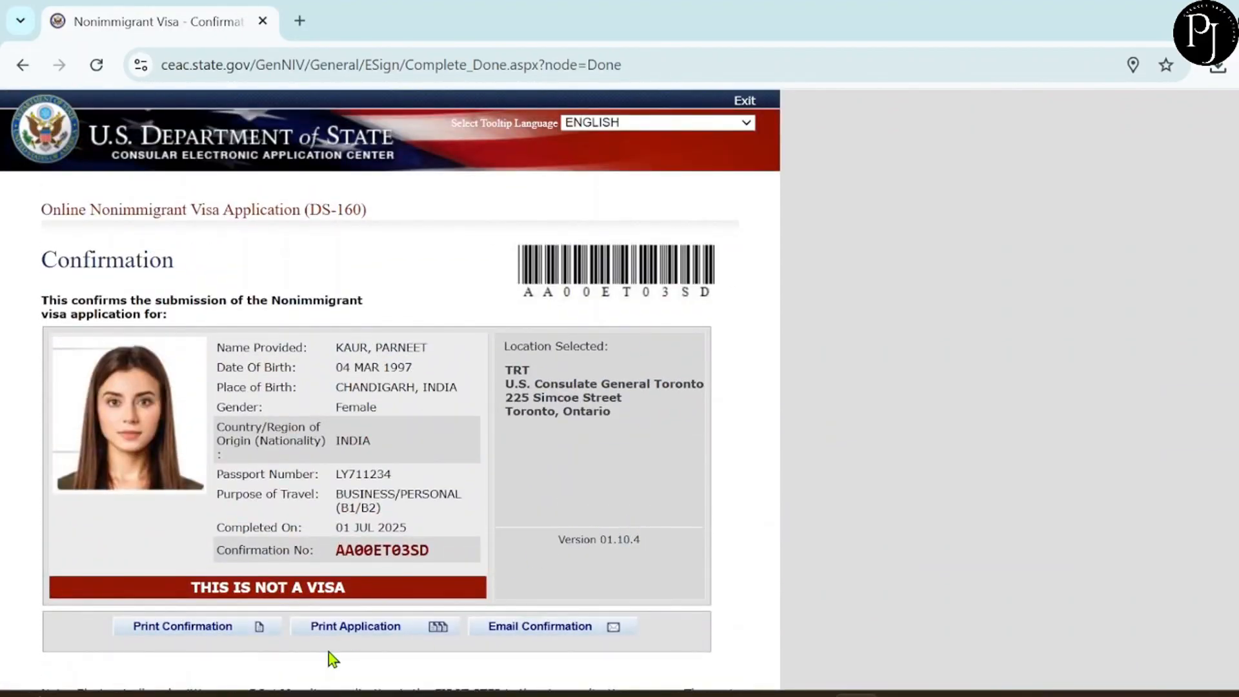
# Email the DS-160 confirmation to the address on file, declining an additional email address.
pyautogui.click(522, 629)
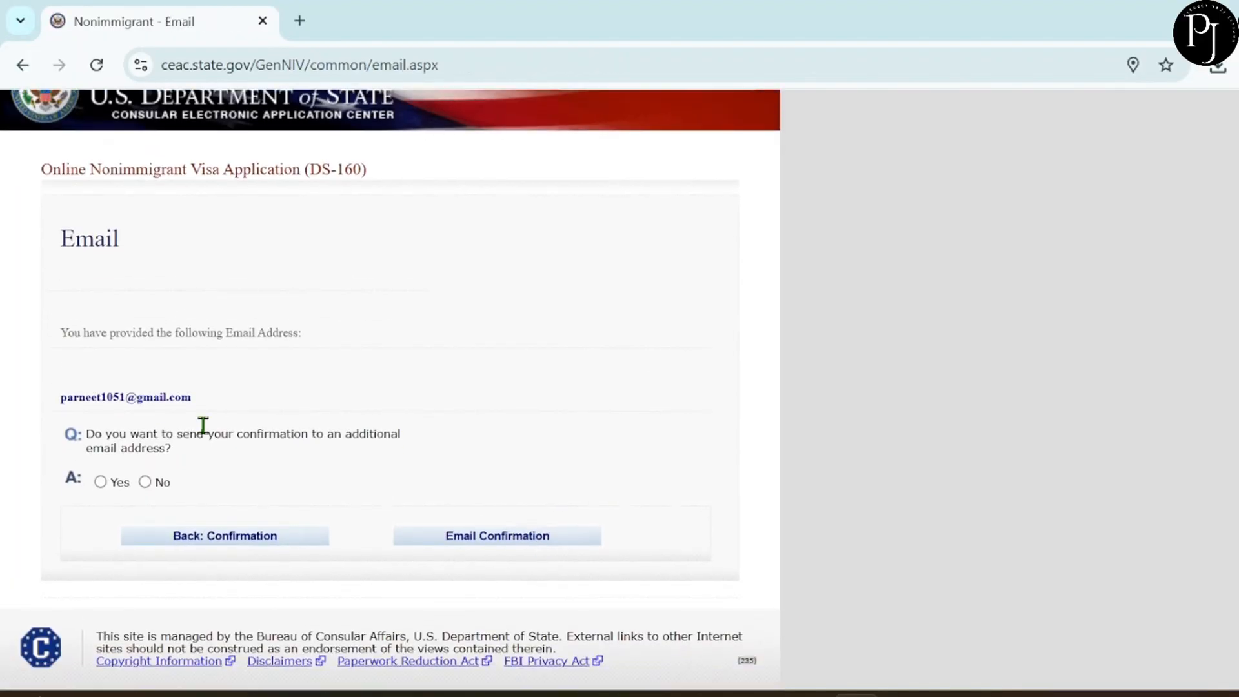
pyautogui.moveTo(225, 403); pyautogui.dragTo(62, 402)
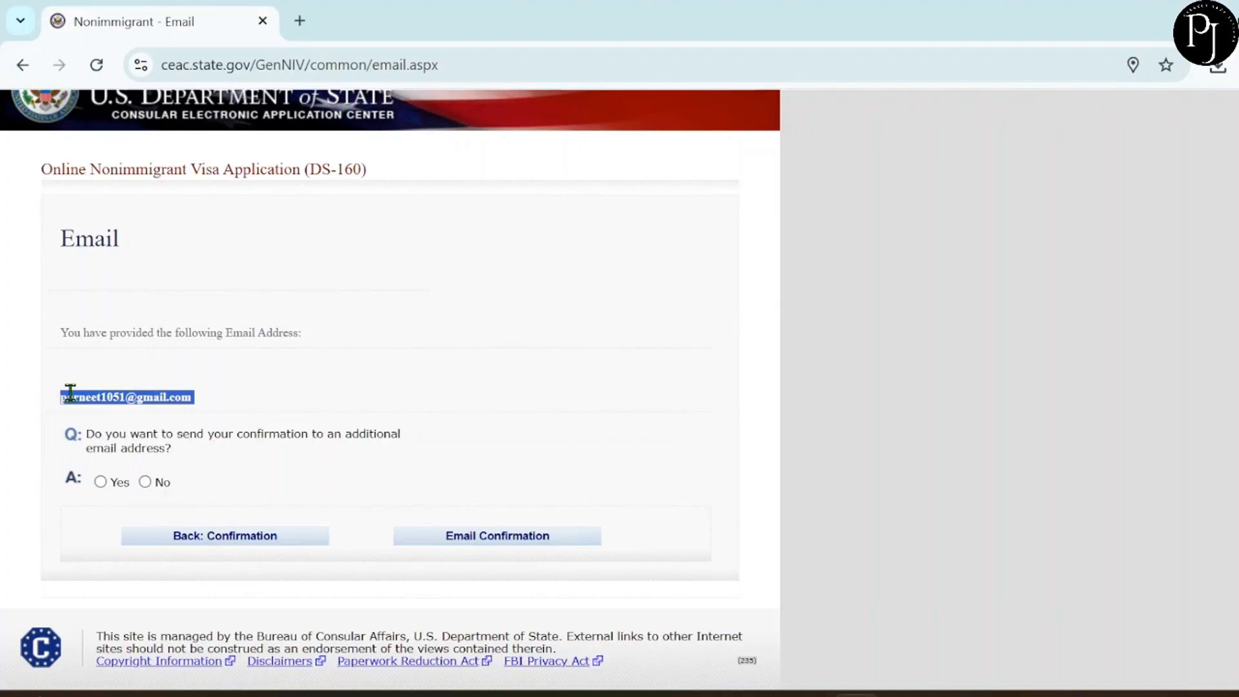
pyautogui.click(475, 545)
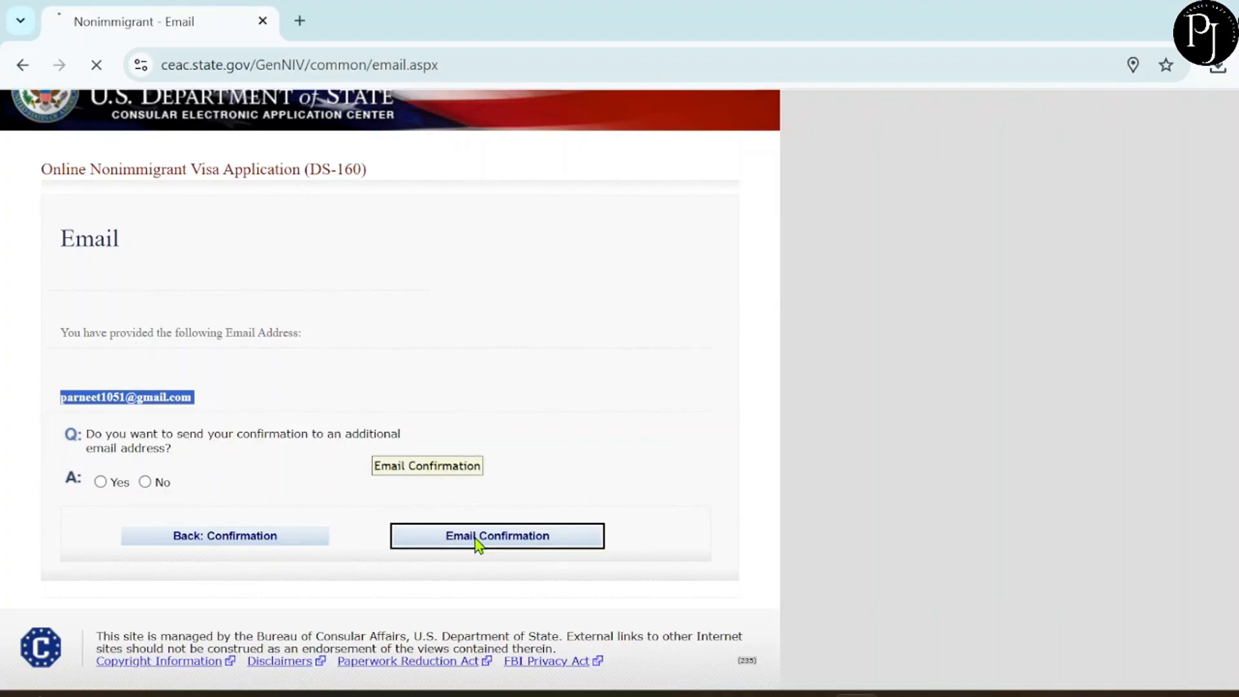
pyautogui.scroll(-2, 474, 539)
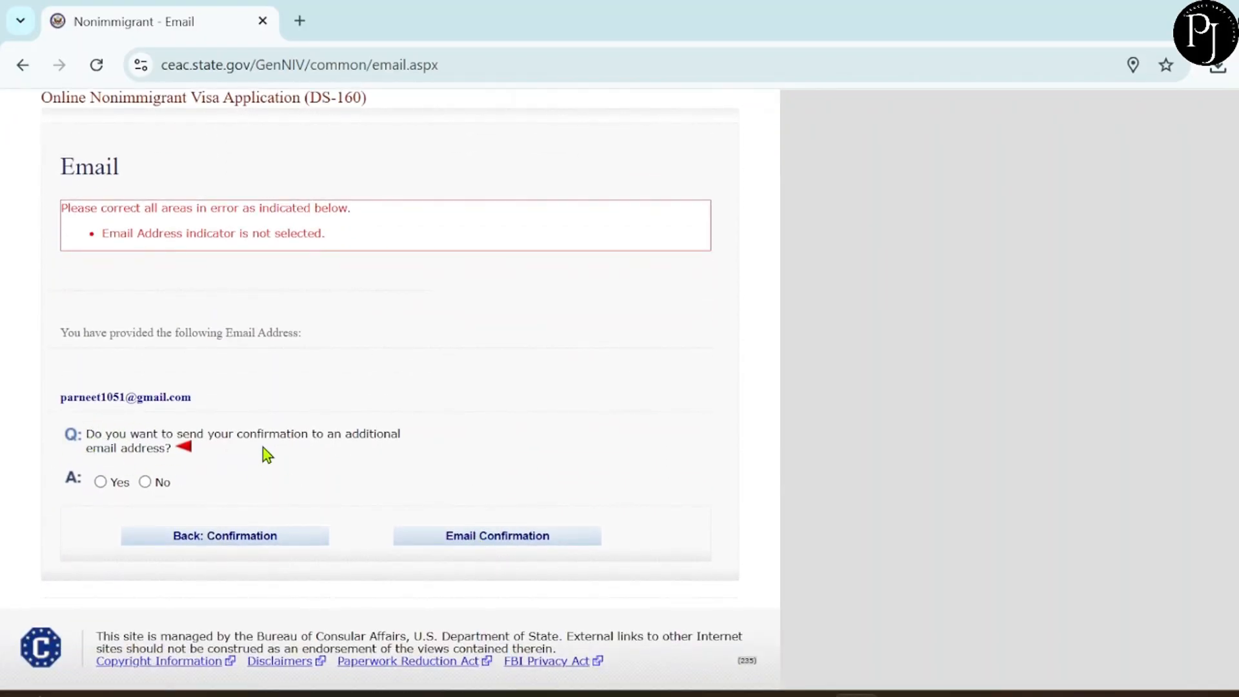
pyautogui.click(146, 483)
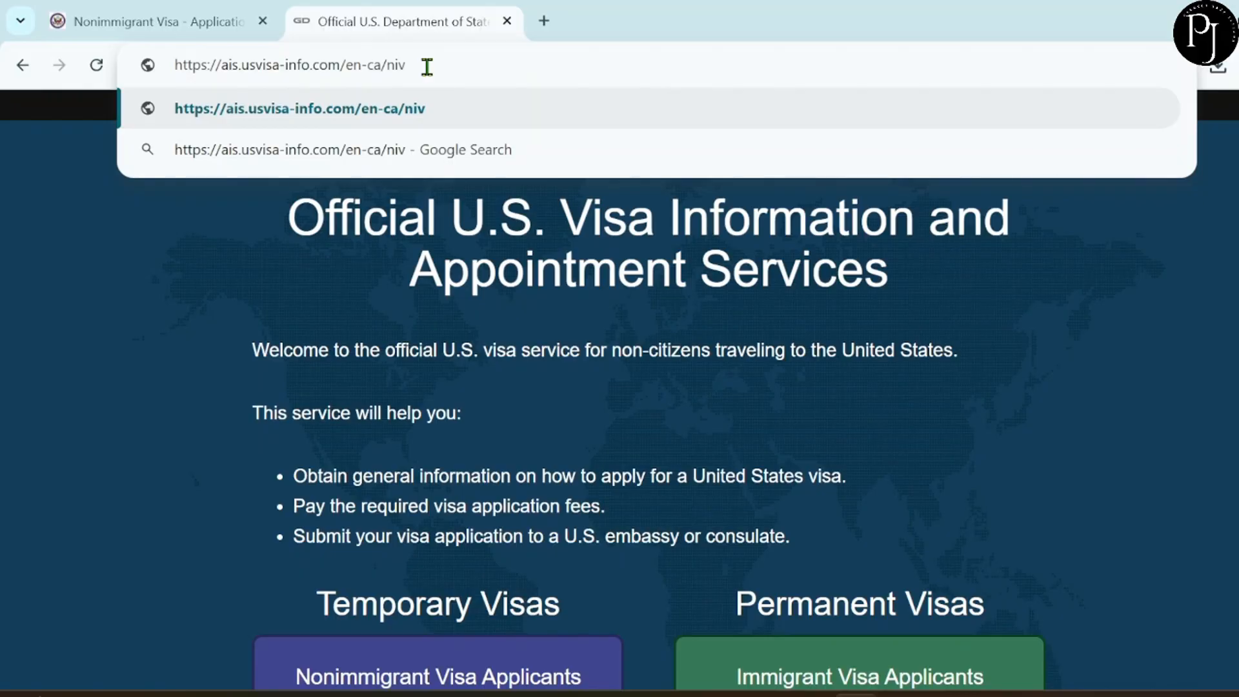
# Load ais.usvisa-info.com/en-ca/niv and go to the Canada Sign In page's forms.
pyautogui.press('Return')
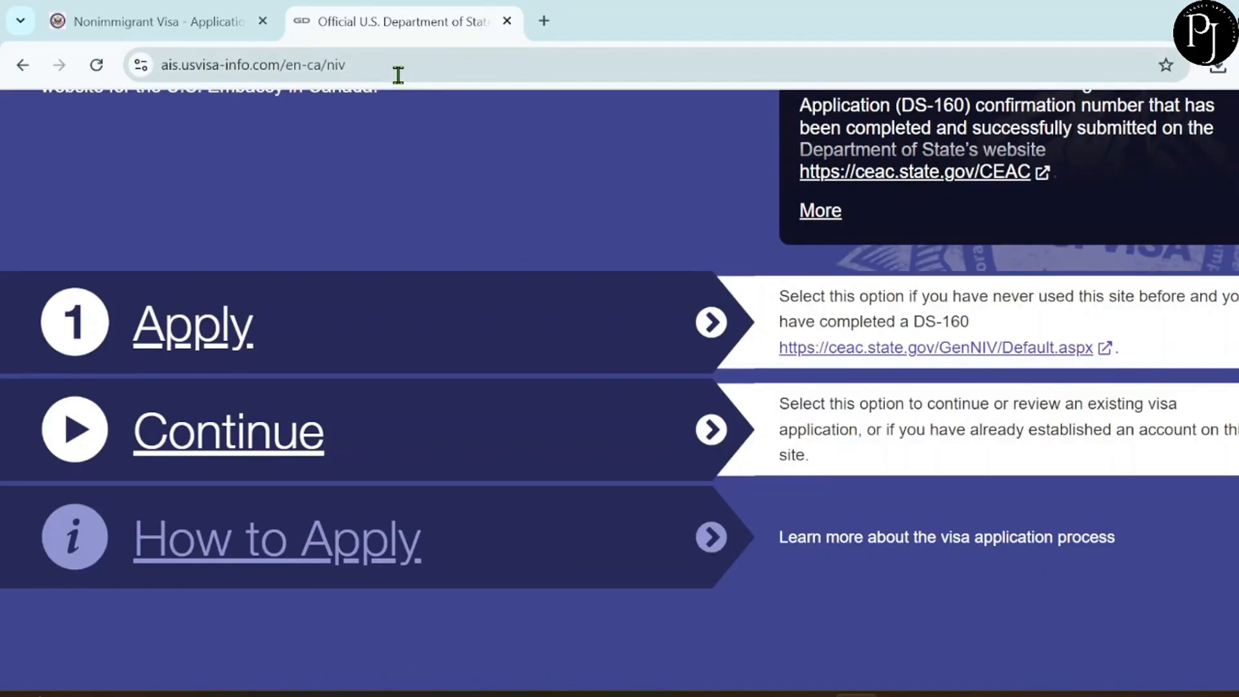
pyautogui.click(398, 75)
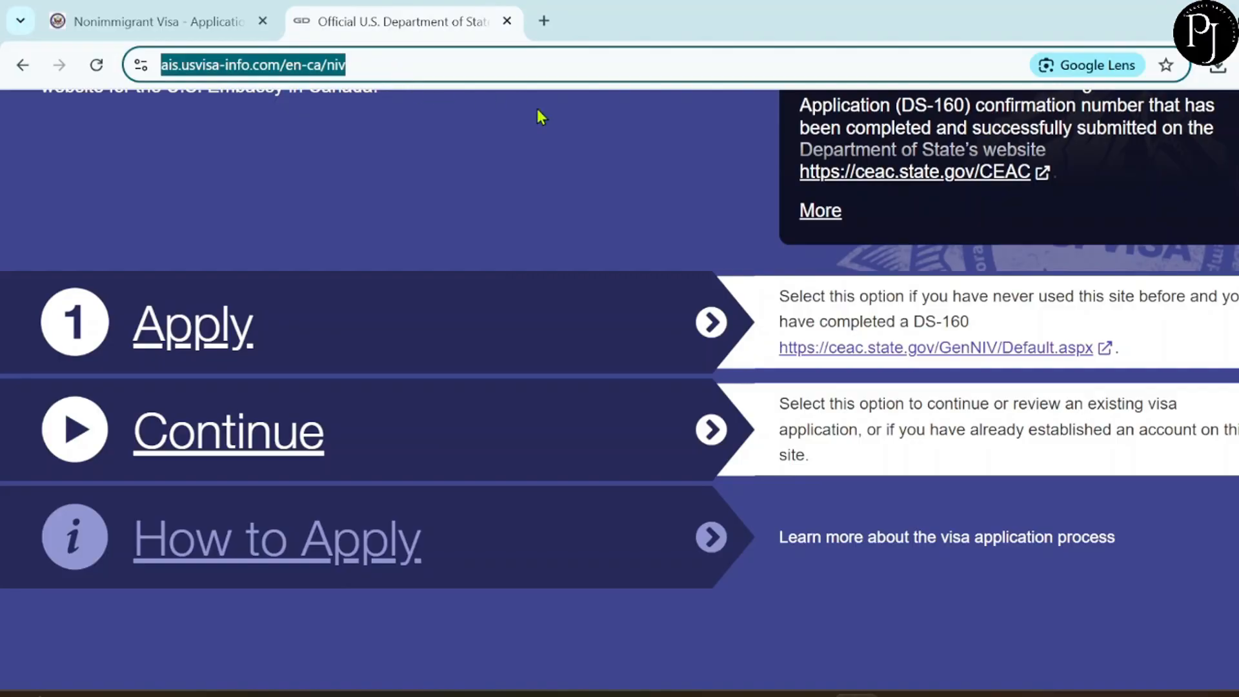
pyautogui.scroll(10, 537, 108)
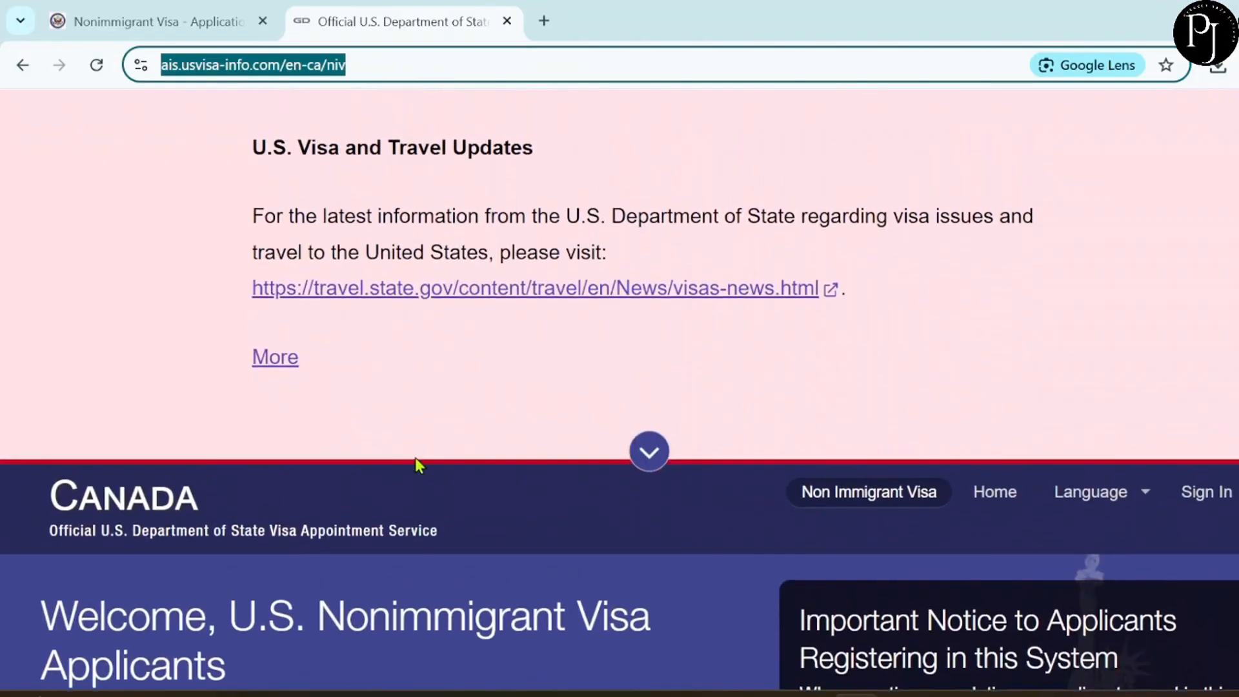
pyautogui.click(1216, 498)
pyautogui.scroll(-12, 768, 405)
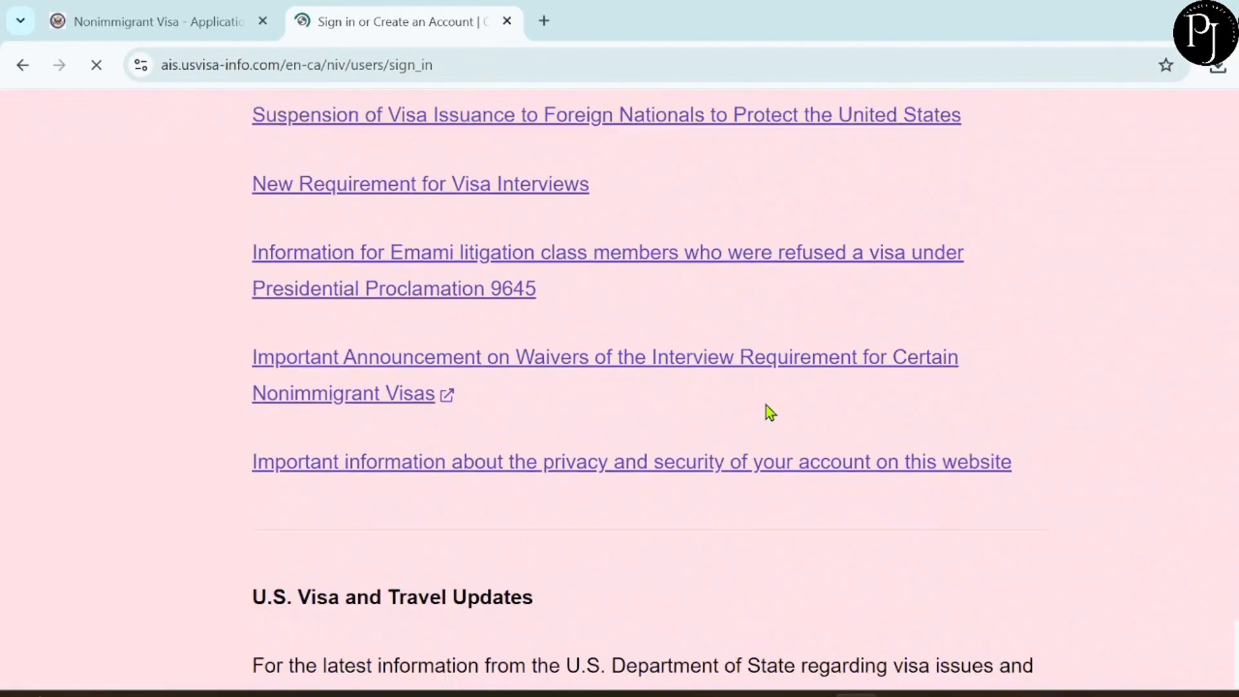
pyautogui.scroll(-5, 765, 405)
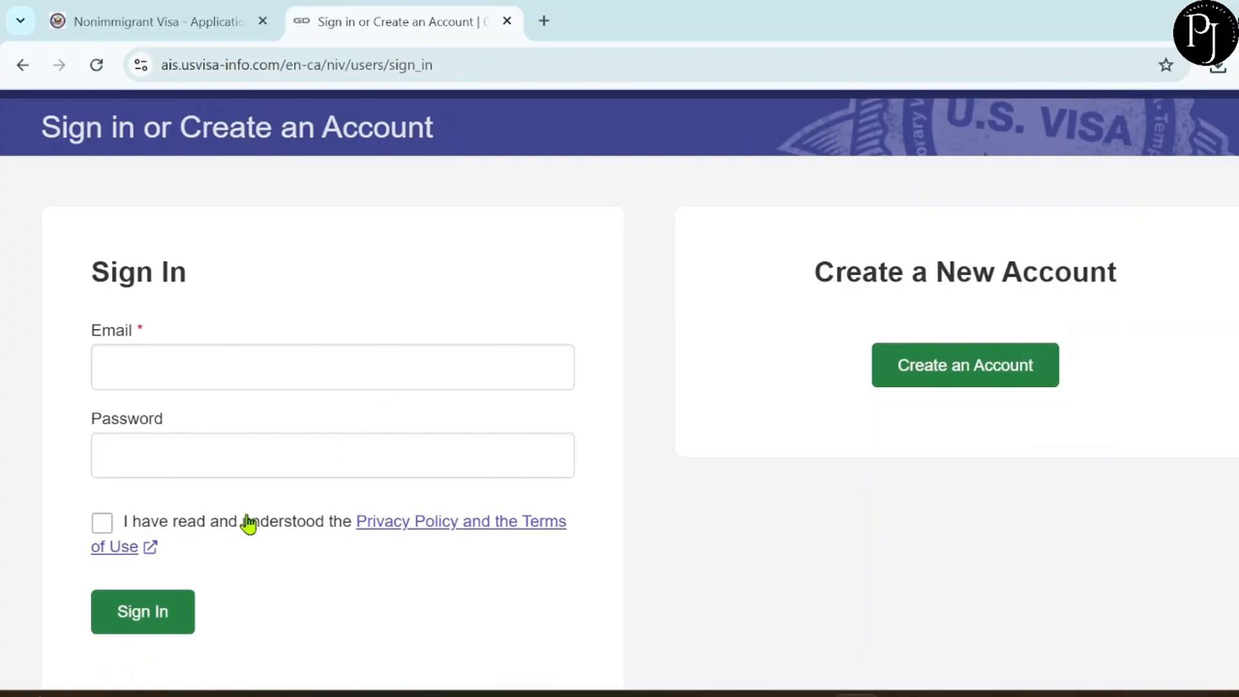
# Start a new account as 'Non Canadian Citizen residing in Canada who has completed the DS-160' and continue.
pyautogui.click(930, 378)
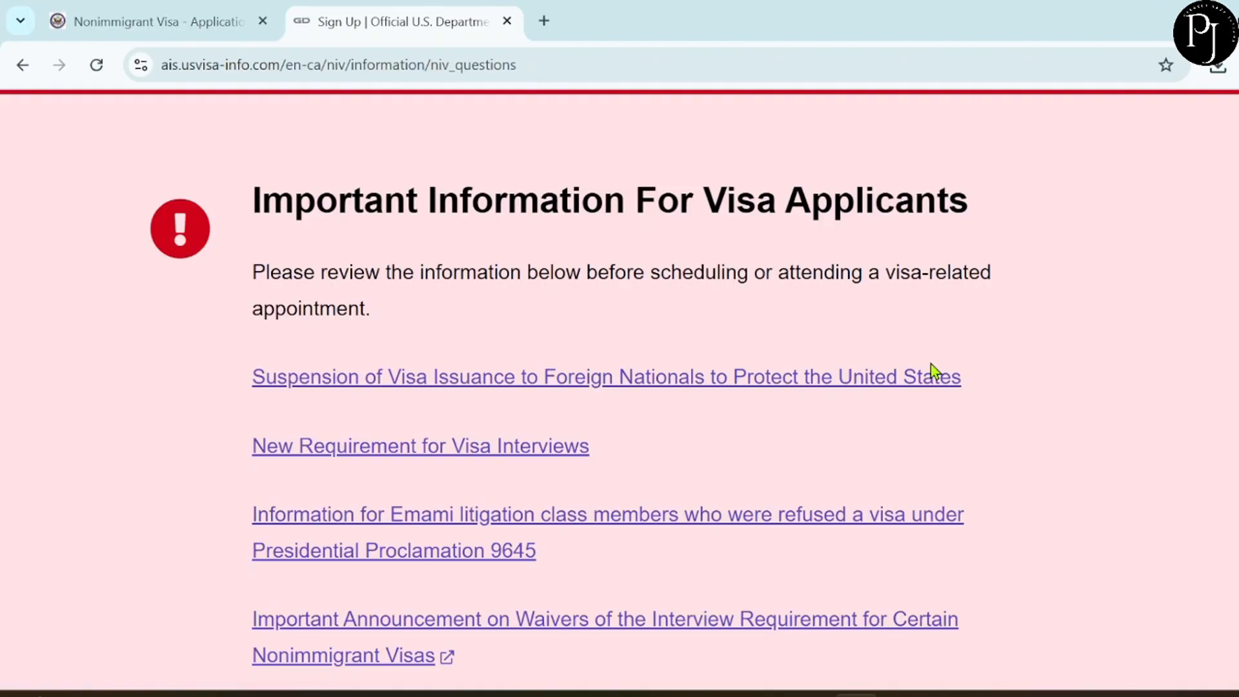
pyautogui.scroll(-15, 934, 371)
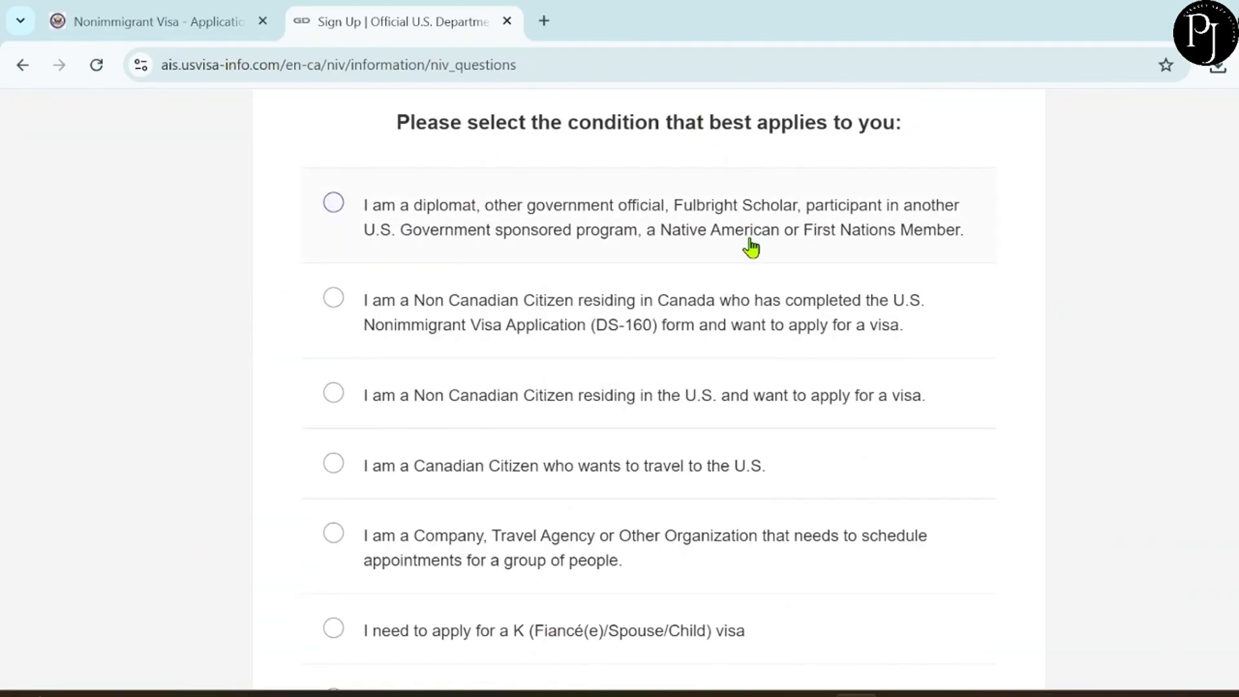
pyautogui.scroll(-1, 581, 387)
pyautogui.click(542, 249)
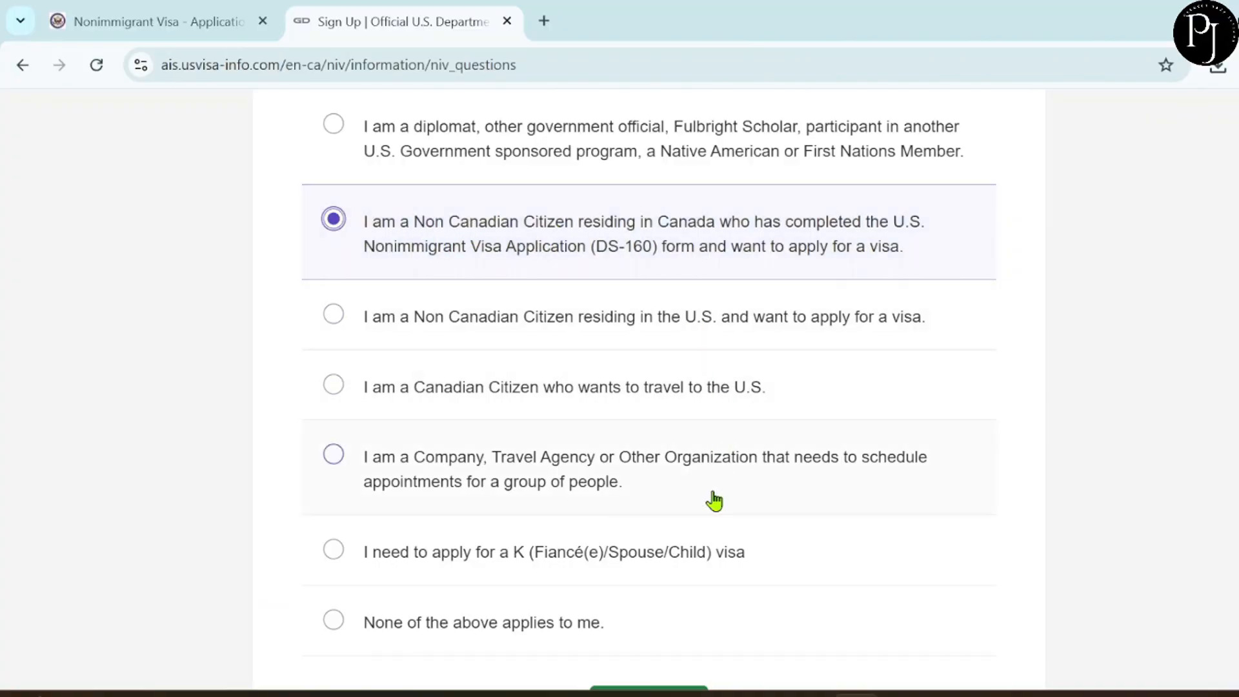
pyautogui.scroll(-1, 712, 501)
pyautogui.scroll(-1, 714, 500)
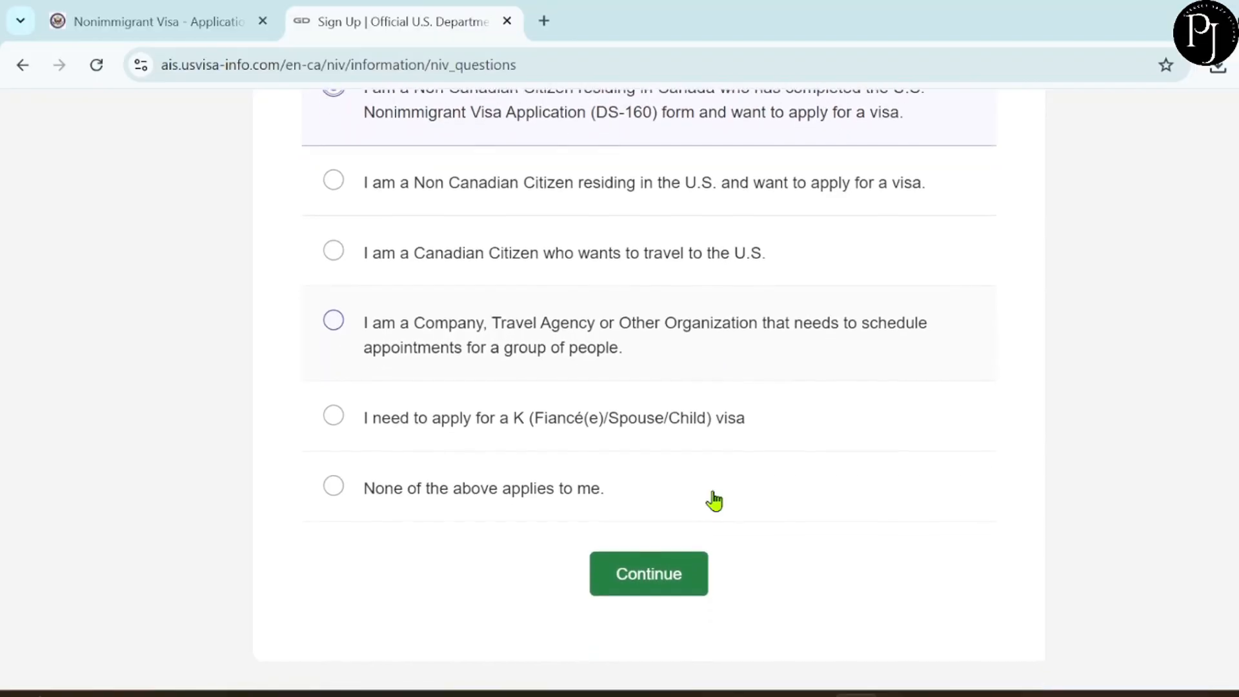
pyautogui.click(671, 576)
pyautogui.scroll(-1, 671, 575)
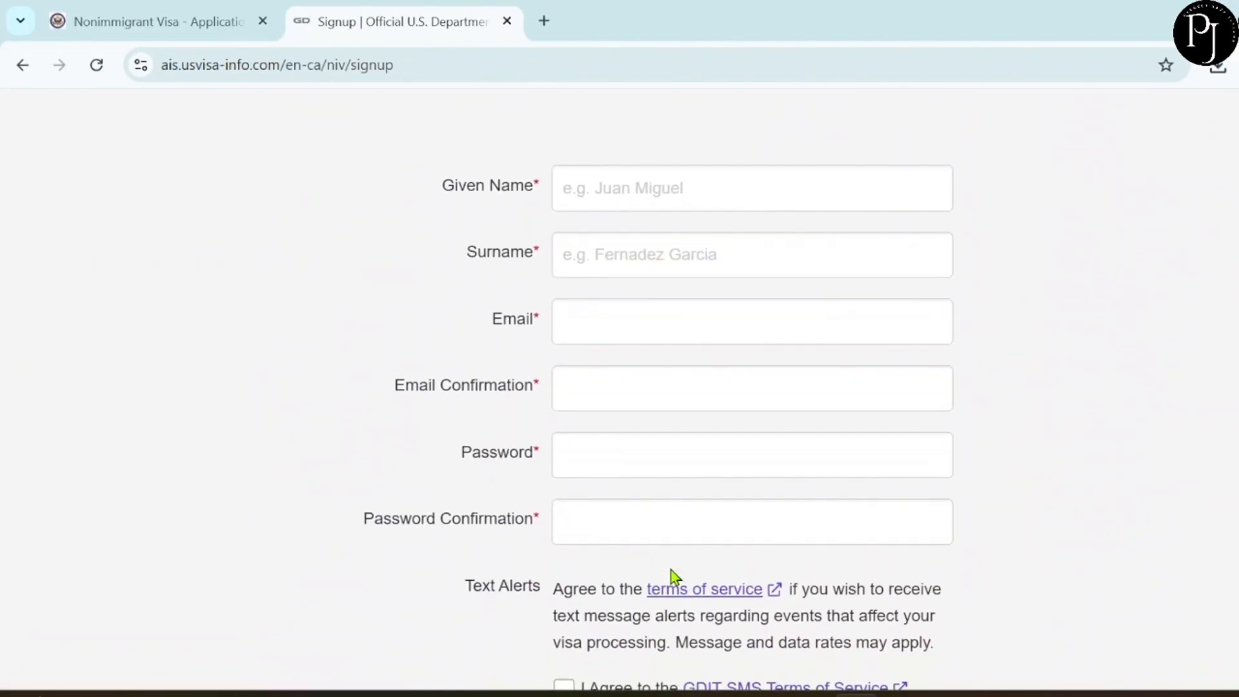
# Enter the applicant's name details, accept the Privacy Policy and Terms of Use, and create the account.
pyautogui.click(595, 197)
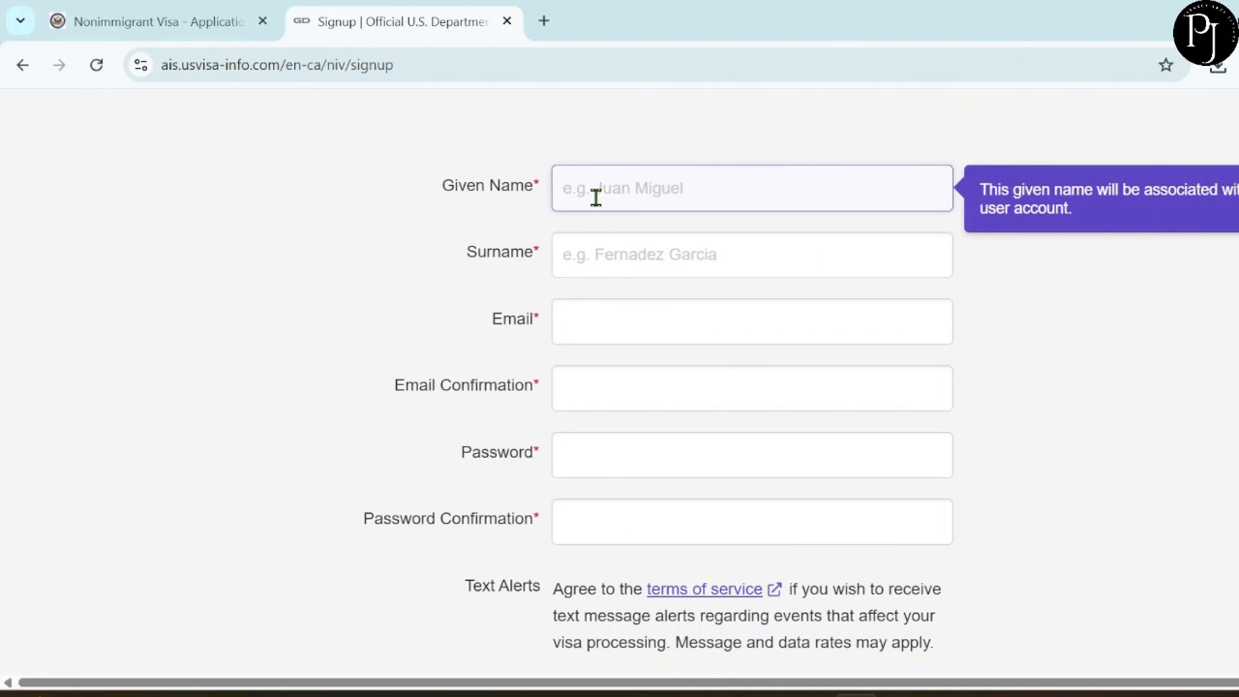
pyautogui.write('Kaur')
pyautogui.click(741, 254)
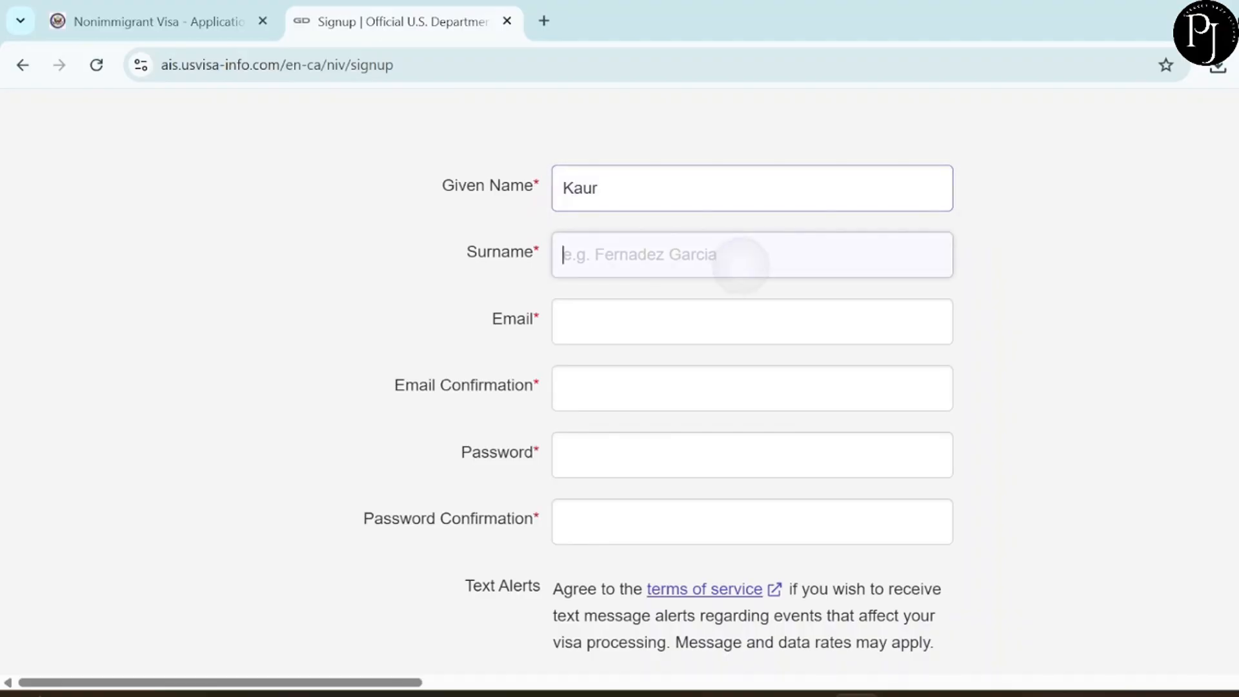
pyautogui.click(593, 204)
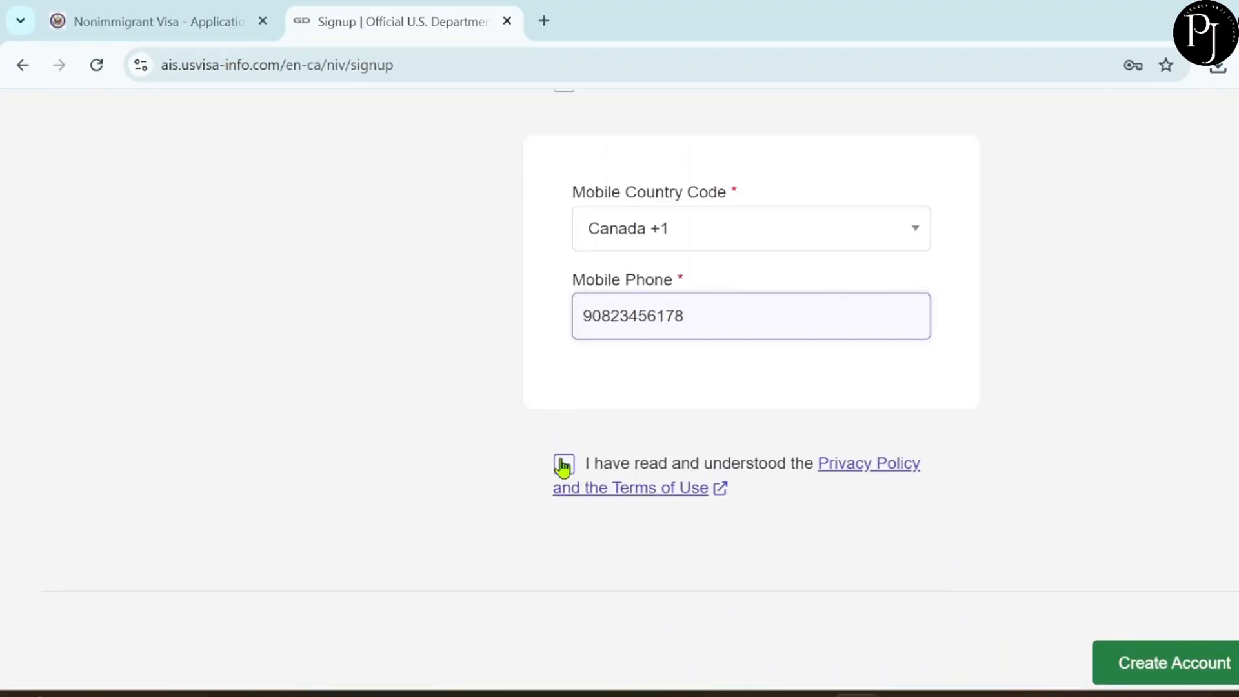
pyautogui.click(564, 464)
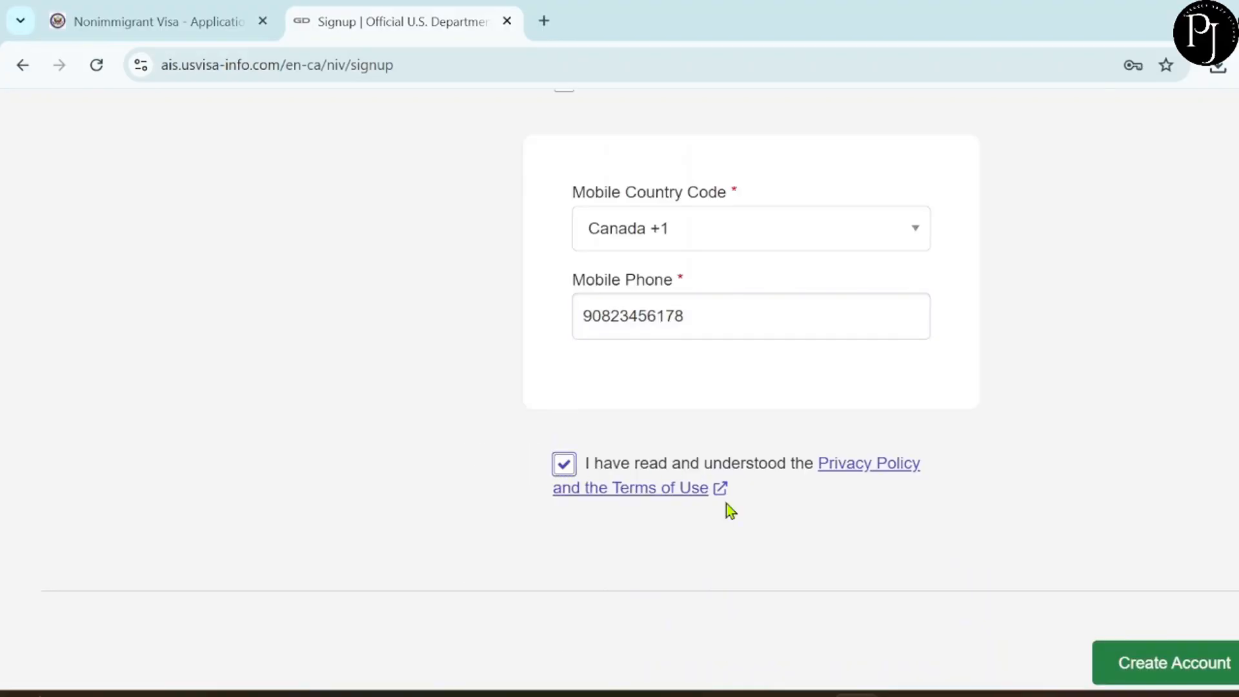
pyautogui.scroll(-3, 852, 564)
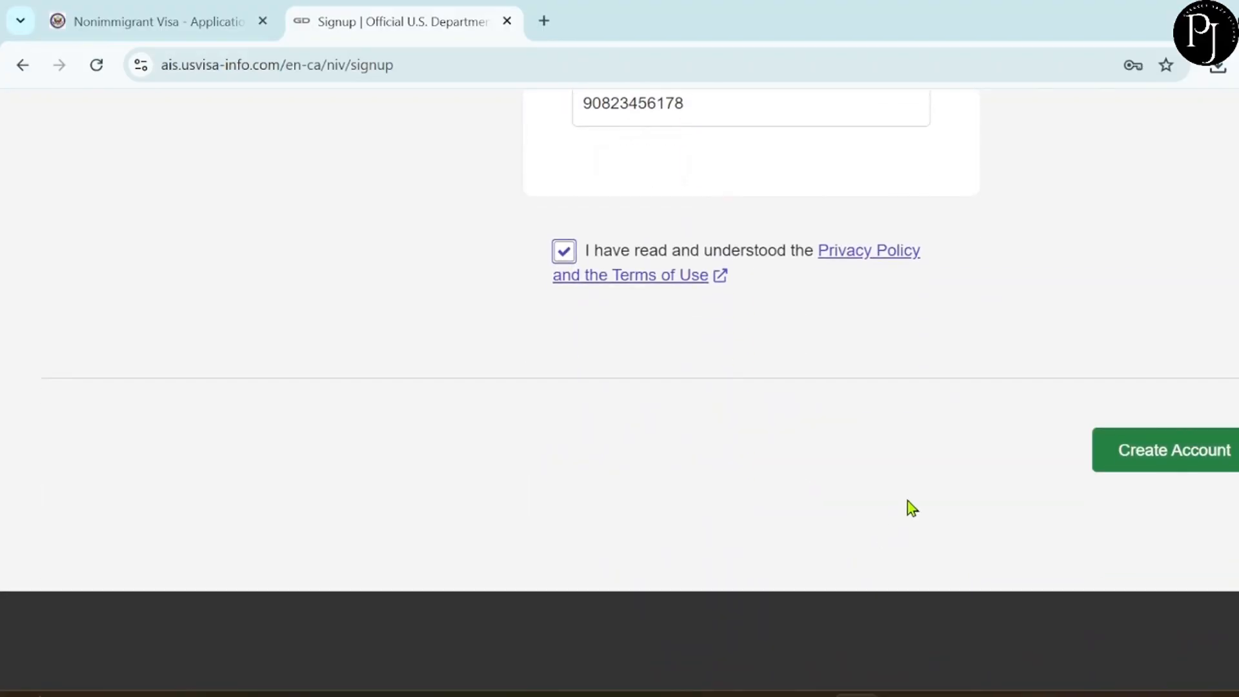
pyautogui.click(1166, 451)
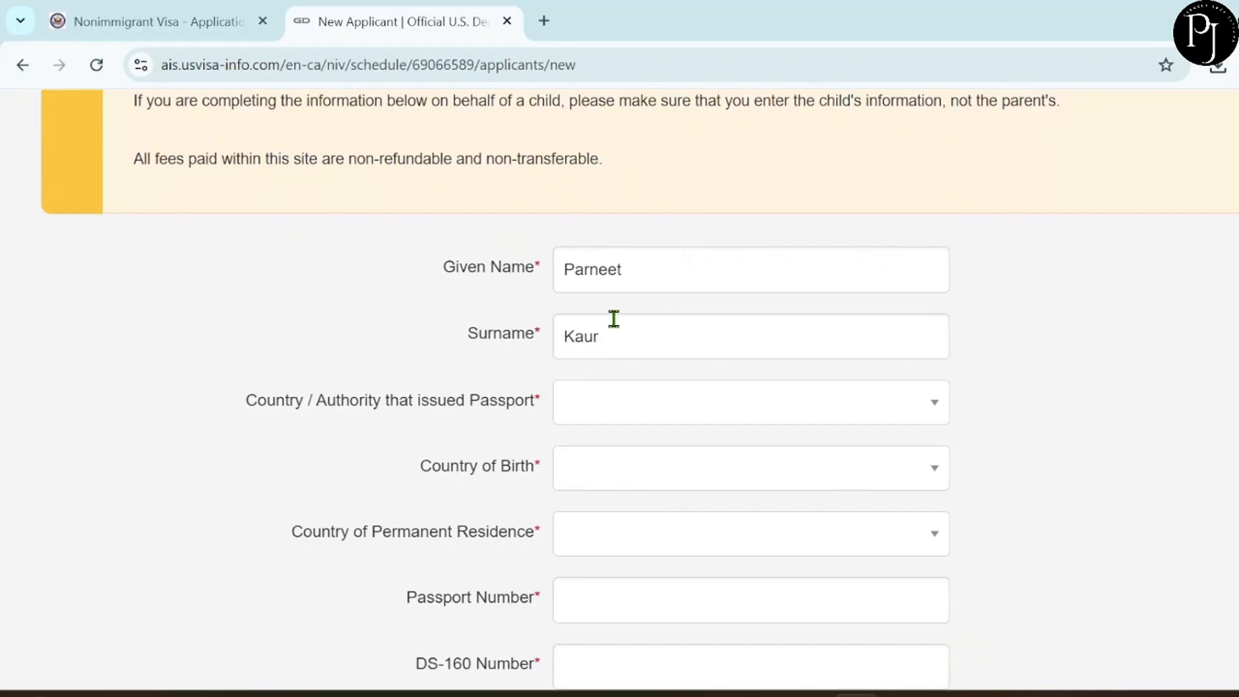
# Complete the New Applicant form, including the passport-issuing country, and submit it with Create Applicant.
pyautogui.scroll(-1, 613, 319)
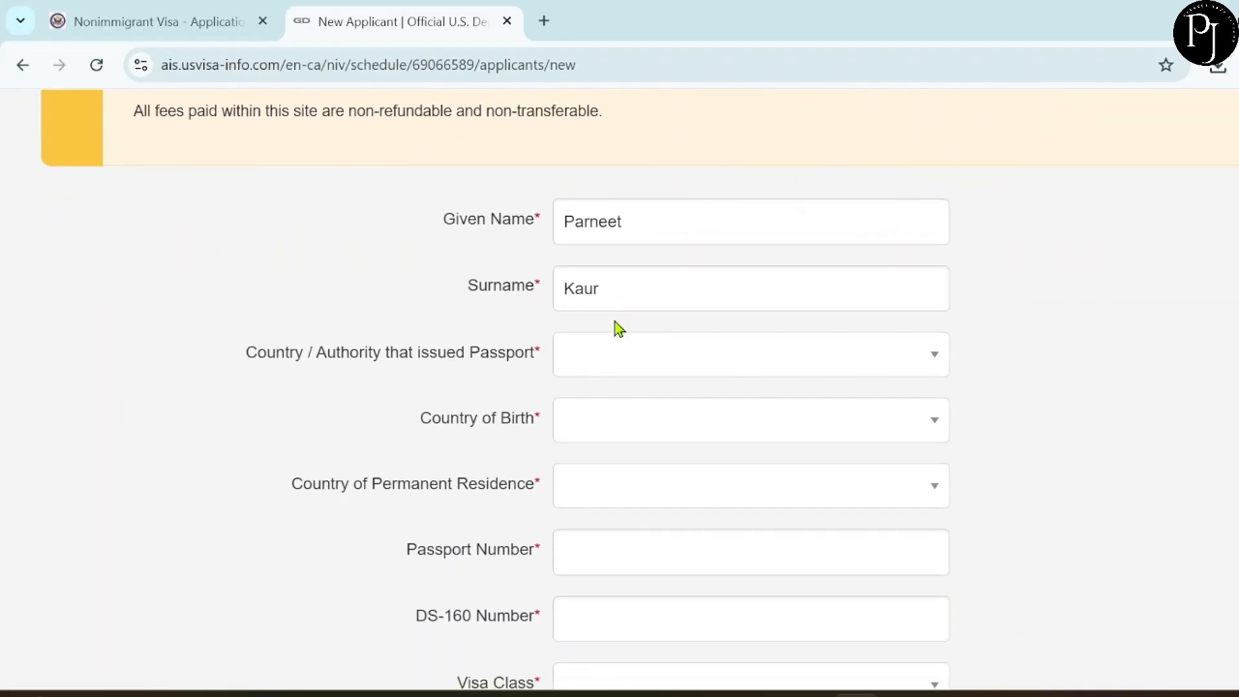
pyautogui.scroll(-1, 615, 322)
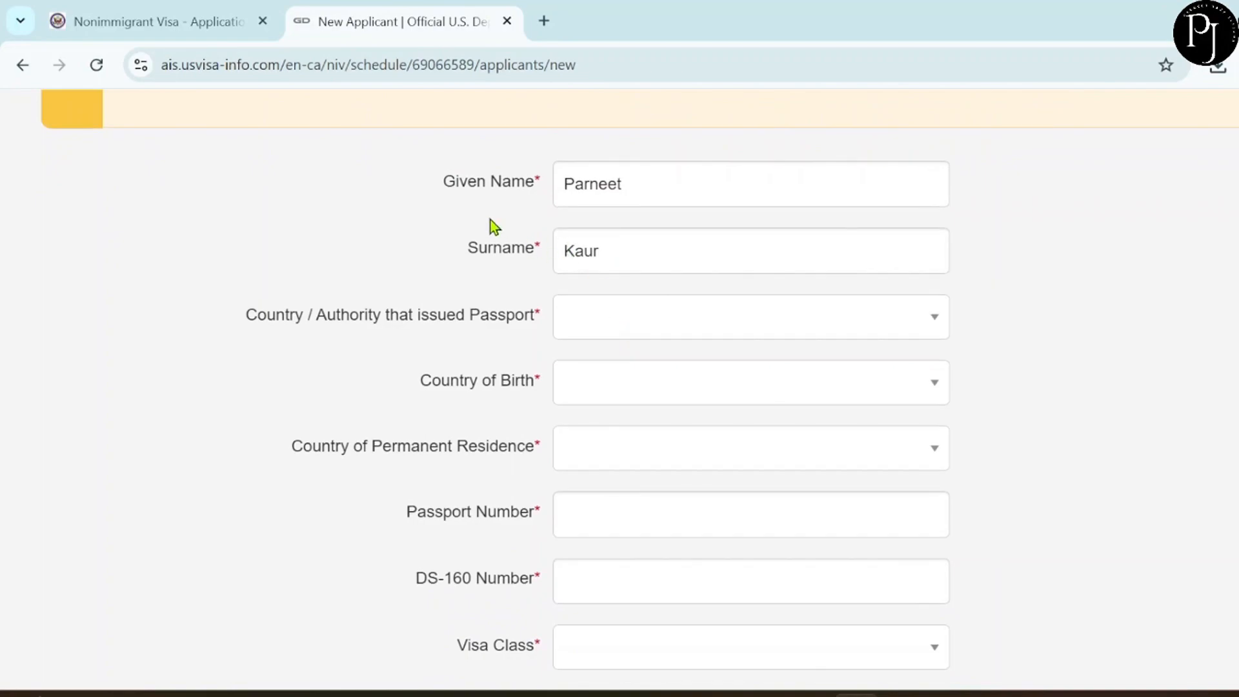
pyautogui.scroll(3, 527, 222)
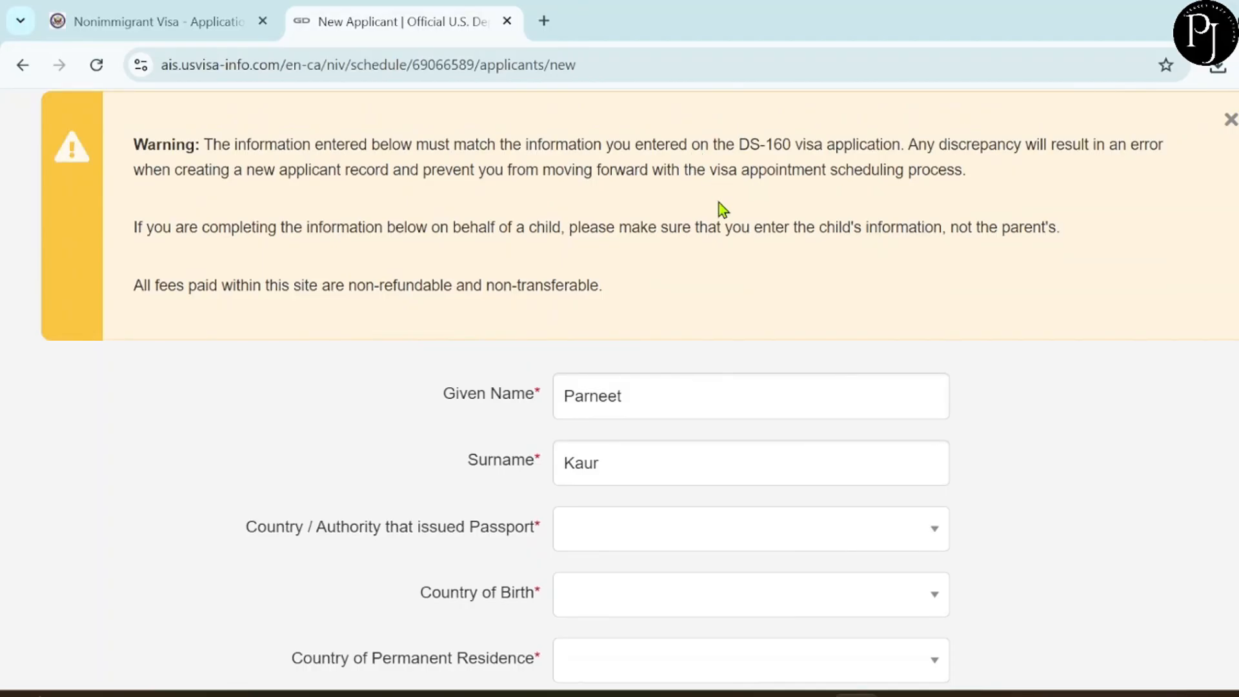
pyautogui.scroll(-2, 719, 201)
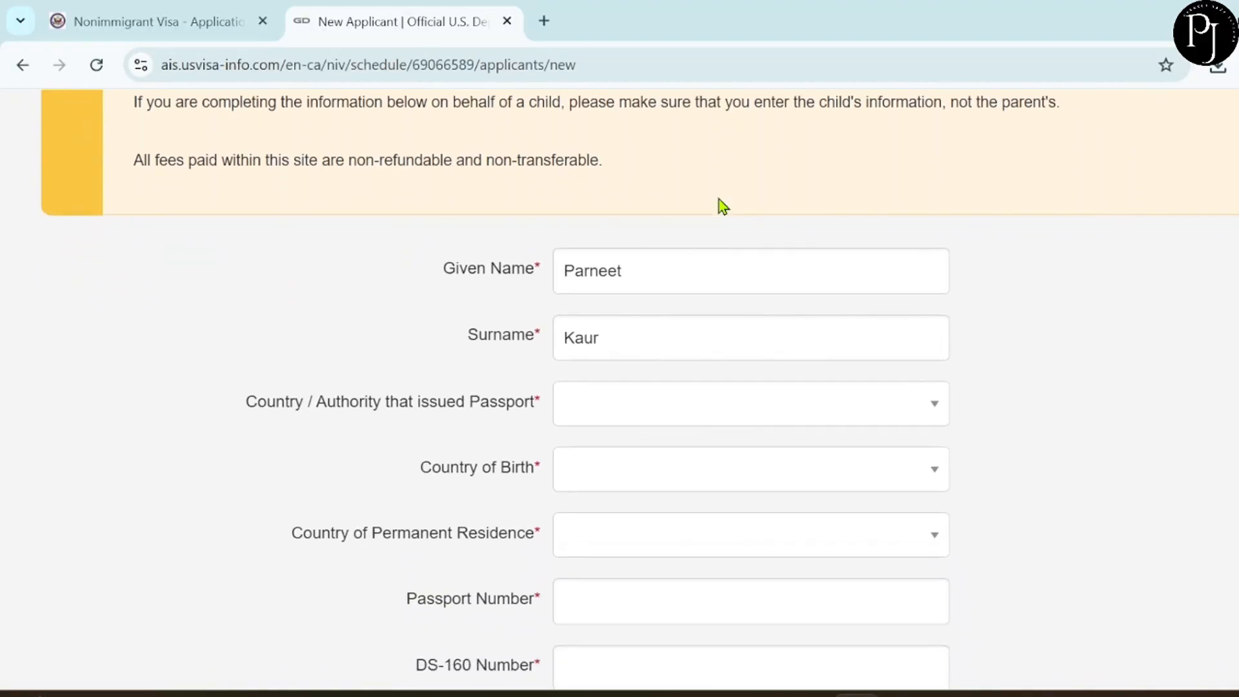
pyautogui.scroll(-2, 719, 200)
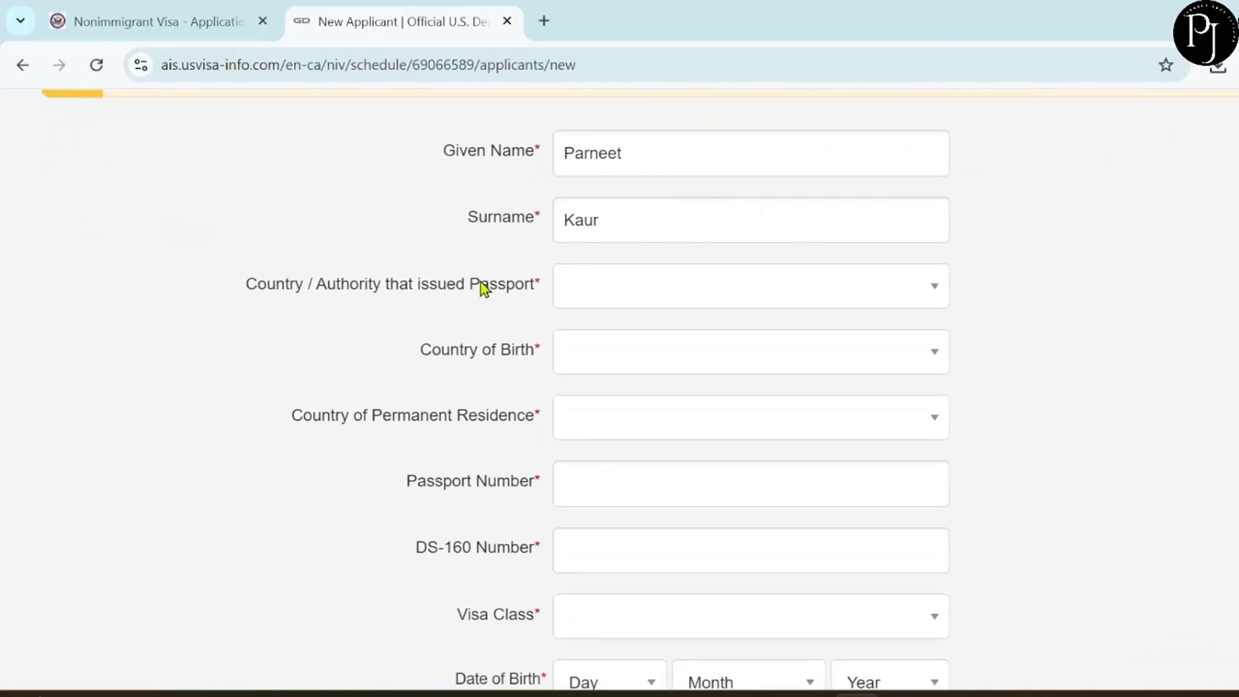
pyautogui.scroll(-4, 597, 463)
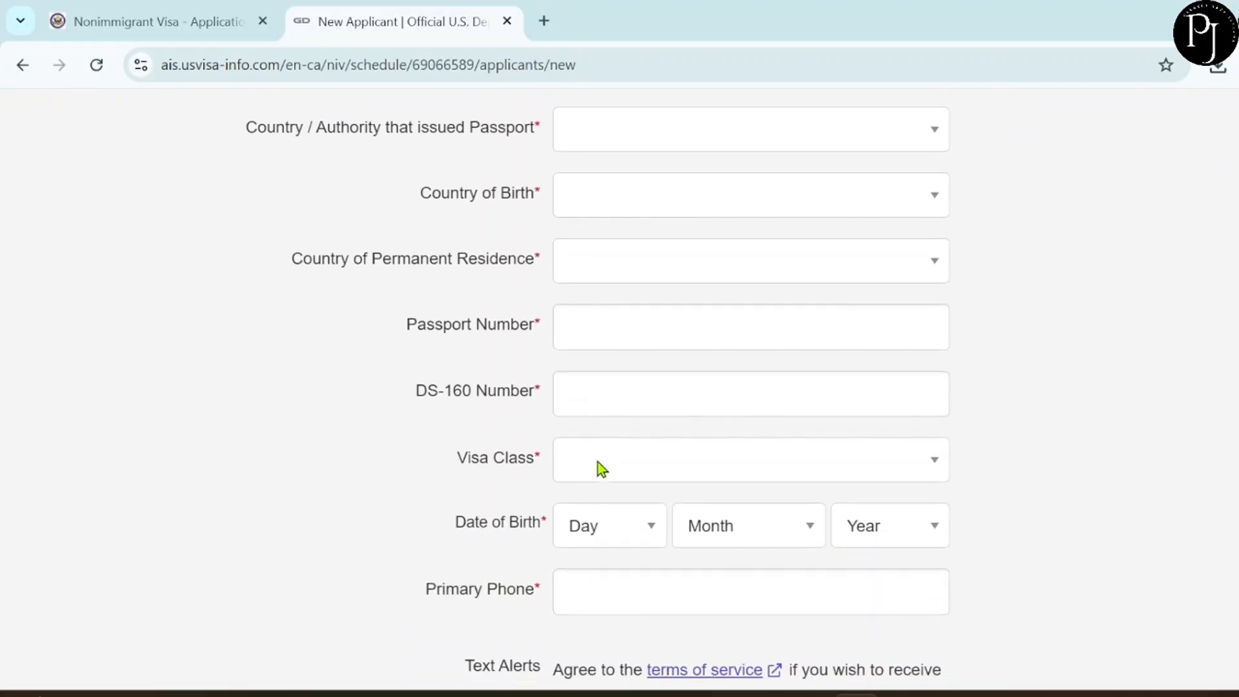
pyautogui.scroll(-3, 598, 462)
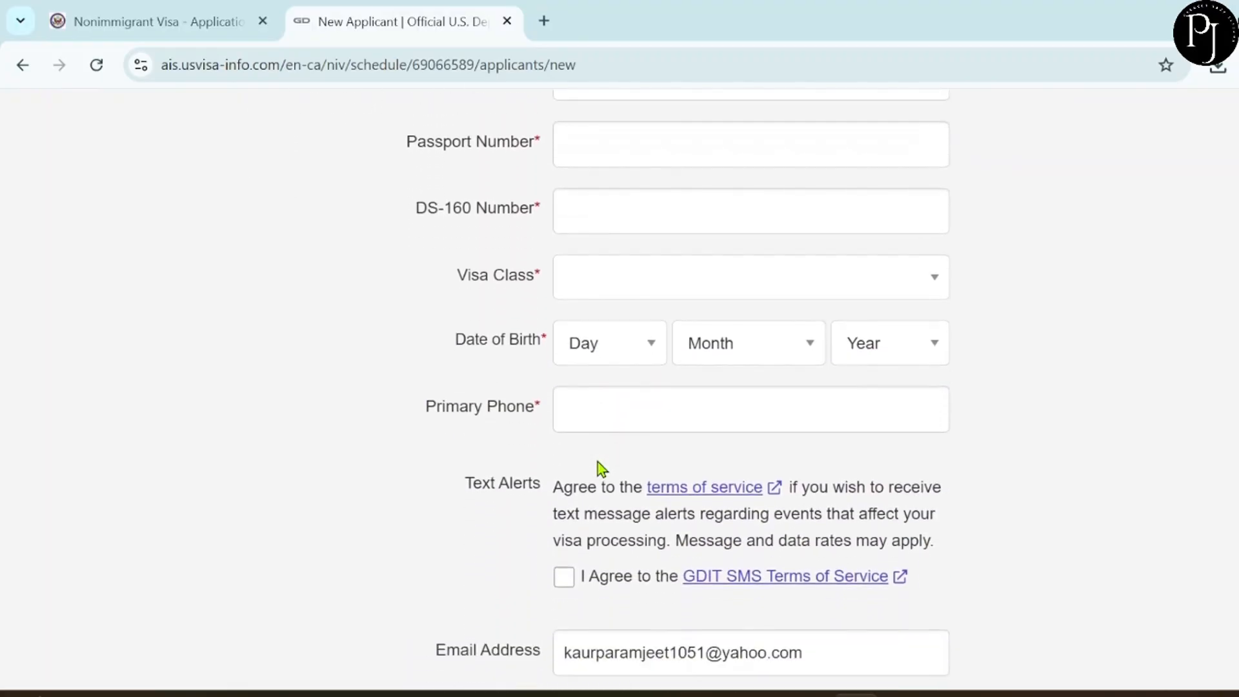
pyautogui.scroll(9, 597, 462)
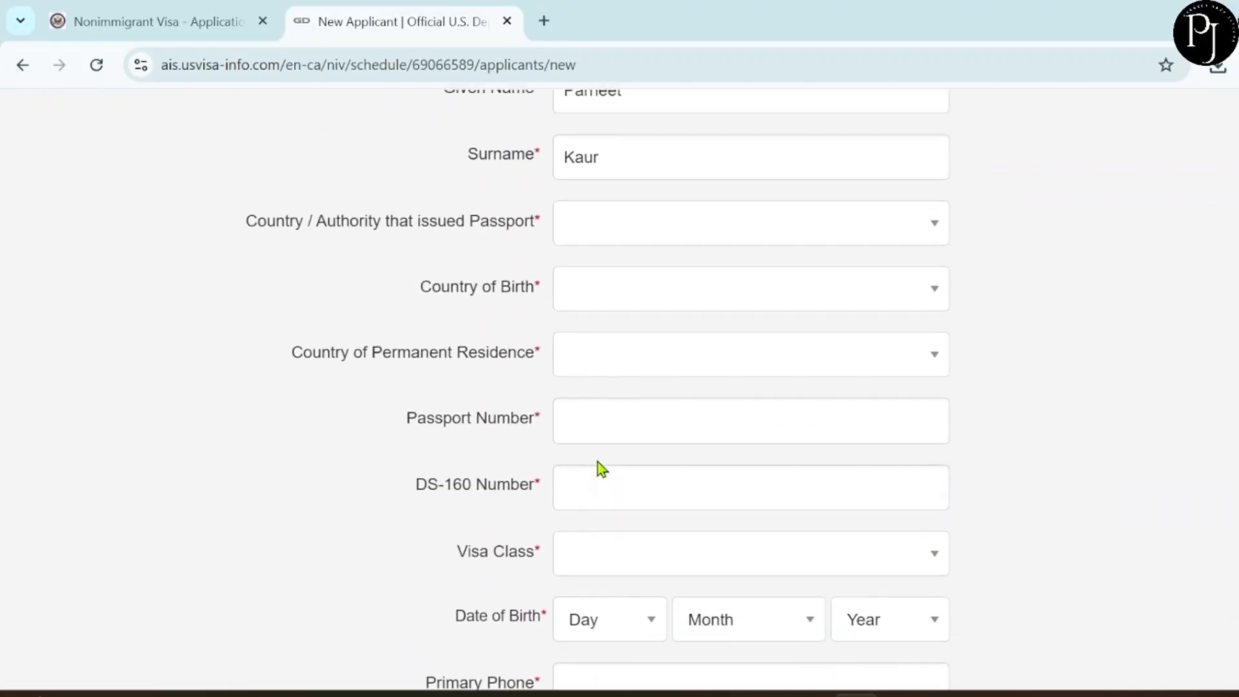
pyautogui.click(607, 435)
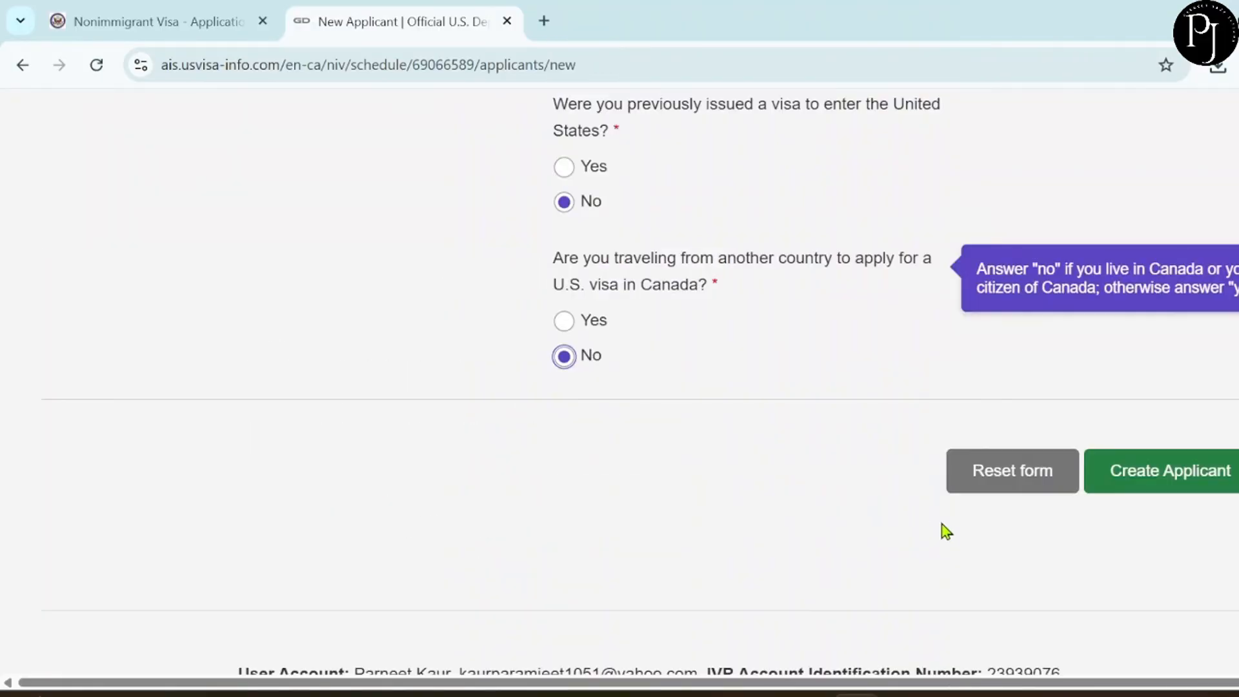
pyautogui.click(1126, 481)
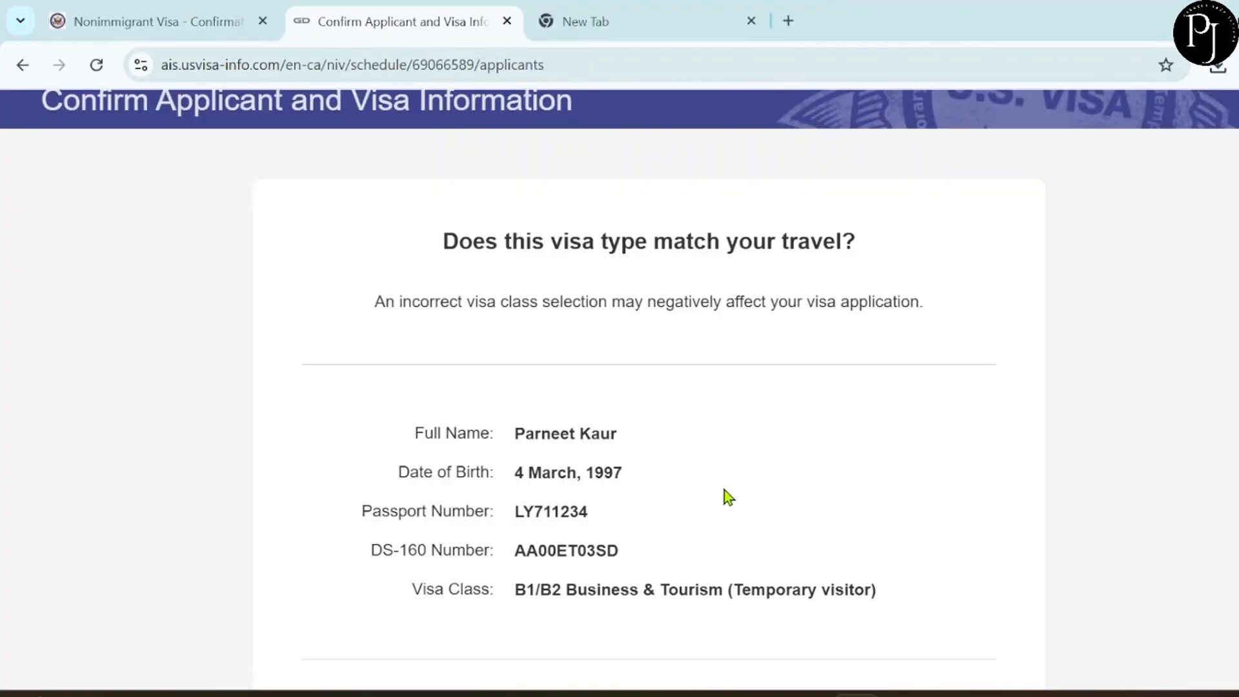
pyautogui.scroll(-2, 726, 495)
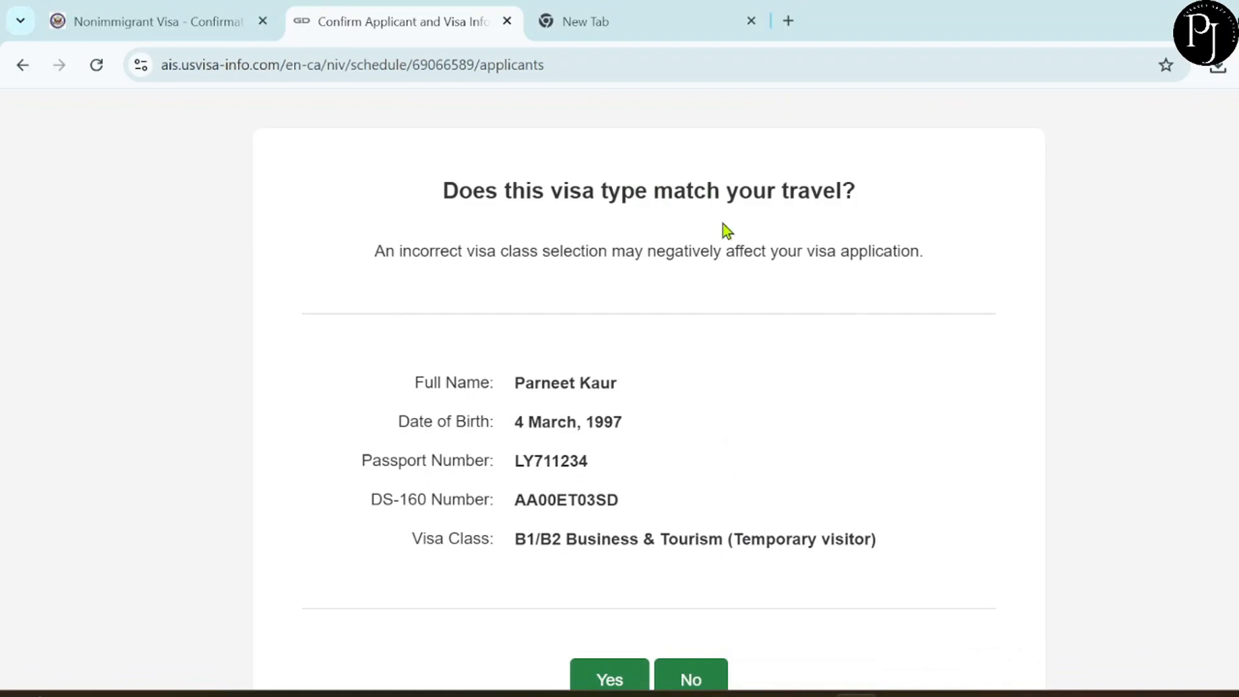
# Answer Yes that the B1/B2 Business & Tourism visa class matches the travel.
pyautogui.scroll(-3, 584, 406)
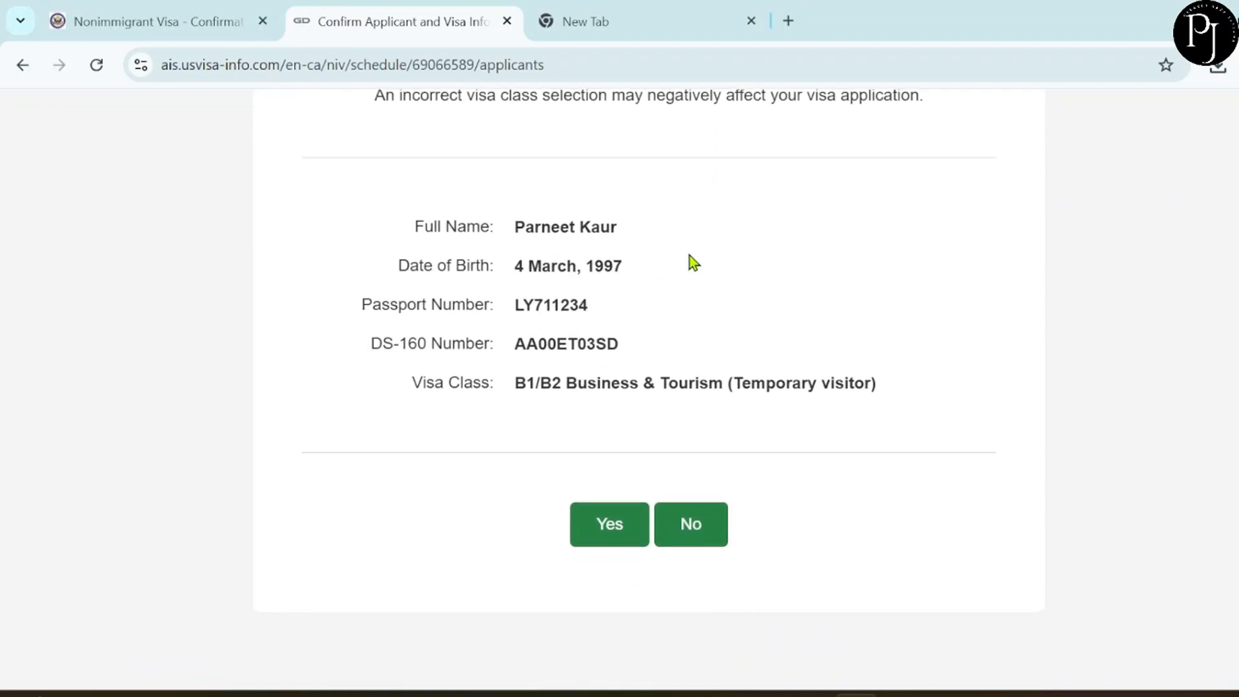
pyautogui.click(606, 531)
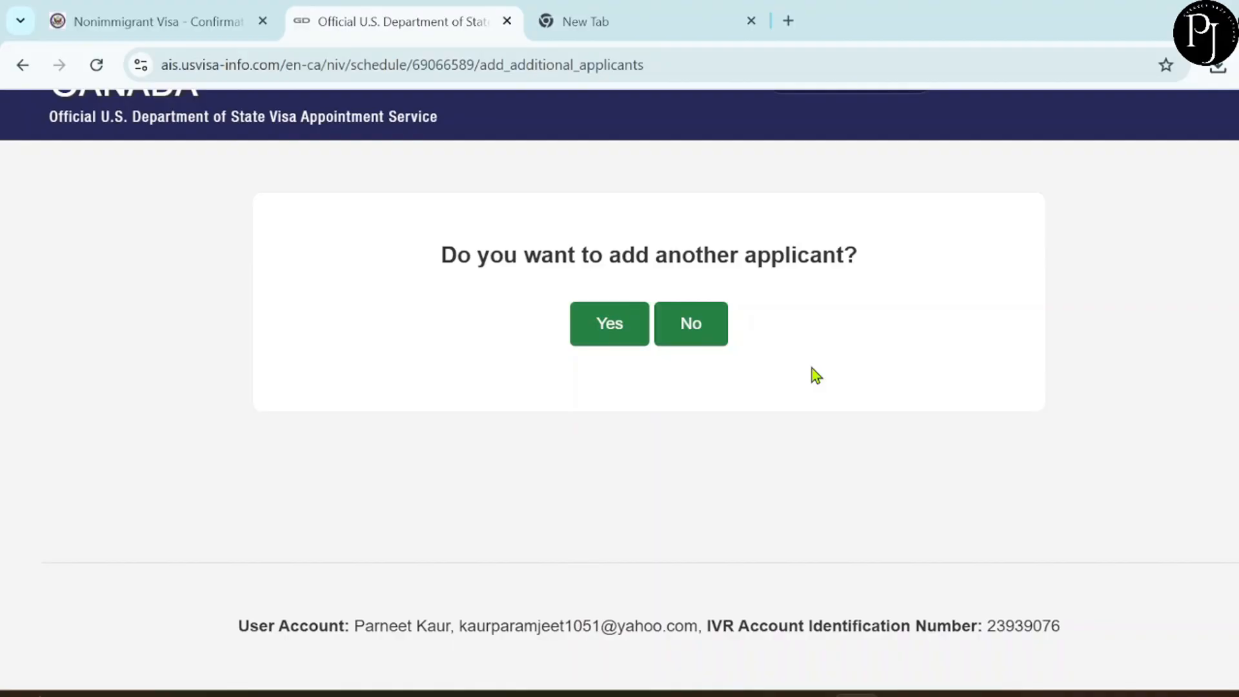
# Answer No to adding another applicant and review the Courier Details page.
pyautogui.click(691, 327)
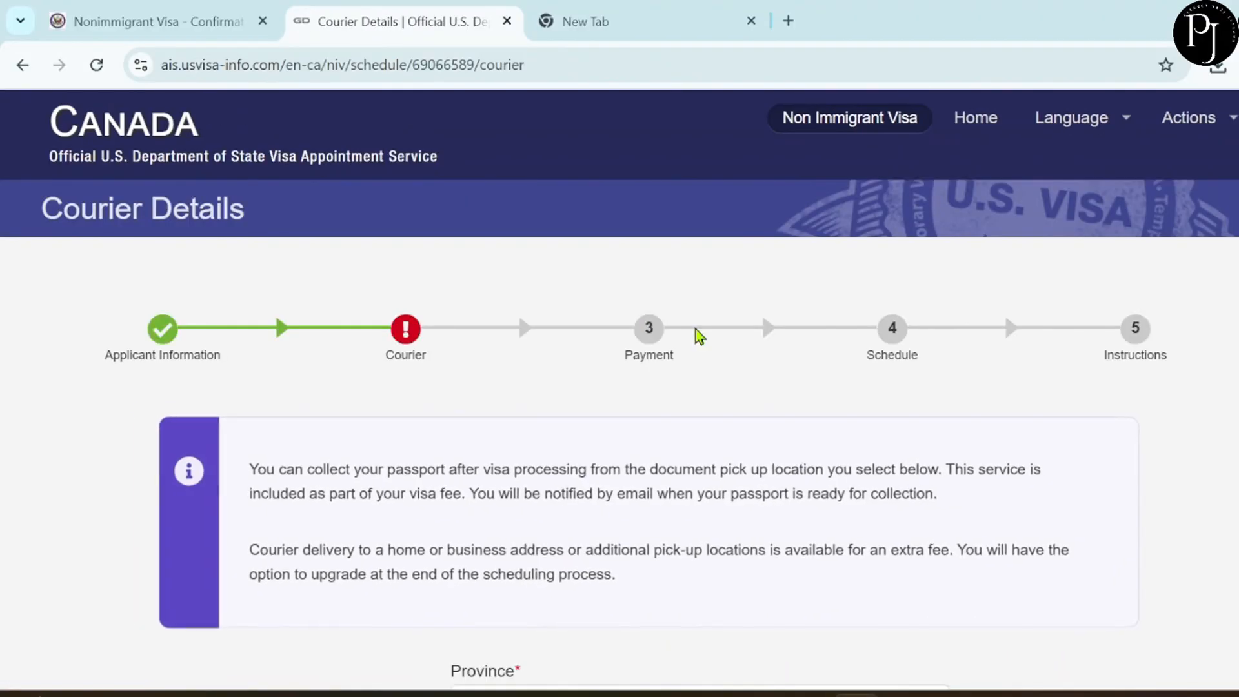
pyautogui.scroll(-2, 668, 253)
pyautogui.scroll(-1, 672, 259)
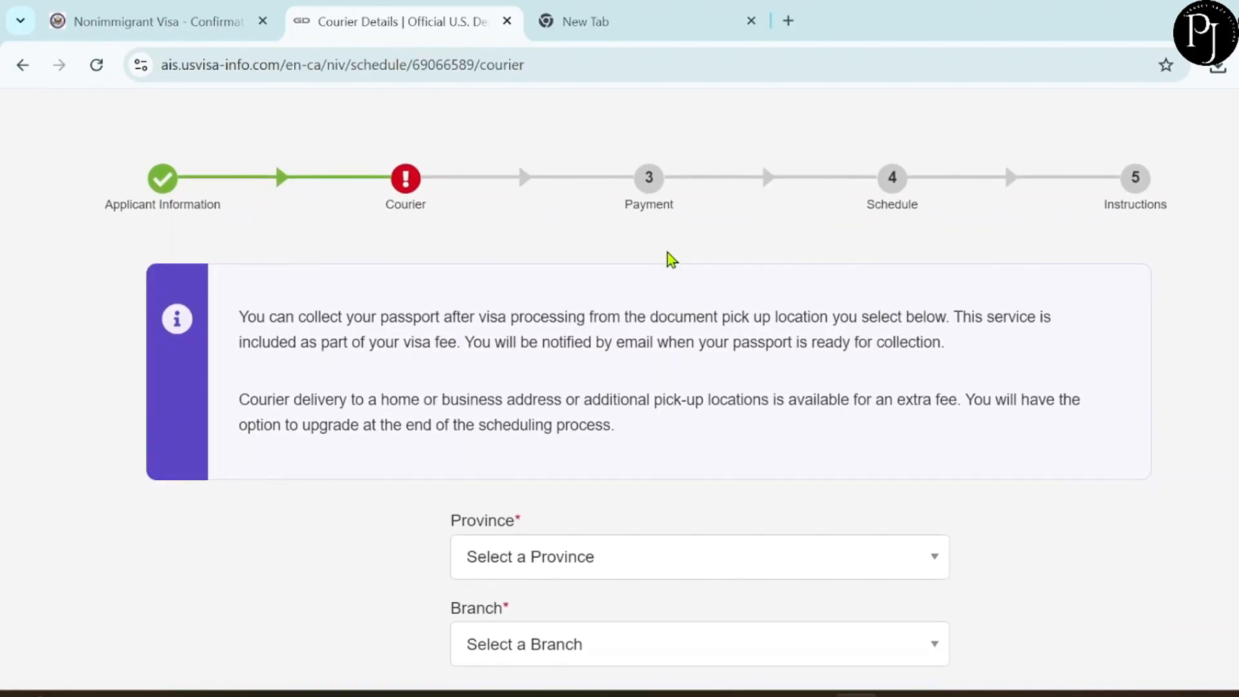
pyautogui.scroll(-2, 658, 455)
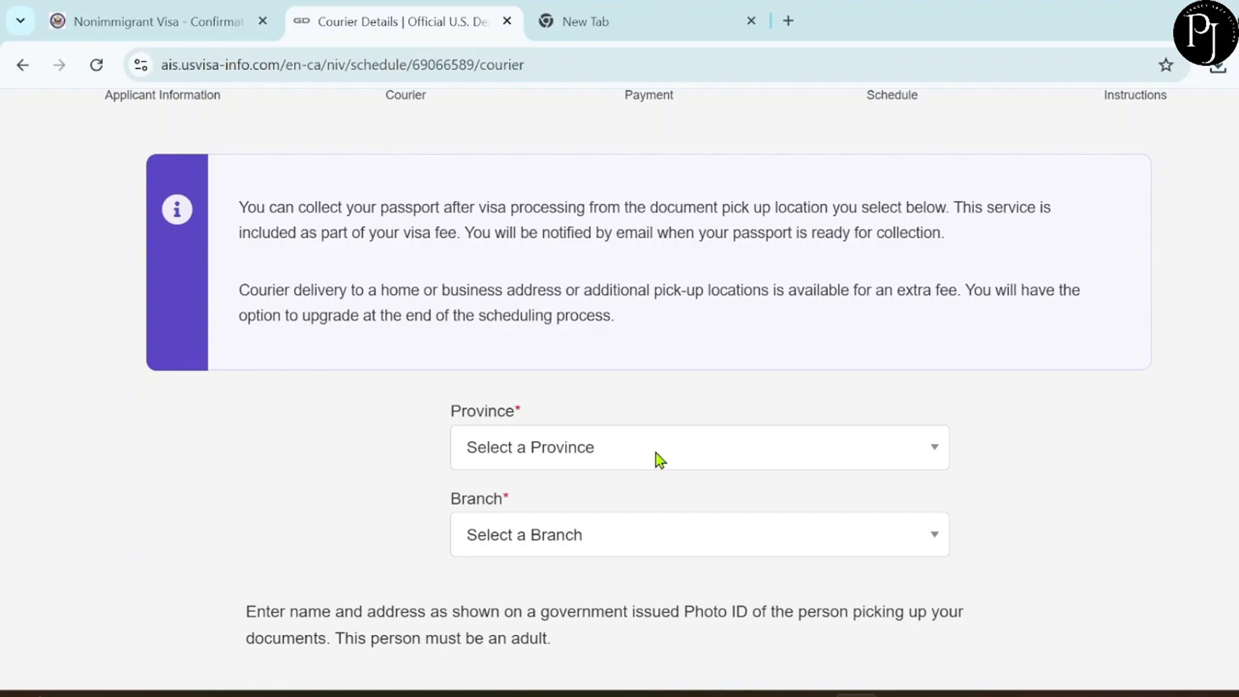
pyautogui.scroll(2, 655, 459)
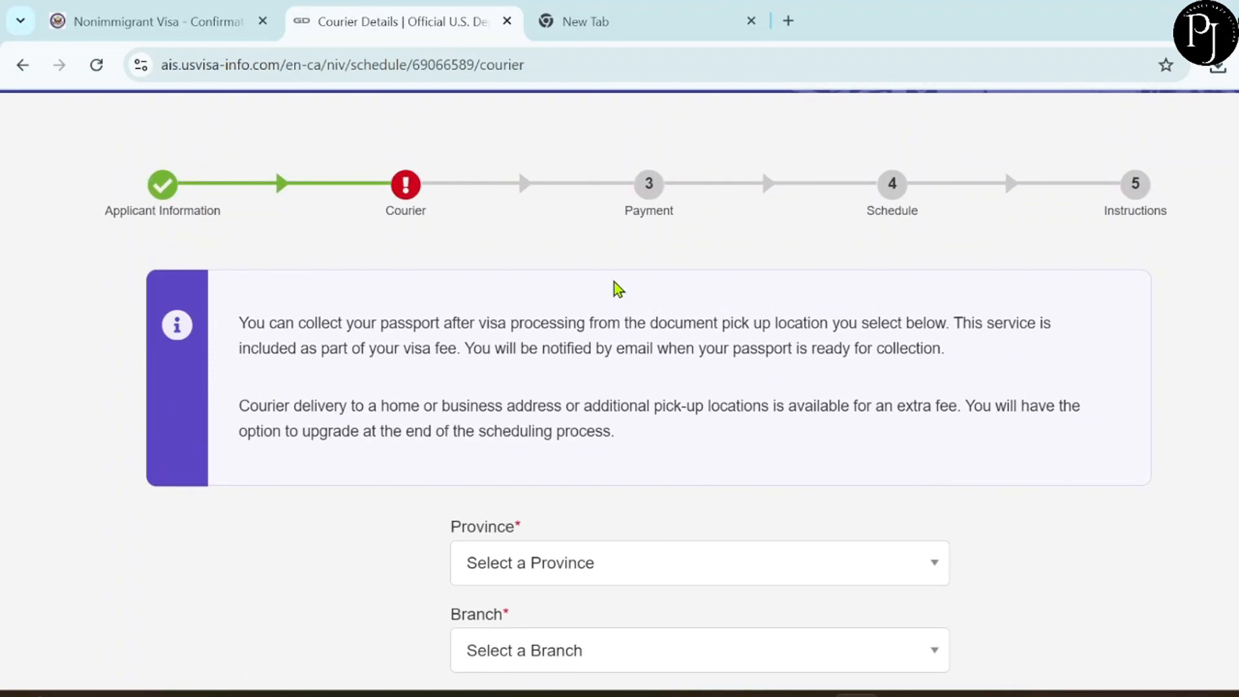